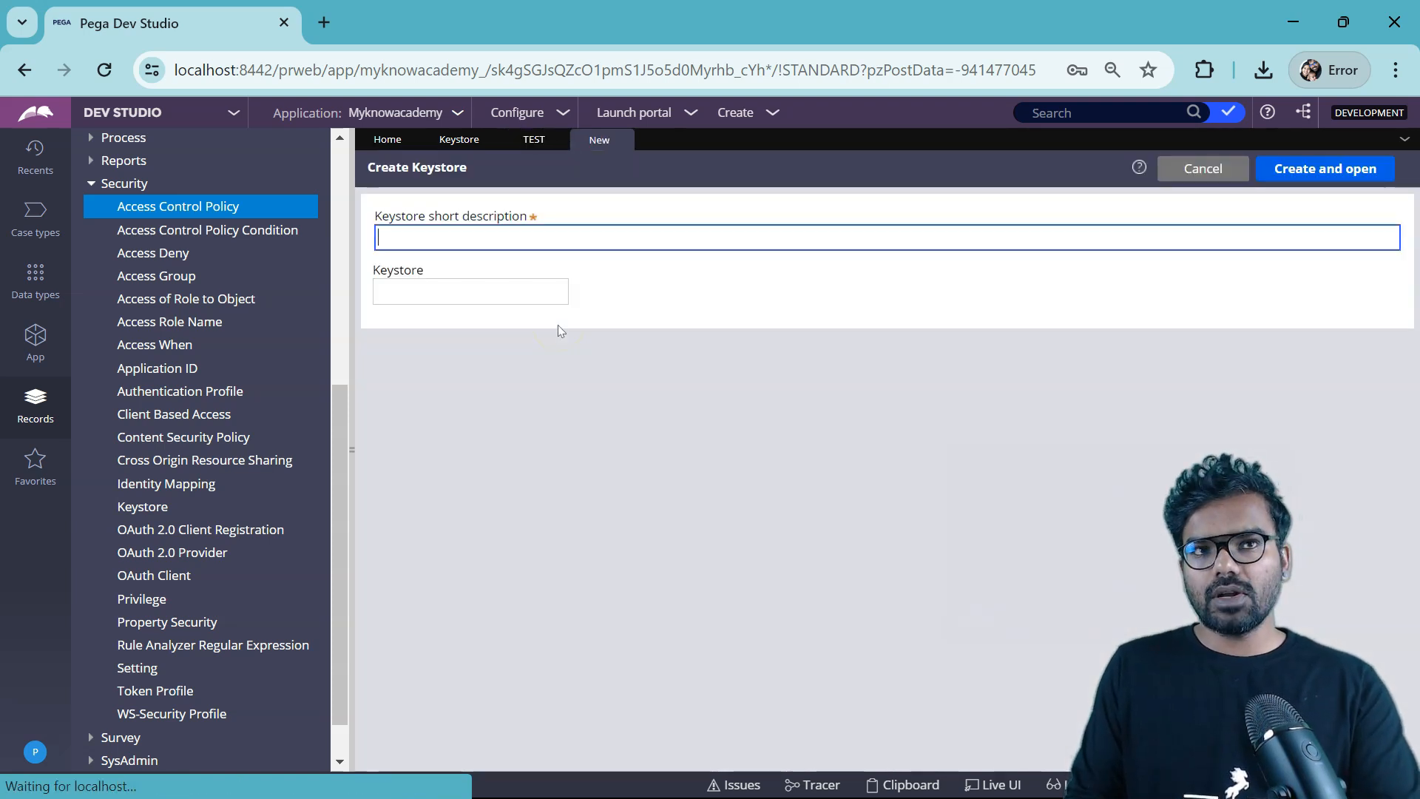
# Create a Keystore record with encryptkey as both its short description and its name, and open it.
pyautogui.click(477, 292)
pyautogui.write('encryptkey')
pyautogui.doubleClick(423, 309)
pyautogui.click(464, 230)
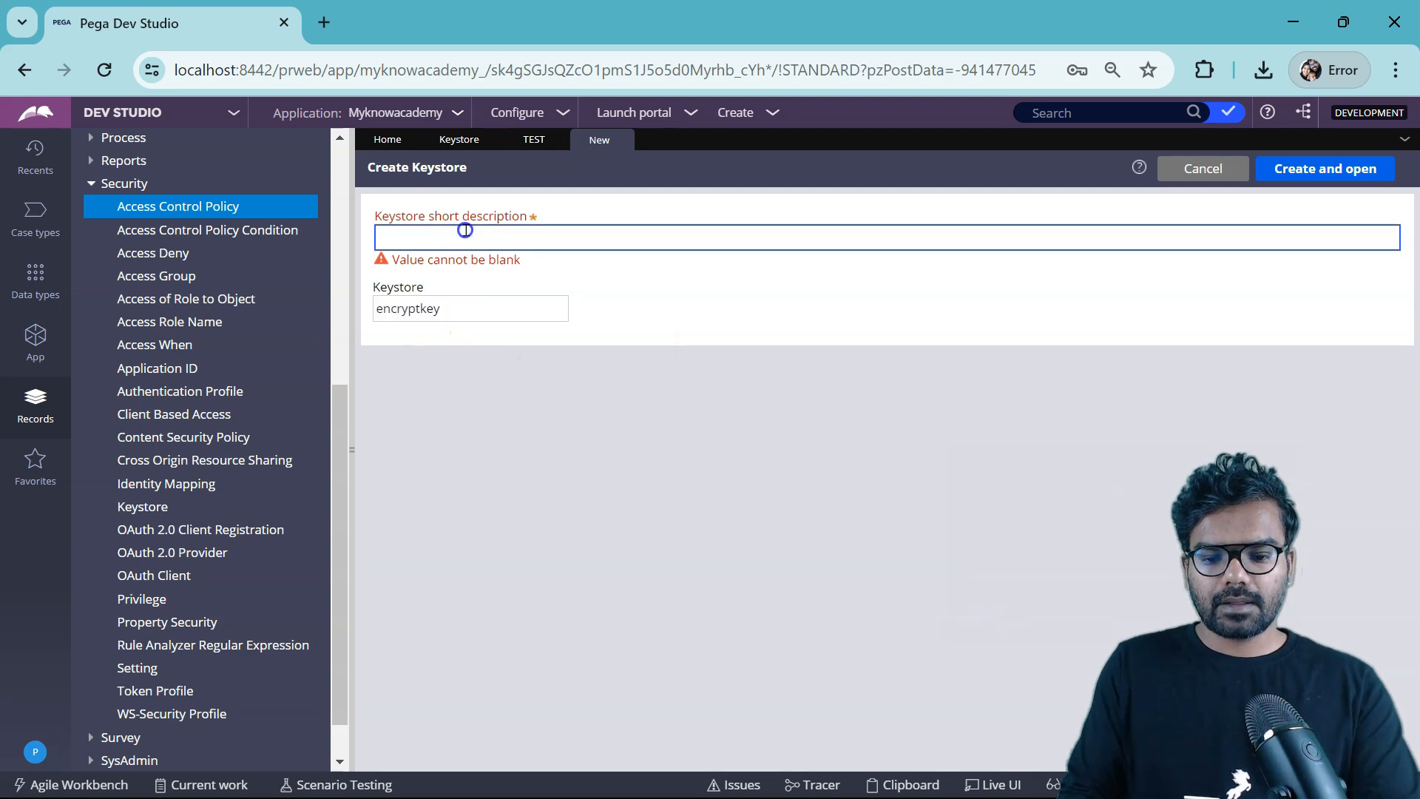
pyautogui.write('encryptkey')
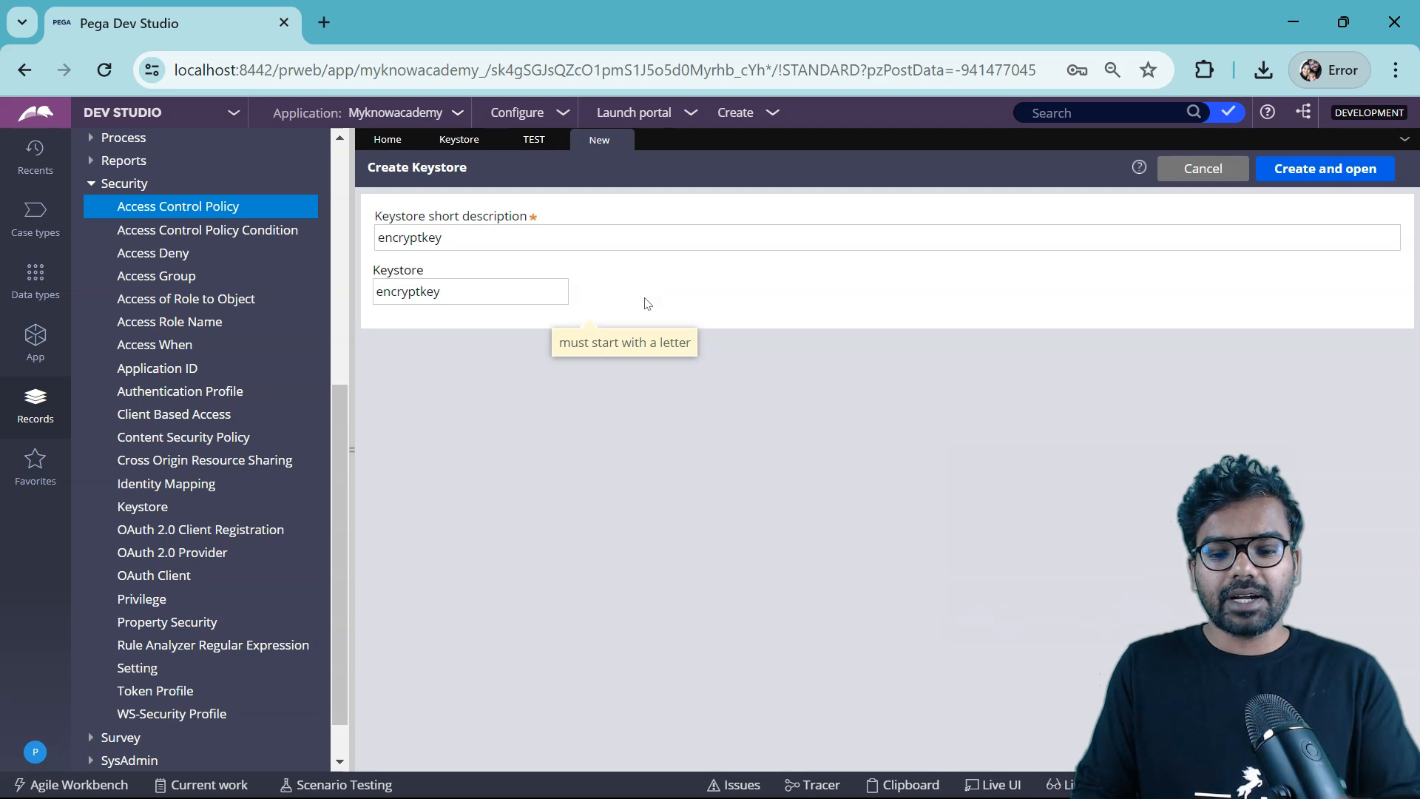
pyautogui.click(1300, 167)
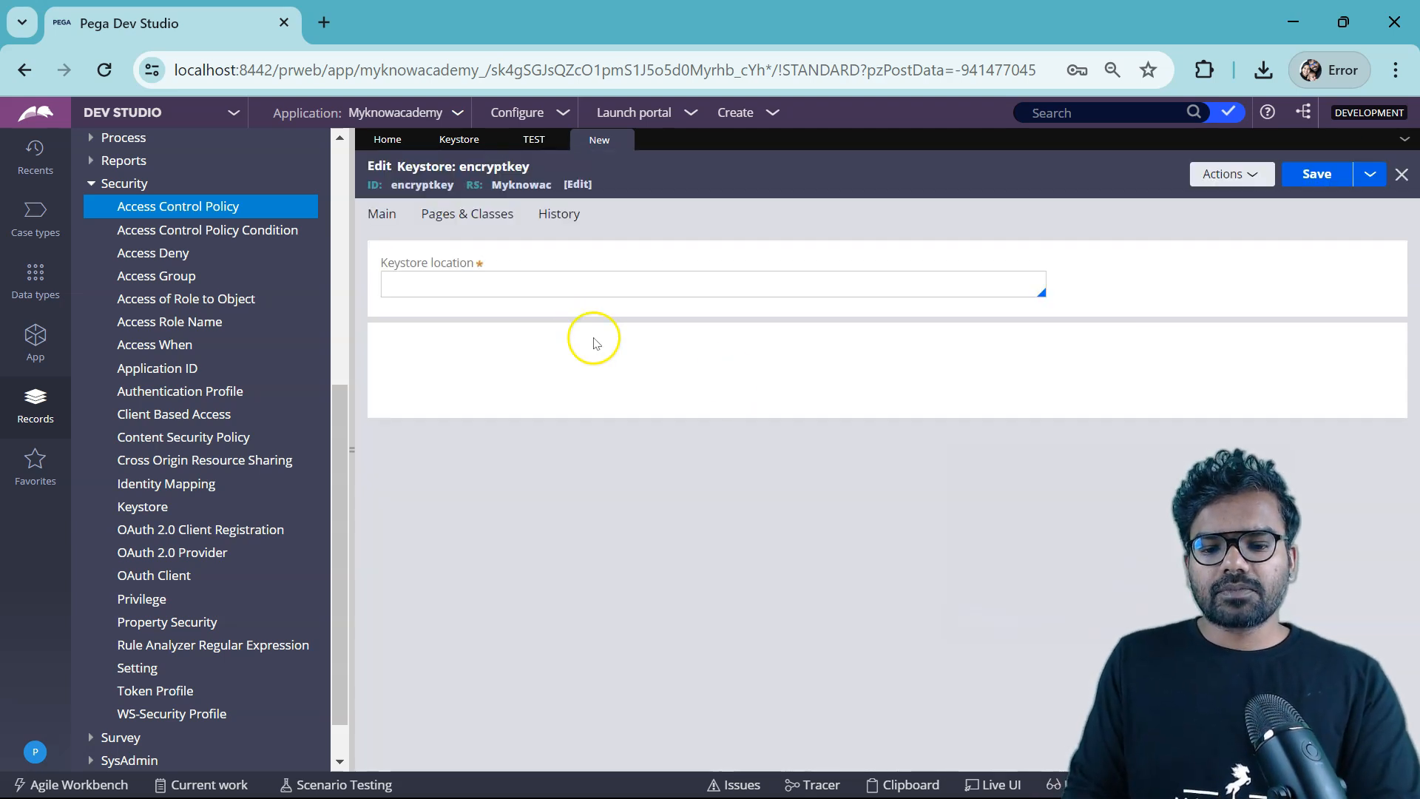
# Set the keystore location to HashiCorp Vault for application data encryption.
pyautogui.click(505, 288)
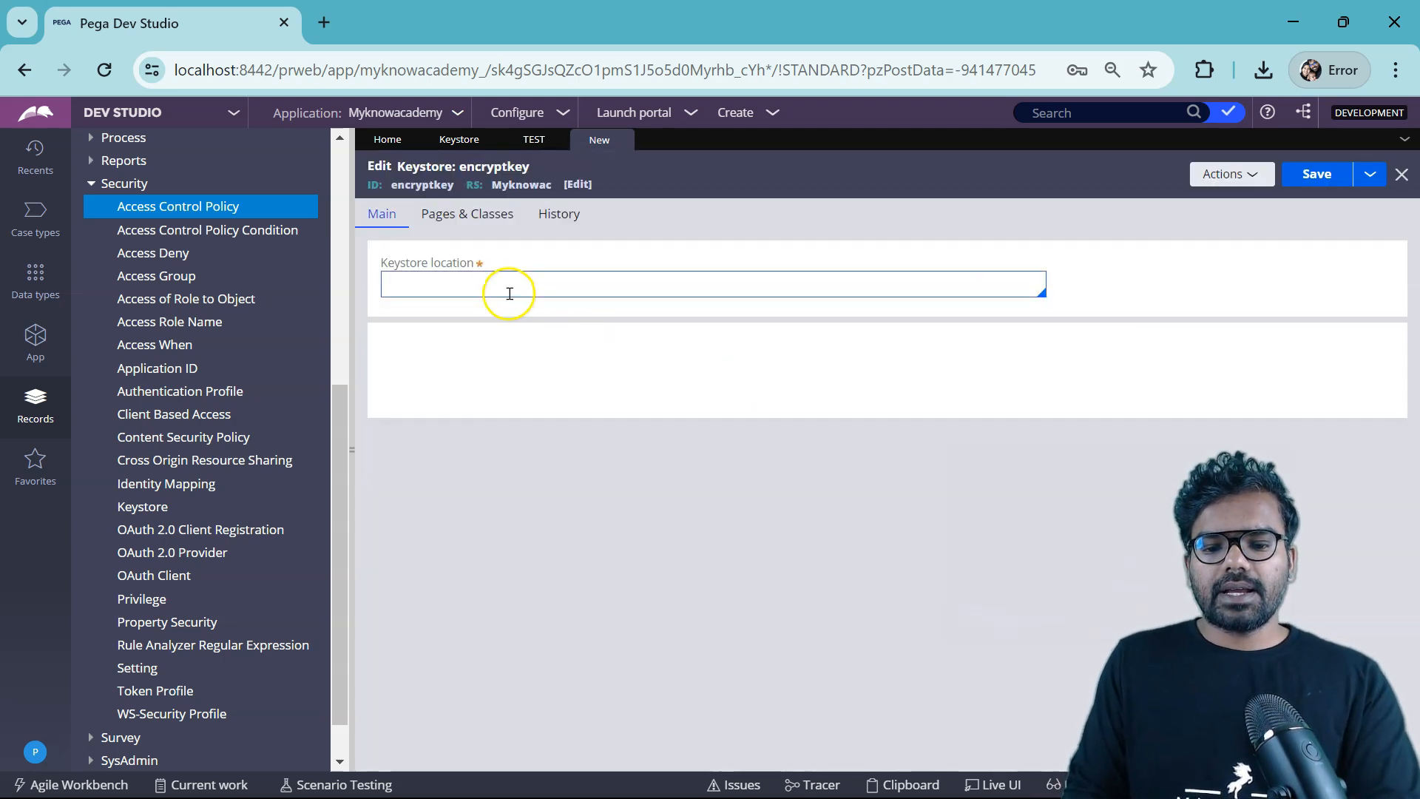
pyautogui.click(505, 288)
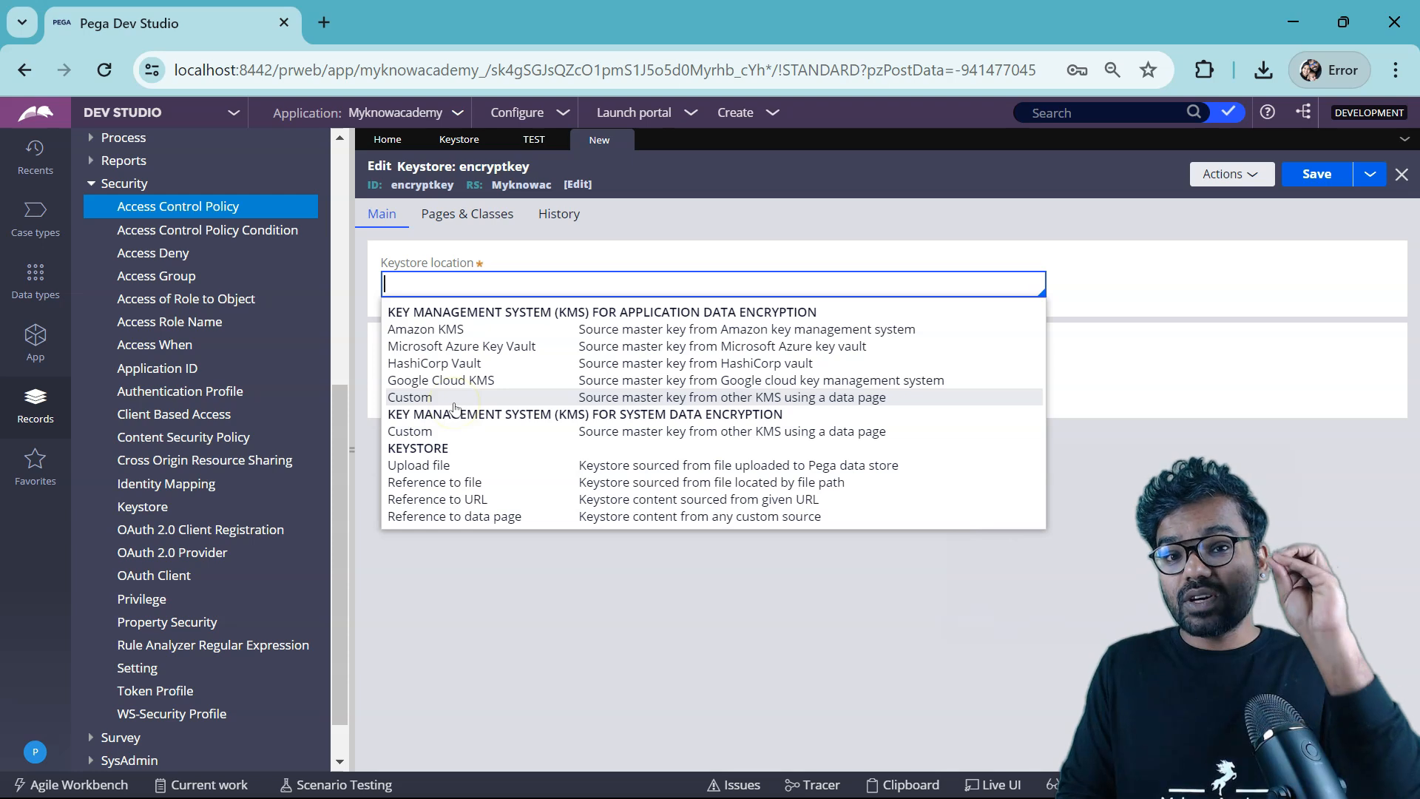
pyautogui.click(446, 367)
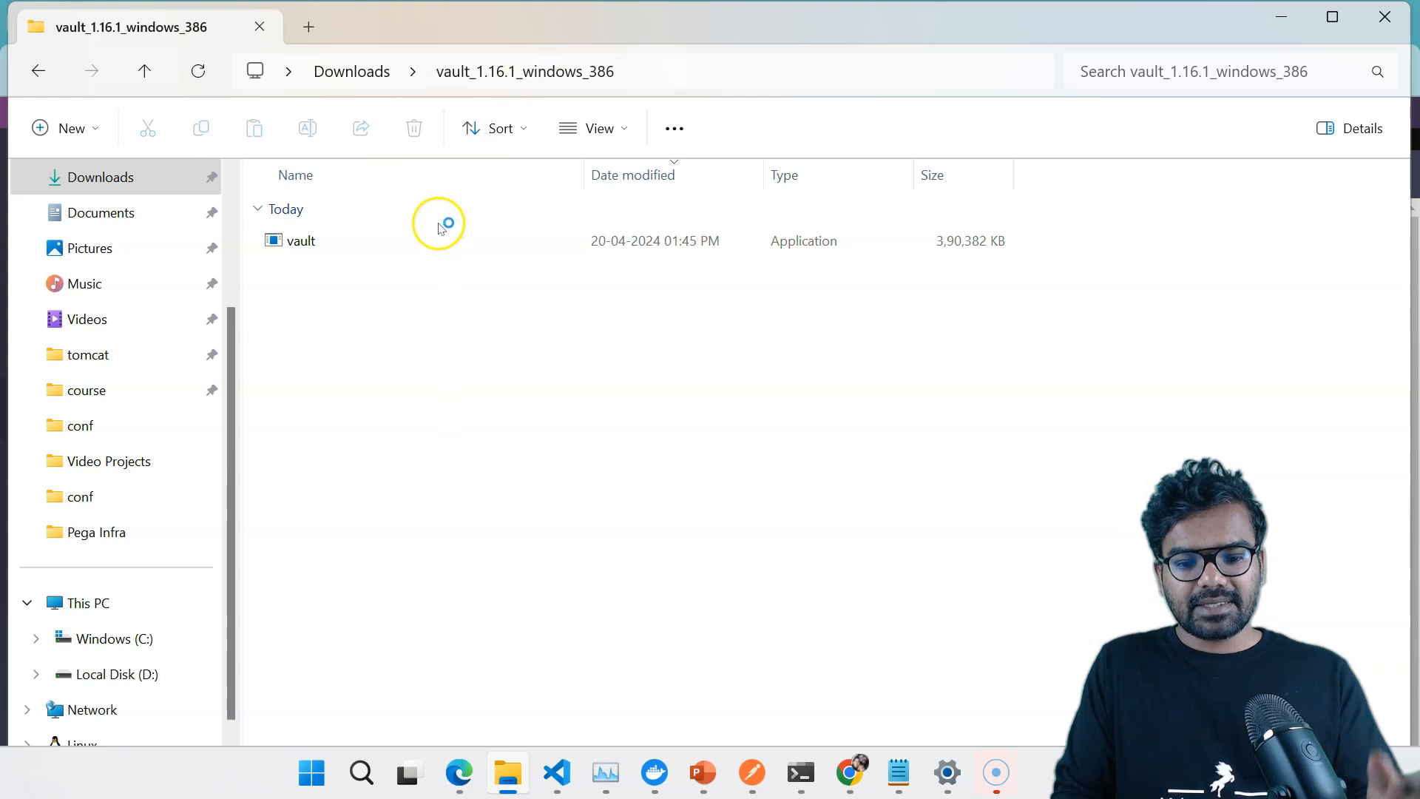
# Switch to the VS Code terminal and start the Vault development server from the vault_1.16.1_windows_386 folder with ./vault server -dev.
pyautogui.click(660, 72)
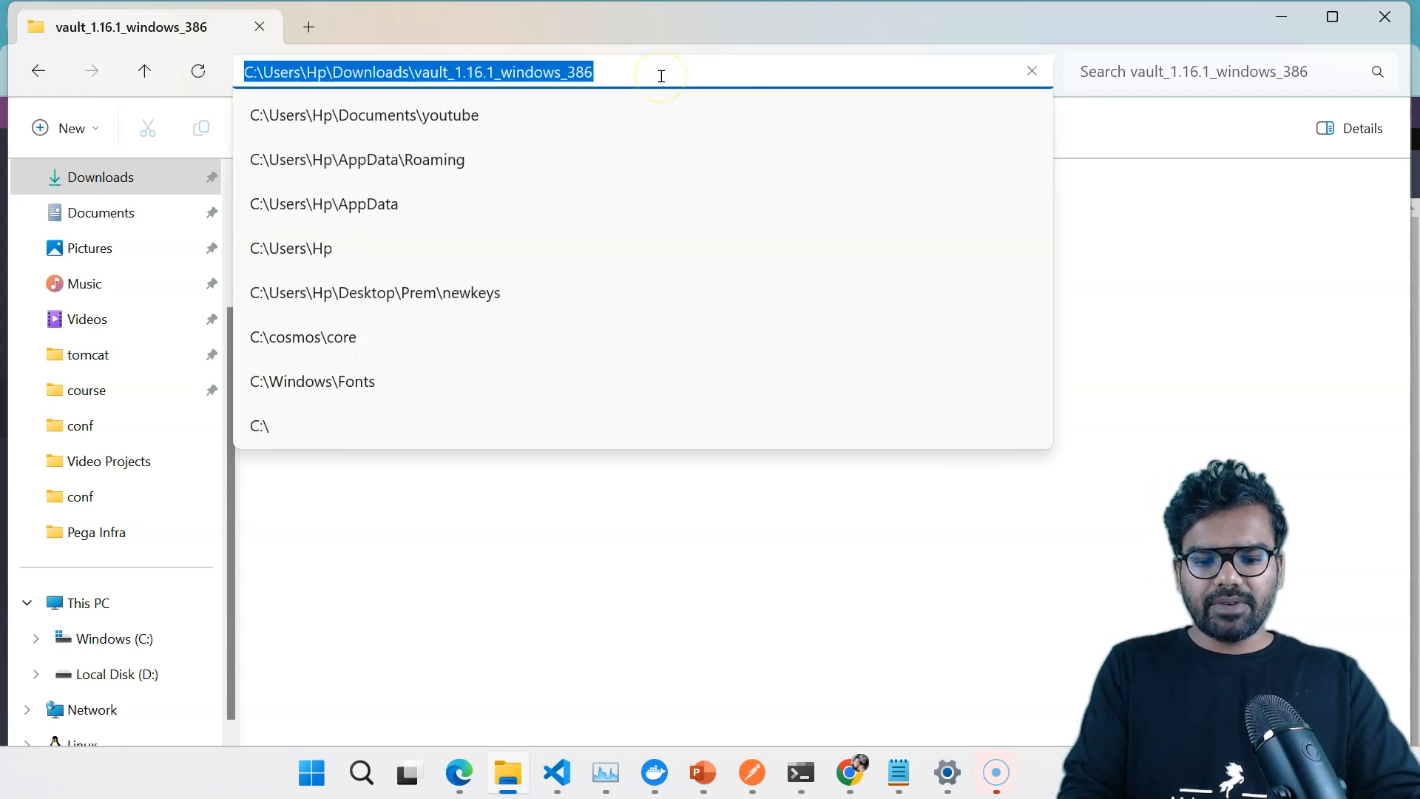
pyautogui.click(781, 491)
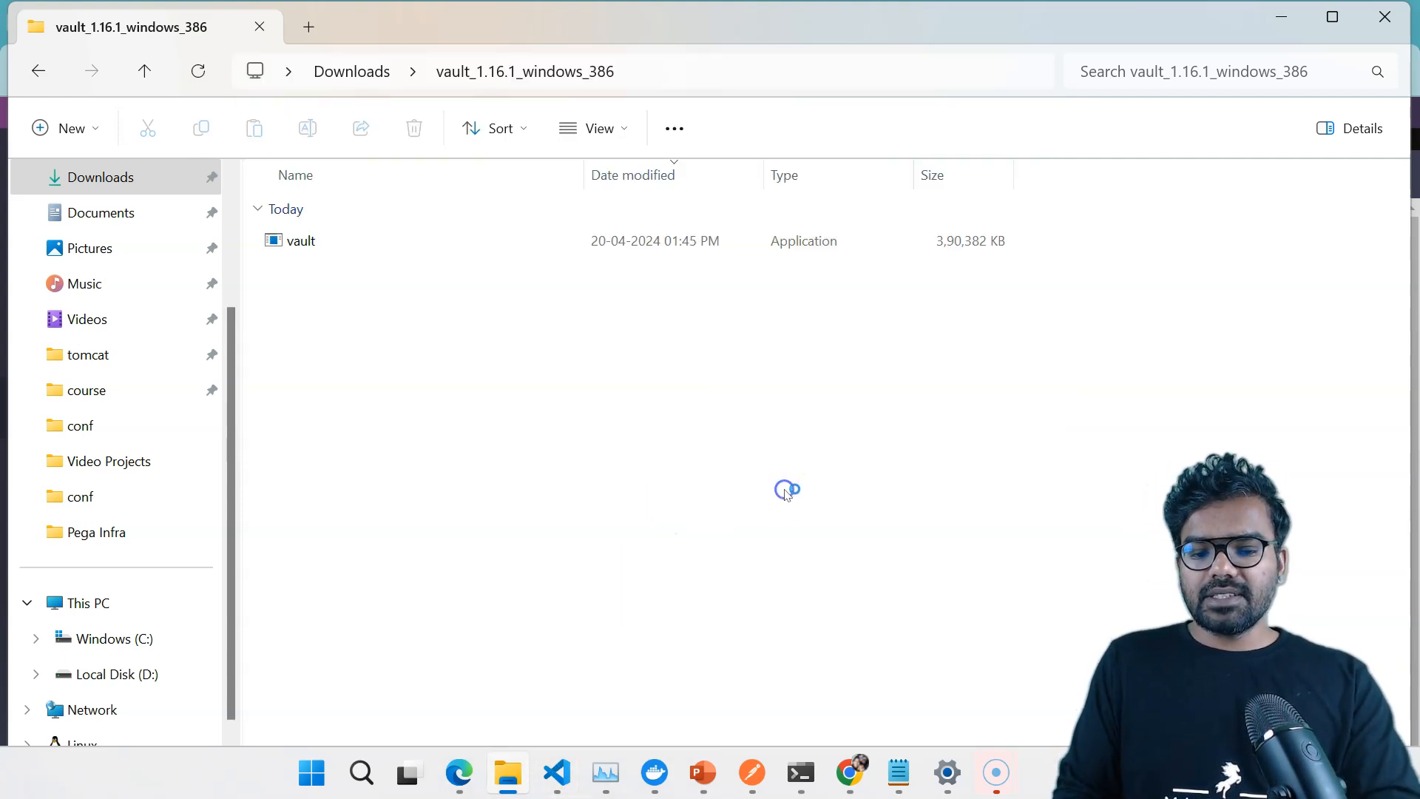
pyautogui.click(573, 763)
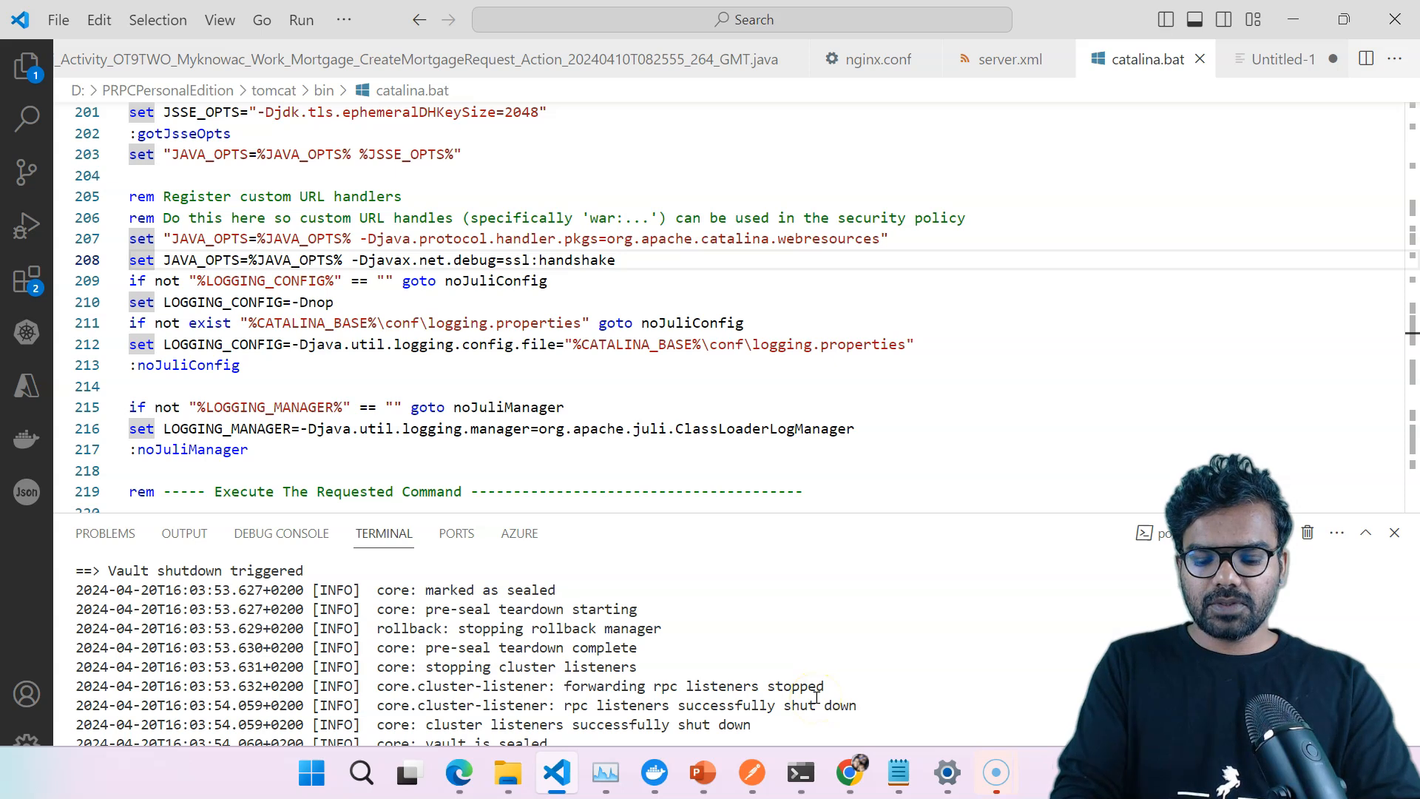
pyautogui.hotkey('ctrl', 'l')
pyautogui.write('./vault server -dev')
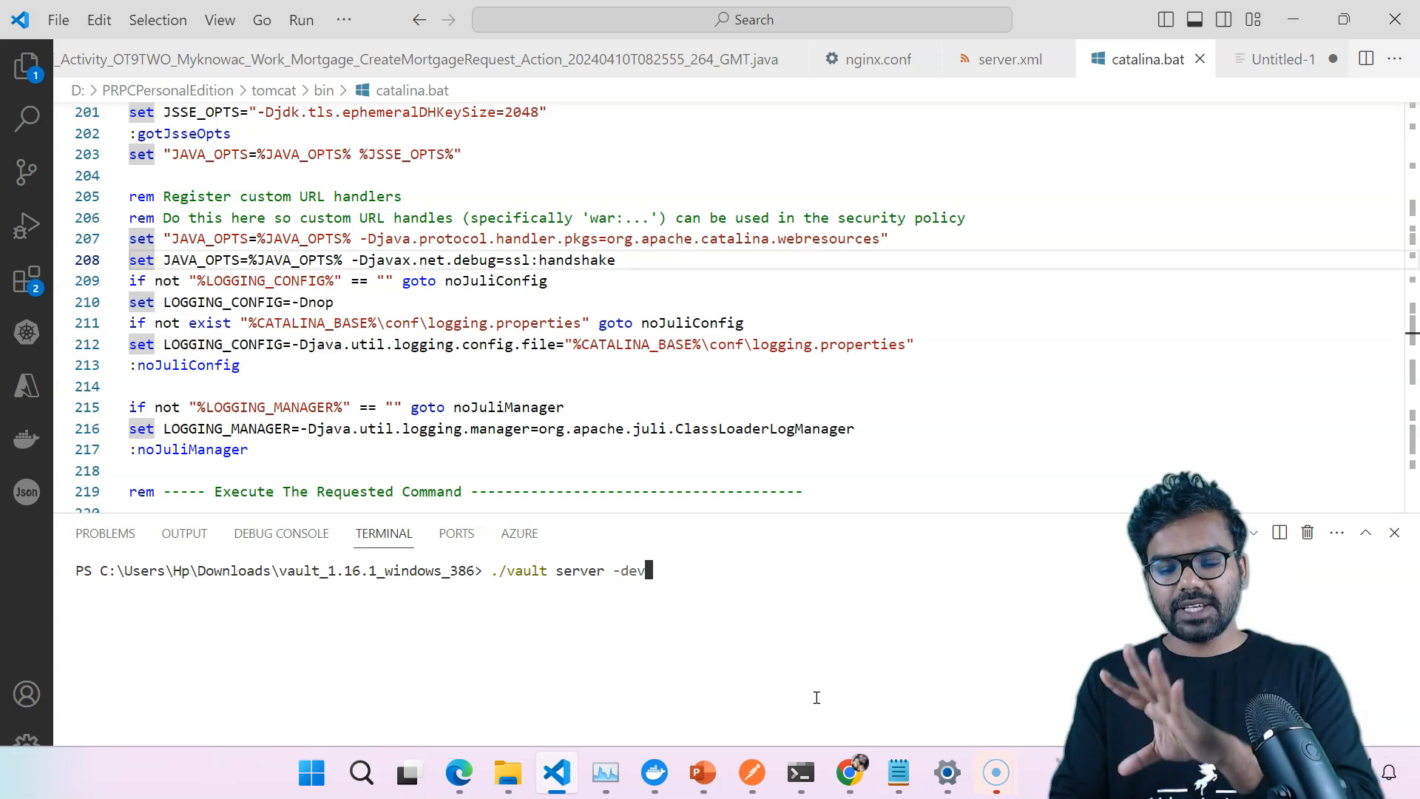
pyautogui.click(792, 698)
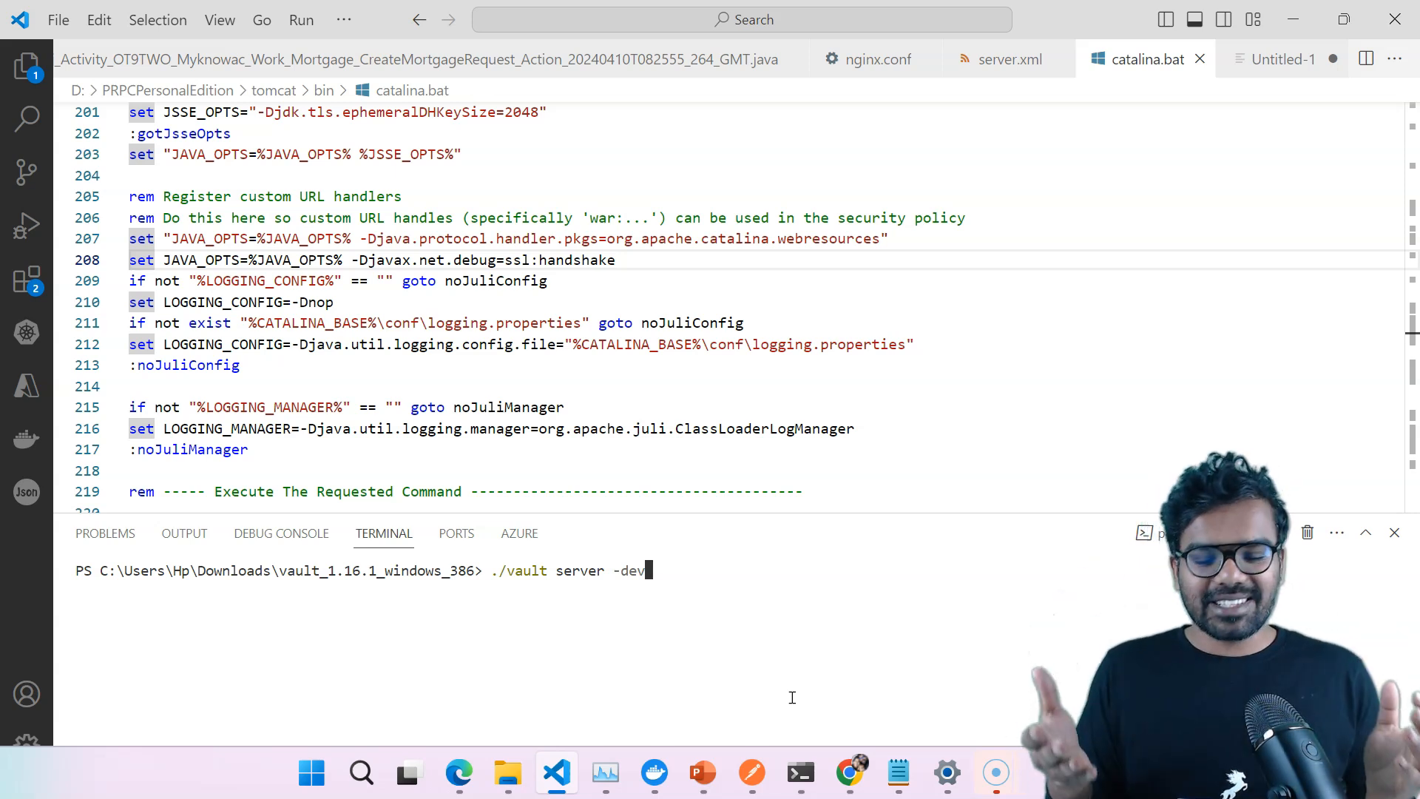
pyautogui.press('Return')
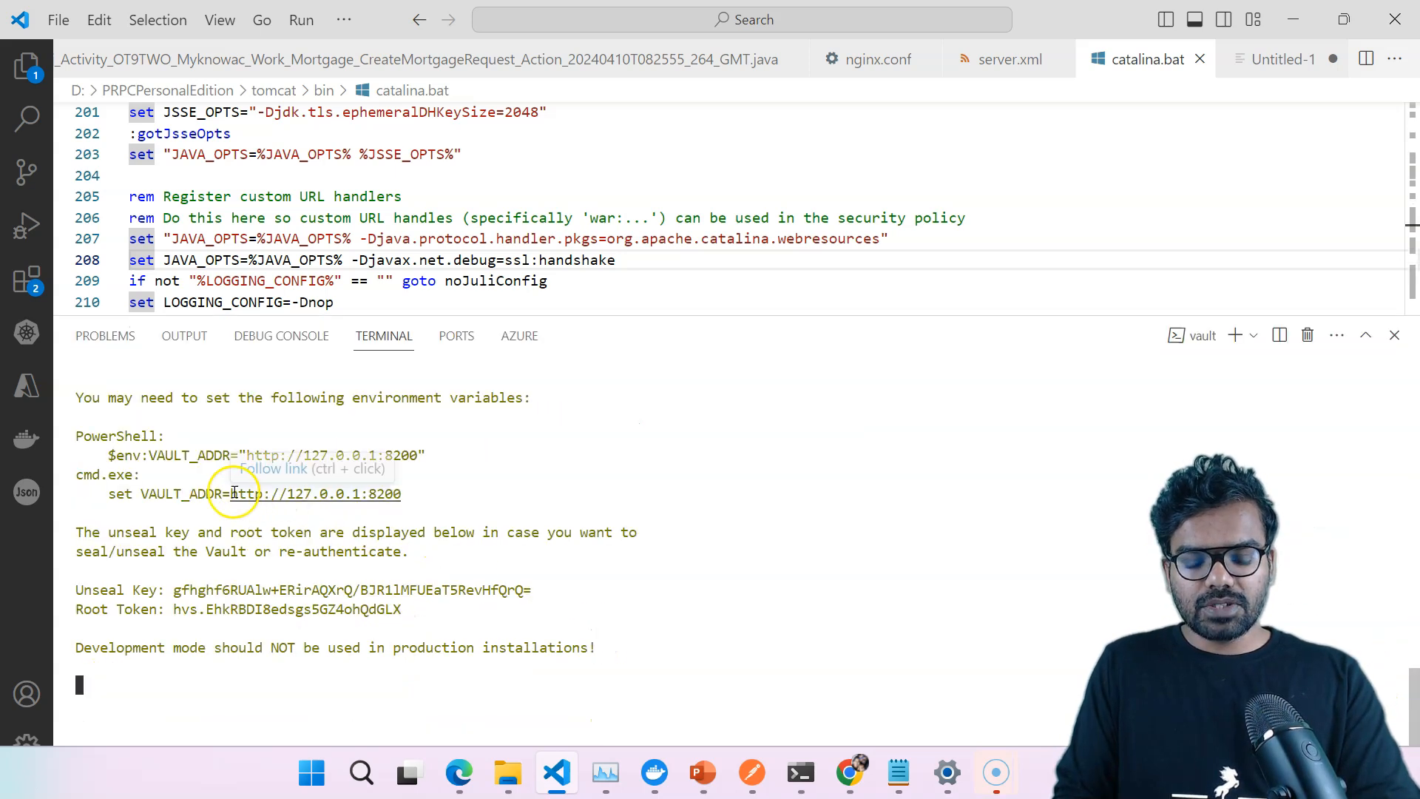
pyautogui.moveTo(230, 494); pyautogui.dragTo(400, 493)
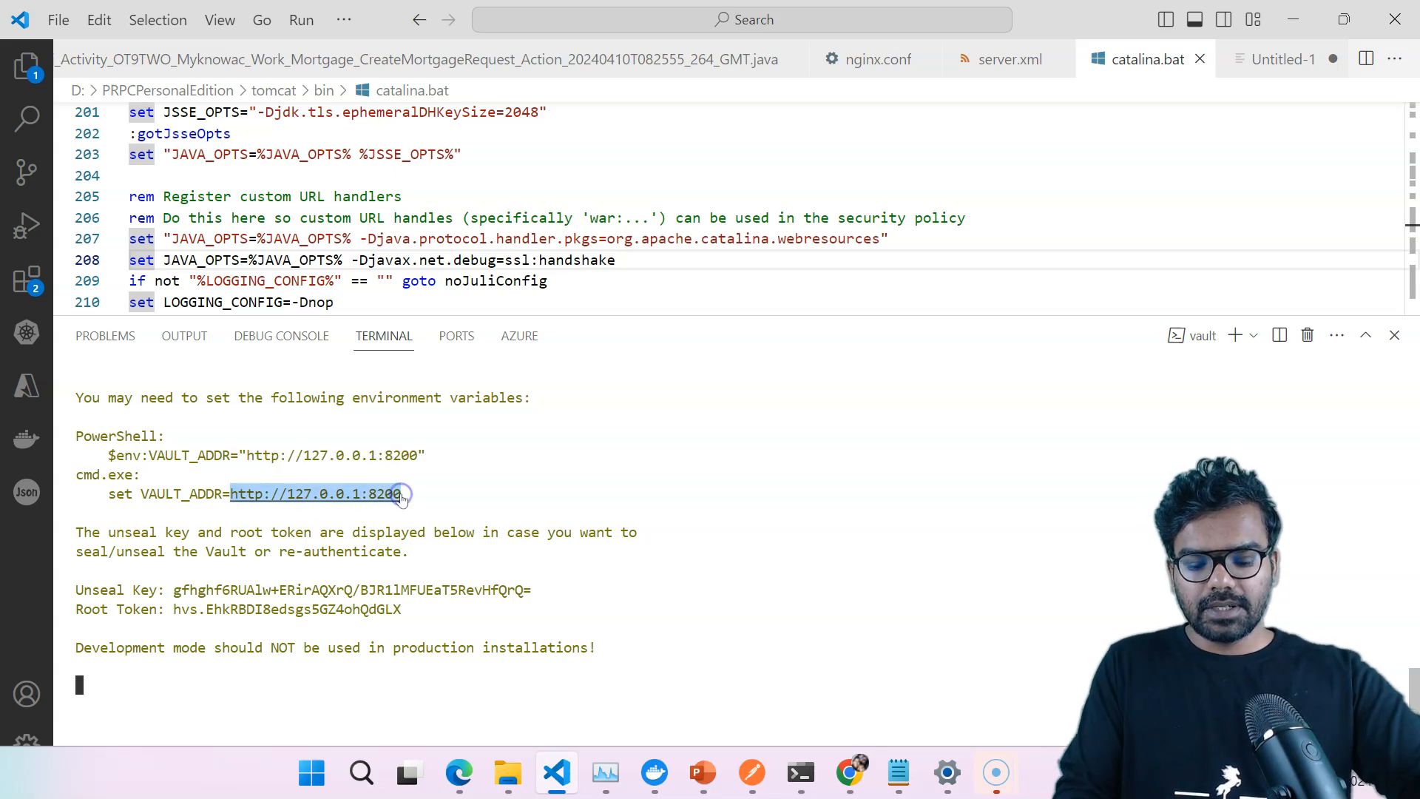
pyautogui.hotkey('ctrl', 'c')
pyautogui.moveTo(850, 773)
pyautogui.click(487, 656)
pyautogui.click(323, 21)
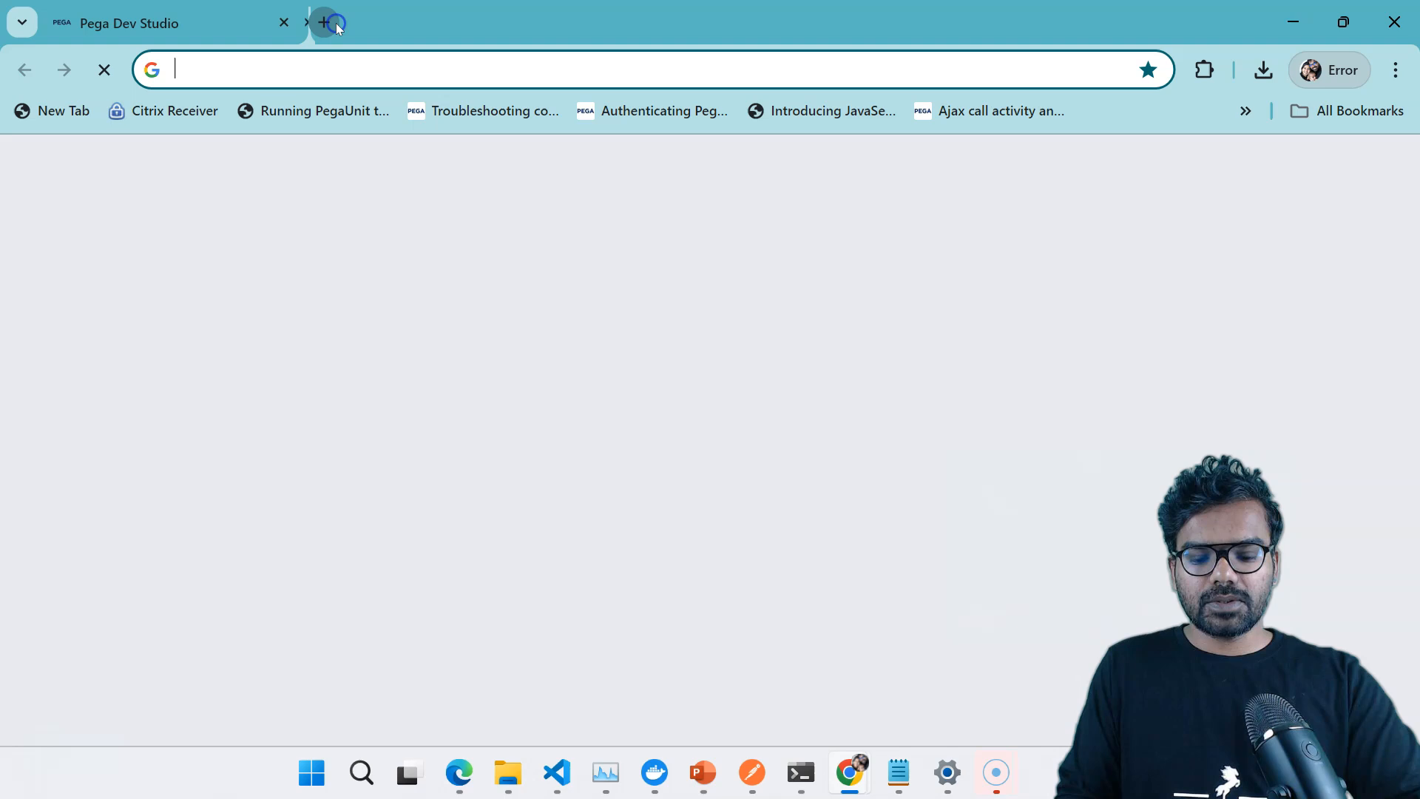
pyautogui.hotkey('ctrl', 'v')
pyautogui.press('Return')
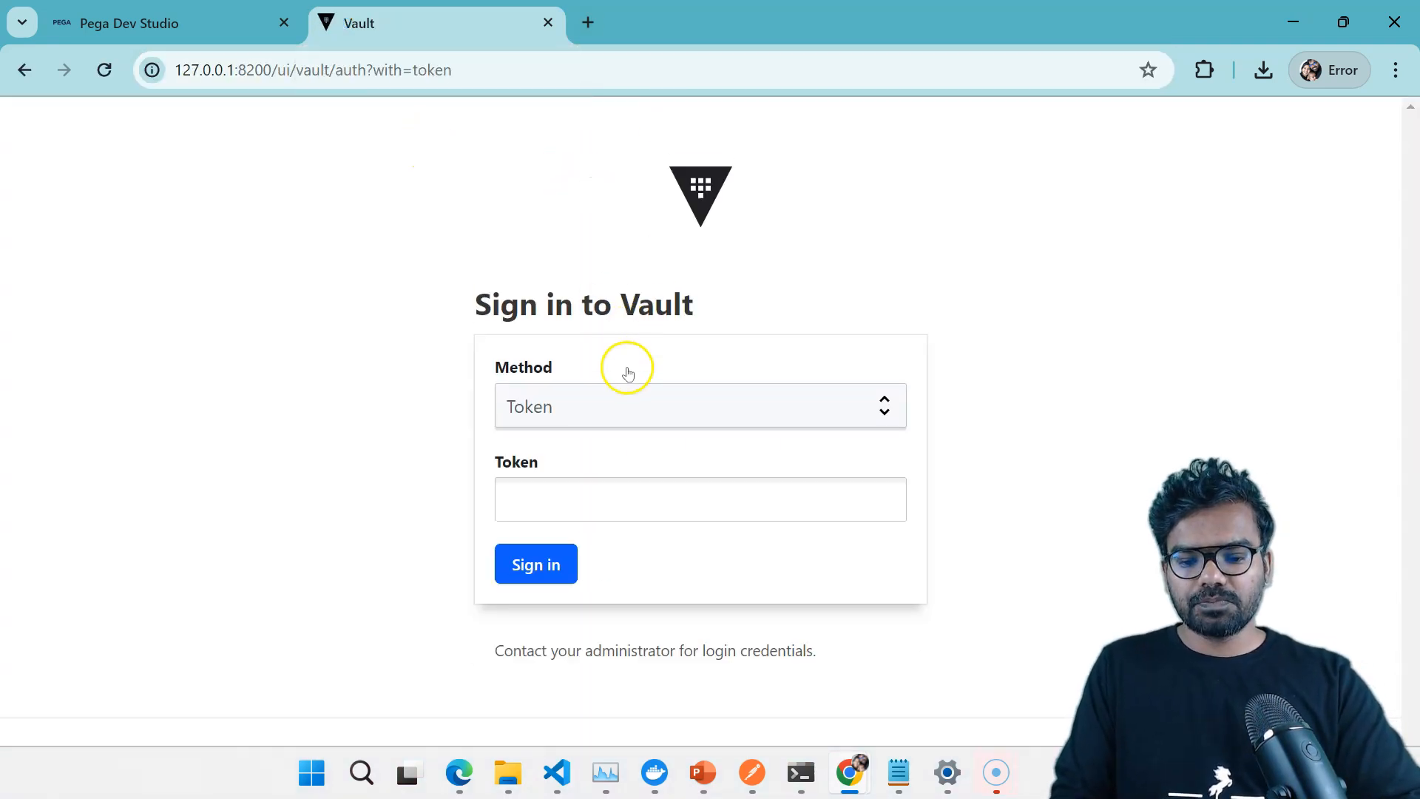
# Sign in to Vault with the Token method using the root token copied from the terminal, and dismiss the password-save and warning pop-ups.
pyautogui.click(625, 414)
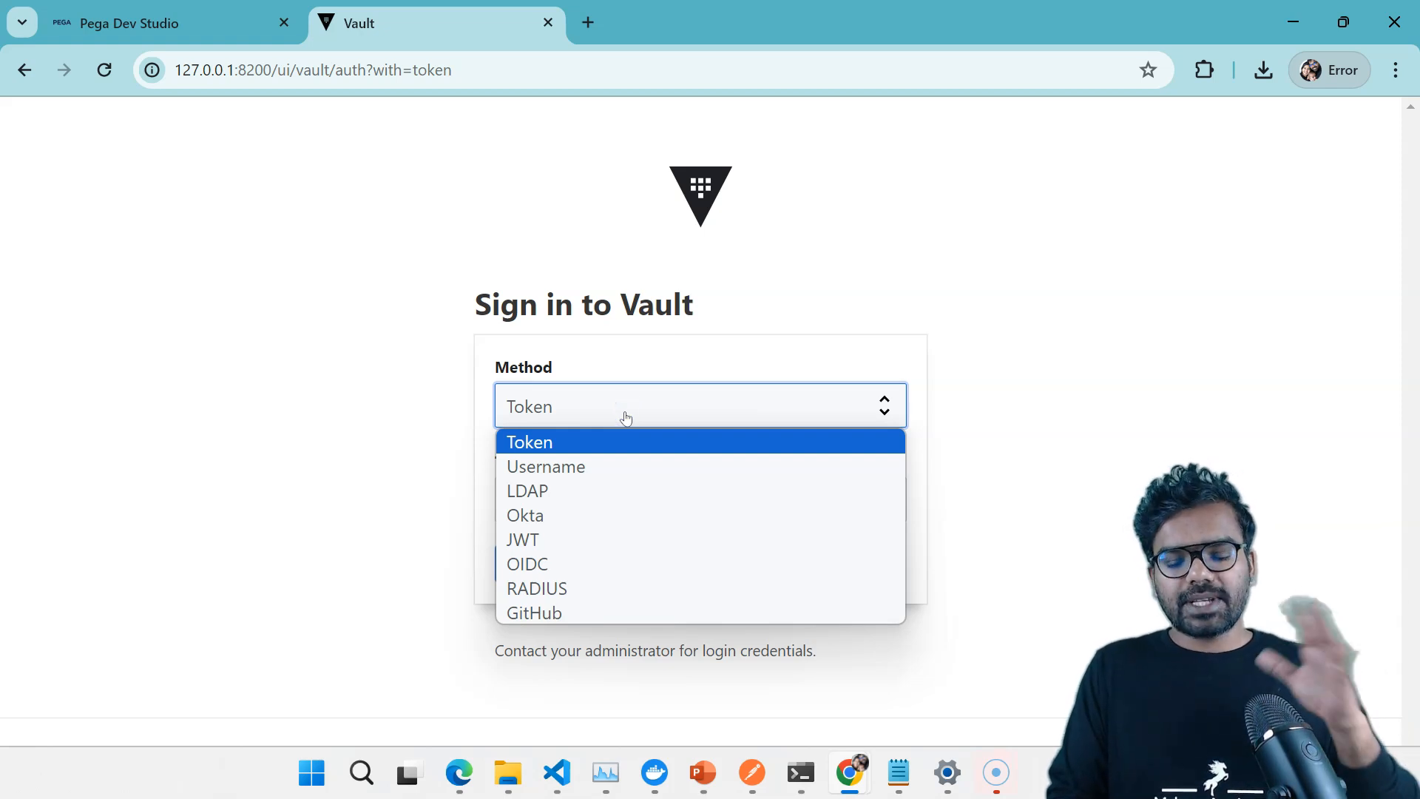
pyautogui.click(562, 441)
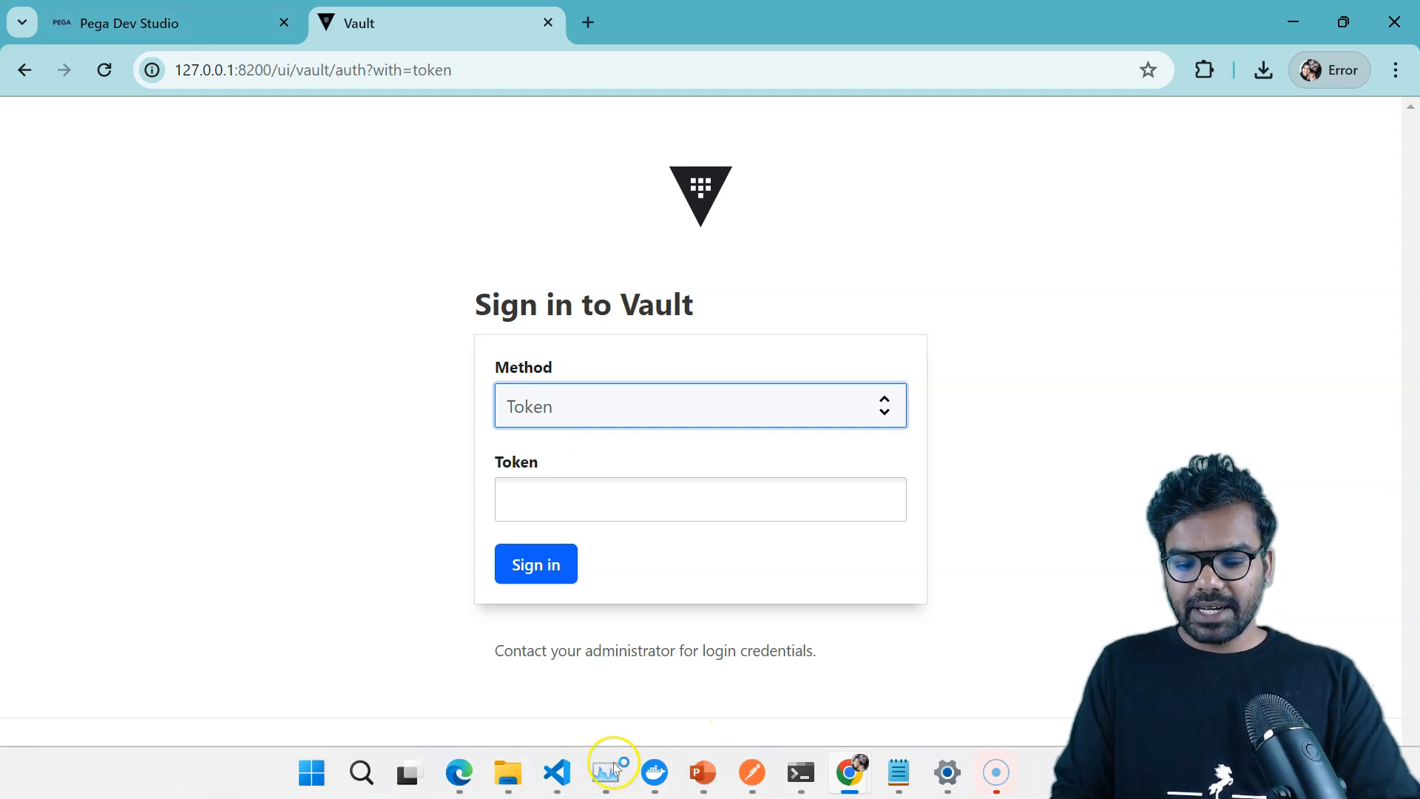
pyautogui.click(560, 780)
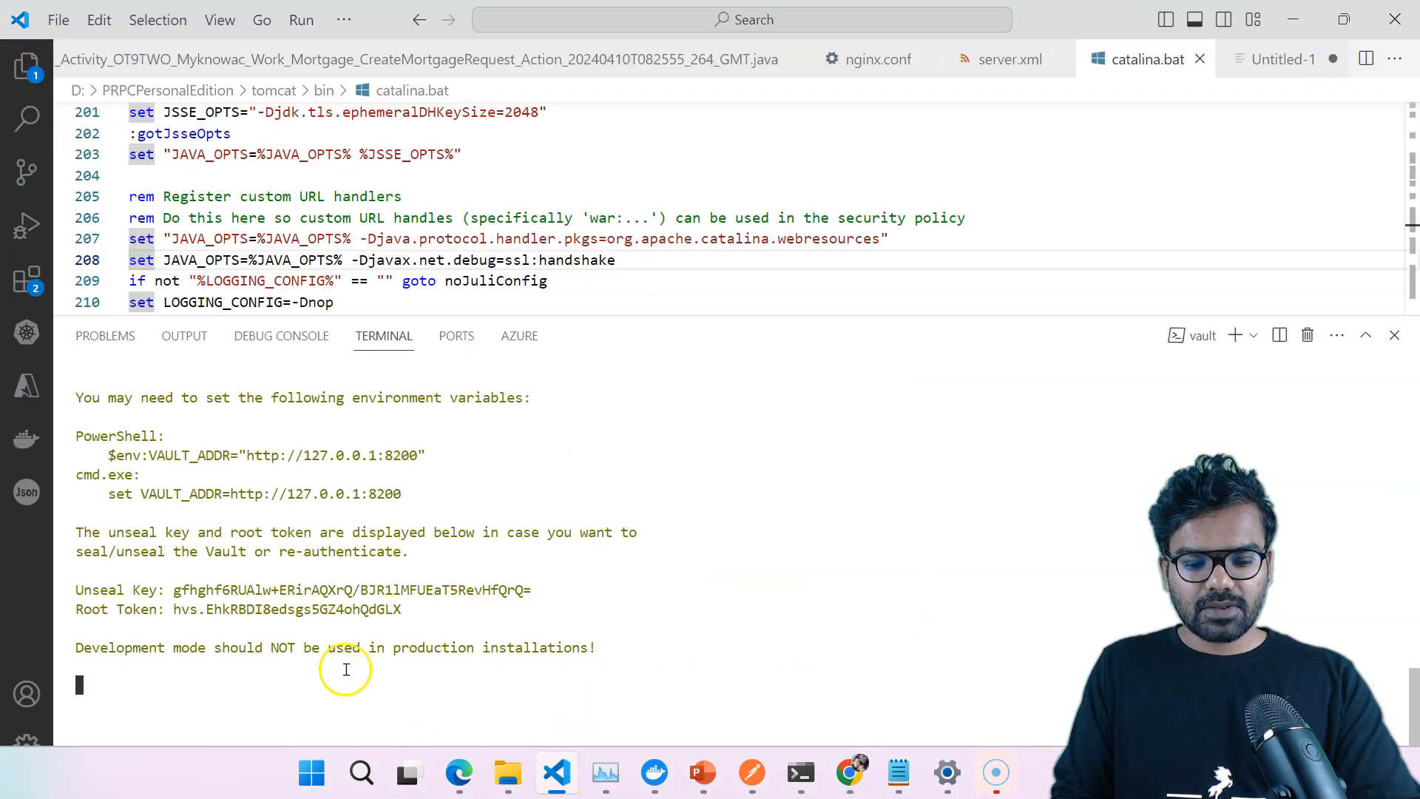
pyautogui.moveTo(172, 608); pyautogui.dragTo(403, 609)
pyautogui.hotkey('ctrl', 'c')
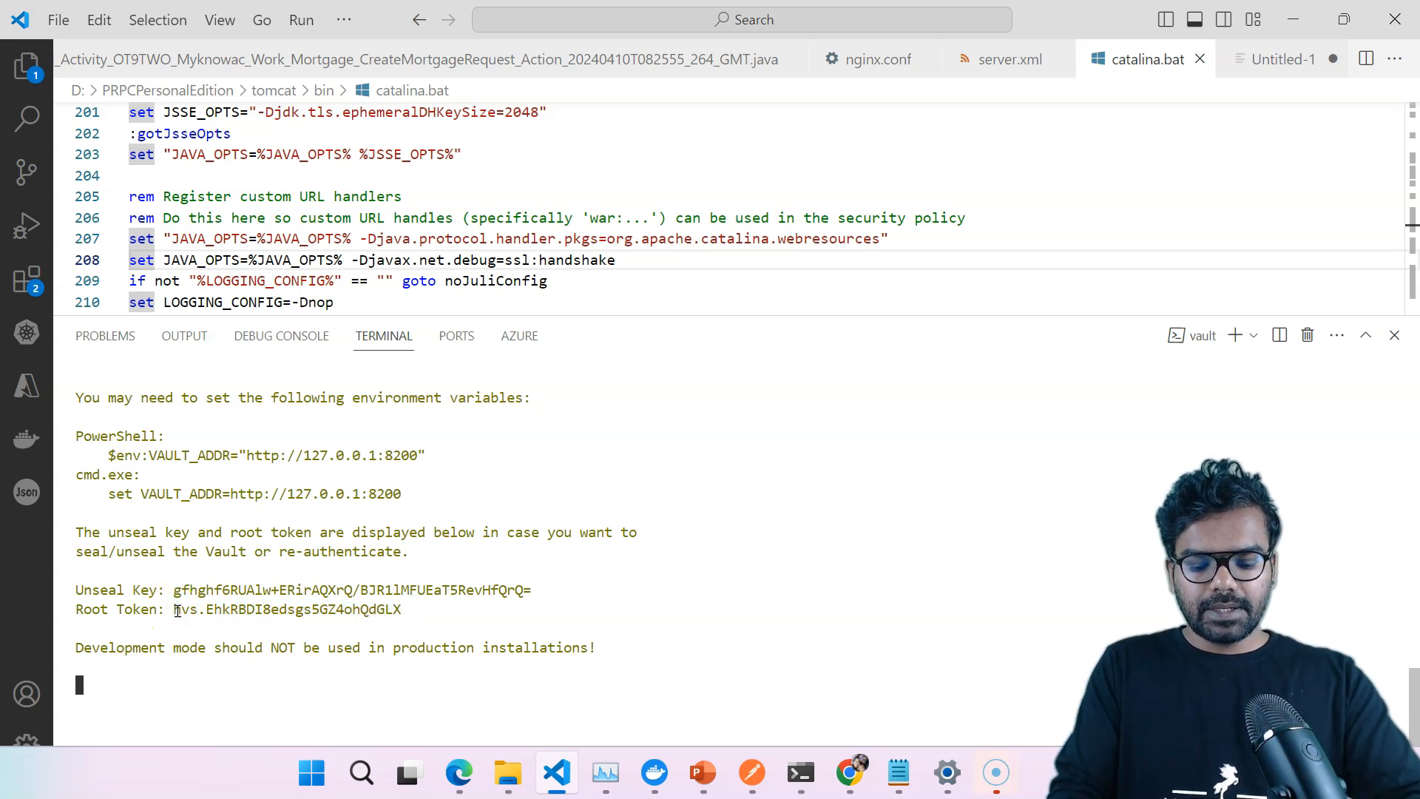
pyautogui.hotkey('alt', 'Tab')
pyautogui.click(647, 504)
pyautogui.hotkey('ctrl', 'v')
pyautogui.click(557, 562)
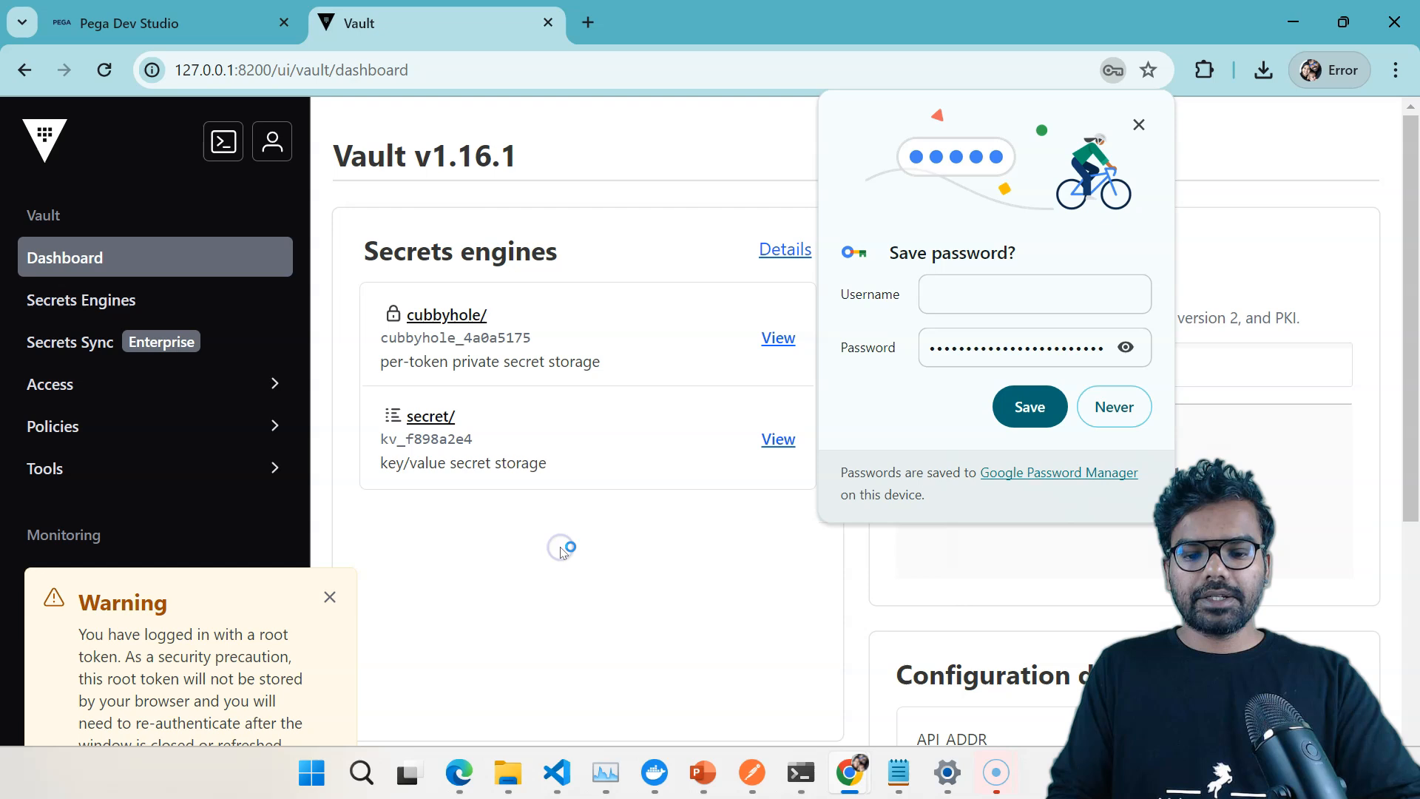
pyautogui.click(1138, 125)
pyautogui.click(330, 597)
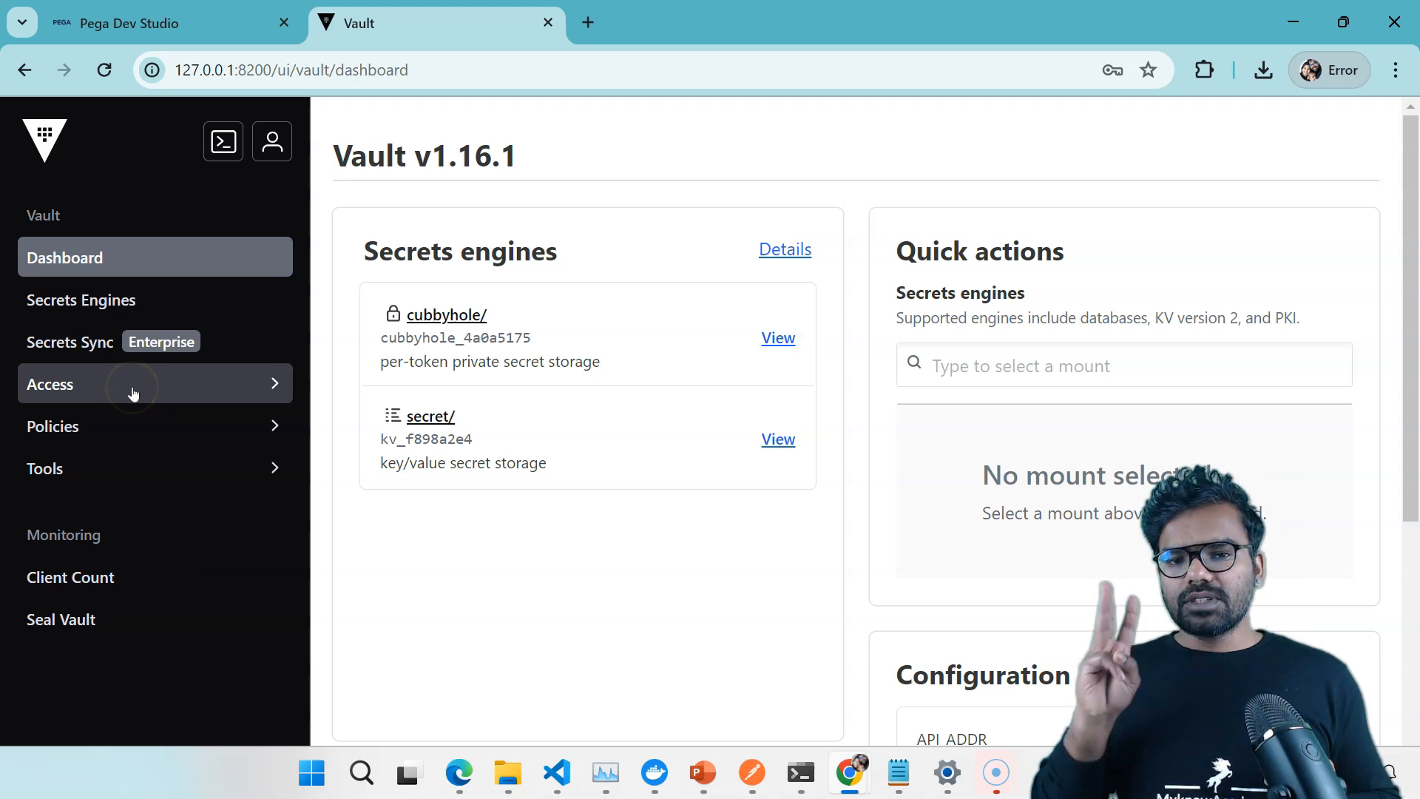
# Review Vault's secrets engines, authentication methods and ACL policies.
pyautogui.click(110, 309)
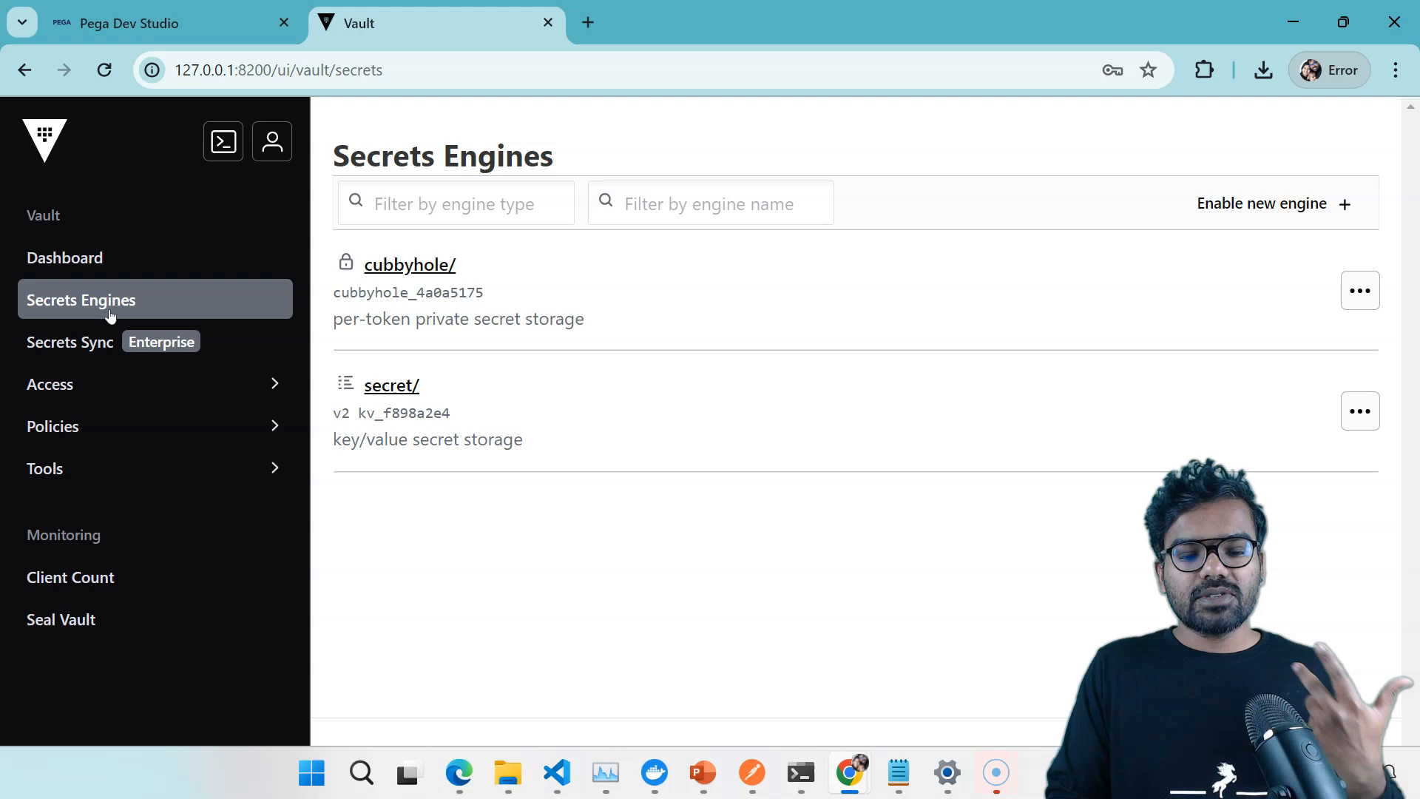
pyautogui.click(80, 384)
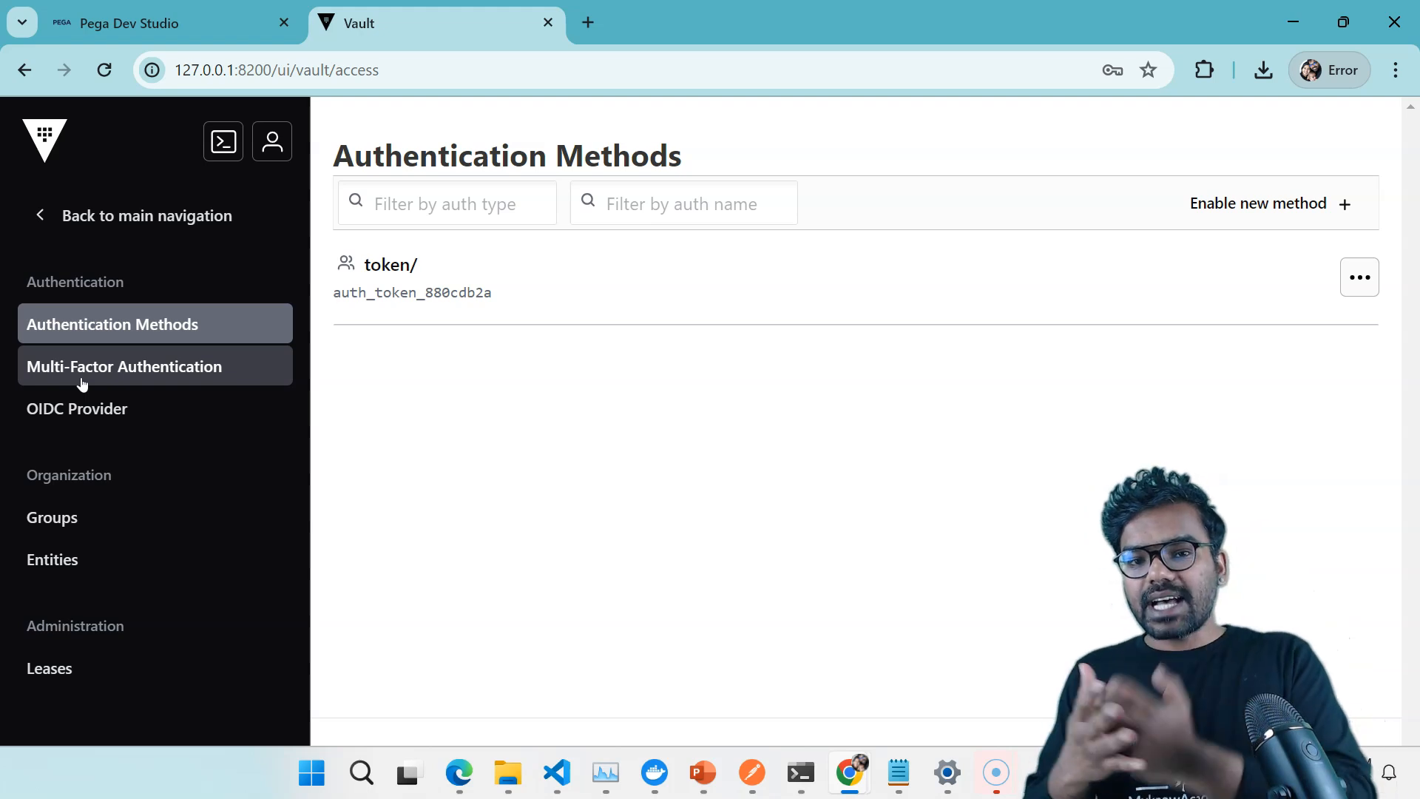
pyautogui.click(39, 216)
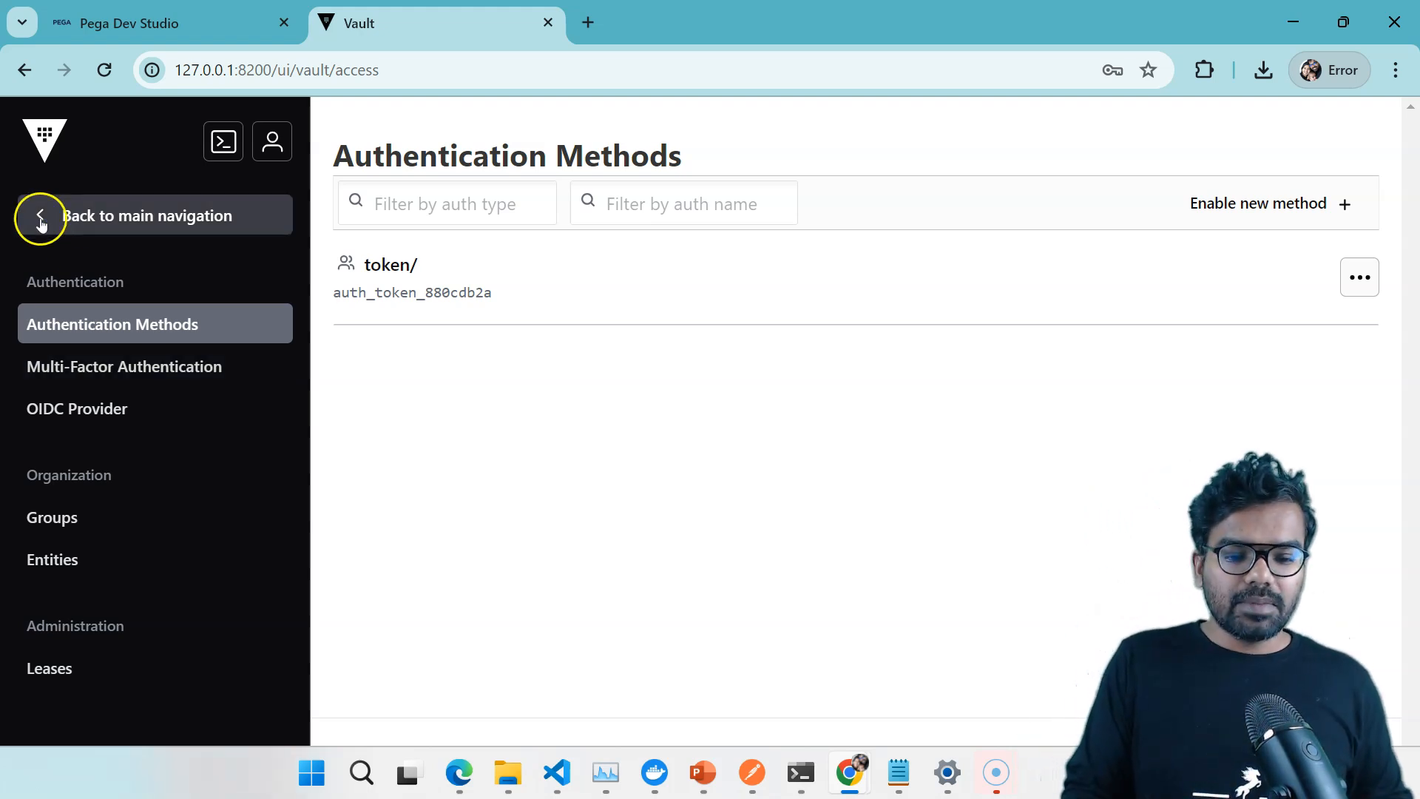
pyautogui.click(84, 421)
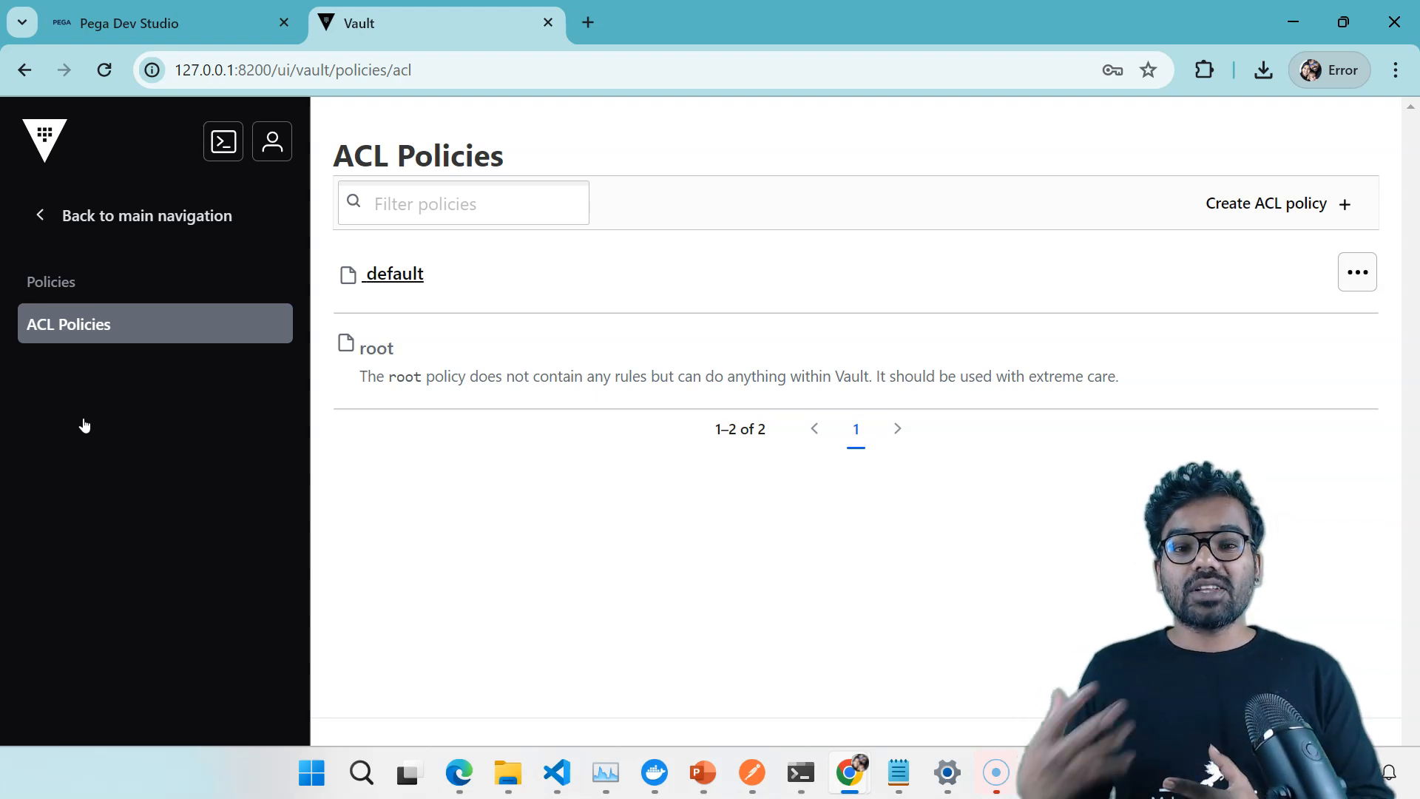
pyautogui.click(39, 215)
# Start enabling a new authentication method in Vault's access settings.
pyautogui.click(54, 383)
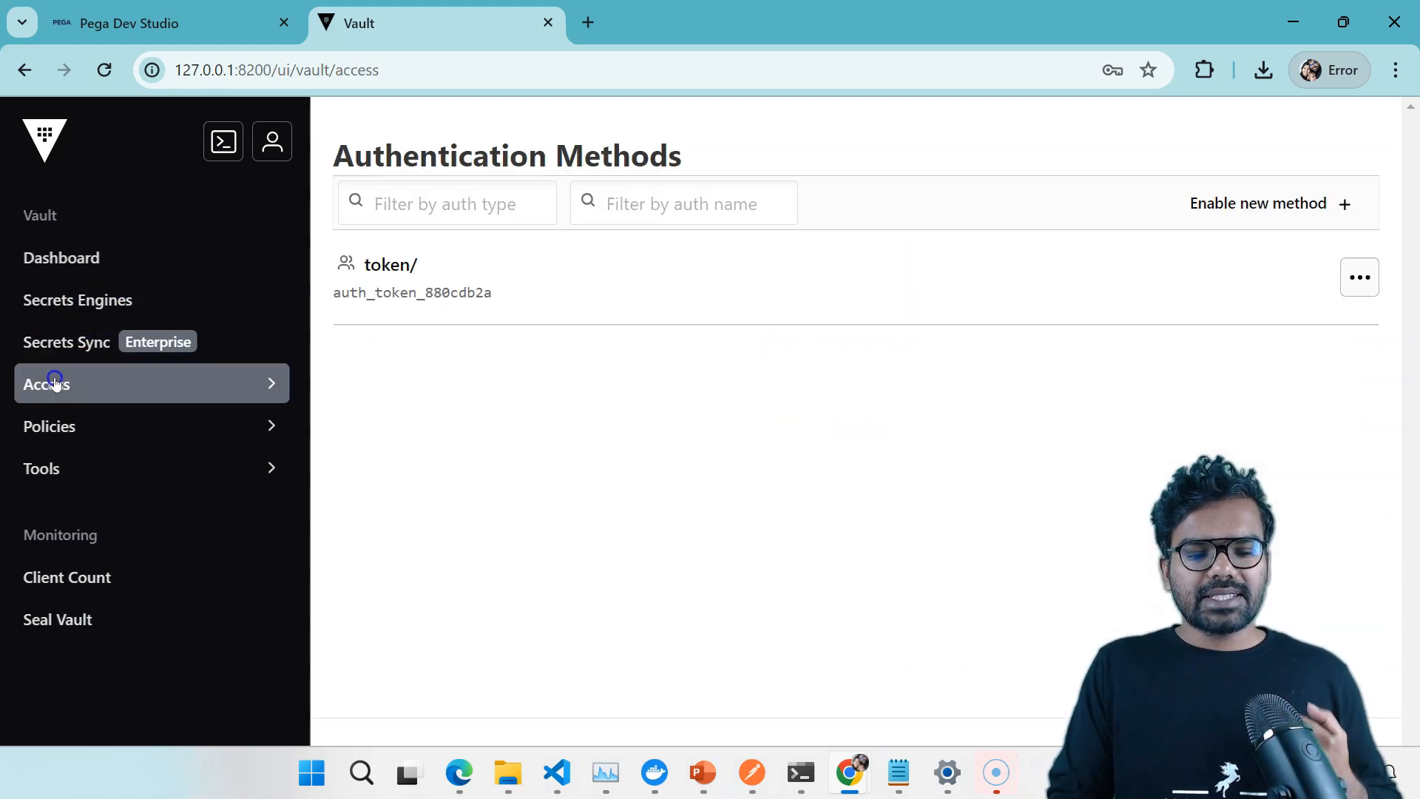
pyautogui.click(1255, 202)
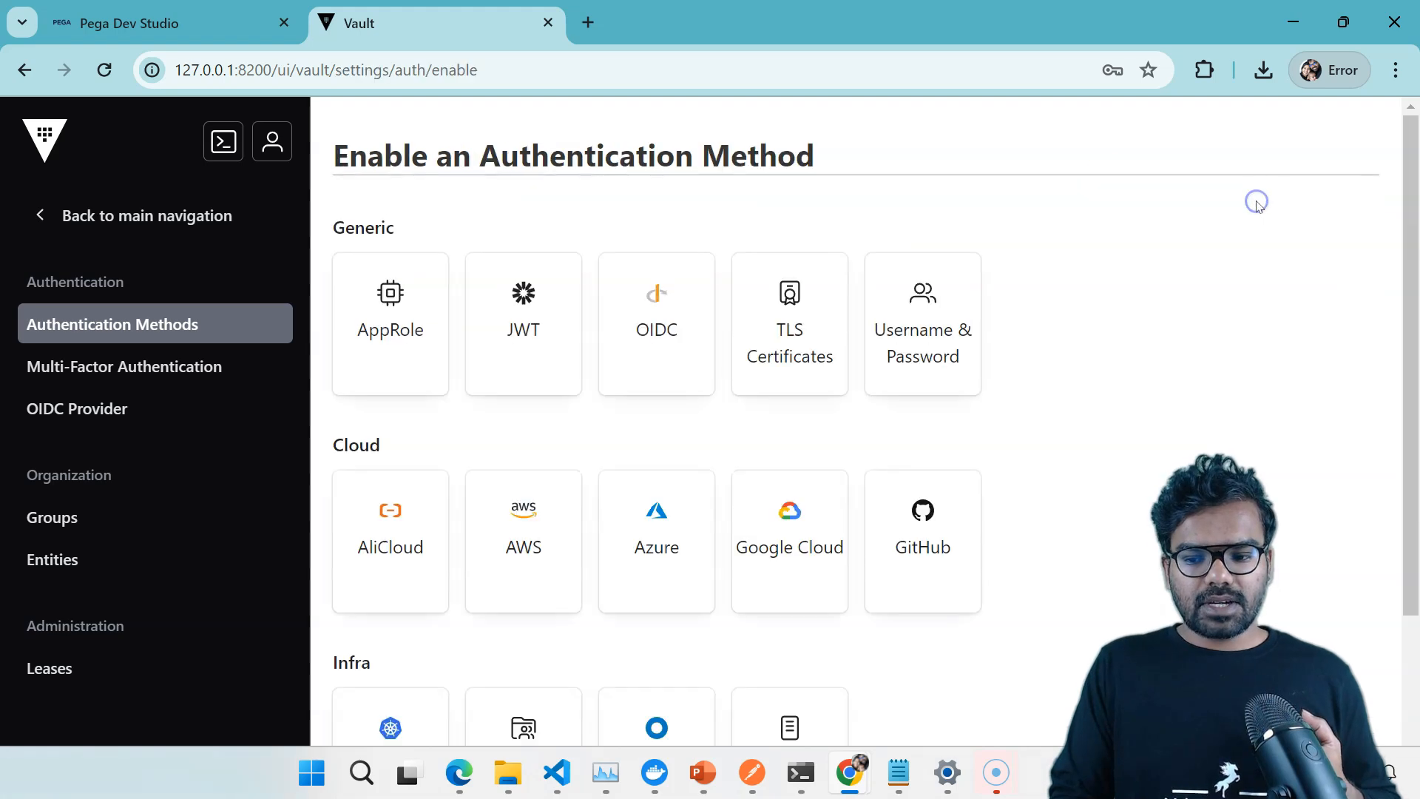
pyautogui.click(423, 311)
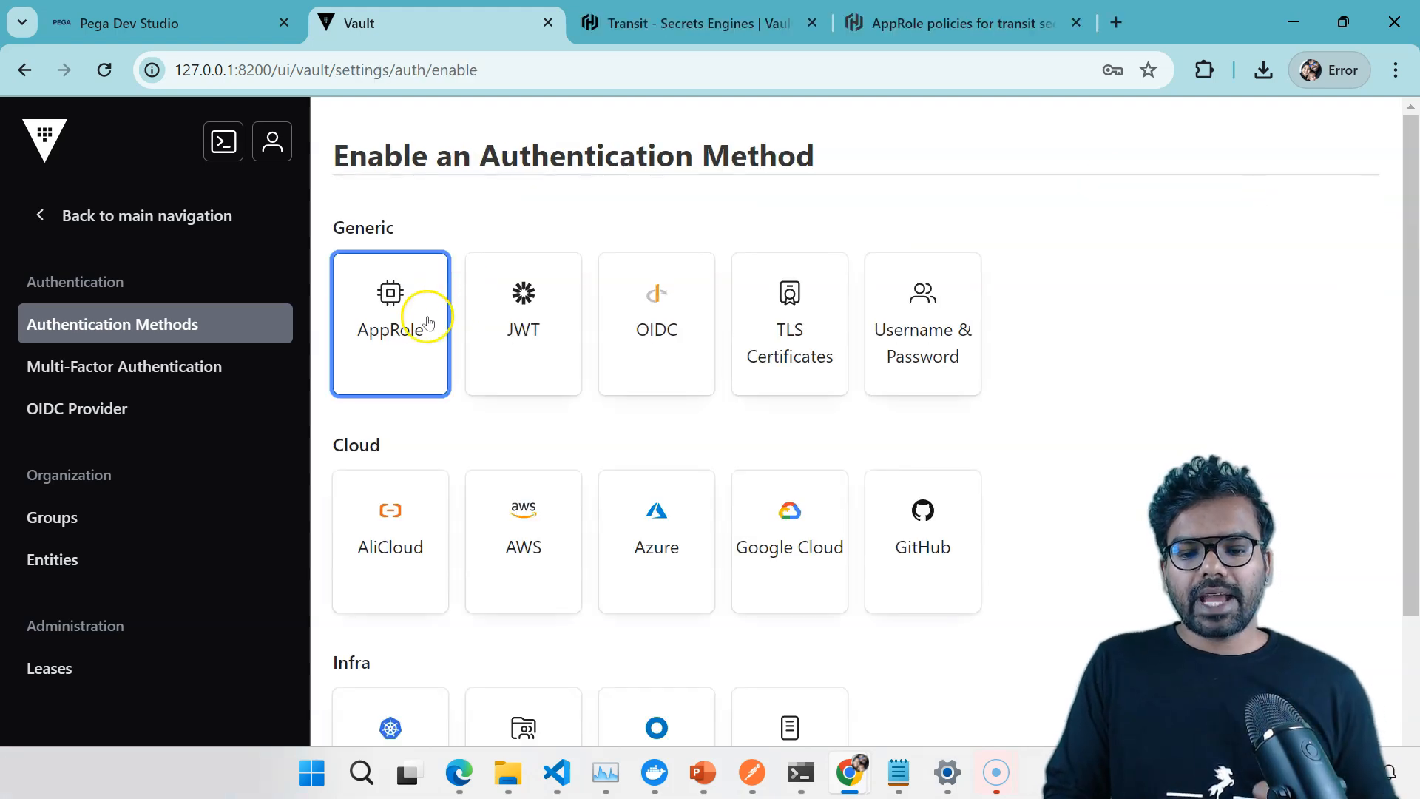
# Examine the HashiCorp AppRole pull authentication tutorial, especially the Web UI instructions for Step 1: Enable AppRole auth method.
pyautogui.click(934, 28)
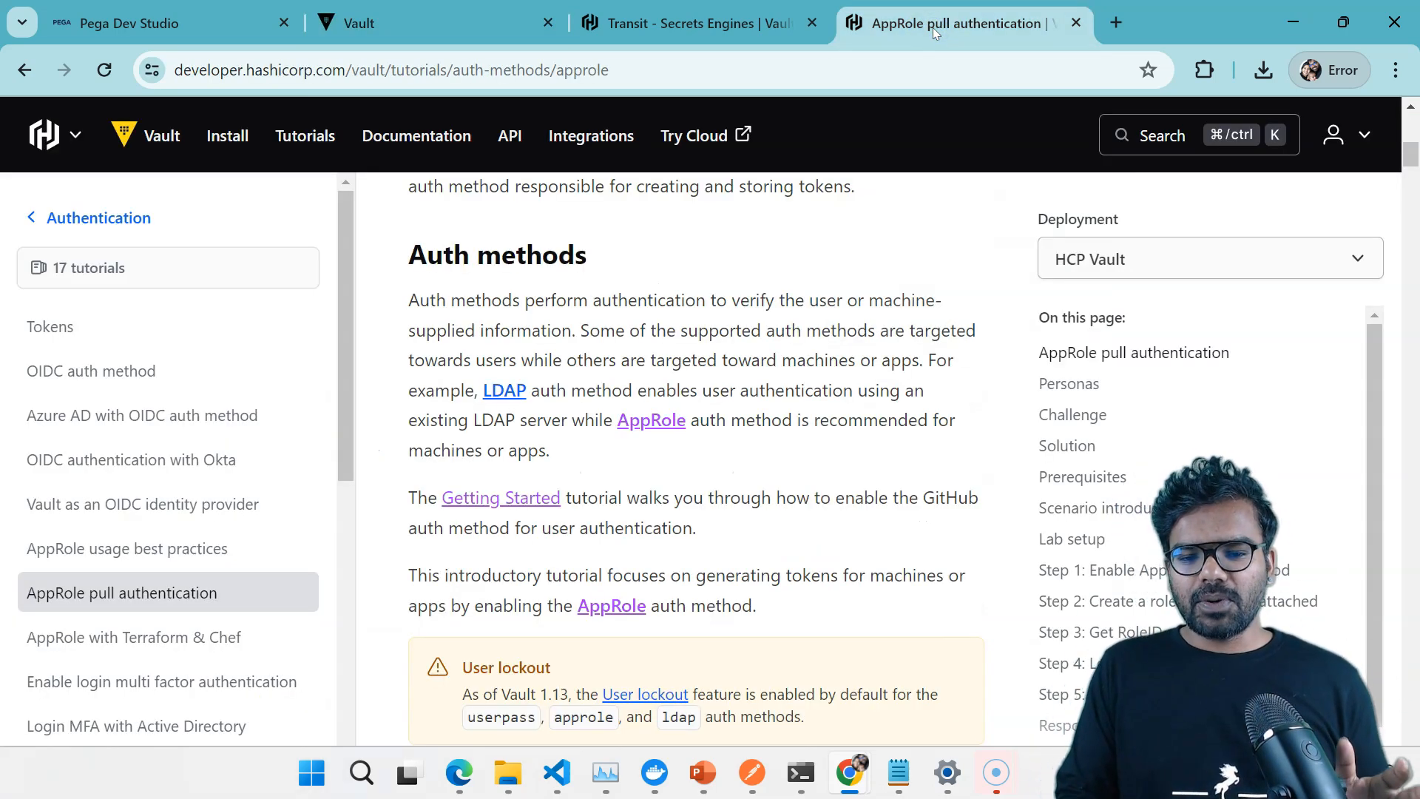
pyautogui.click(773, 138)
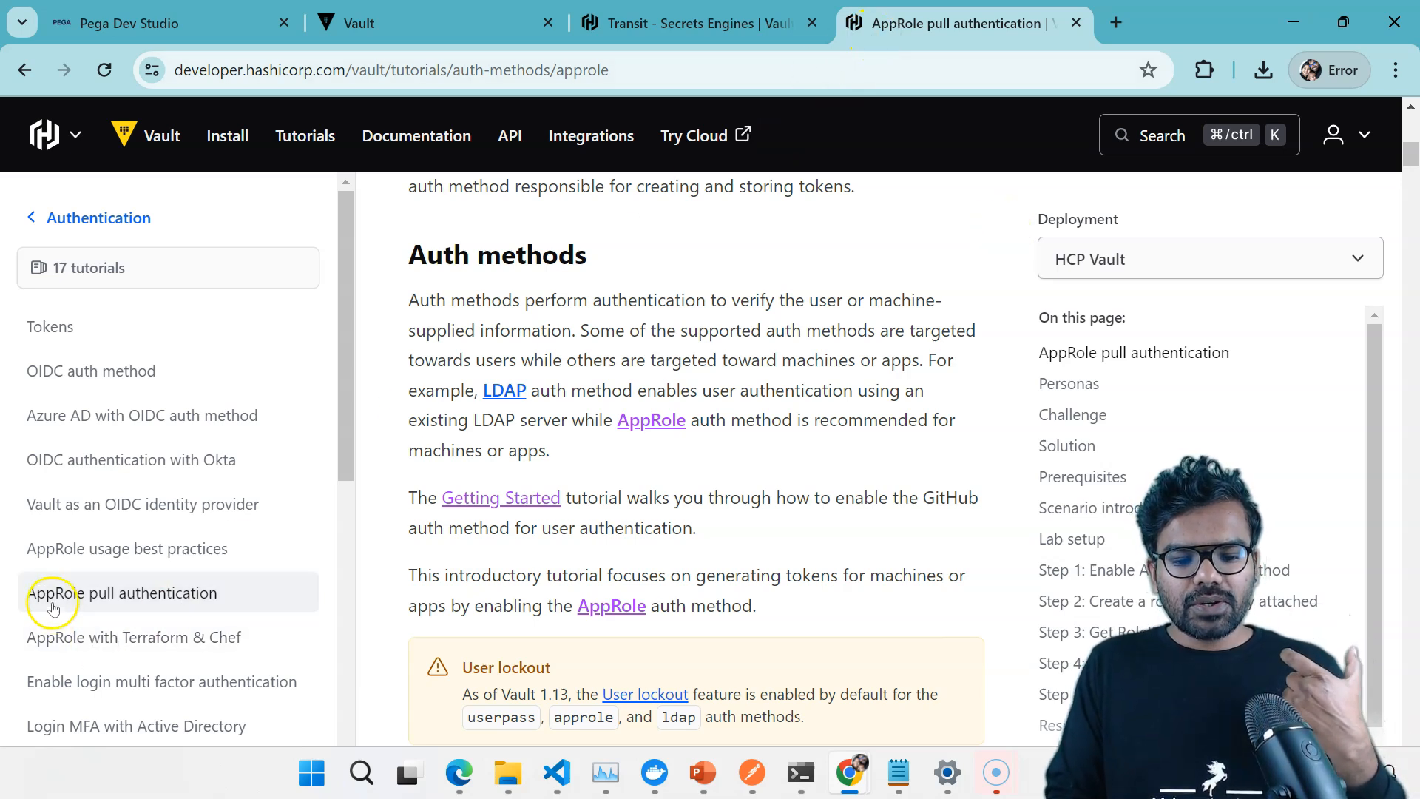
pyautogui.click(412, 21)
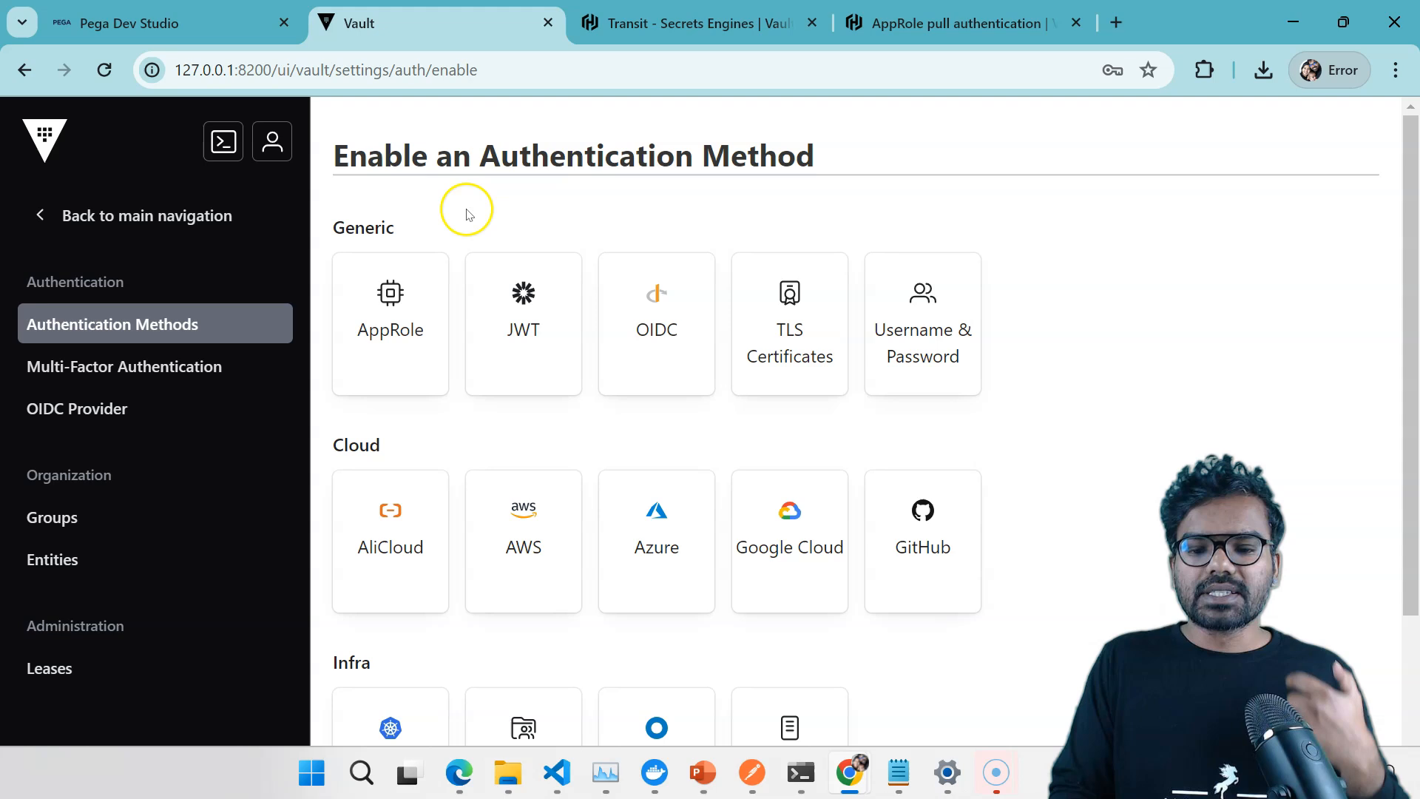
pyautogui.click(961, 30)
pyautogui.moveTo(1414, 154); pyautogui.dragTo(1413, 403)
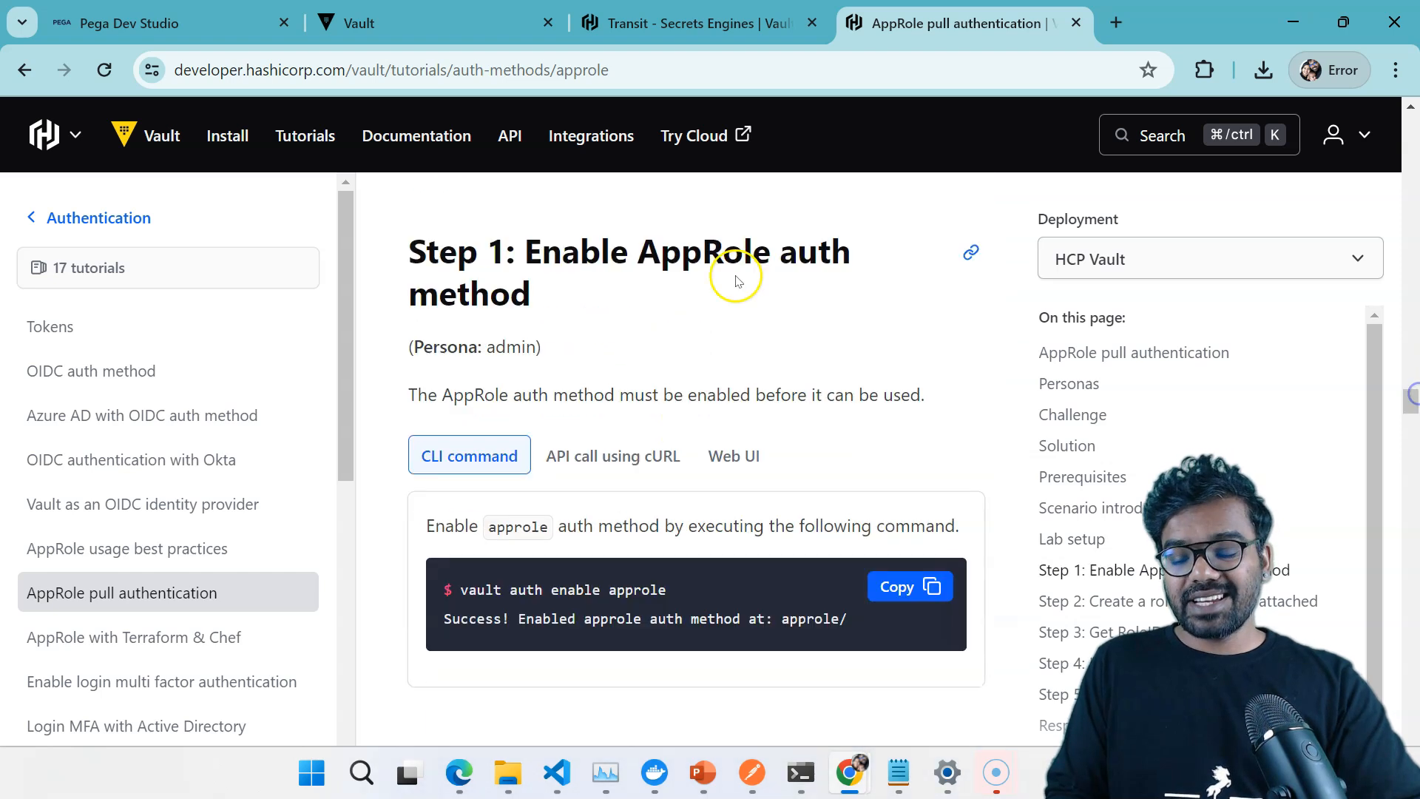
pyautogui.click(749, 458)
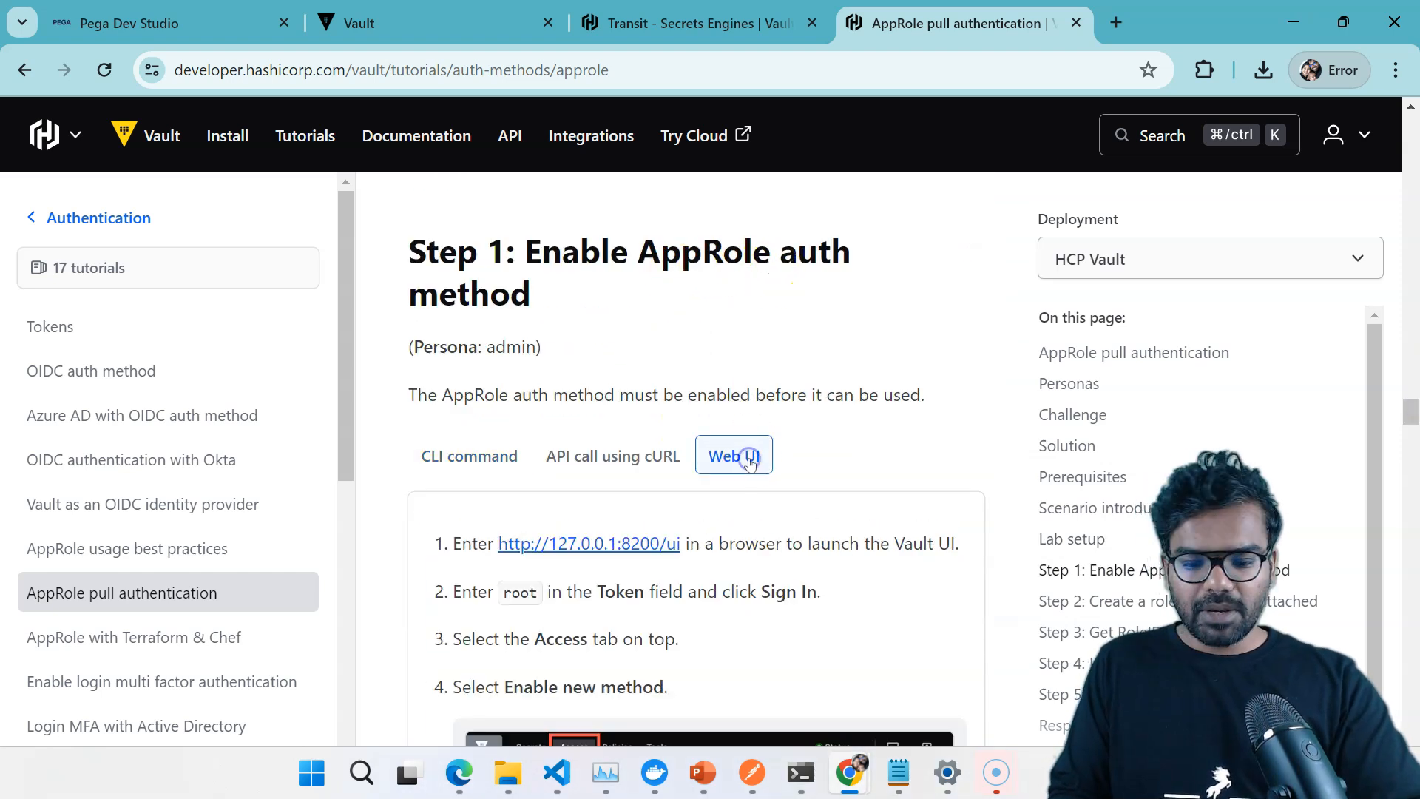
pyautogui.moveTo(1411, 417); pyautogui.dragTo(1407, 441)
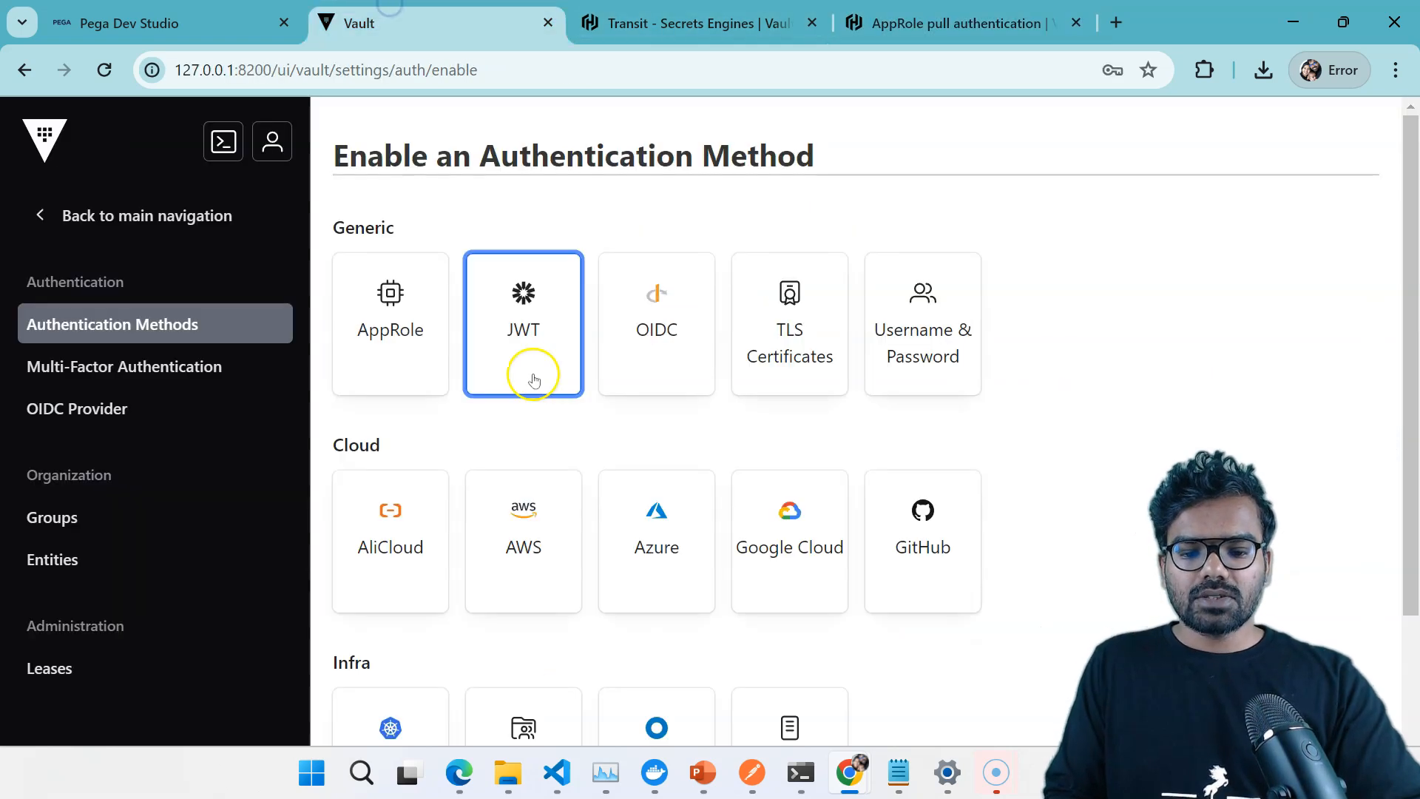
# Enable the AppRole authentication method at the path approle, and check Step 2 of the AppRole pull authentication tutorial.
pyautogui.click(377, 342)
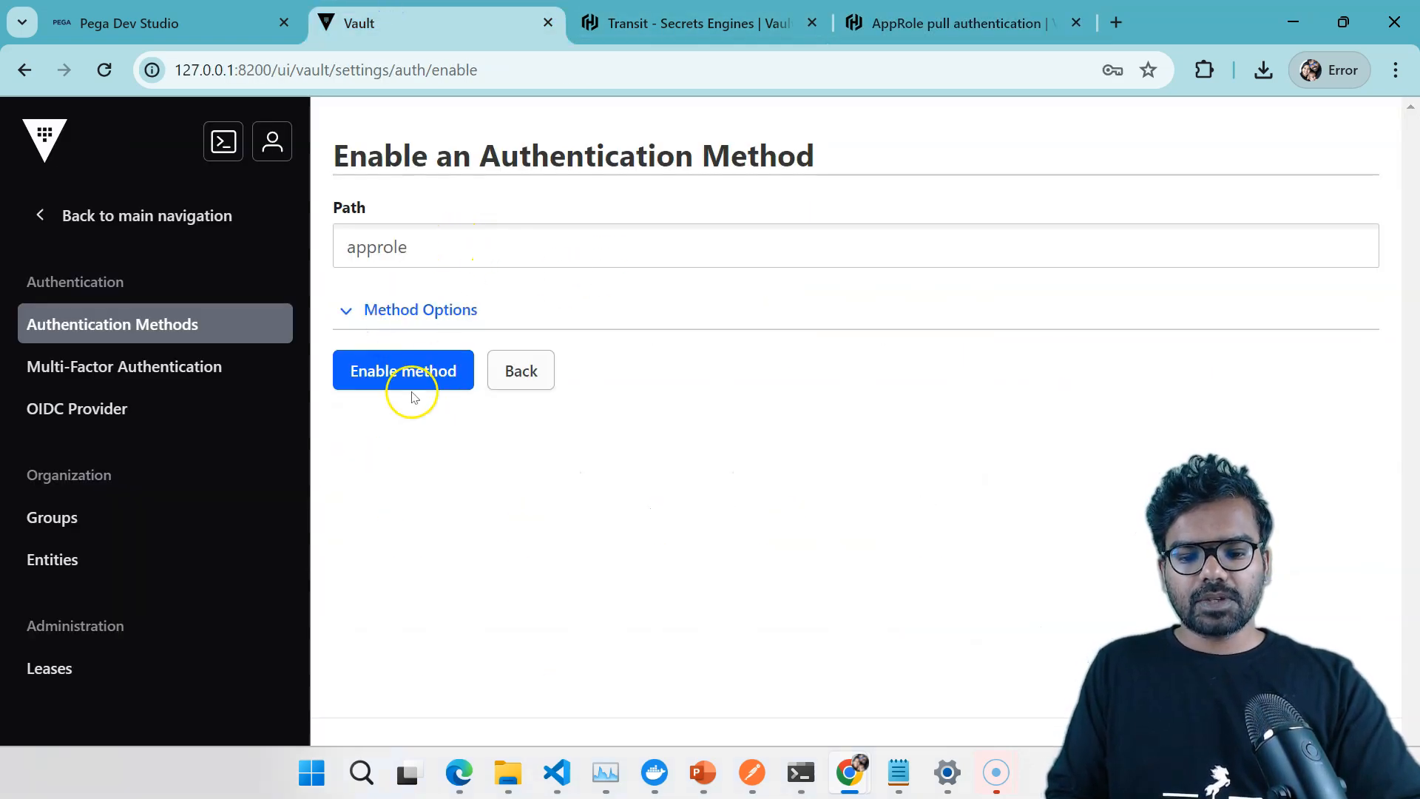
pyautogui.click(422, 370)
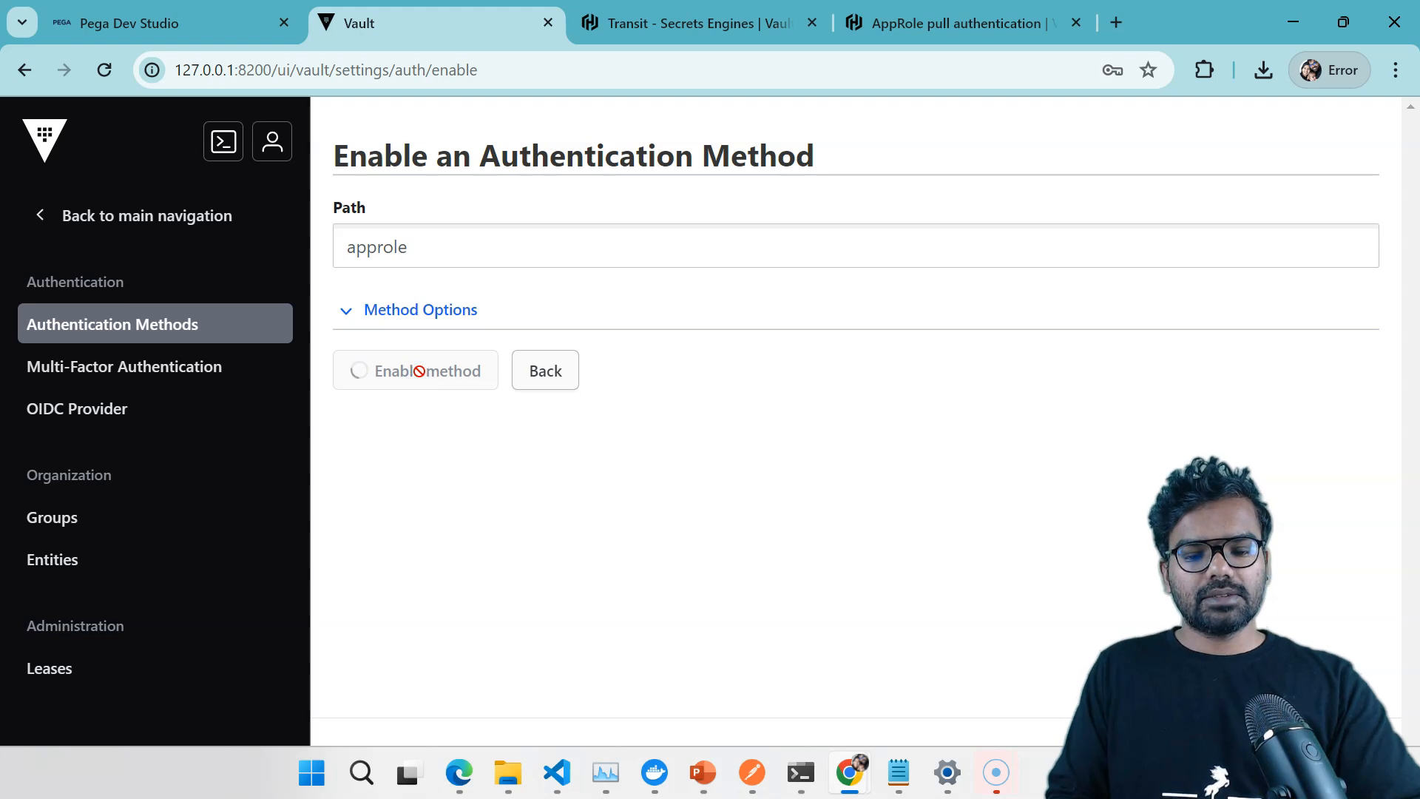
pyautogui.click(967, 23)
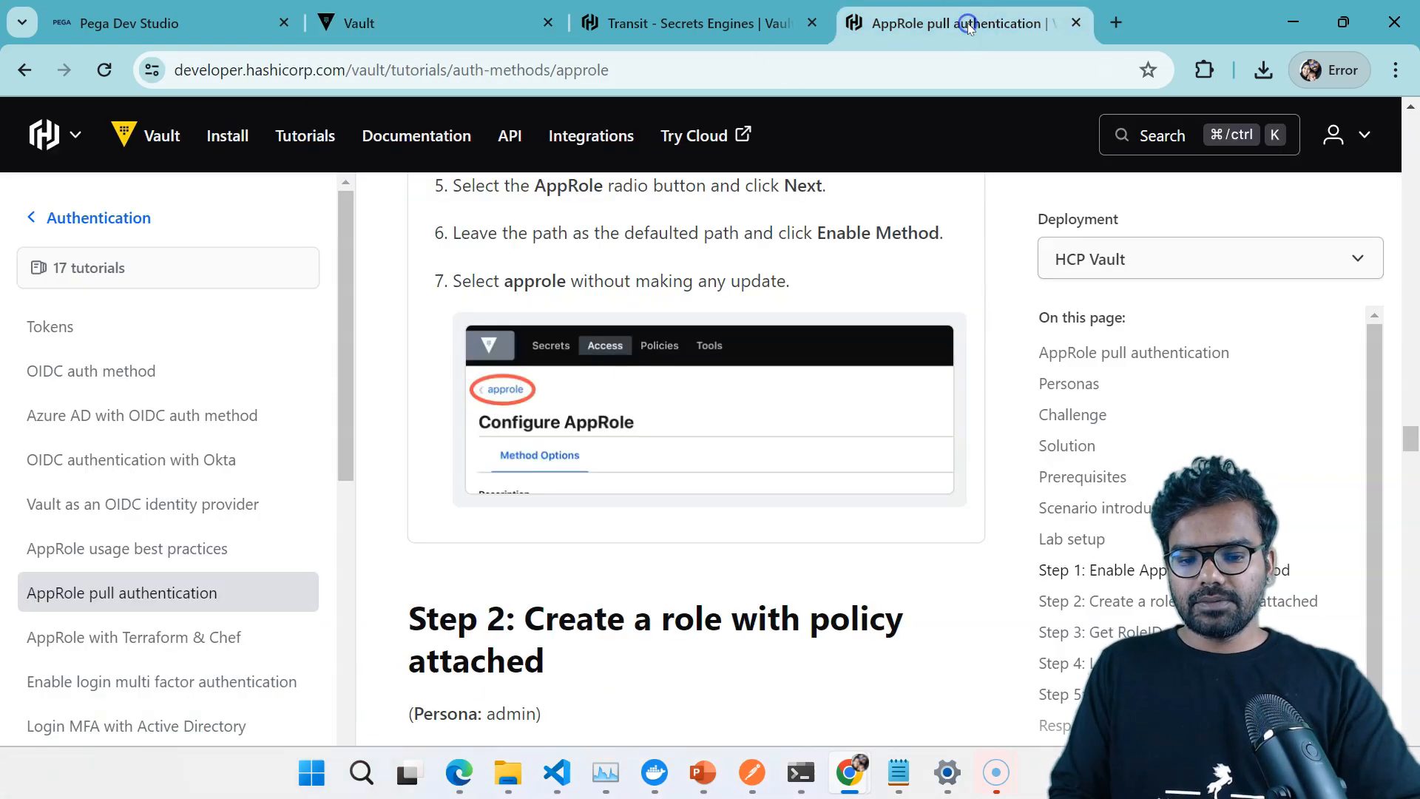
pyautogui.moveTo(1411, 442); pyautogui.dragTo(1412, 451)
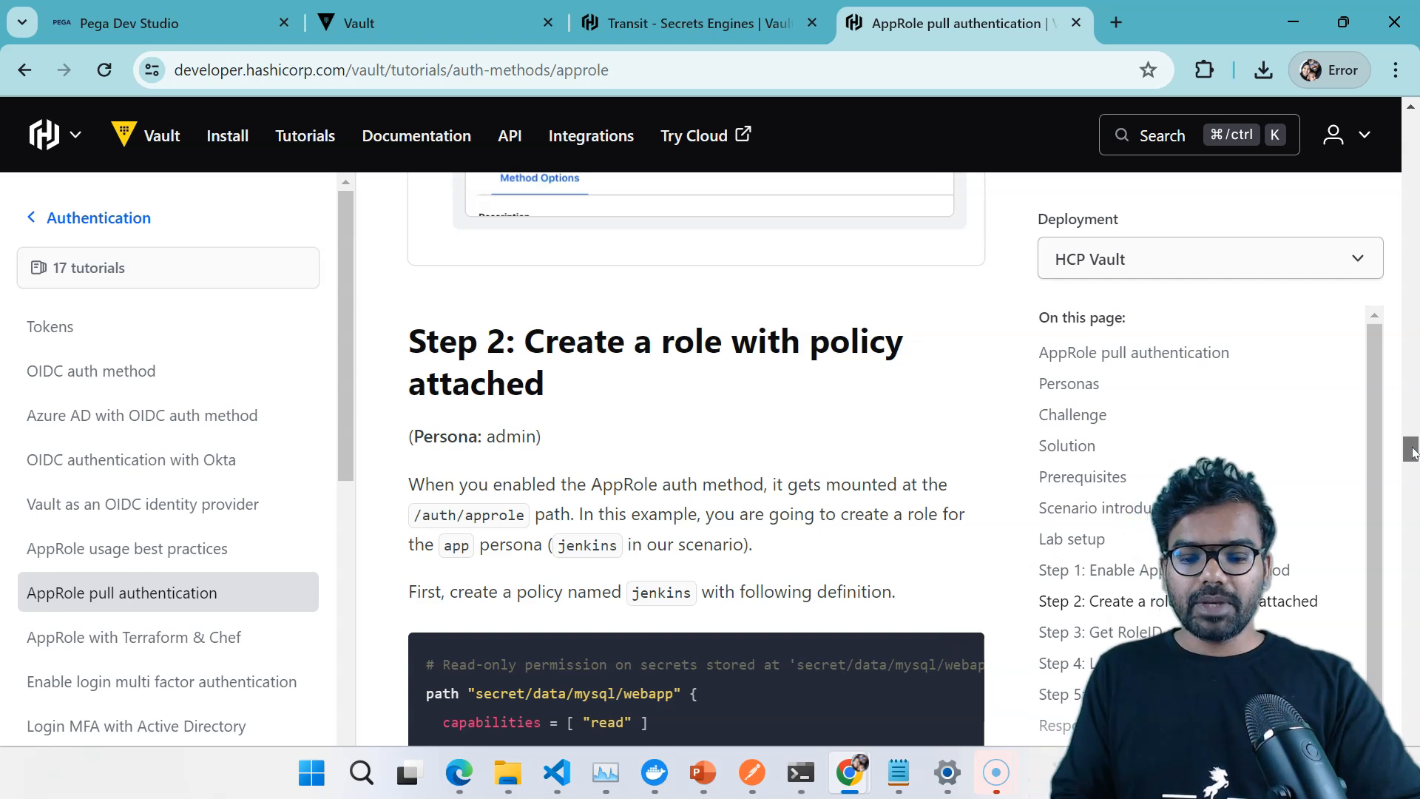
pyautogui.moveTo(1412, 453); pyautogui.dragTo(1411, 458)
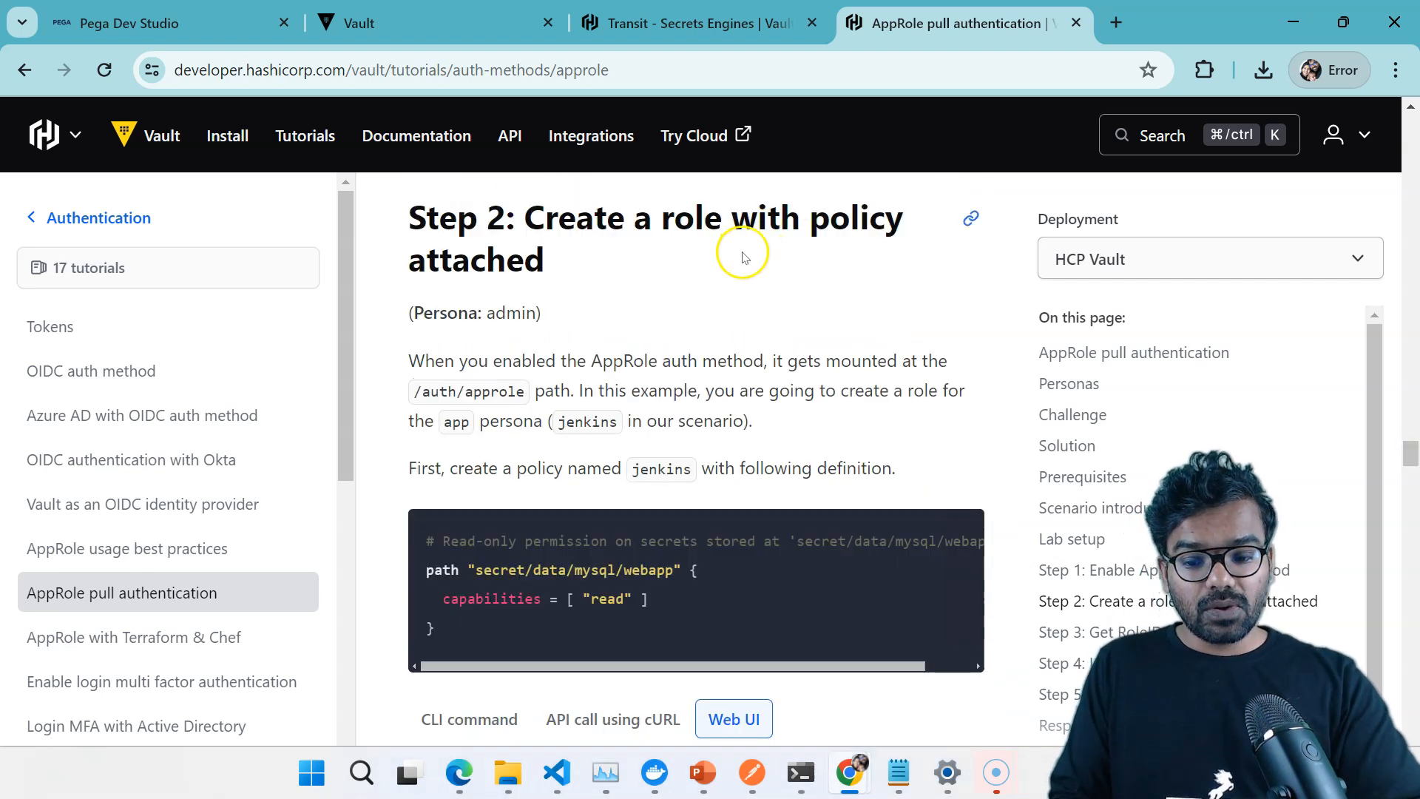
# Return to Vault's main navigation and start enabling a new secrets engine.
pyautogui.click(411, 26)
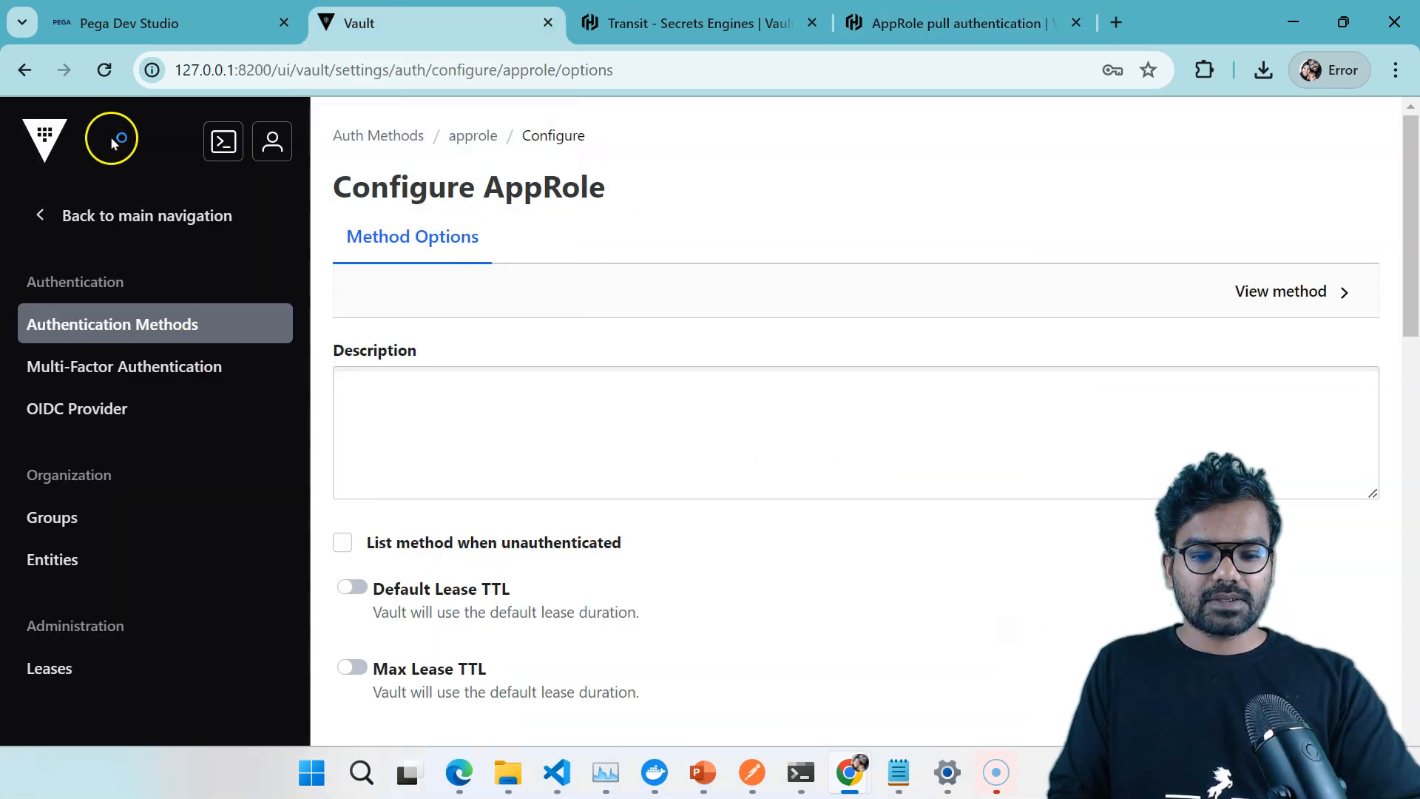
pyautogui.click(39, 215)
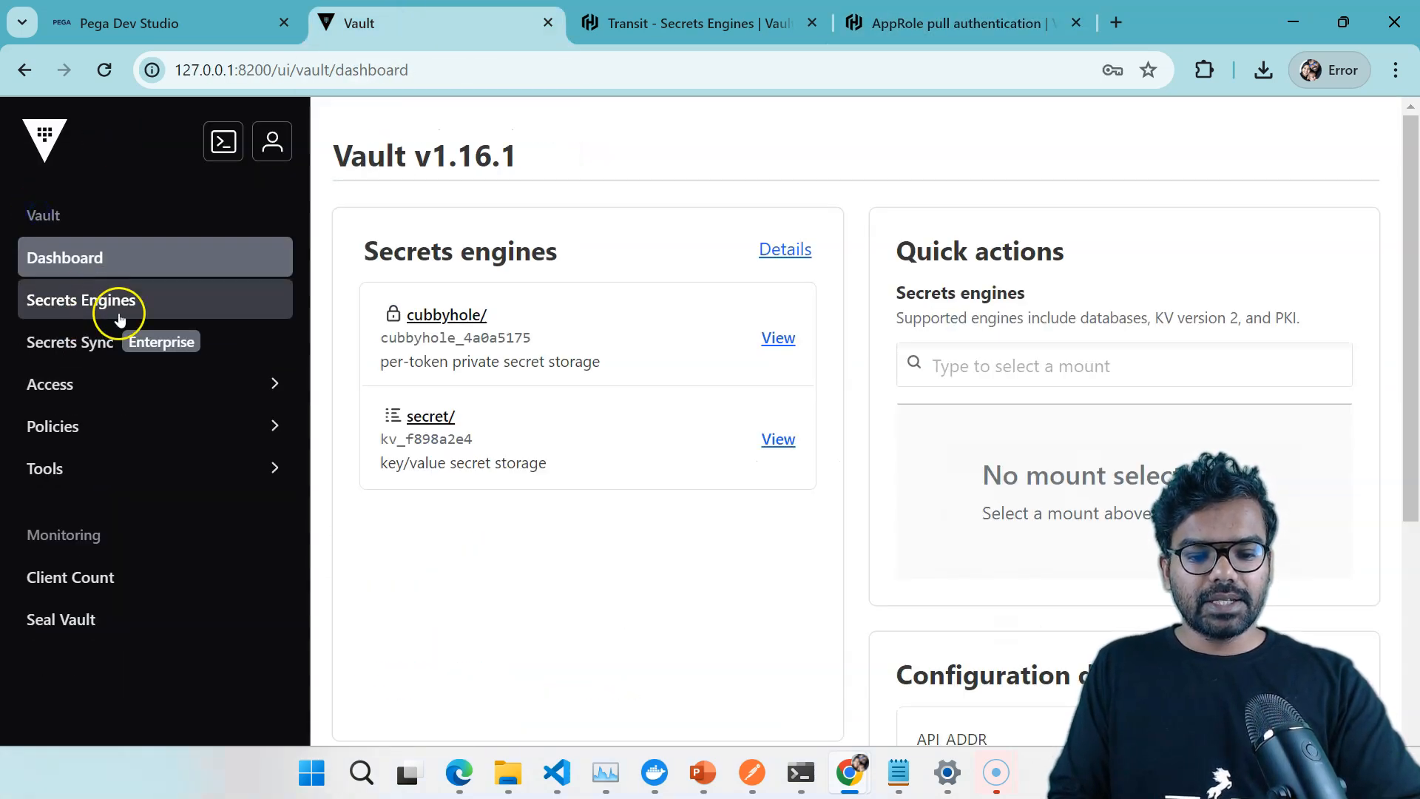
pyautogui.click(62, 424)
pyautogui.click(54, 231)
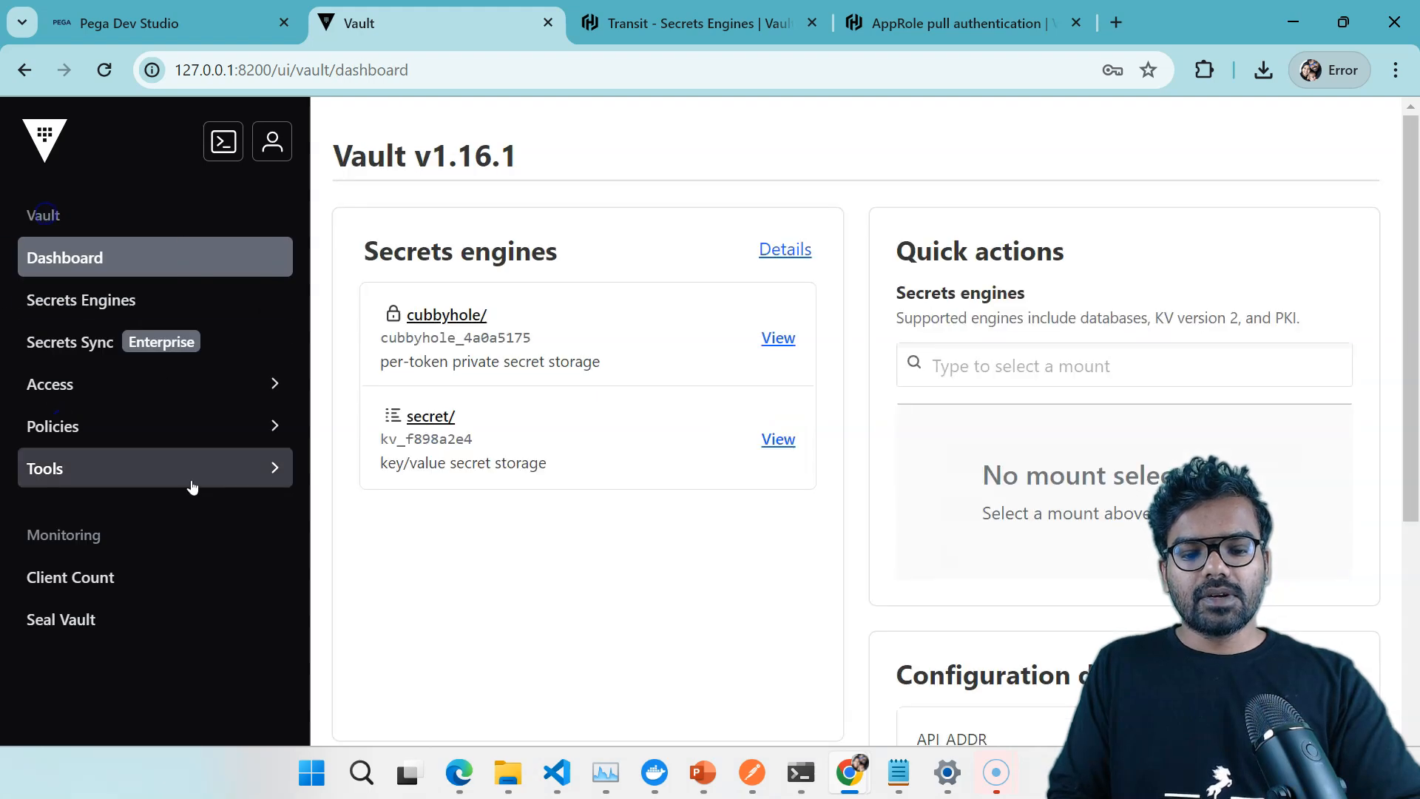
pyautogui.click(102, 314)
pyautogui.click(1260, 204)
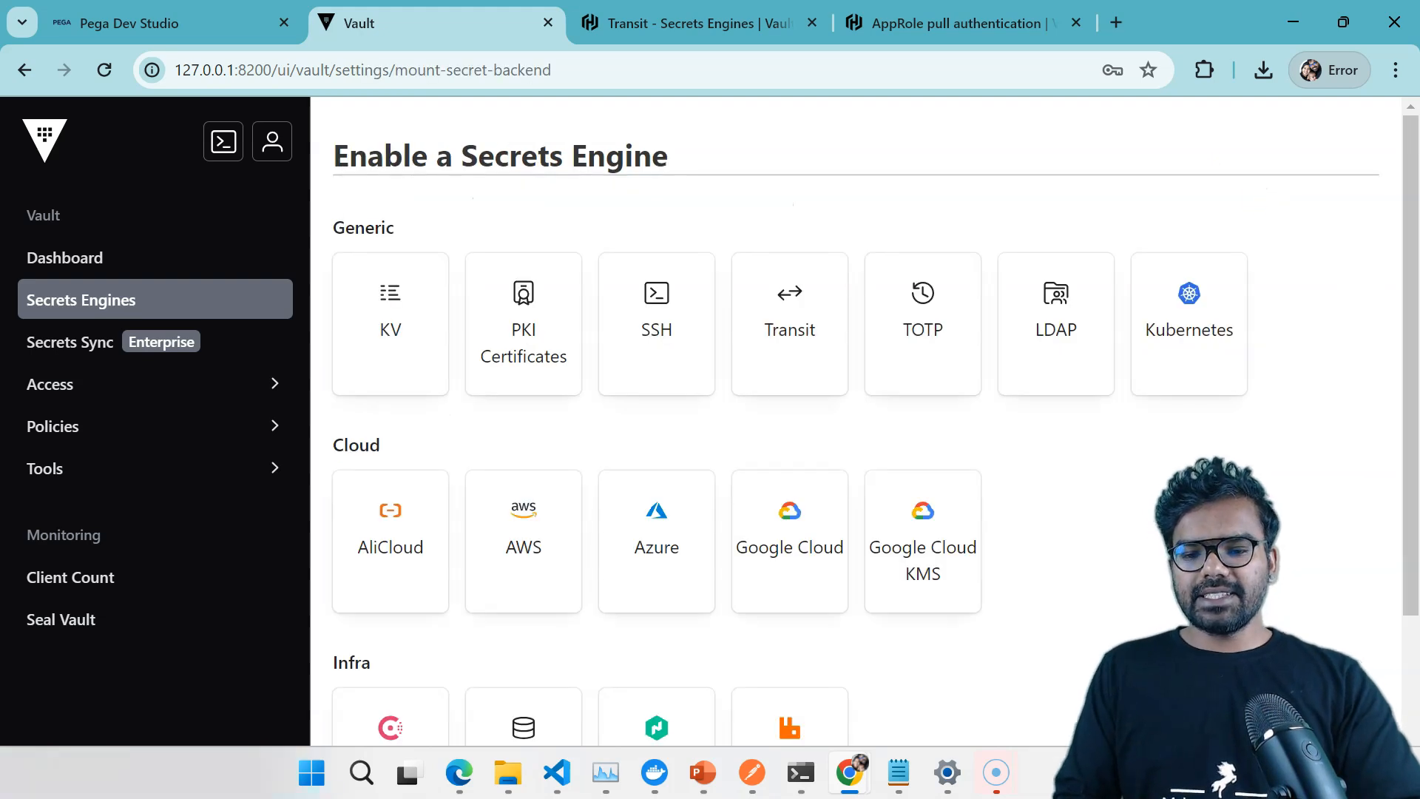
# Check the Transit secrets engine documentation and enable the Transit engine in Vault at the path transit.
pyautogui.click(668, 22)
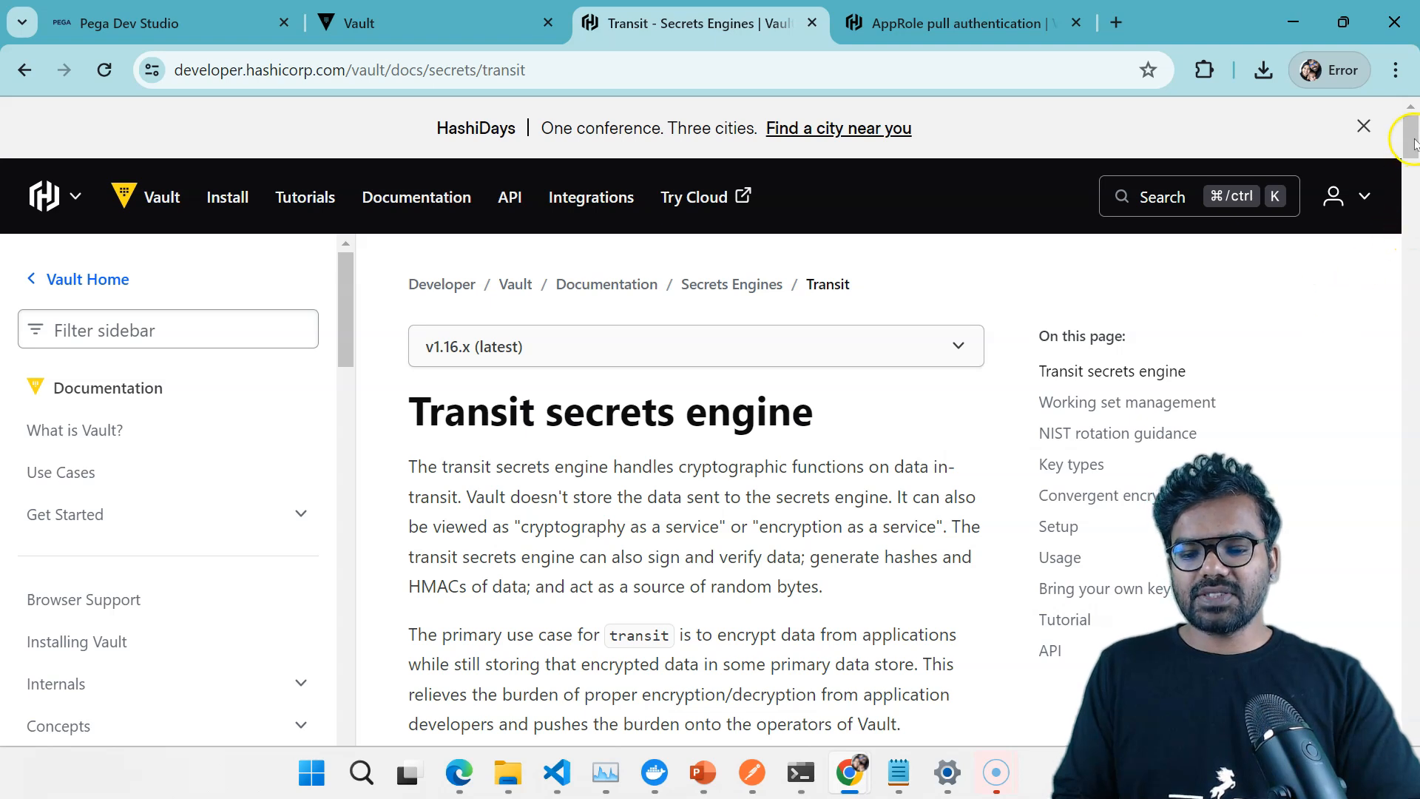
pyautogui.scroll(-2, 1412, 144)
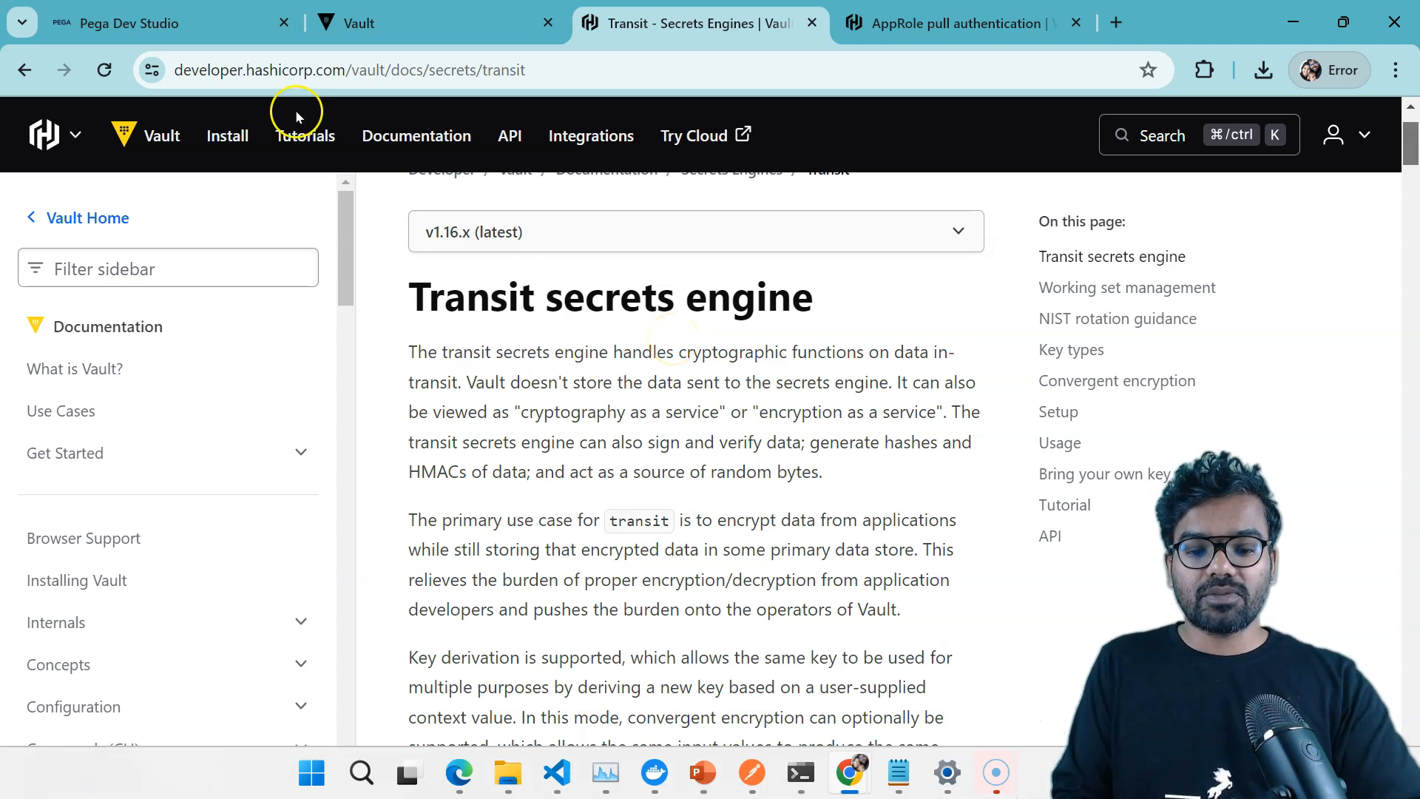
pyautogui.click(411, 8)
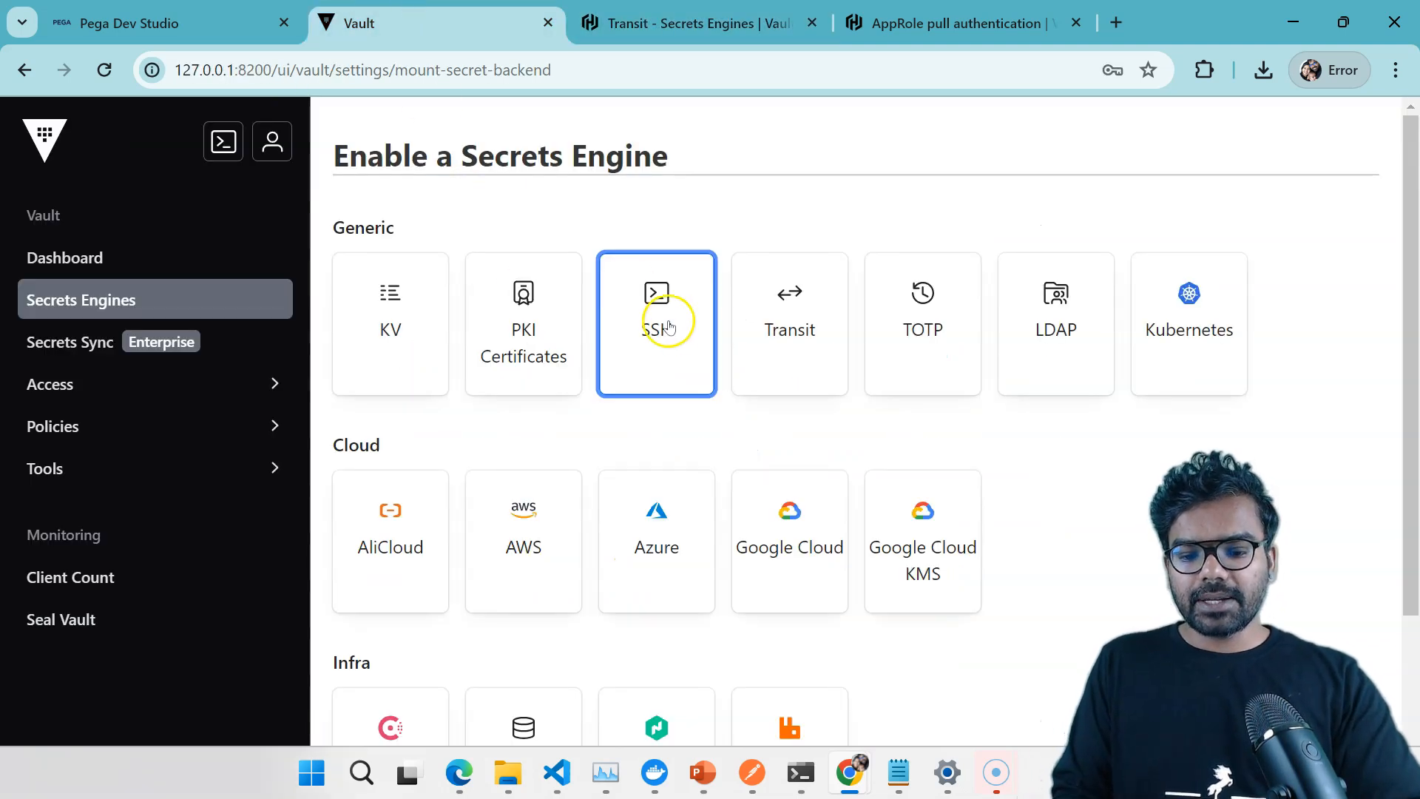
pyautogui.click(813, 338)
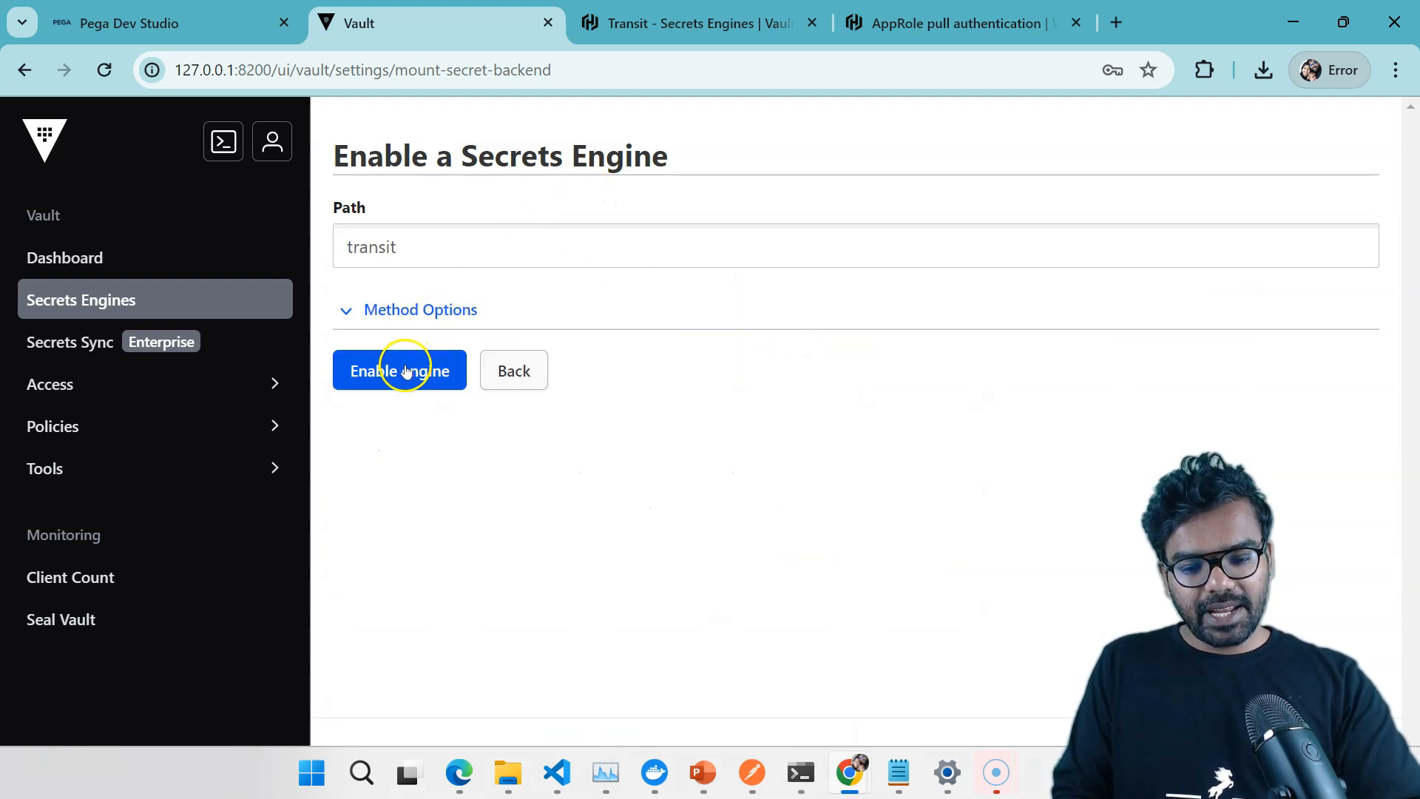
pyautogui.click(405, 370)
# Create an encryption key named myknowacademy of type rsa-2048 in the transit engine.
pyautogui.click(1252, 289)
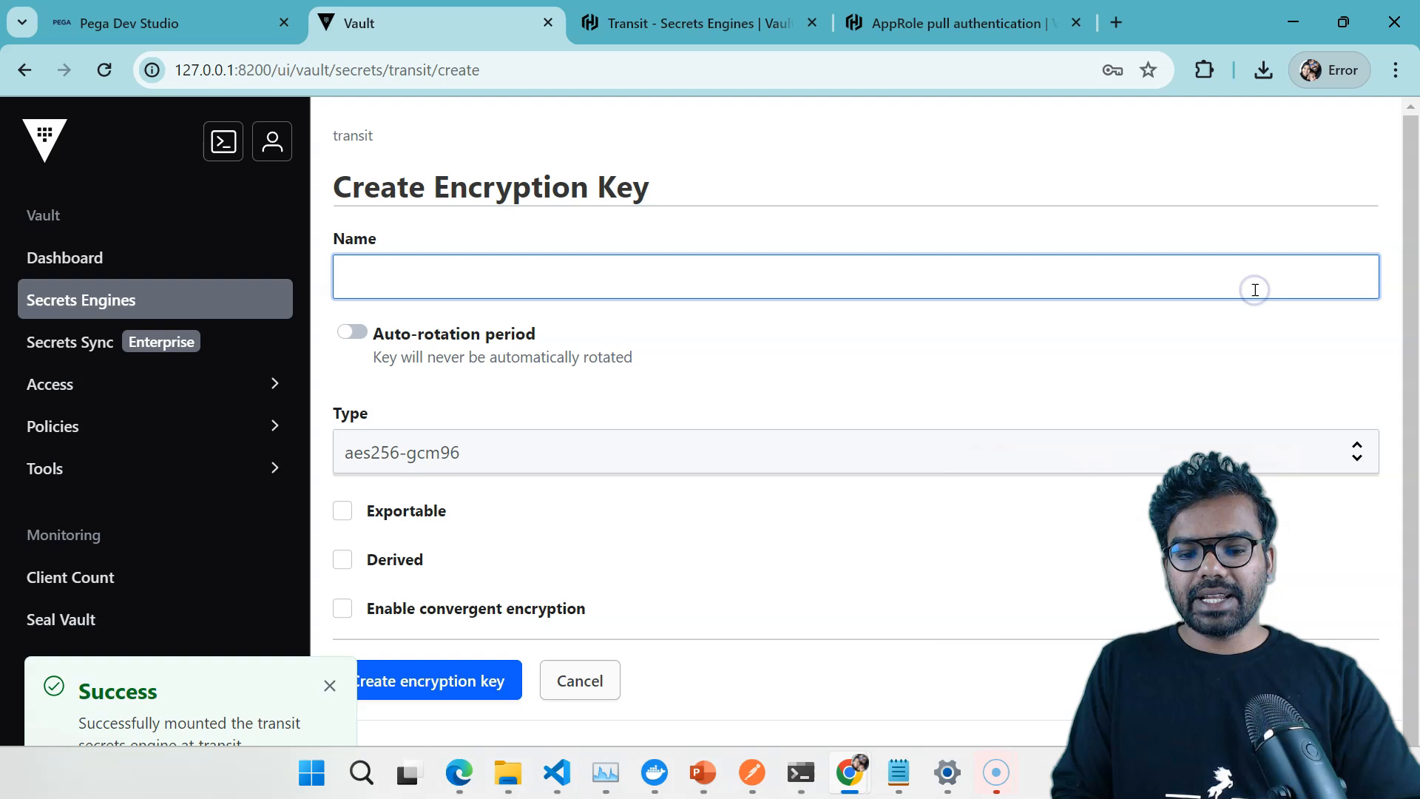
pyautogui.click(494, 289)
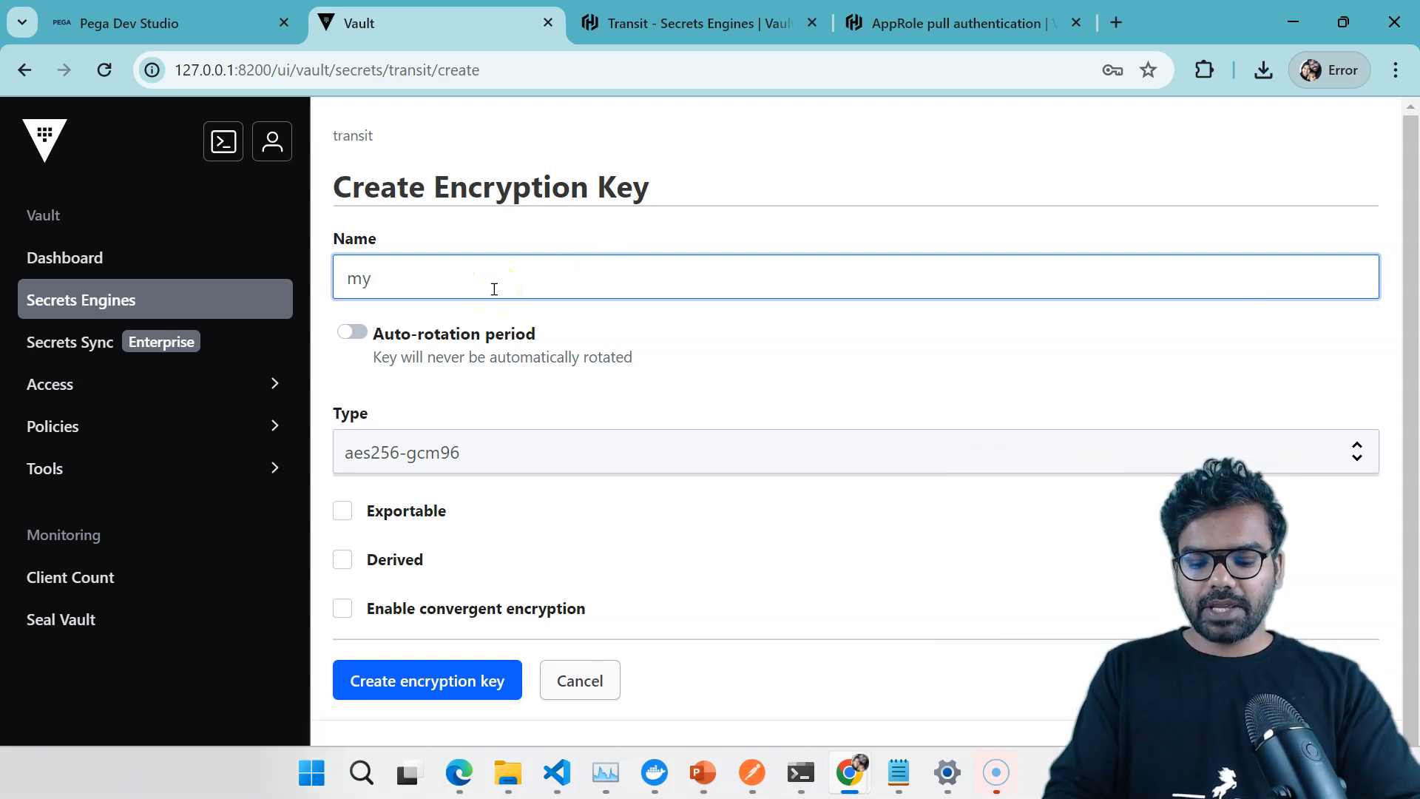
pyautogui.write('myknowacademy')
pyautogui.click(806, 453)
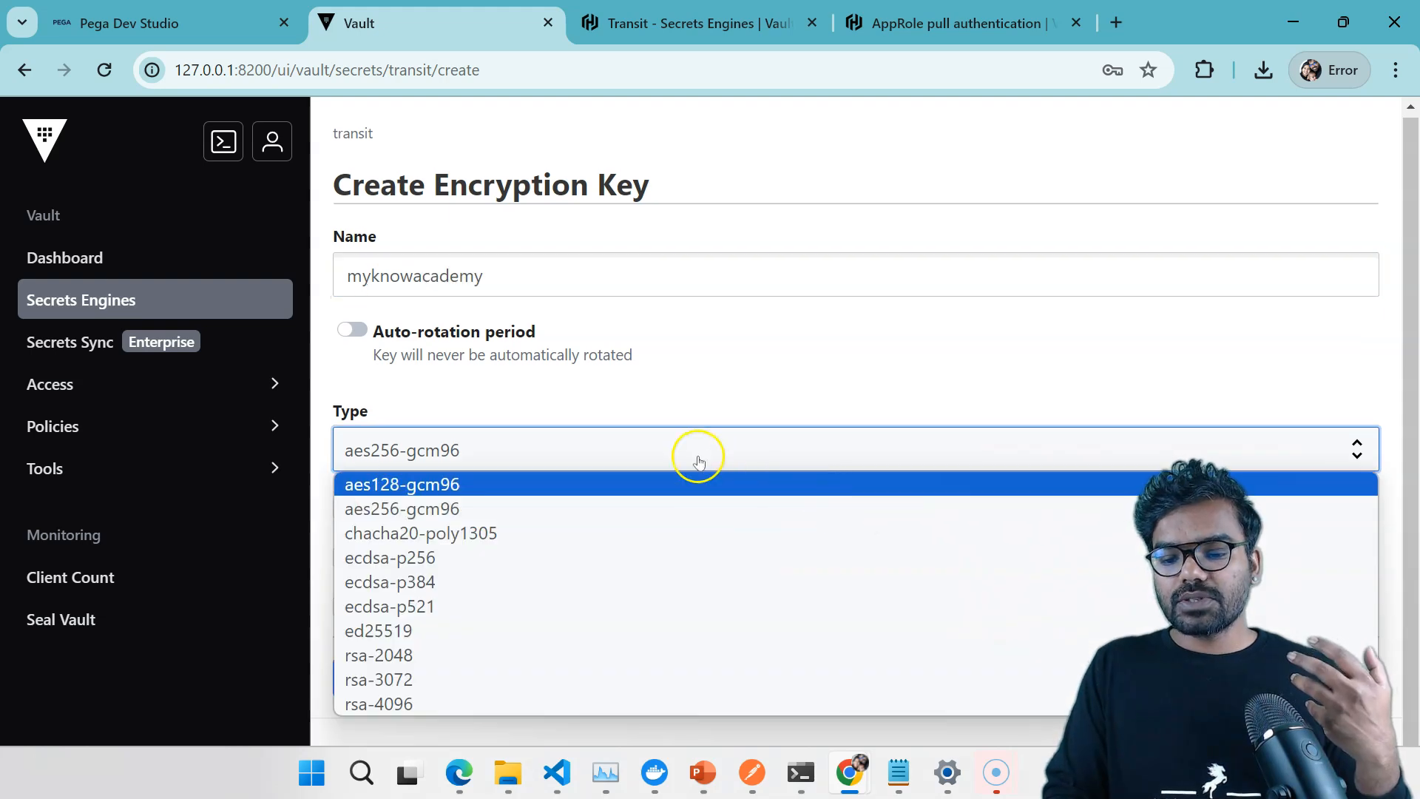
pyautogui.click(431, 657)
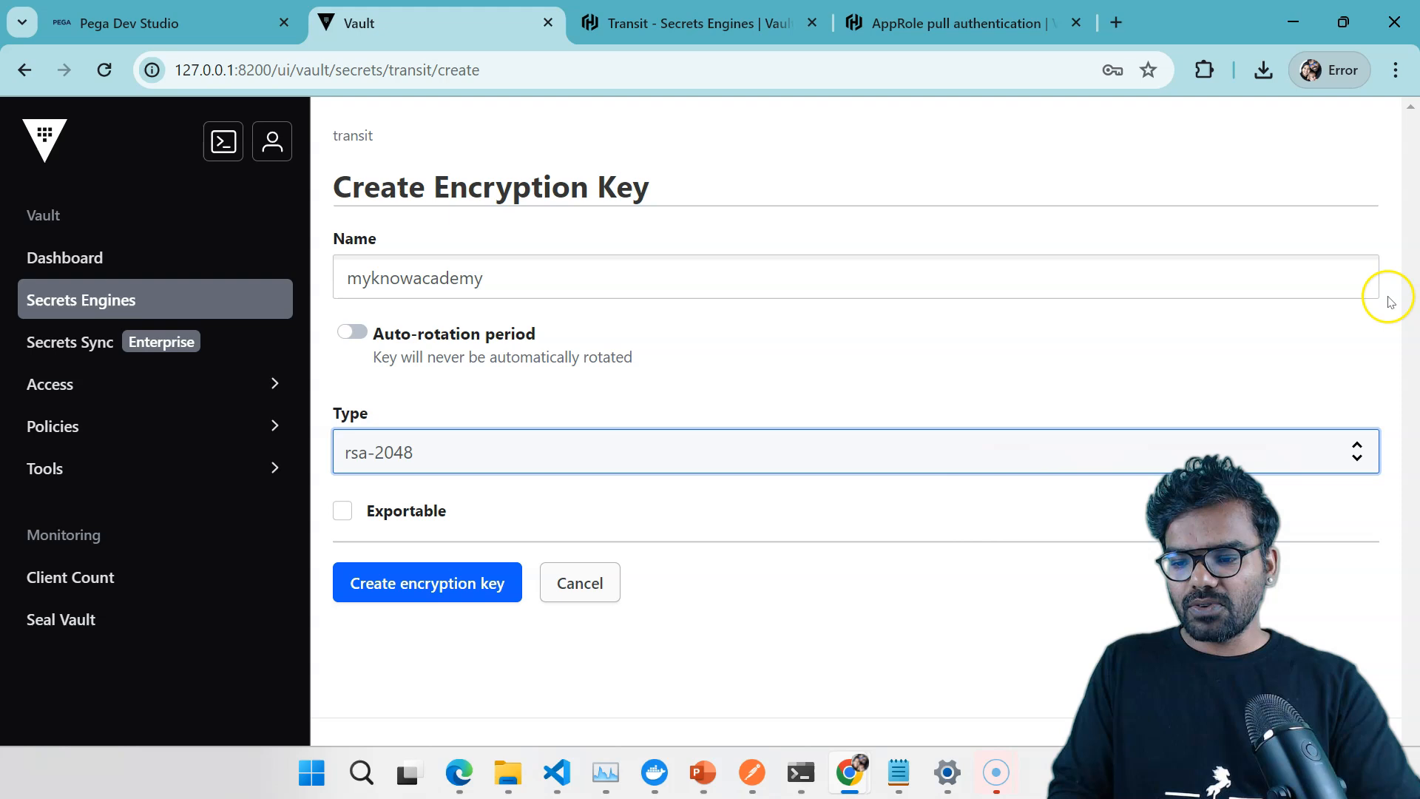
pyautogui.click(477, 579)
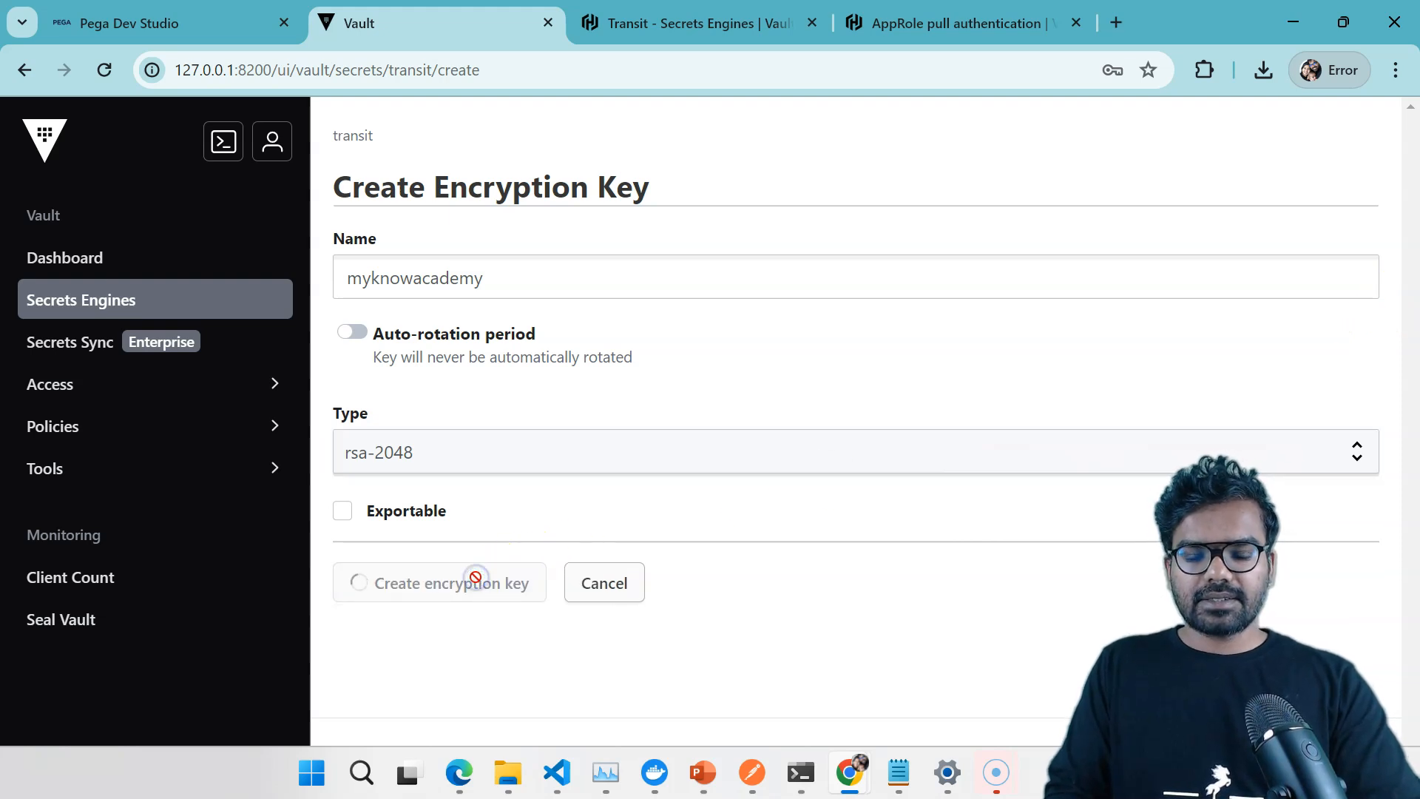
# Review the details and available key actions of the myknowacademy encryption key.
pyautogui.click(330, 287)
pyautogui.click(484, 239)
pyautogui.click(603, 423)
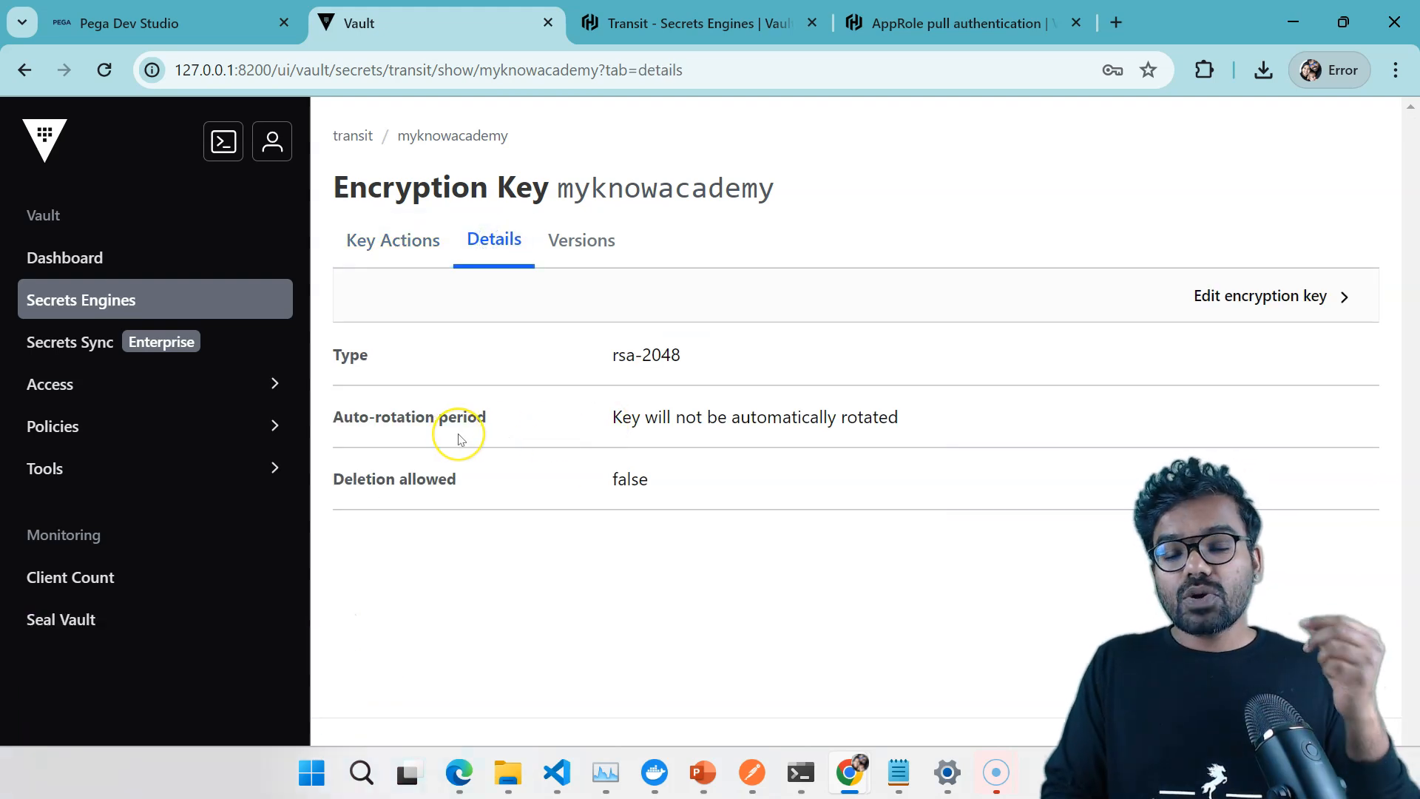
pyautogui.click(386, 440)
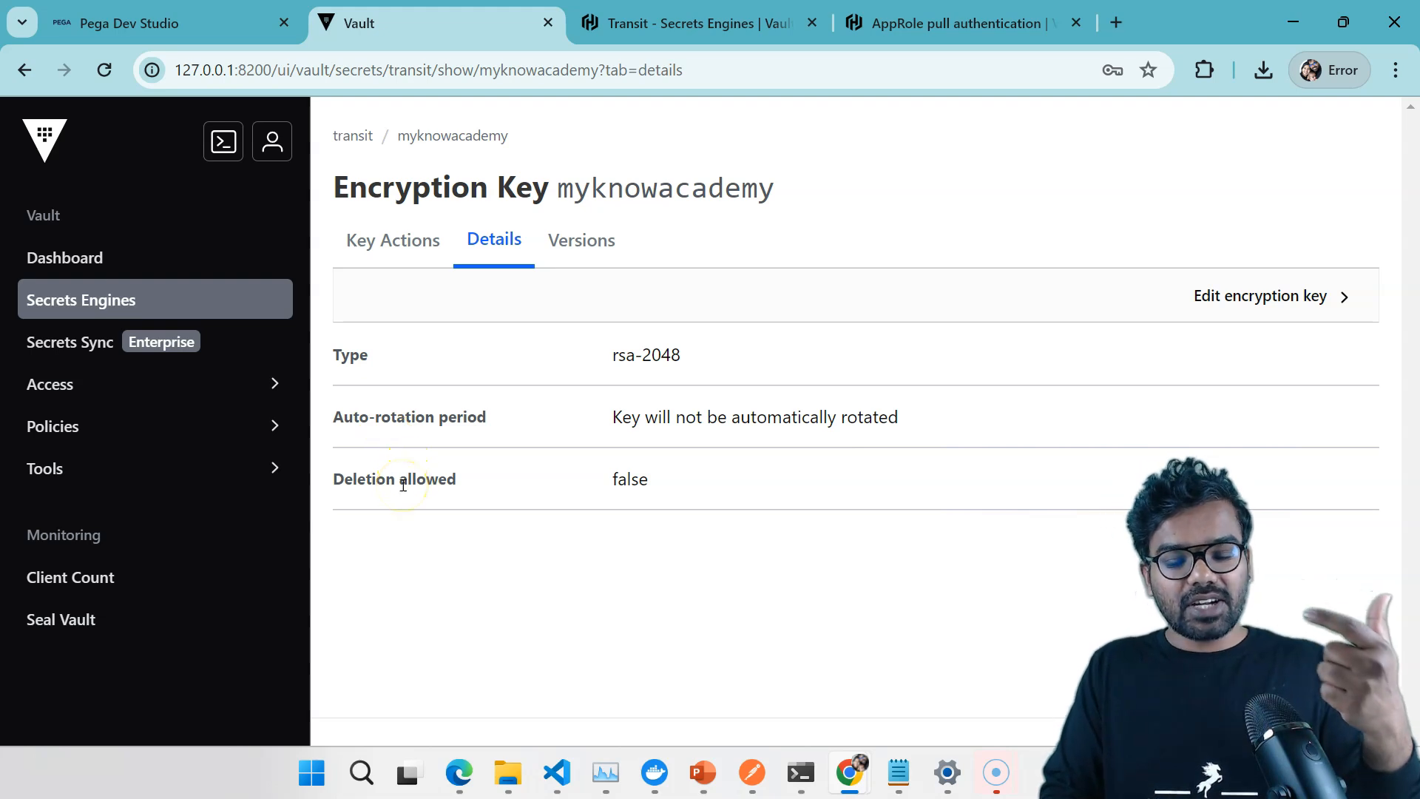
pyautogui.click(398, 241)
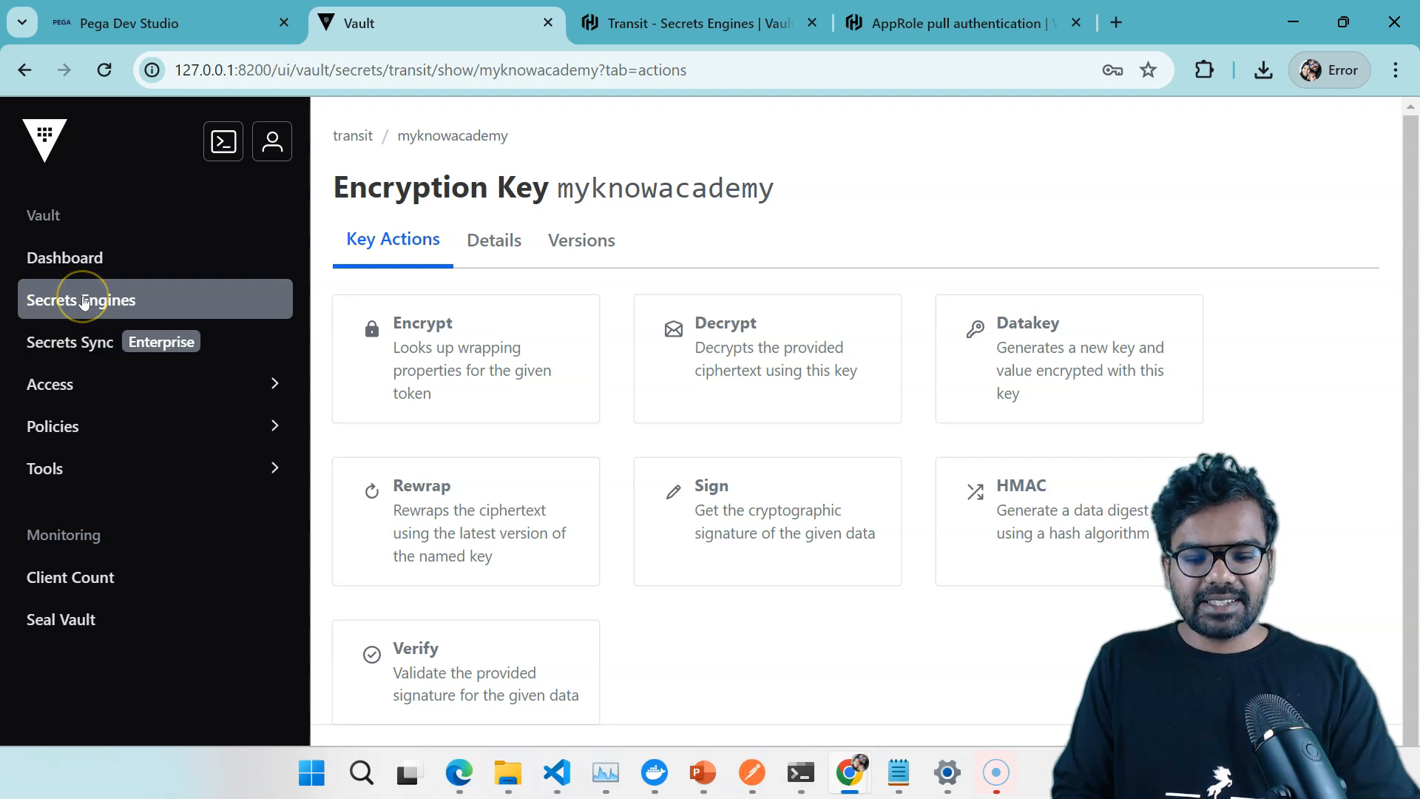
# Start a new ACL policy and copy the "secret/*" rule with its comments from the example ACL policy.
pyautogui.click(57, 427)
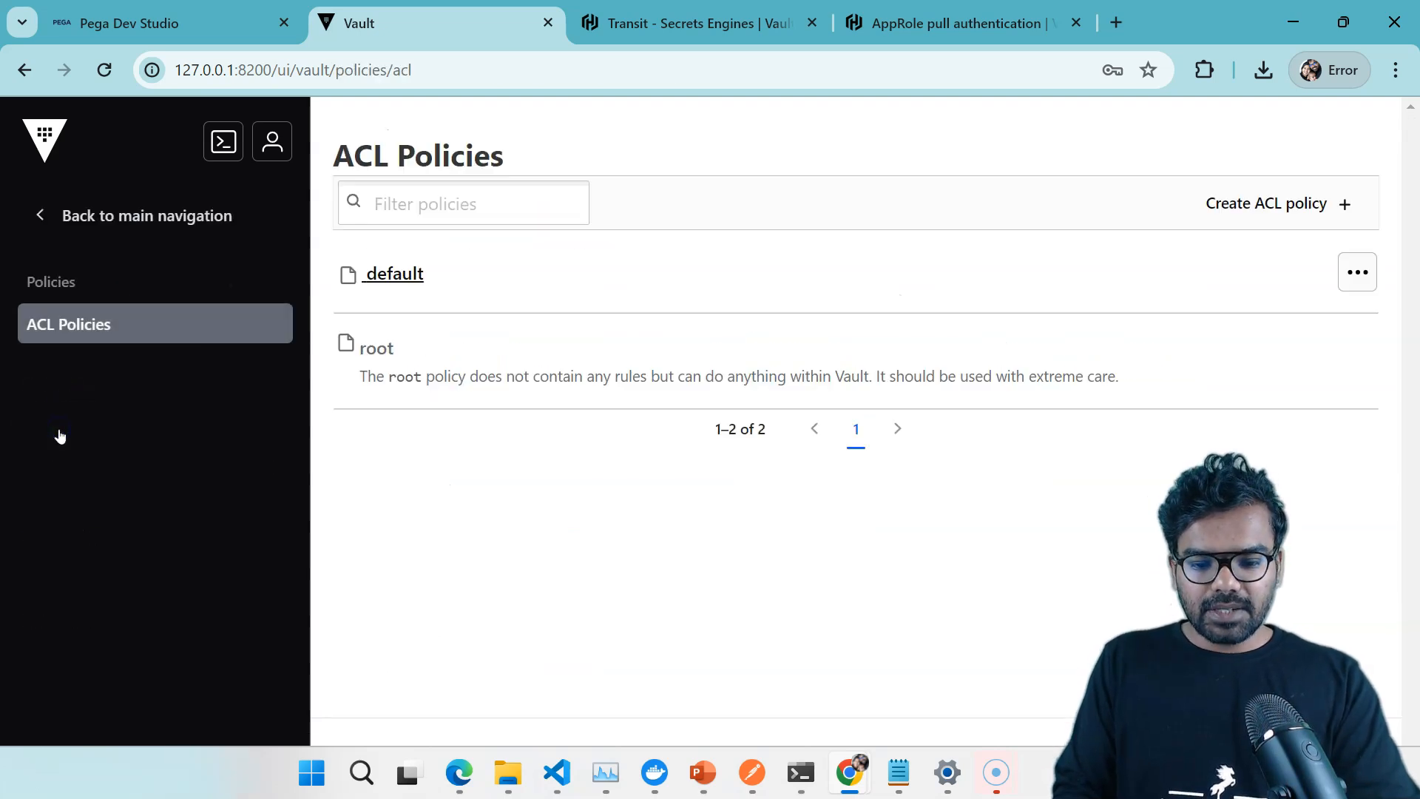
pyautogui.click(1252, 201)
pyautogui.click(556, 421)
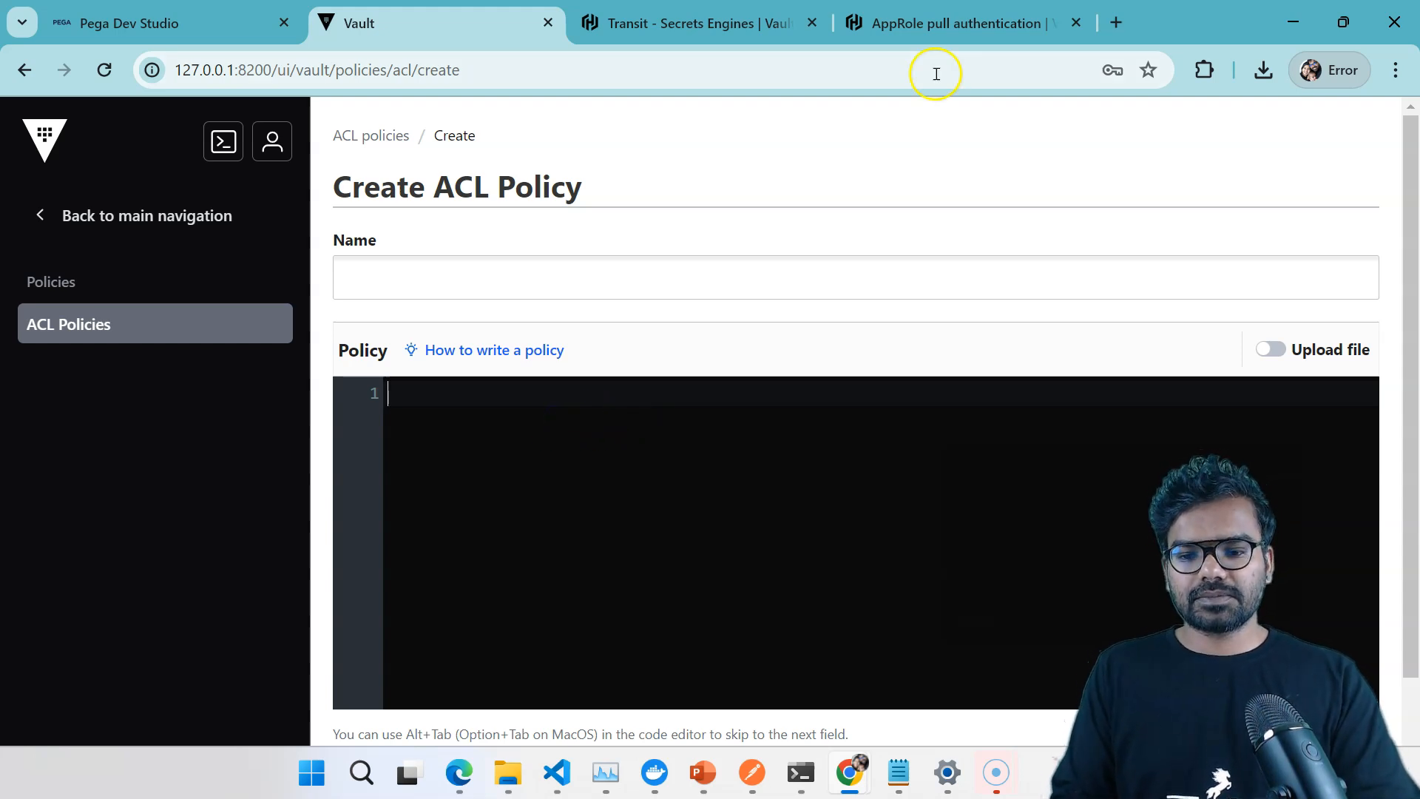
pyautogui.click(482, 352)
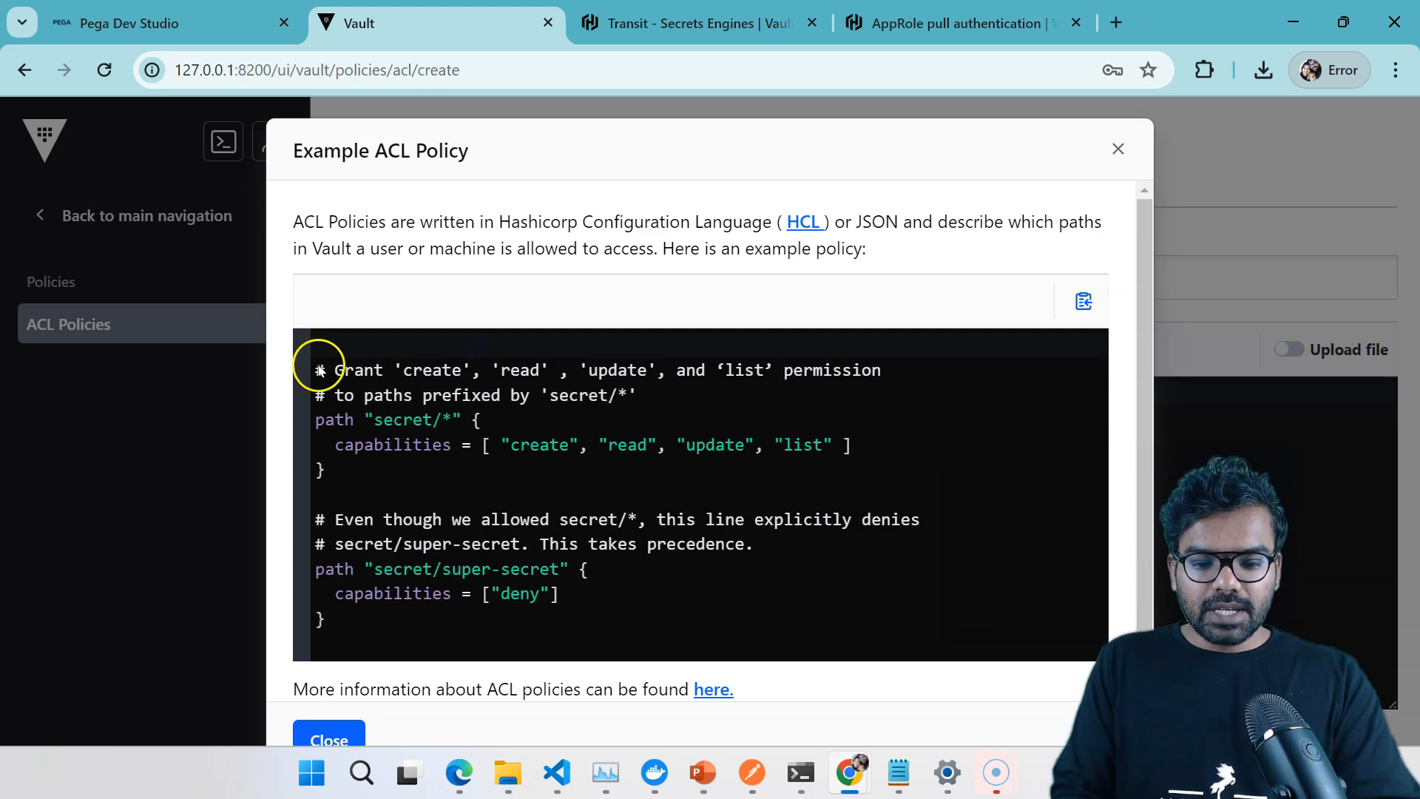
pyautogui.moveTo(317, 368); pyautogui.dragTo(323, 479)
pyautogui.hotkey('ctrl', 'c')
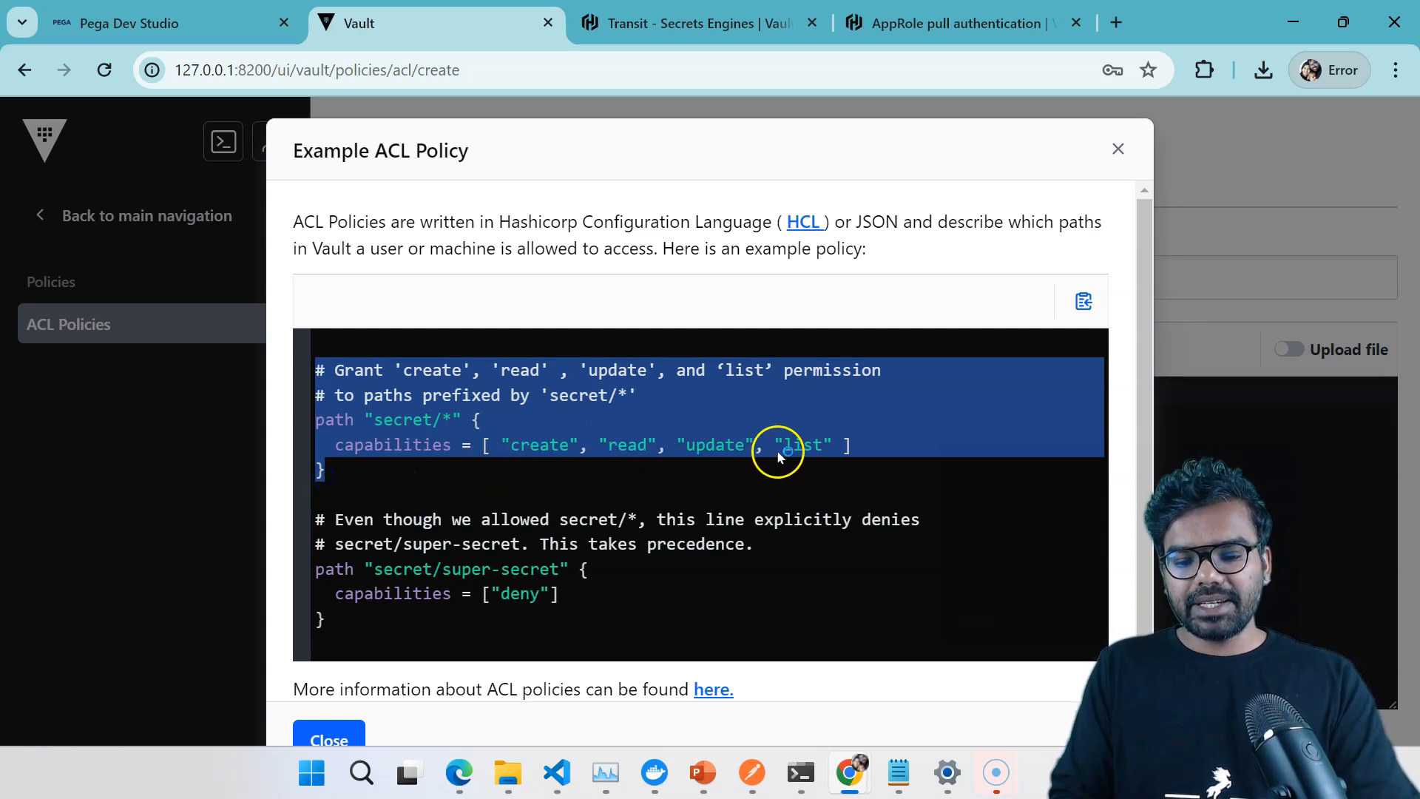
pyautogui.click(1117, 149)
# Paste the copied rule into the policy editor and change its path to "transit/*".
pyautogui.click(477, 417)
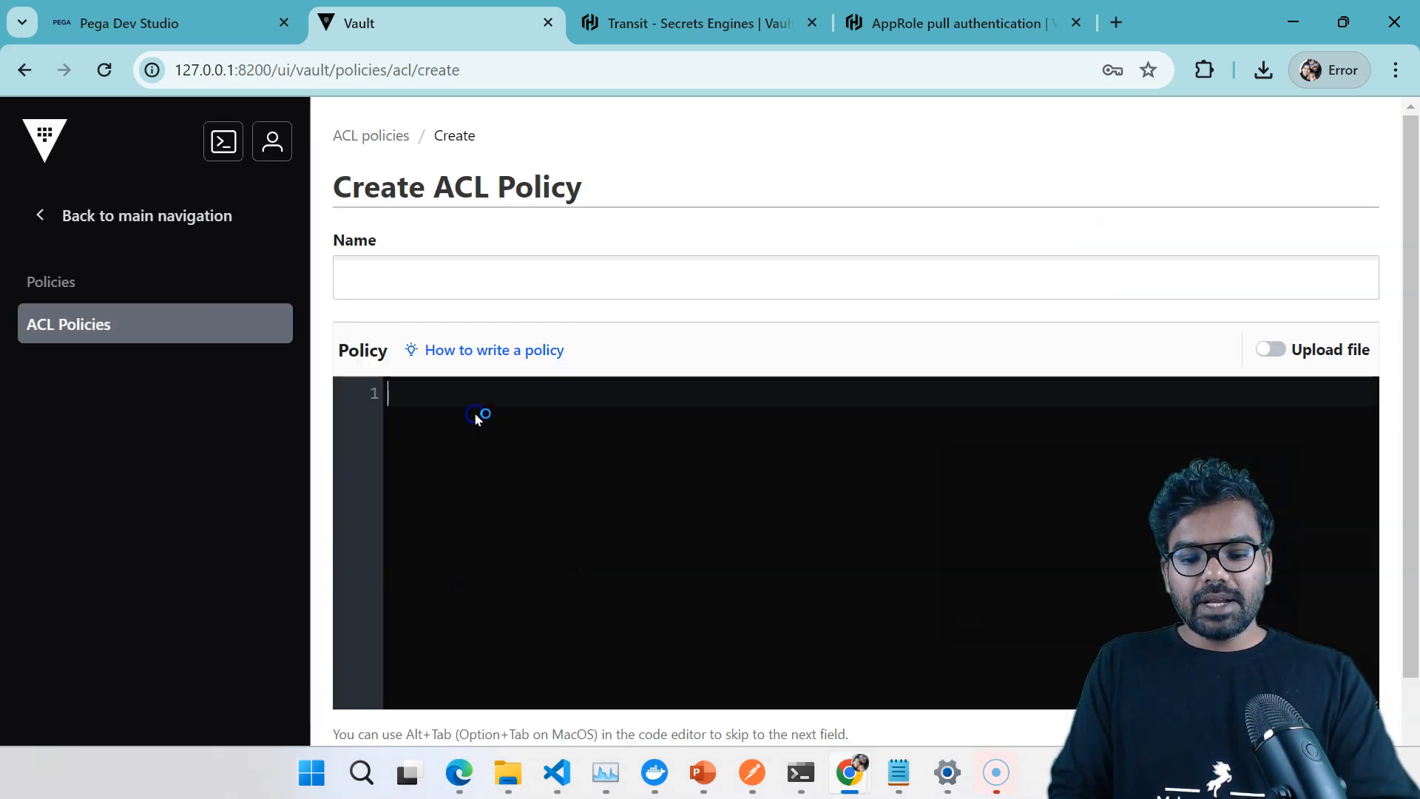
pyautogui.hotkey('ctrl', 'v')
pyautogui.click(505, 442)
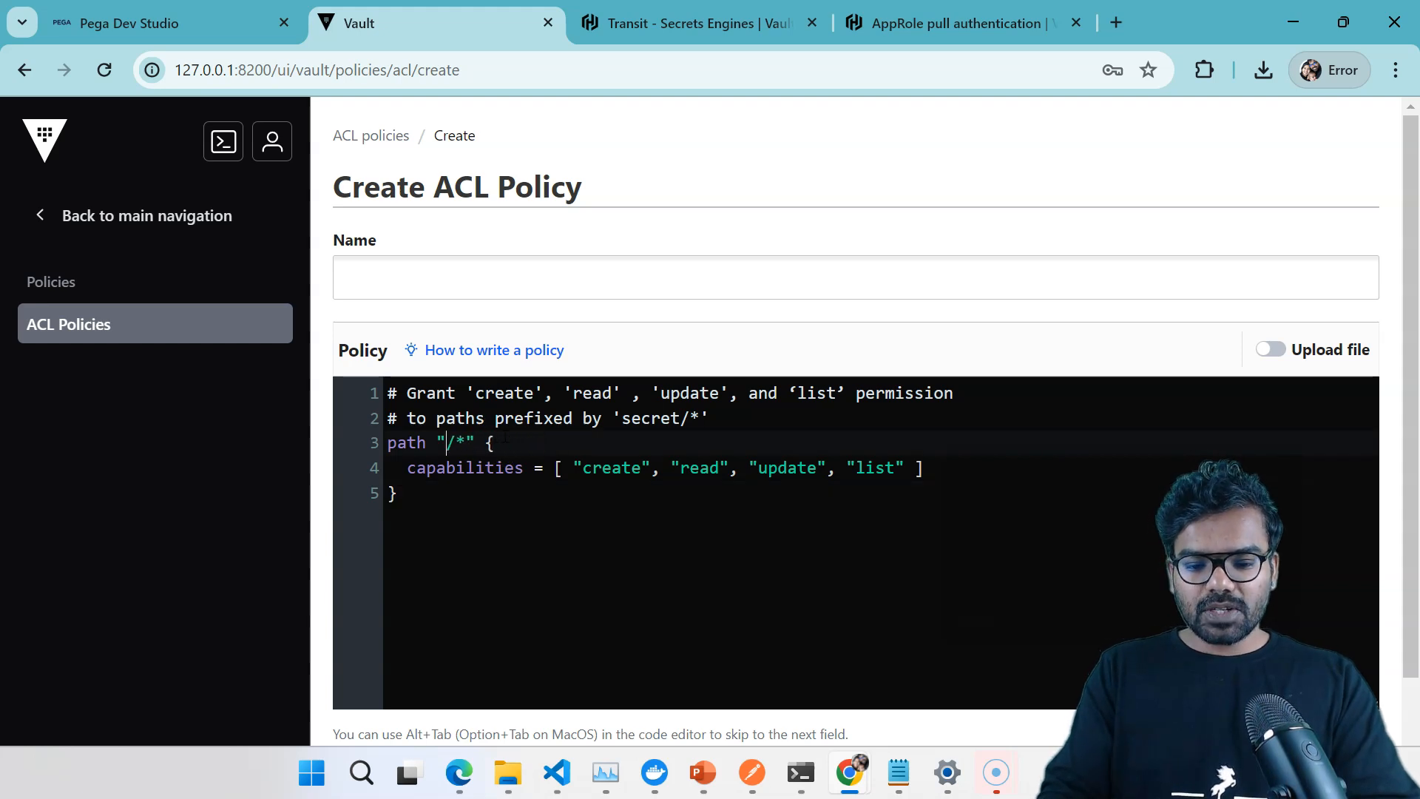
pyautogui.write('transit')
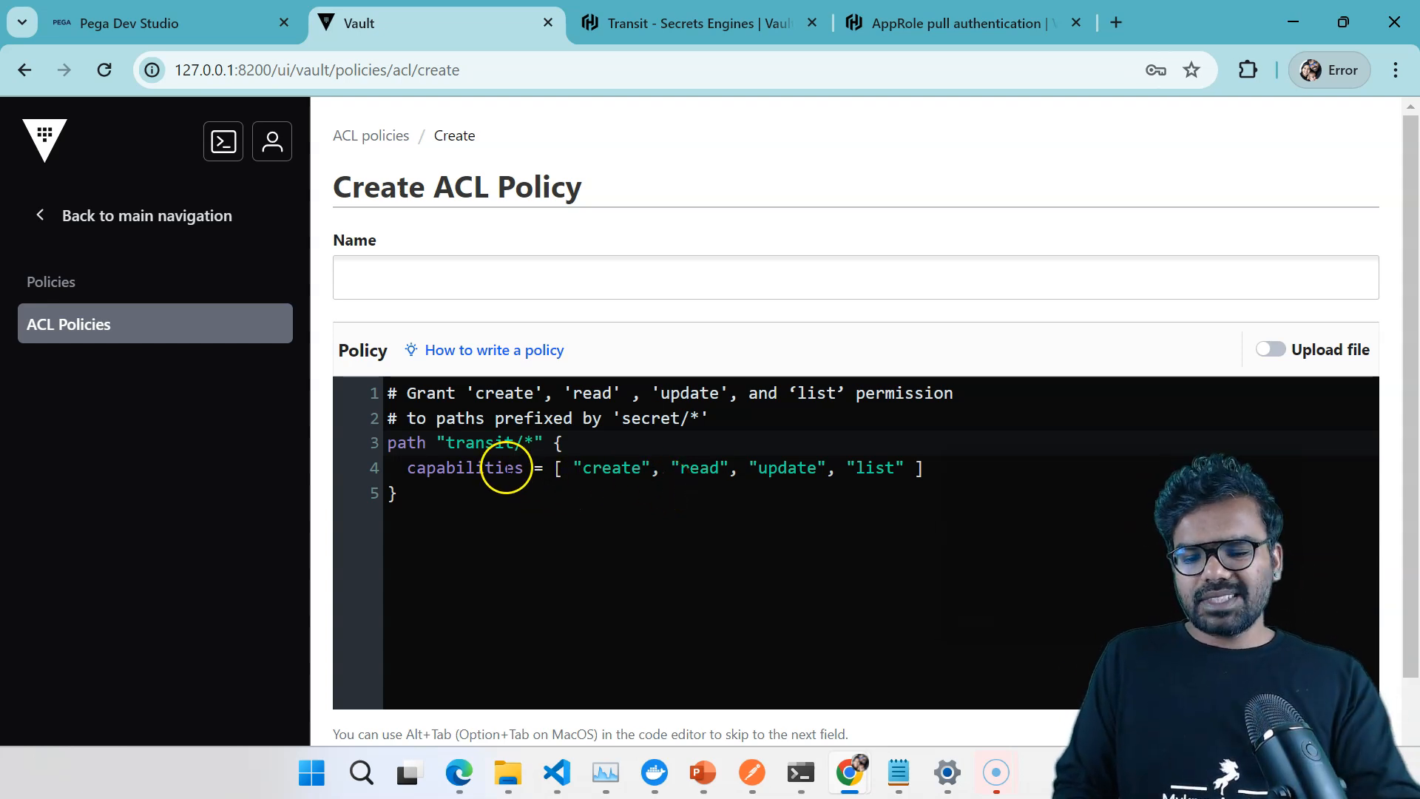
# Name the ACL policy myknowacademy and create it.
pyautogui.moveTo(1410, 233); pyautogui.dragTo(1378, 145)
pyautogui.click(433, 276)
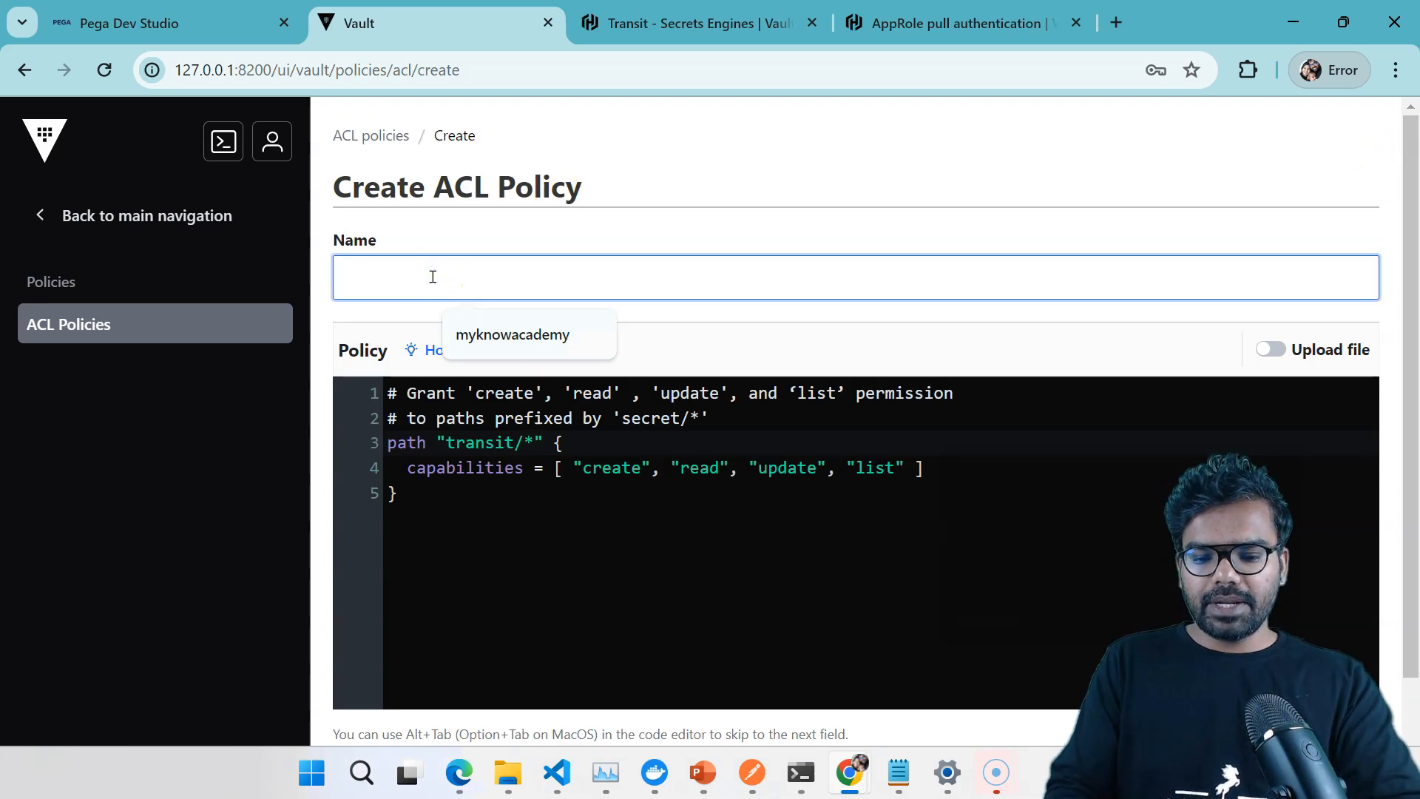
pyautogui.click(481, 334)
pyautogui.moveTo(1400, 232); pyautogui.dragTo(1415, 376)
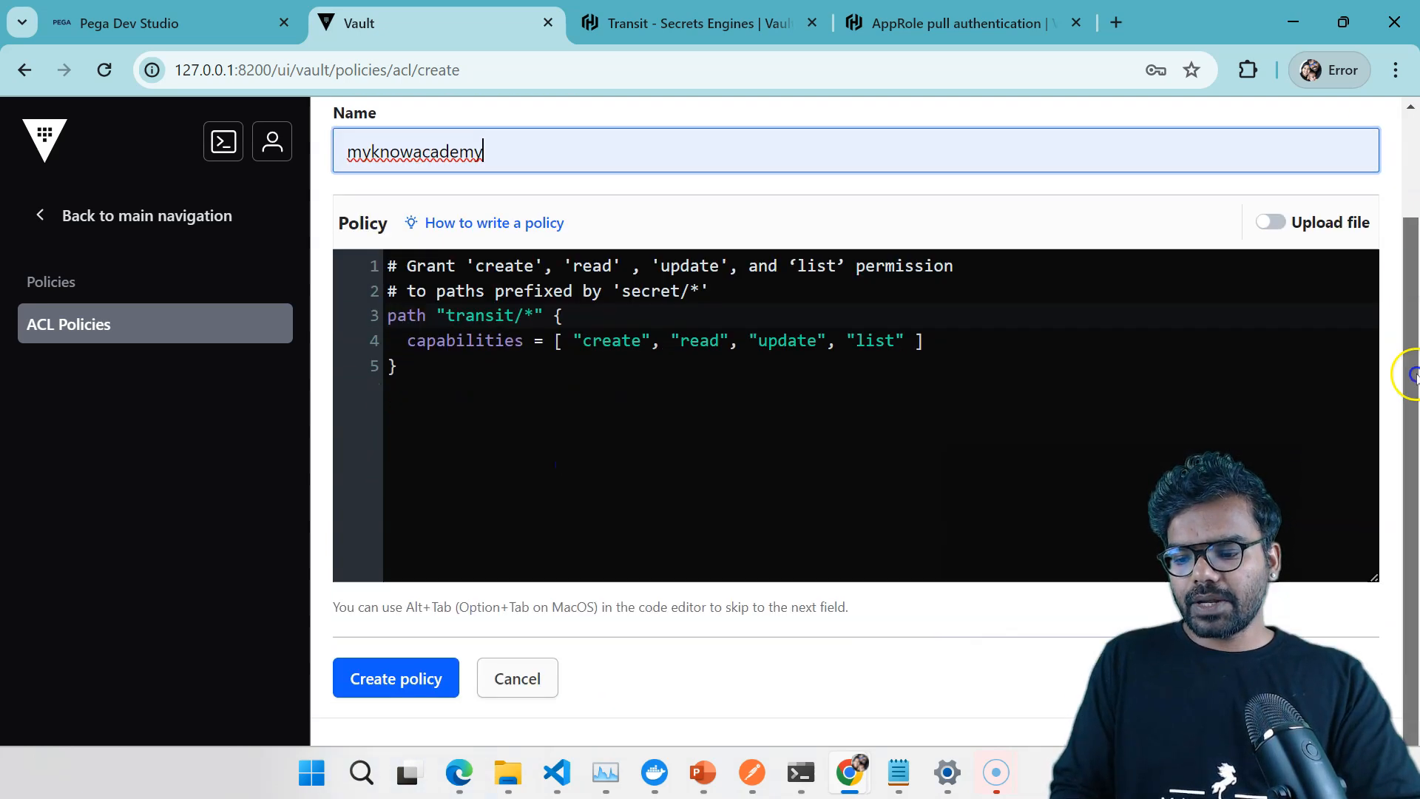
pyautogui.click(355, 690)
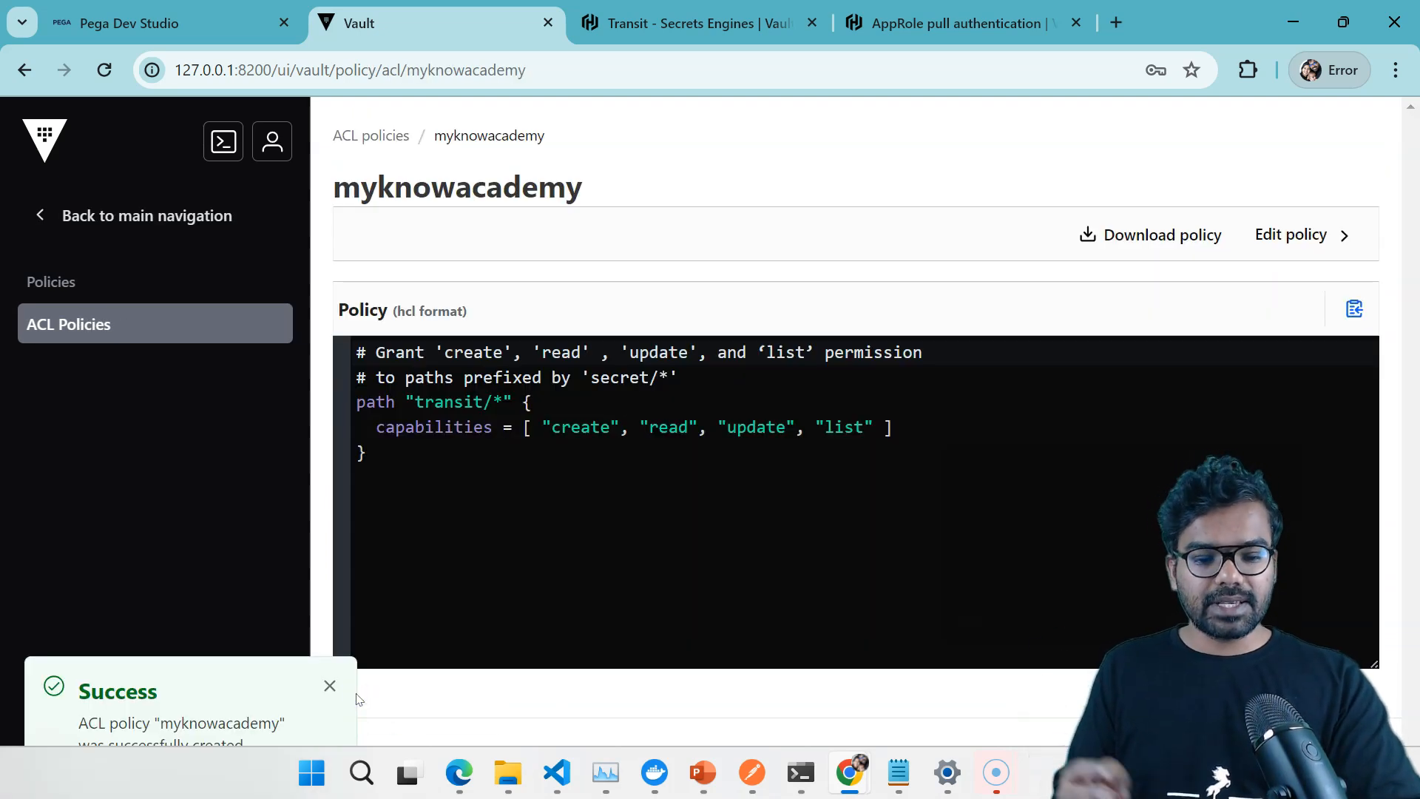
# Examine the AppRole tutorial's step overview and the Web UI instructions of Step 2, including the full command for creating a role.
pyautogui.click(919, 29)
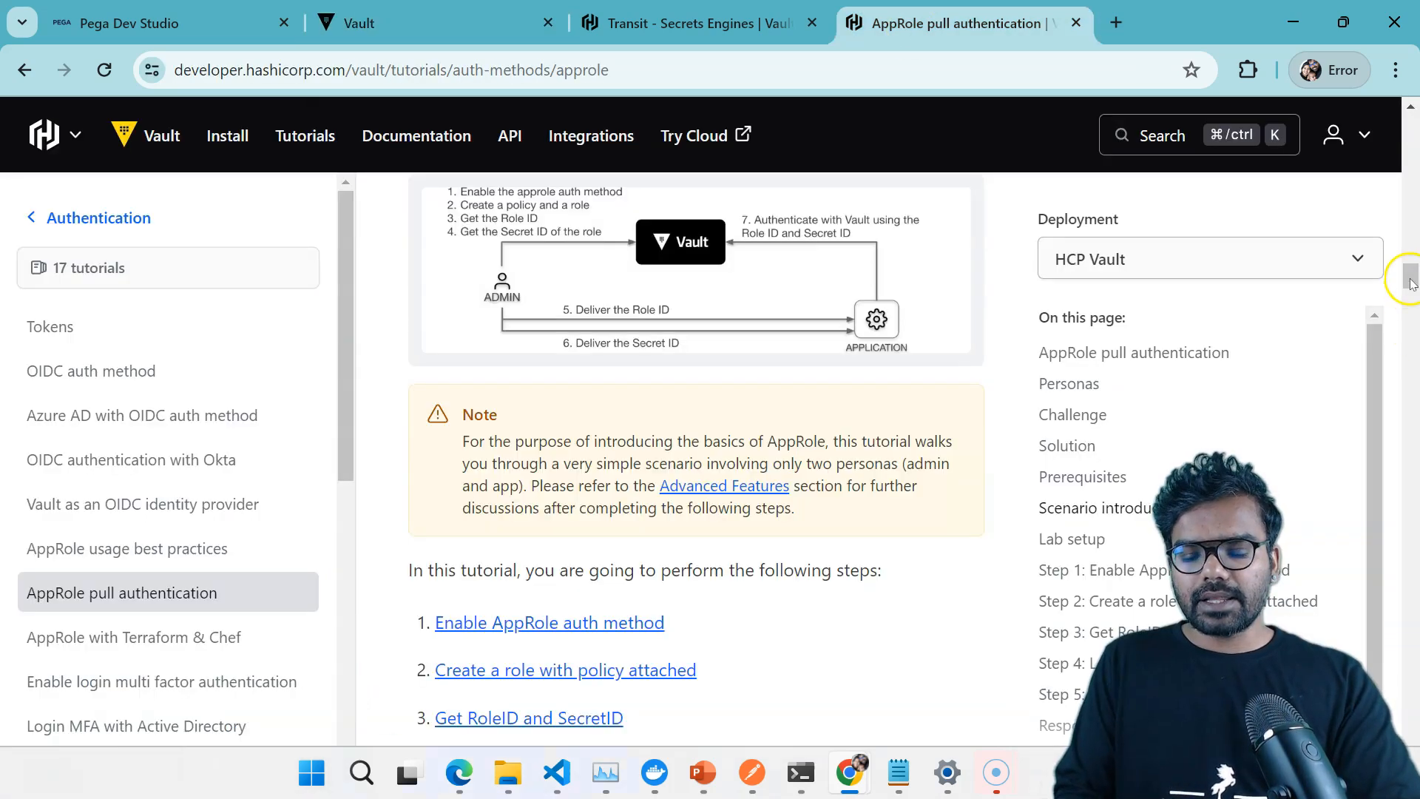
pyautogui.moveTo(1411, 283); pyautogui.dragTo(1413, 280)
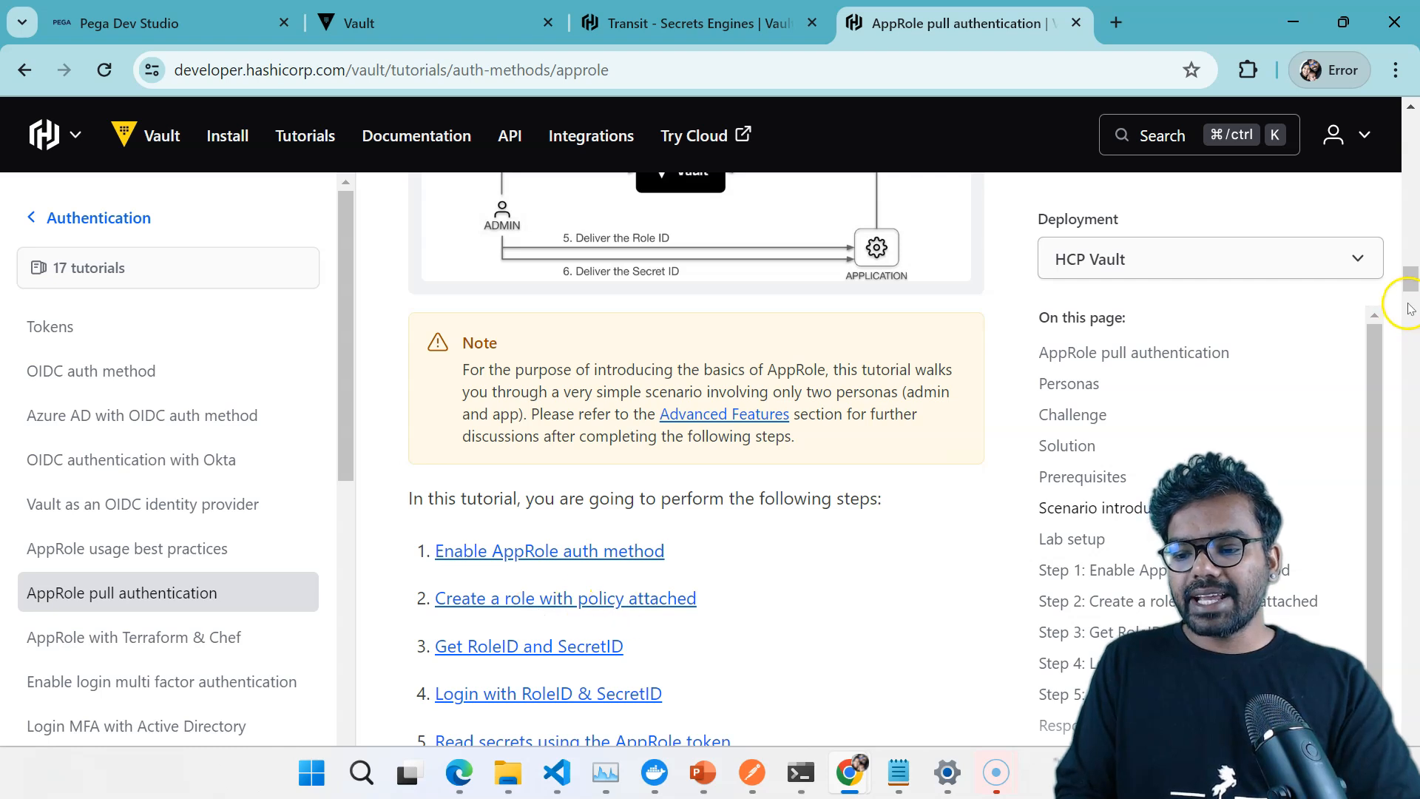
pyautogui.moveTo(1413, 278); pyautogui.dragTo(1411, 453)
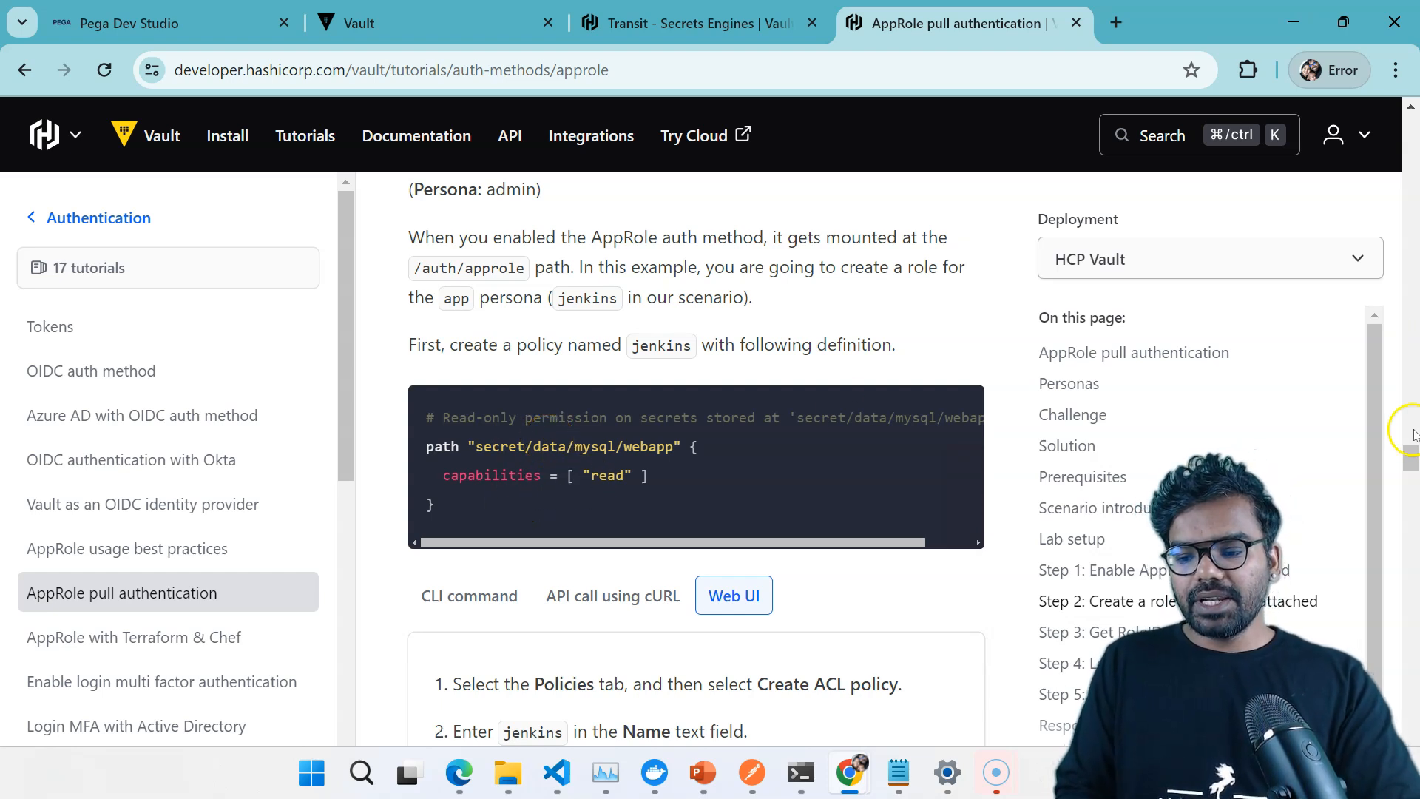
pyautogui.moveTo(1411, 451); pyautogui.dragTo(1411, 482)
pyautogui.moveTo(695, 465); pyautogui.dragTo(893, 453)
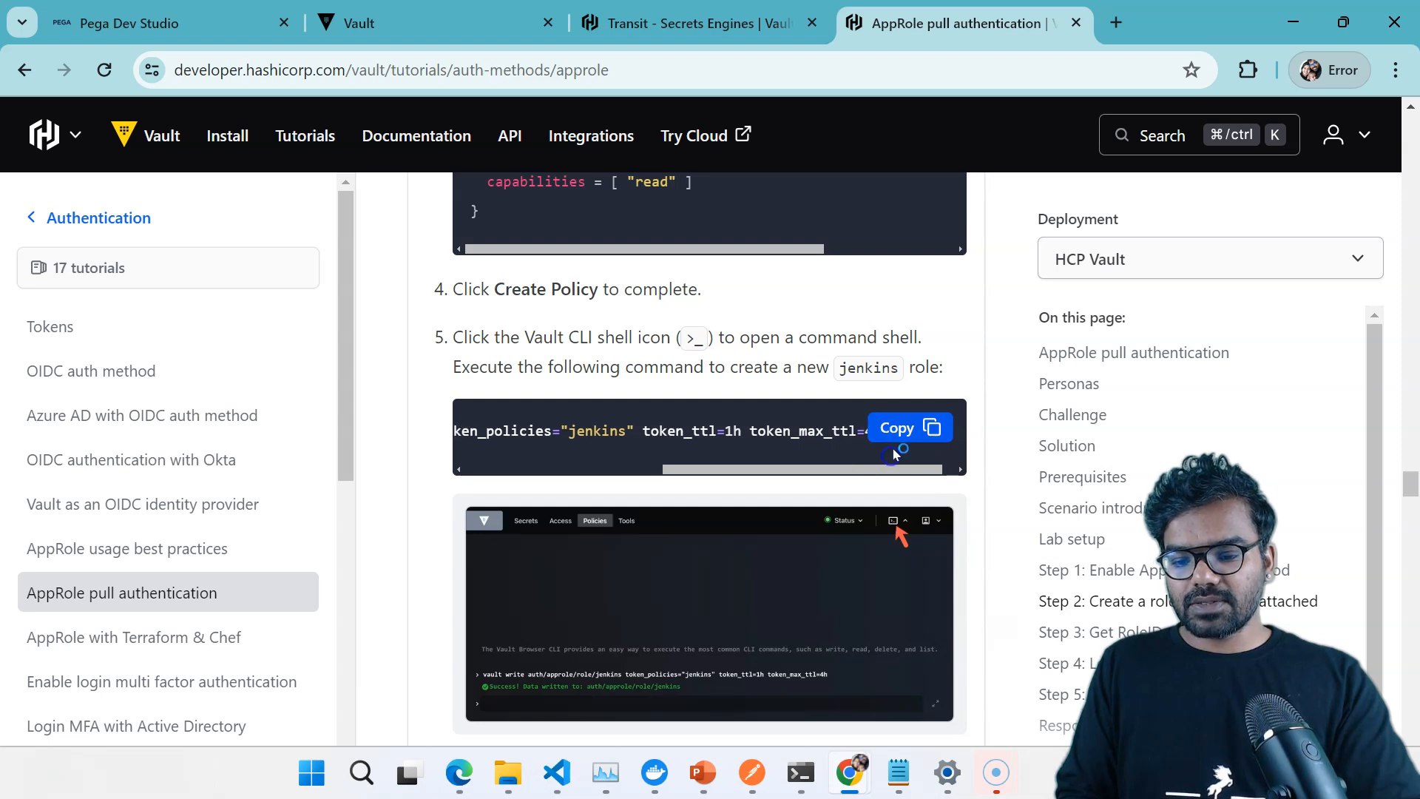
# Copy the tutorial's command for creating the jenkins role and paste it into the Vault CLI shell.
pyautogui.click(896, 428)
pyautogui.click(414, 23)
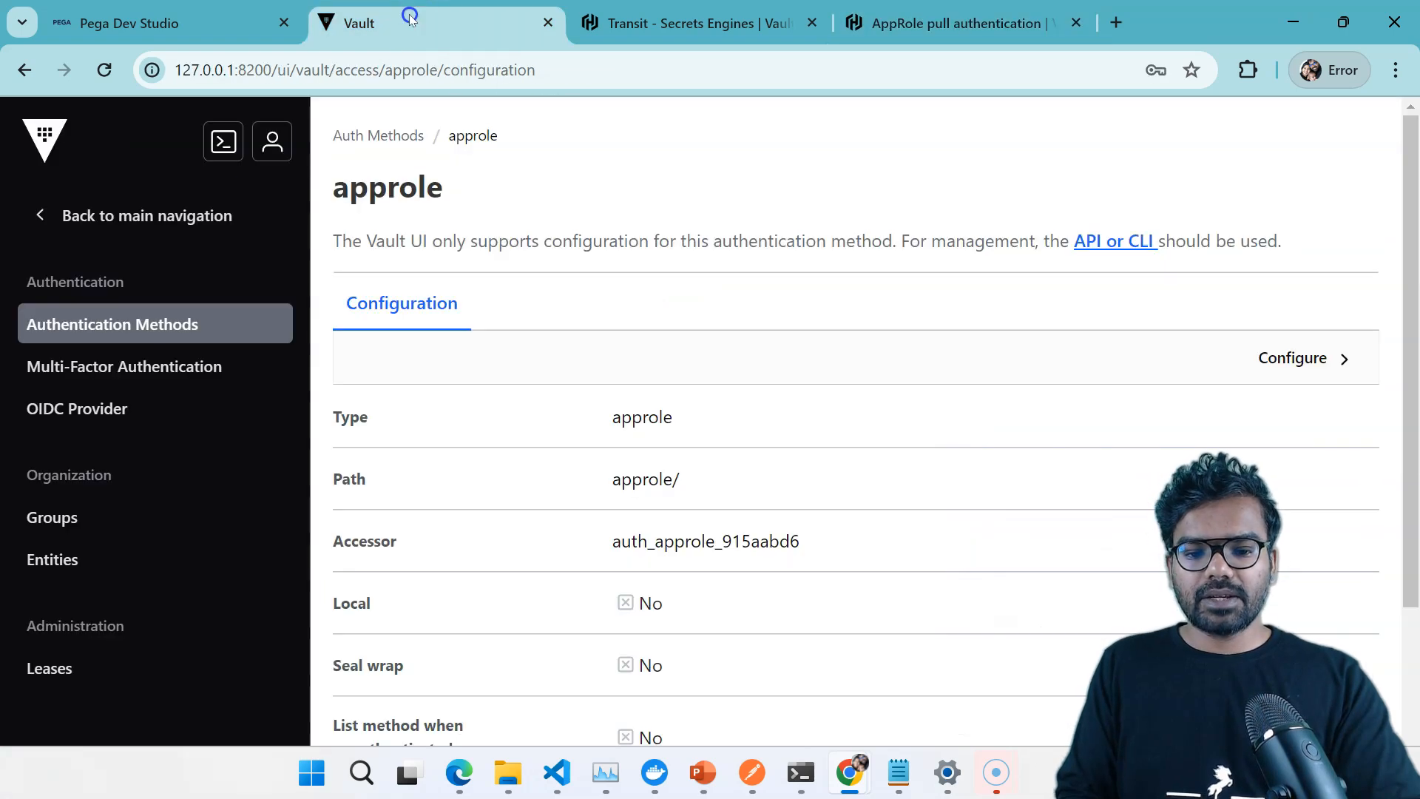
pyautogui.click(222, 141)
pyautogui.hotkey('ctrl', 'v')
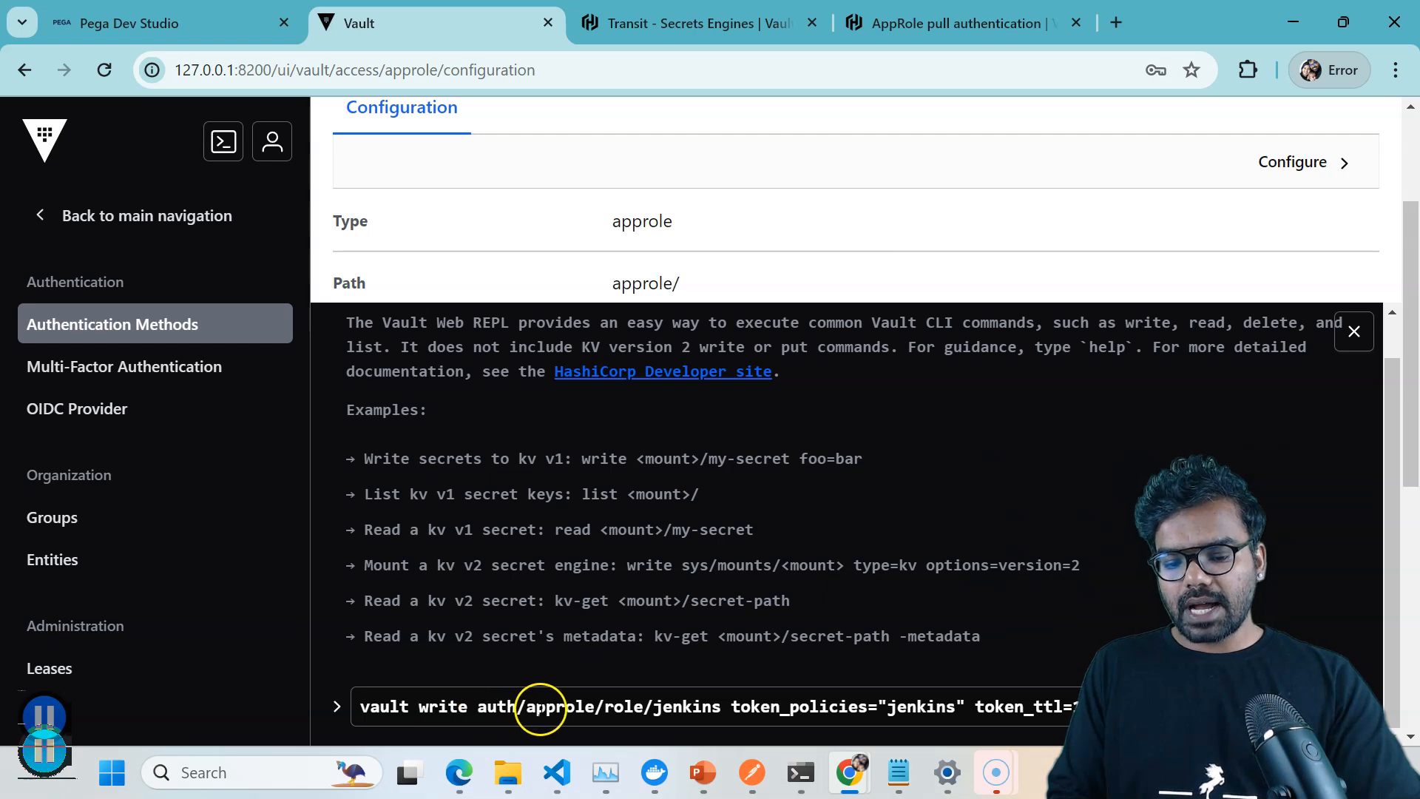
# Replace the role name jenkins in the pasted command's path with myknowacademy.
pyautogui.click(717, 708)
pyautogui.press('BackSpace')
pyautogui.press('BackSpace')
pyautogui.press('BackSpace')
pyautogui.press('BackSpace')
pyautogui.press('BackSpace')
pyautogui.press('BackSpace')
pyautogui.press('BackSpace')
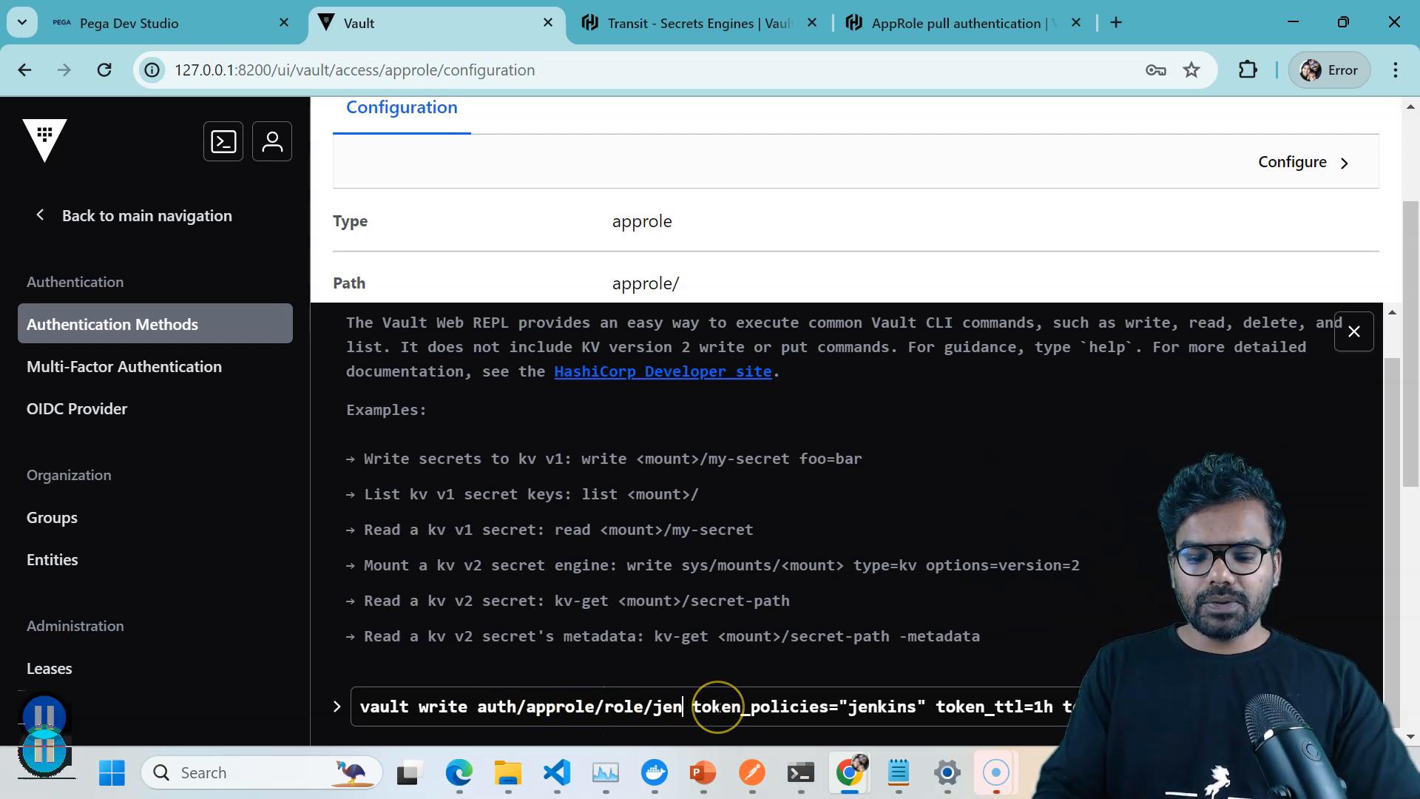
pyautogui.write('myknowacad')
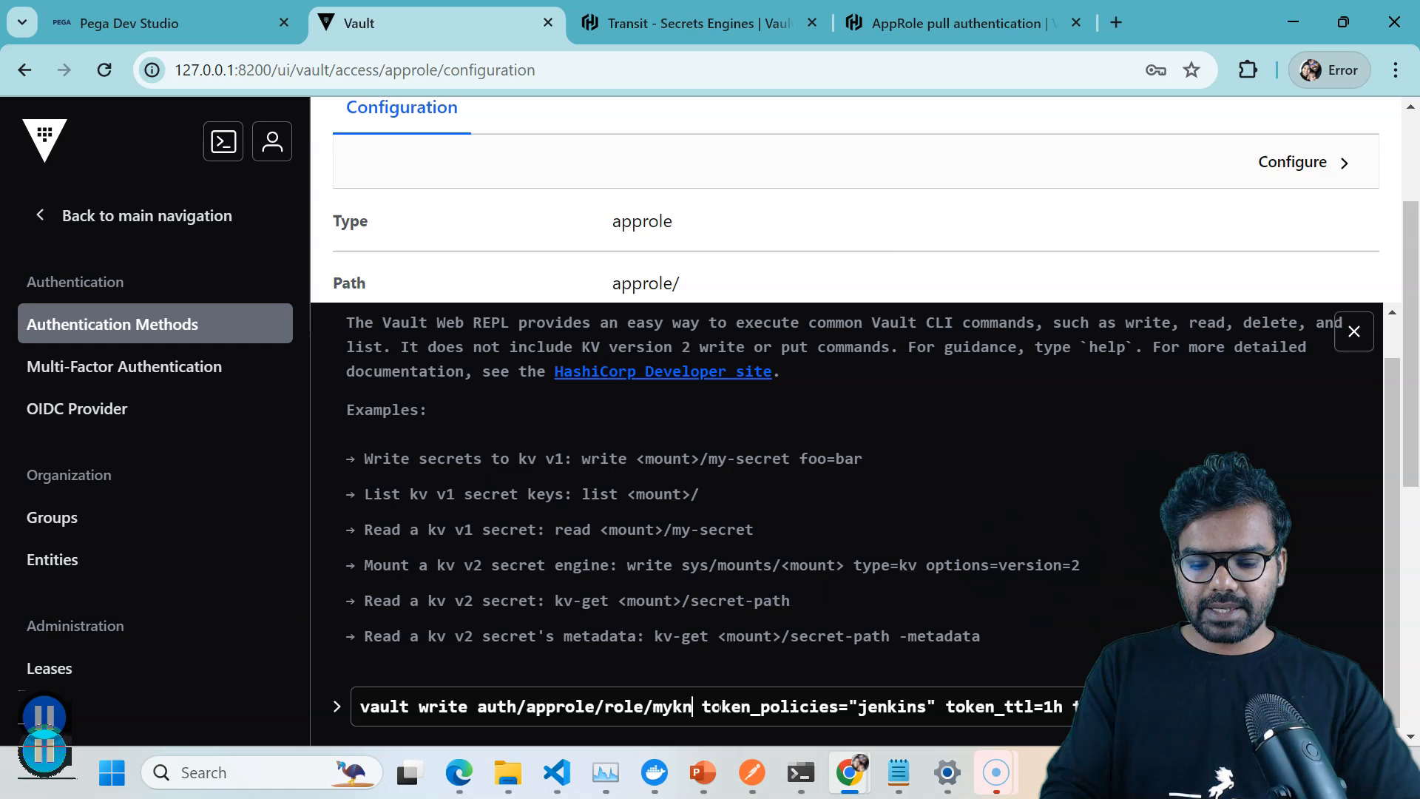
pyautogui.write('emy')
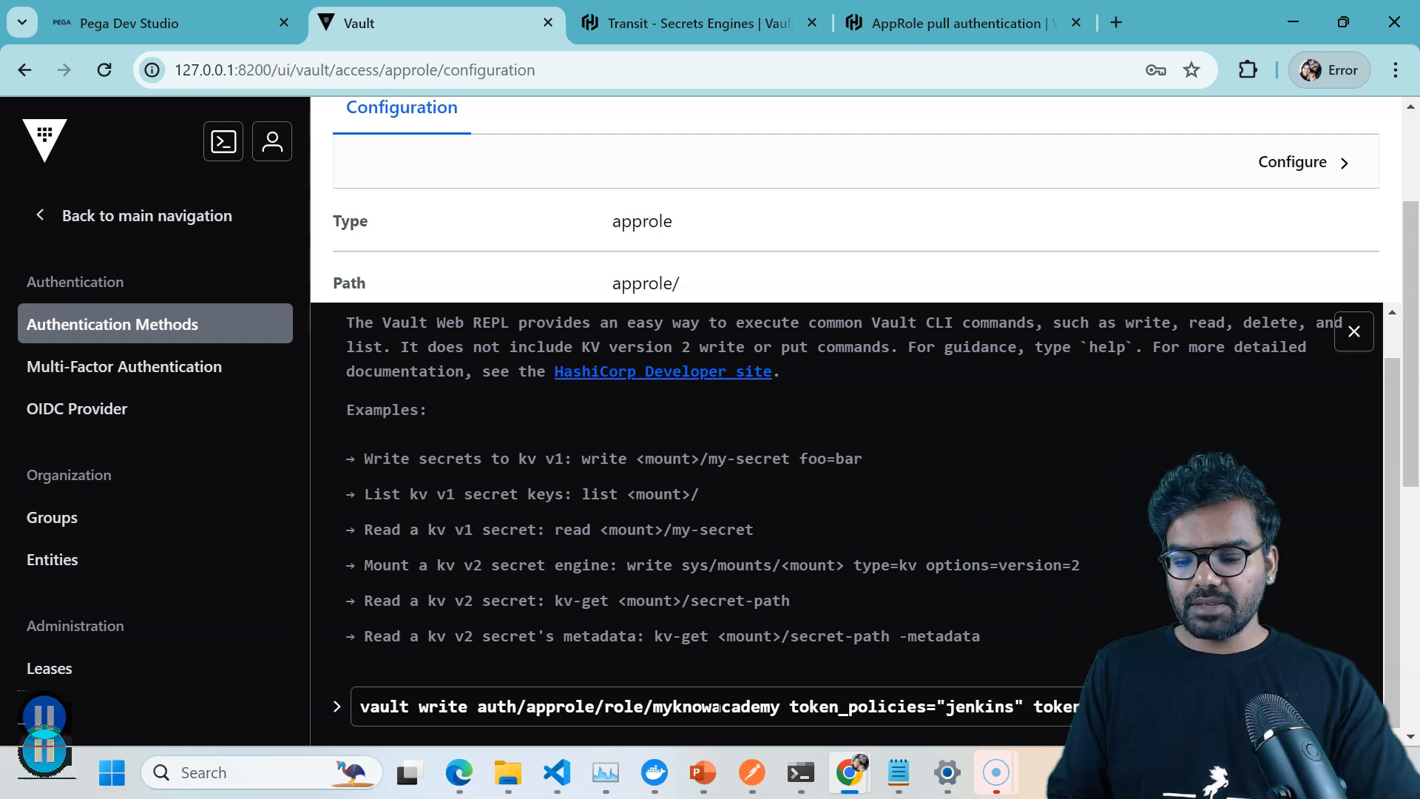
# Set token_policies in the command to "myknowacademy" and run it to create the role.
pyautogui.press('BackSpace')
pyautogui.press('BackSpace')
pyautogui.press('BackSpace')
pyautogui.press('BackSpace')
pyautogui.press('BackSpace')
pyautogui.press('BackSpace')
pyautogui.press('BackSpace')
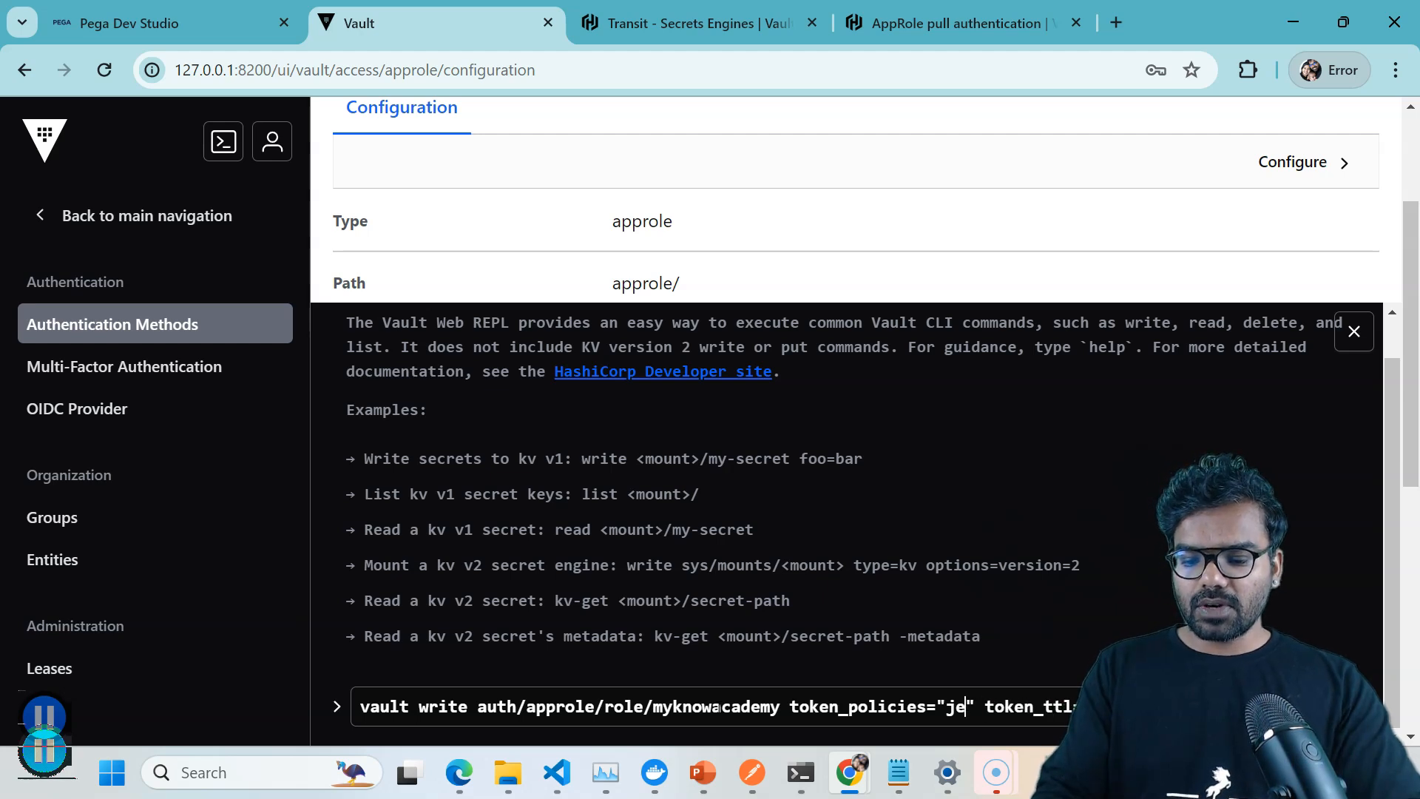
pyautogui.write('myknowacademy')
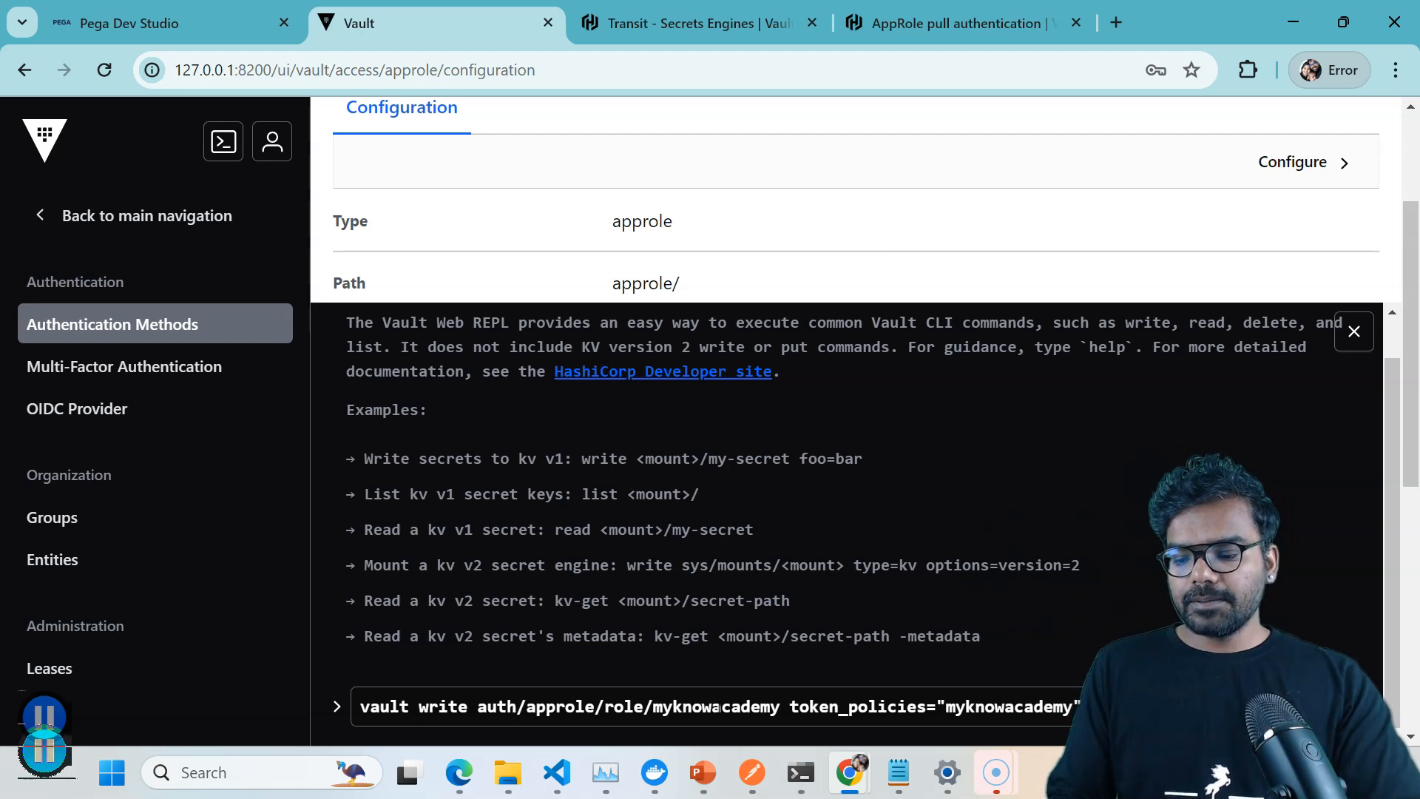
pyautogui.press('Right')
pyautogui.press('Right')
pyautogui.press('Right')
pyautogui.press('Right')
pyautogui.press('Right')
pyautogui.press('Right')
pyautogui.press('Right')
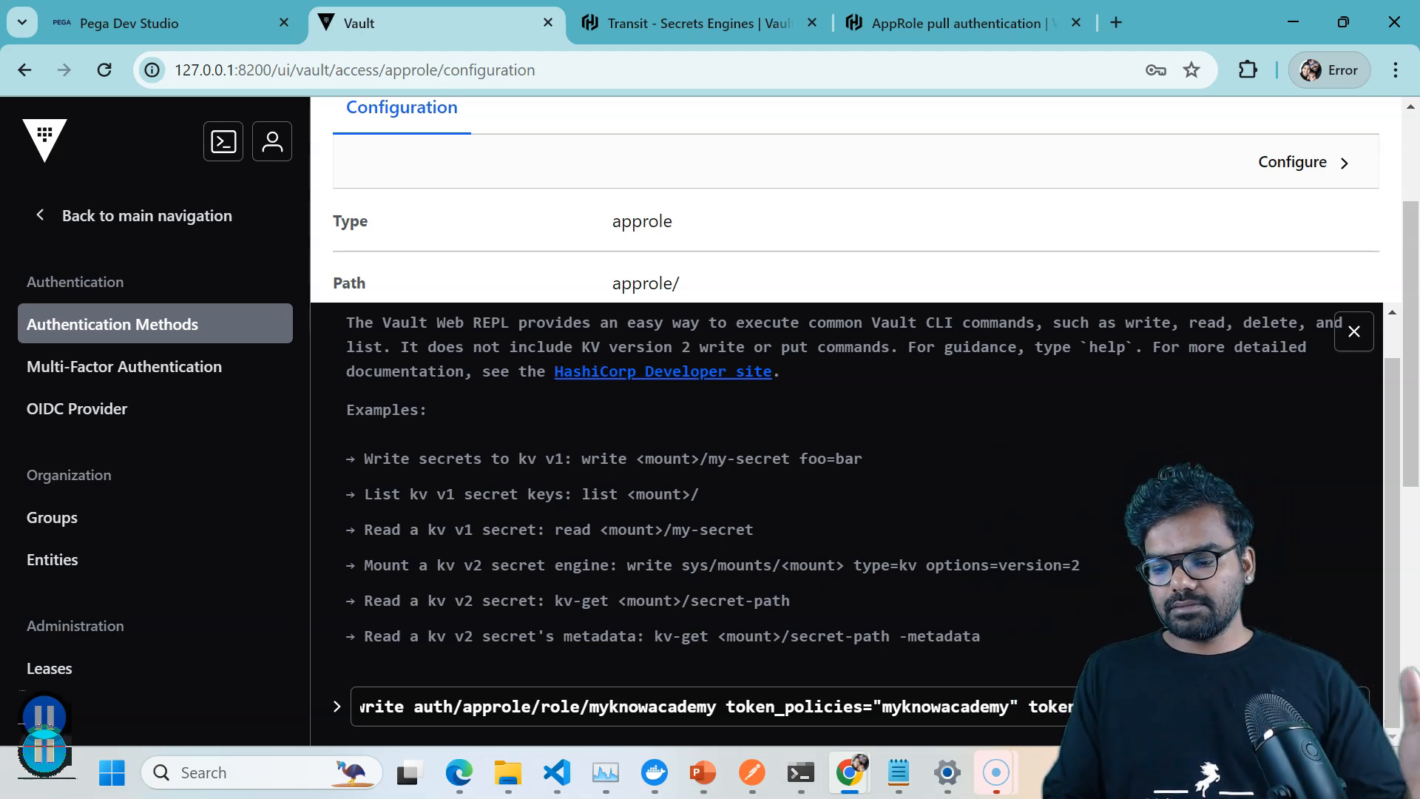
pyautogui.press('Return')
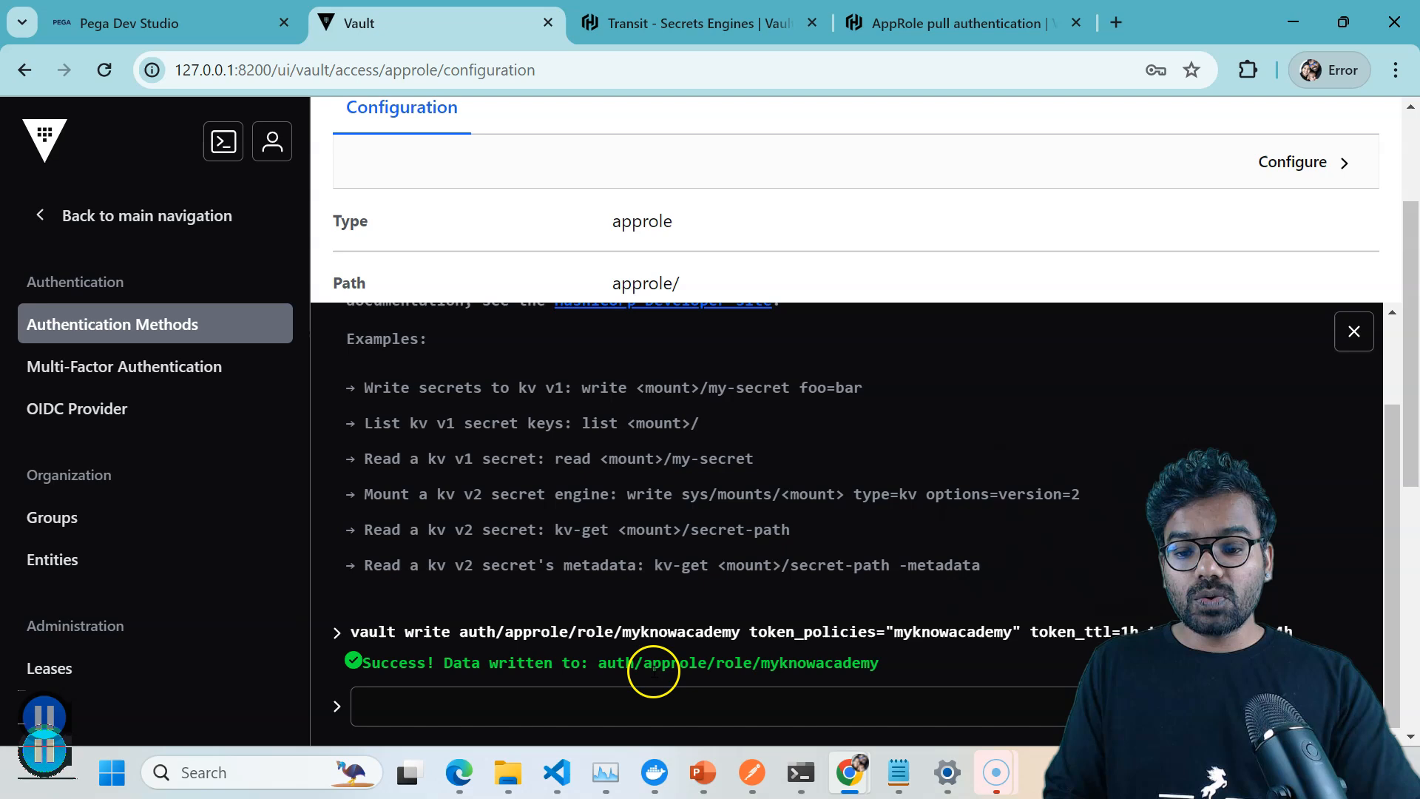
# Check the keystore's AppRole ID fields, and copy the command for reading the RoleID from Step 3 of the AppRole tutorial.
pyautogui.click(954, 23)
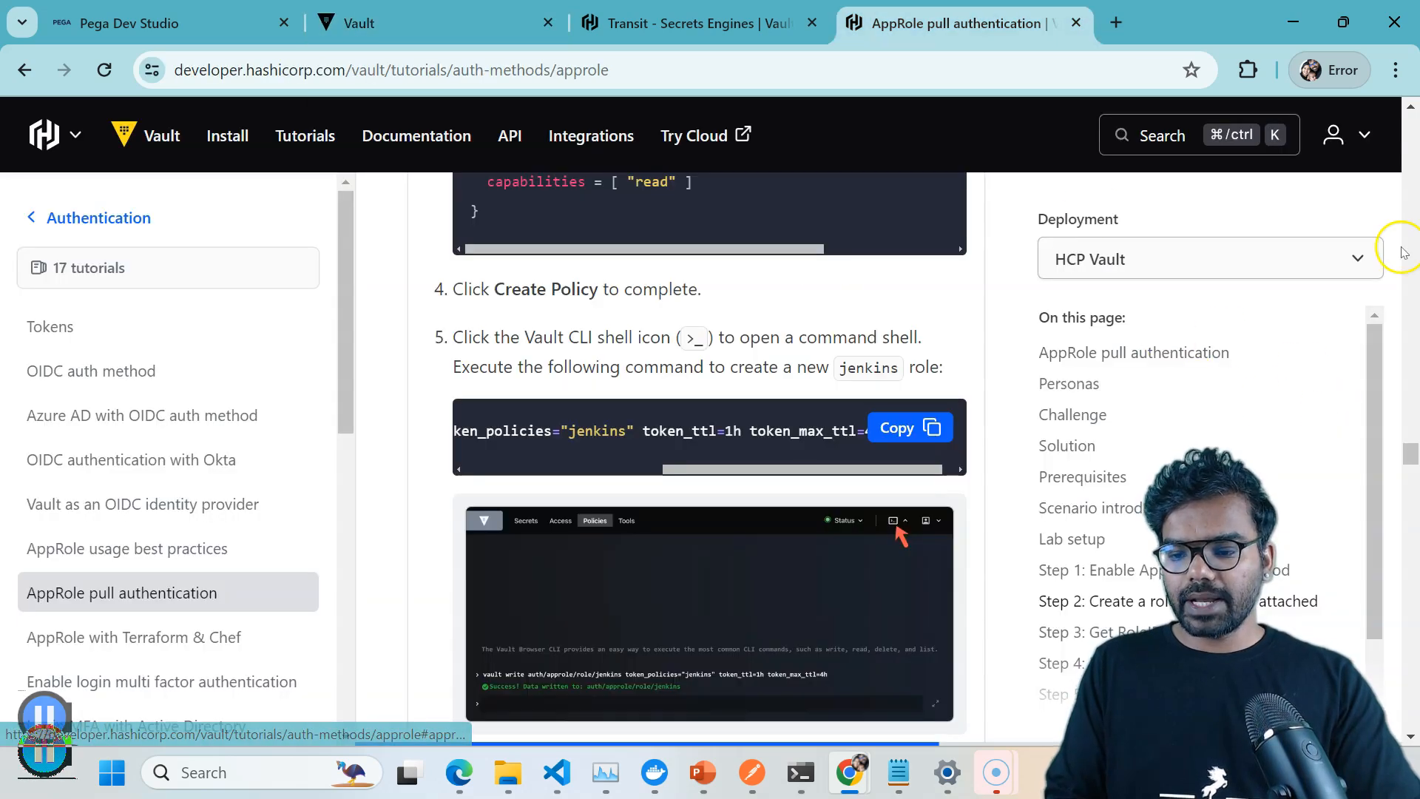
pyautogui.moveTo(1410, 458); pyautogui.dragTo(1410, 476)
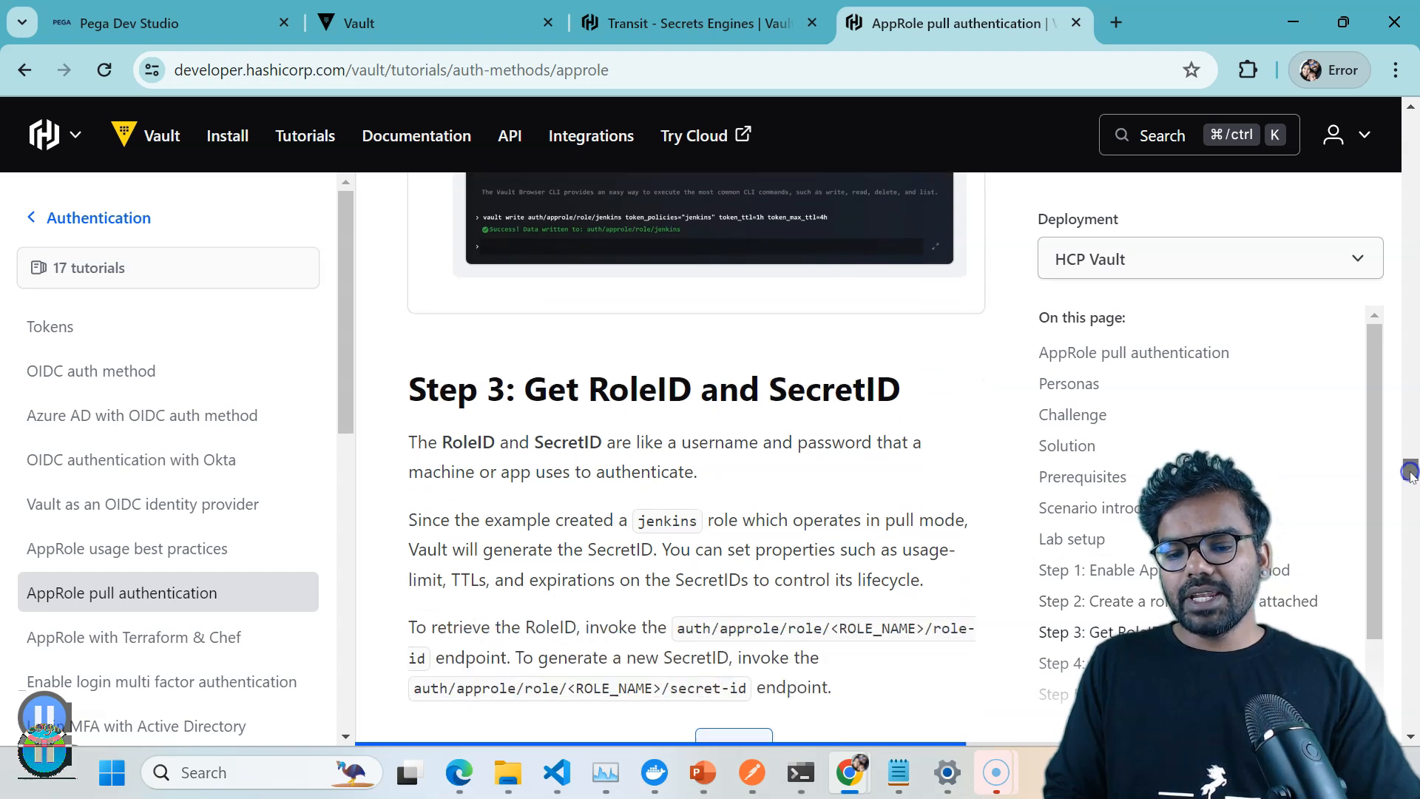
pyautogui.click(169, 23)
pyautogui.click(462, 386)
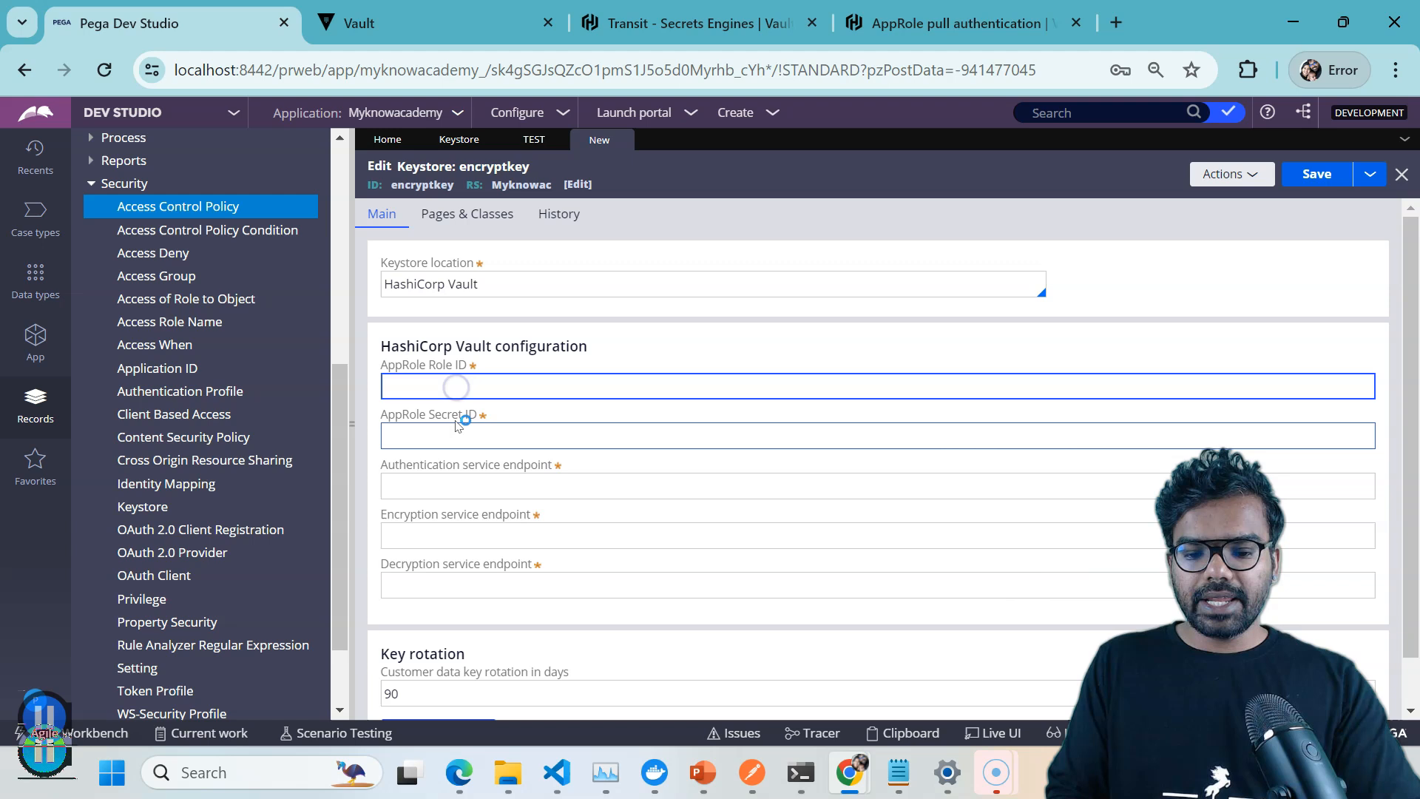
pyautogui.click(458, 423)
pyautogui.click(904, 20)
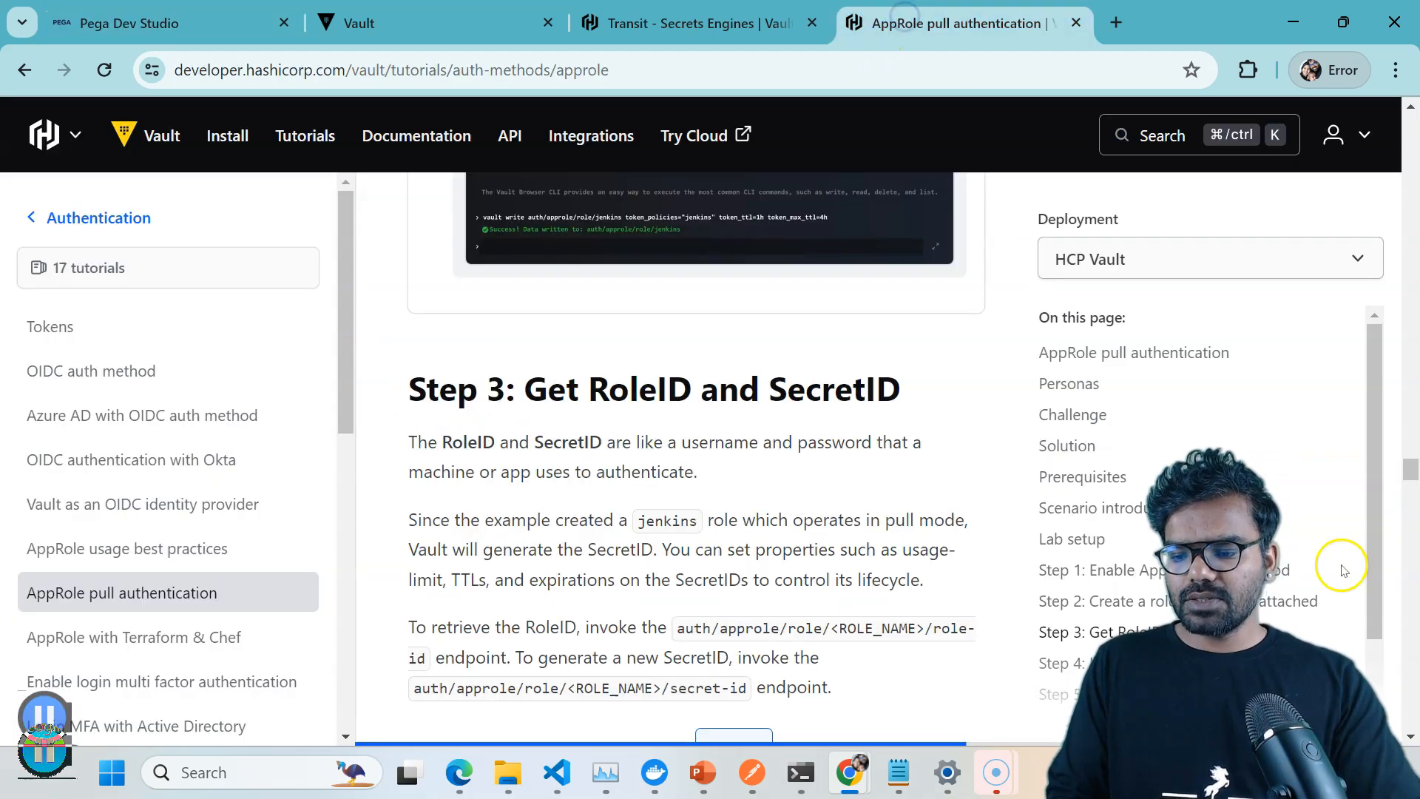
pyautogui.moveTo(1413, 464); pyautogui.dragTo(1412, 481)
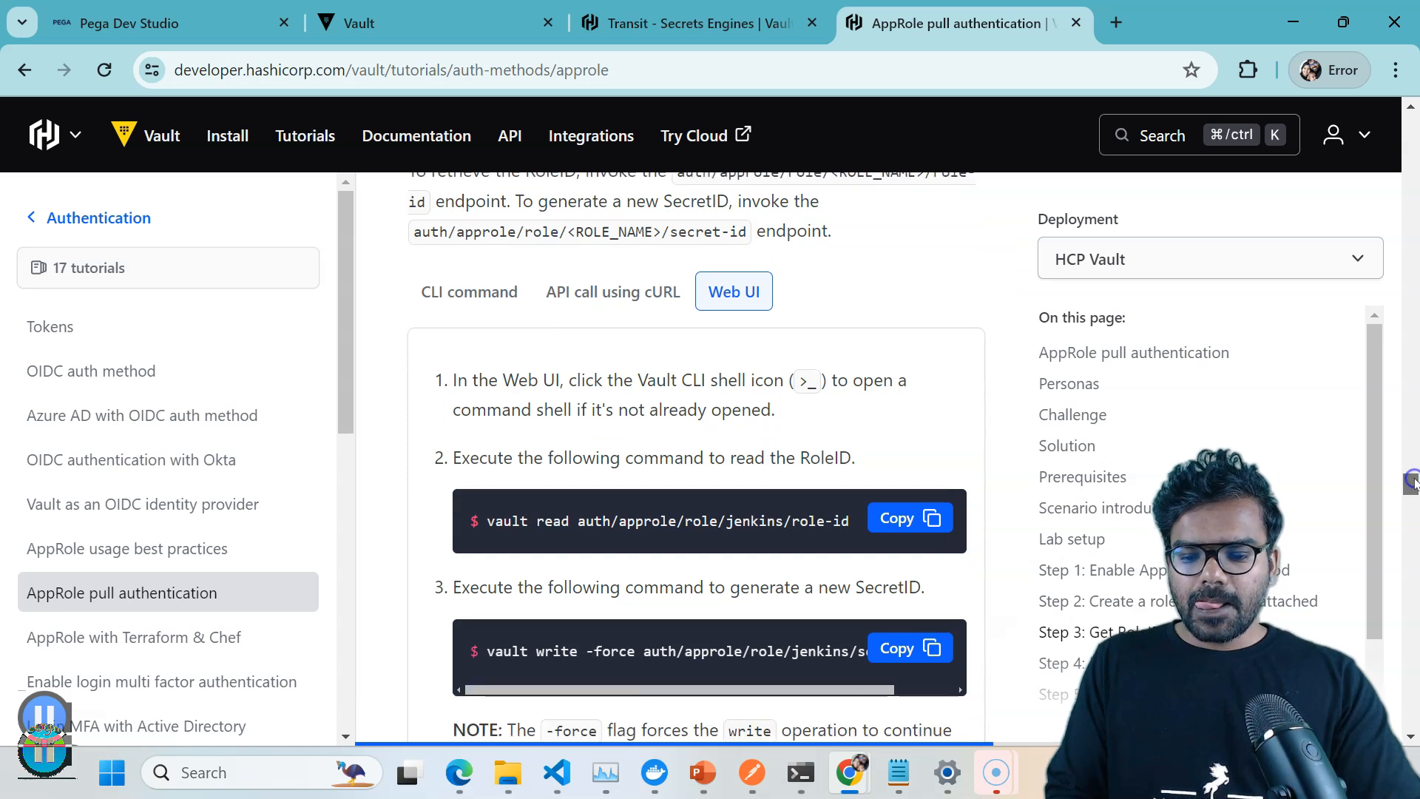
pyautogui.click(909, 517)
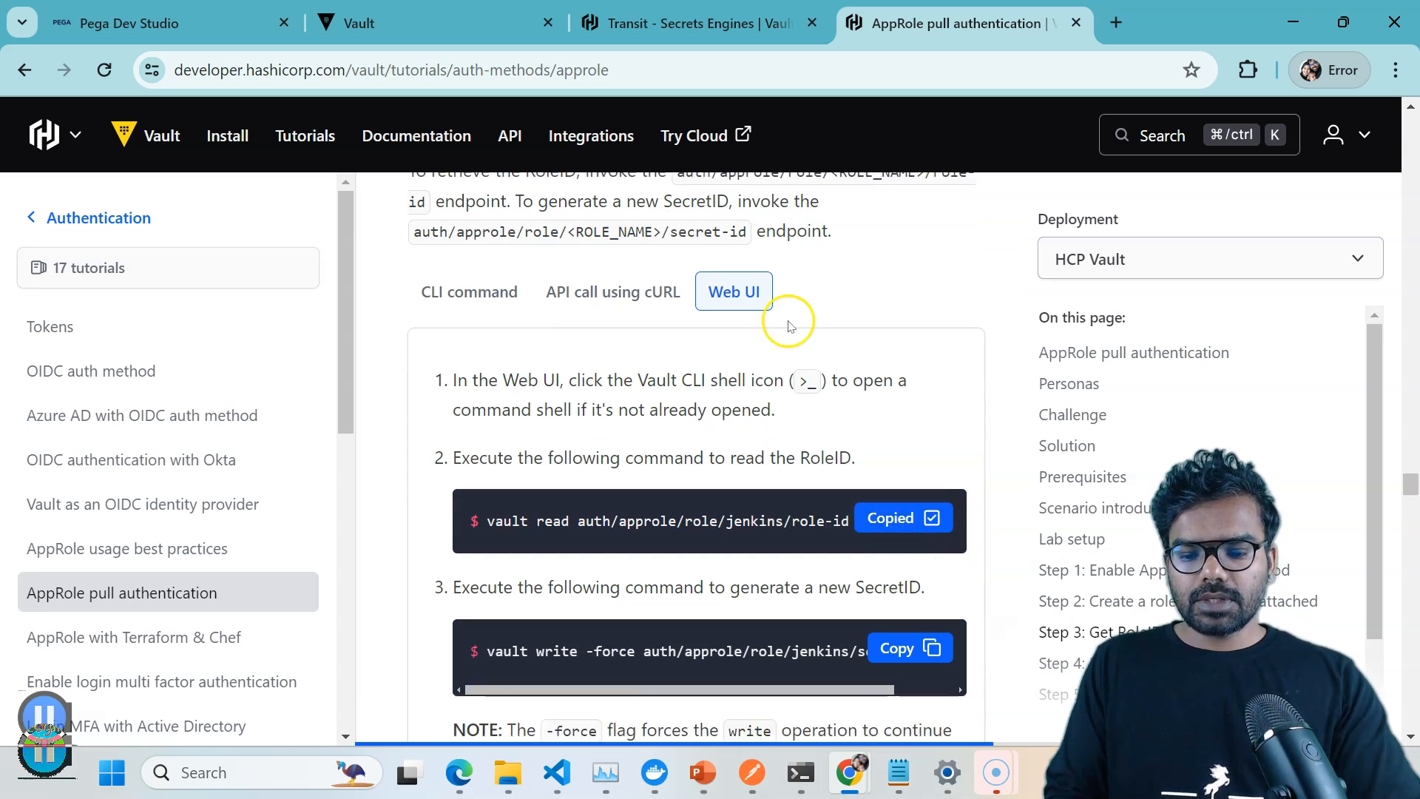
# Paste the command into the Vault shell, change its role name to myknowacademy, and run it to read the role ID.
pyautogui.click(382, 21)
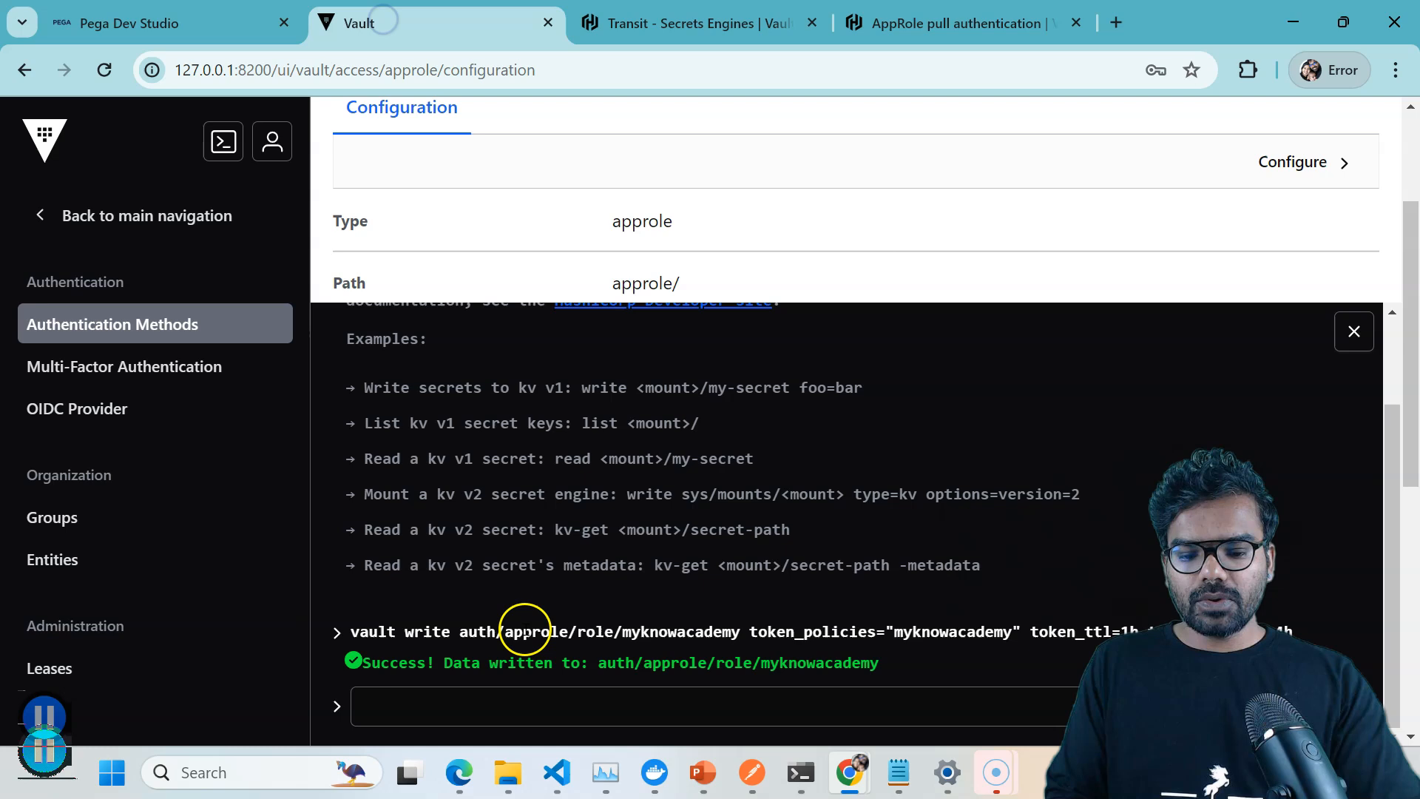
pyautogui.rightClick(445, 706)
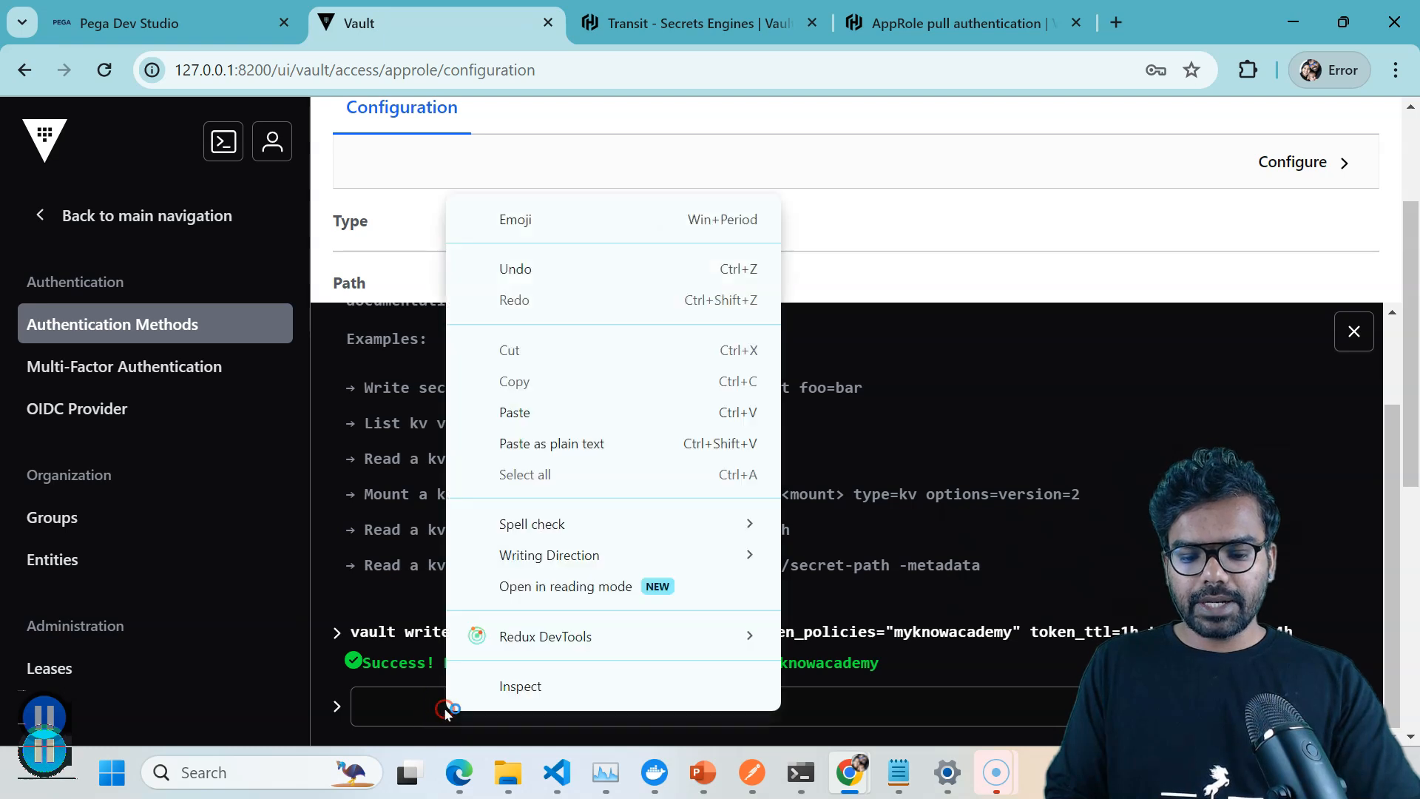
pyautogui.click(527, 412)
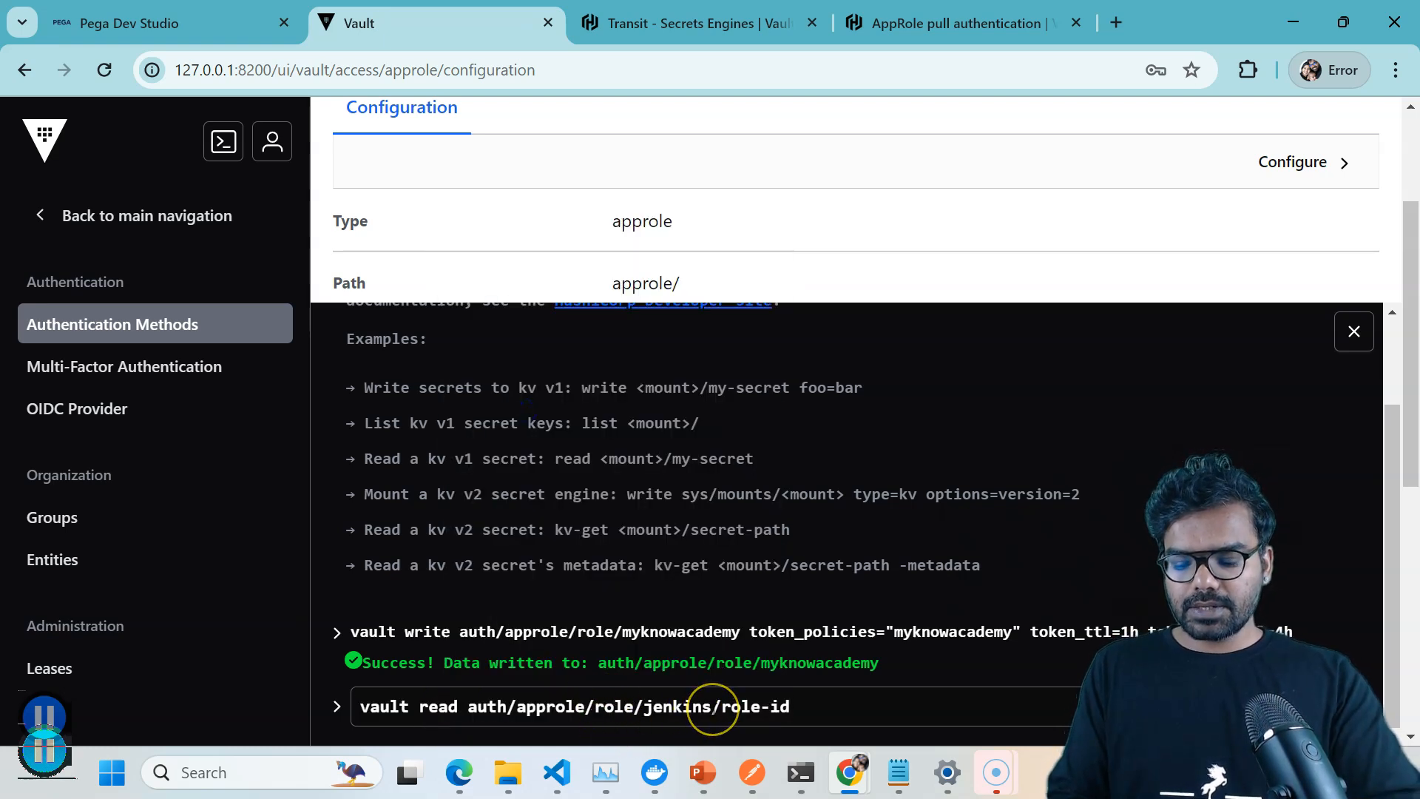
pyautogui.press('BackSpace')
pyautogui.press('BackSpace')
pyautogui.press('BackSpace')
pyautogui.press('BackSpace')
pyautogui.press('BackSpace')
pyautogui.press('BackSpace')
pyautogui.press('BackSpace')
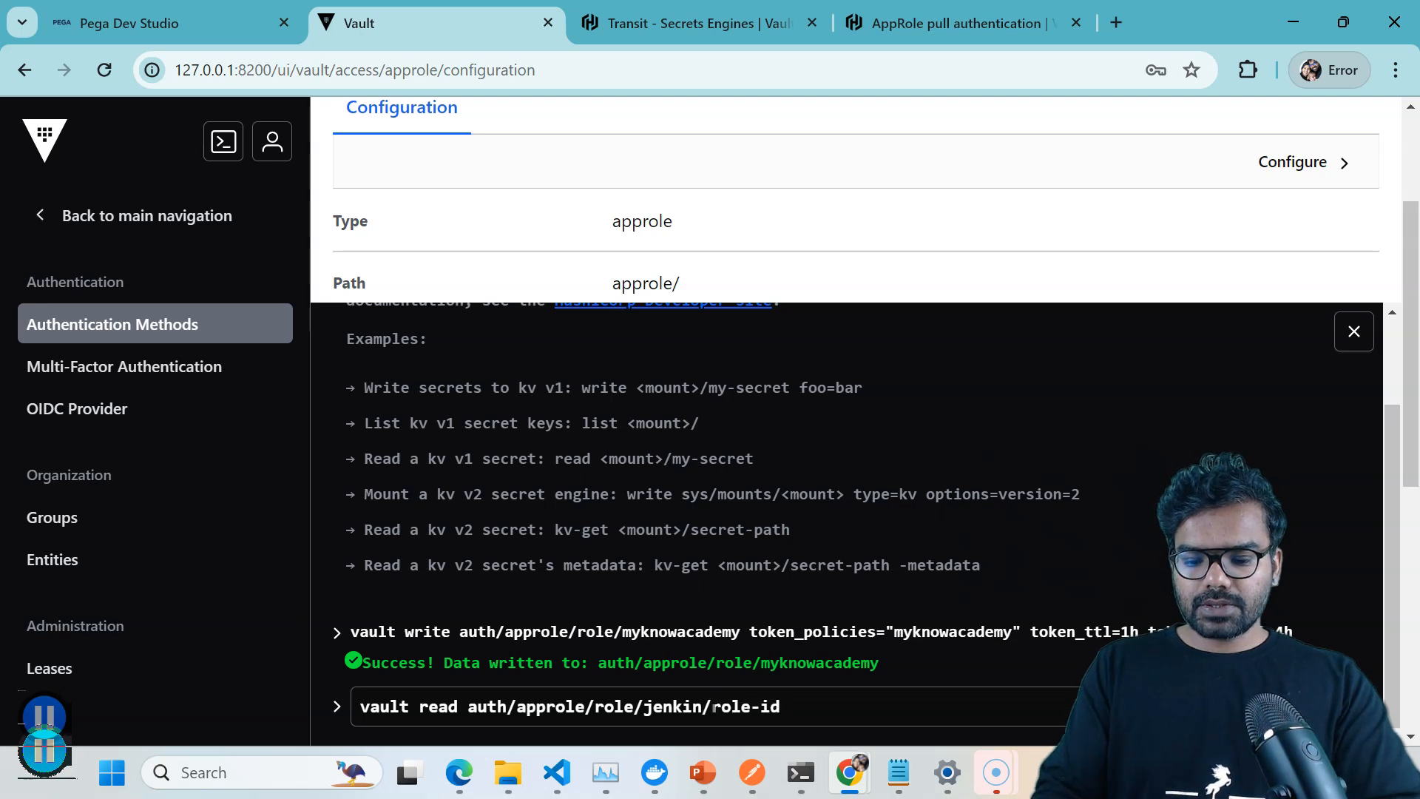
pyautogui.write('myknowacadem')
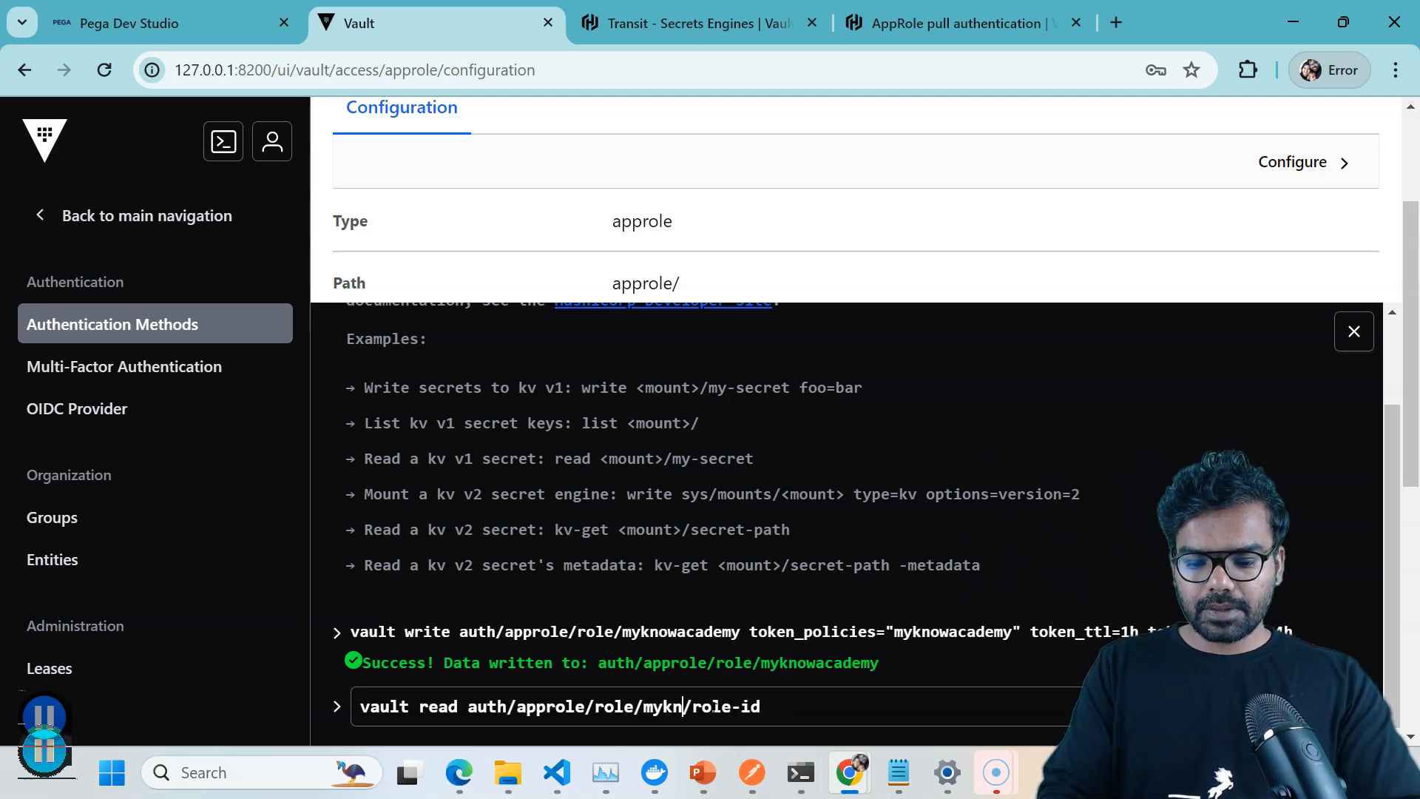
pyautogui.write('y')
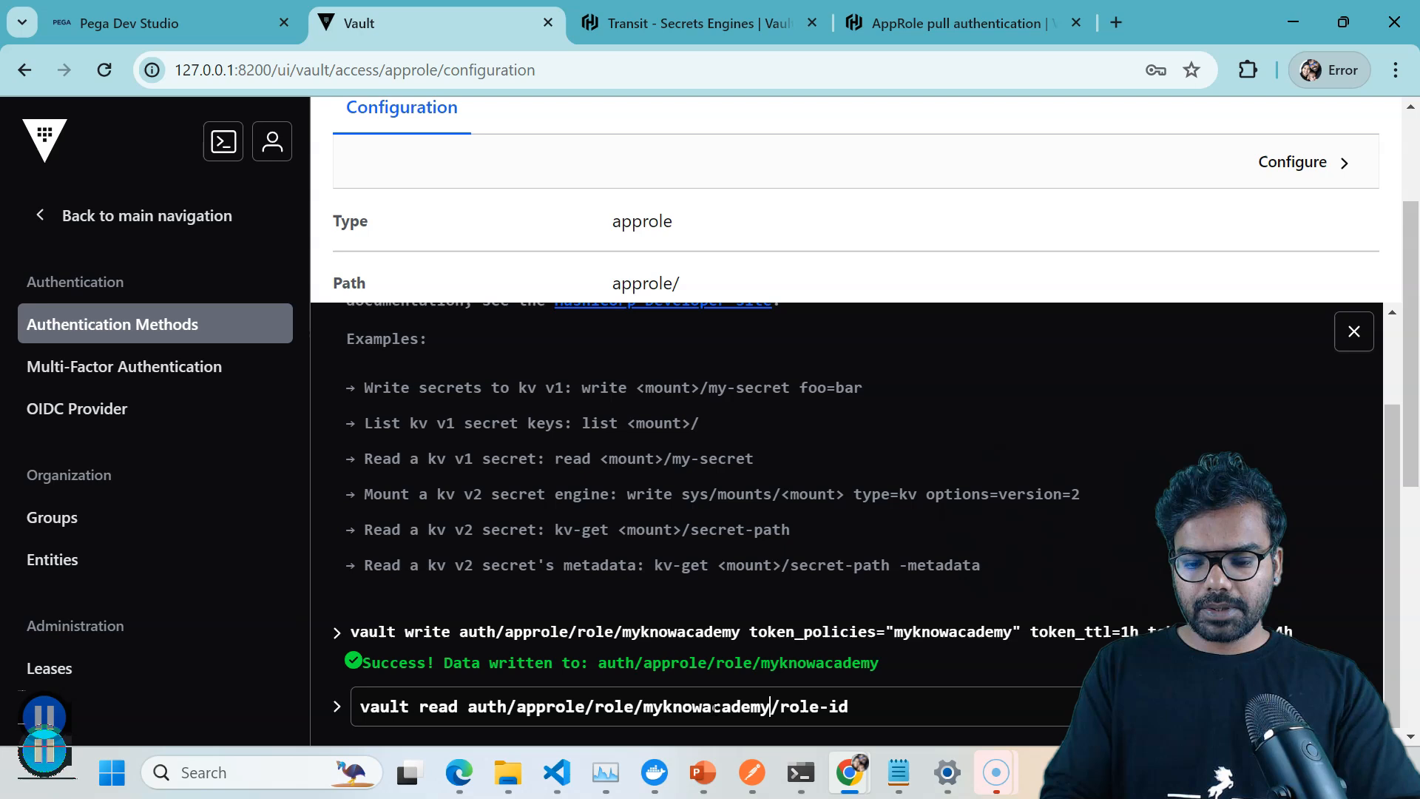
pyautogui.press('Return')
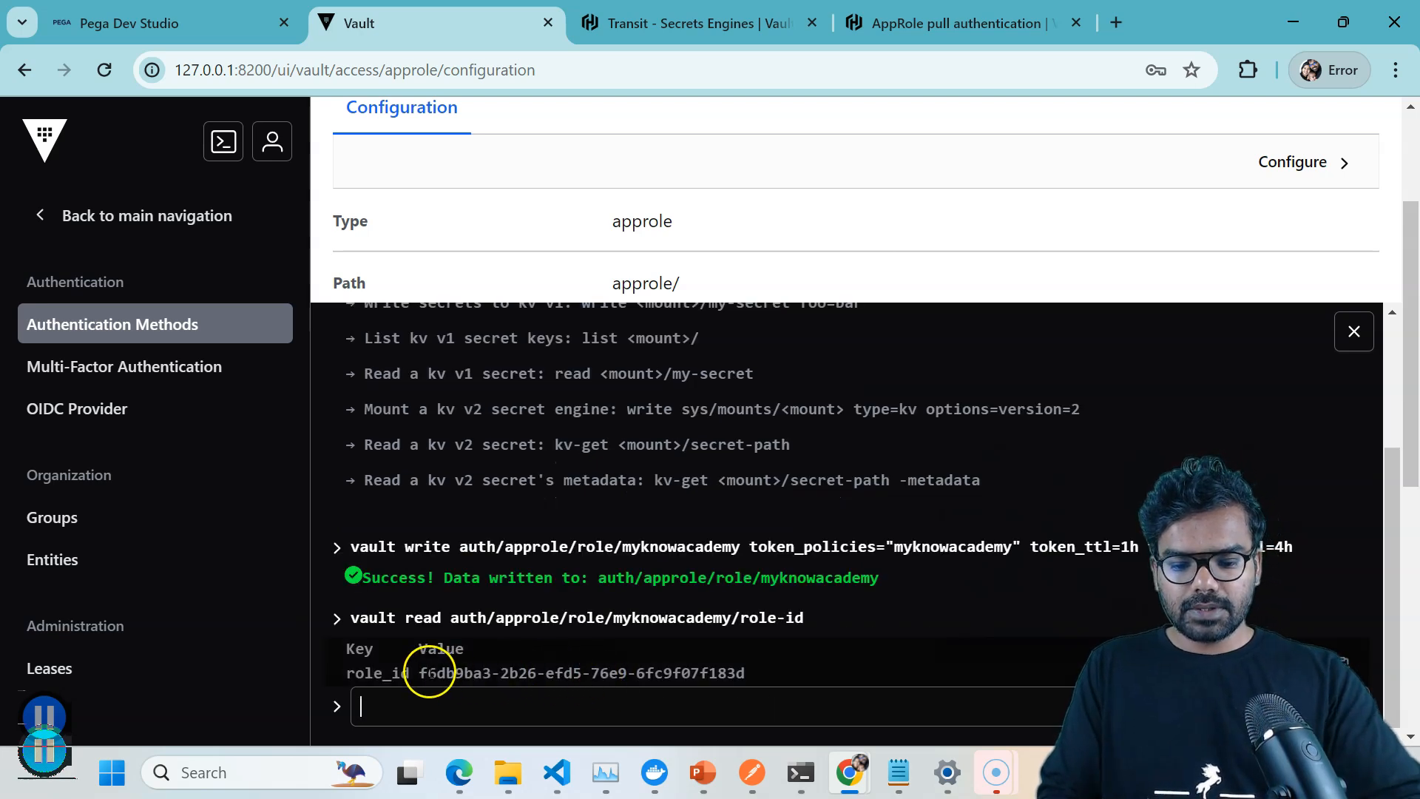
# Copy the role_id value into the Pega keystore's AppRole Role ID field, and select the misplaced entry in AppRole Secret ID for replacement.
pyautogui.moveTo(420, 673); pyautogui.dragTo(748, 671)
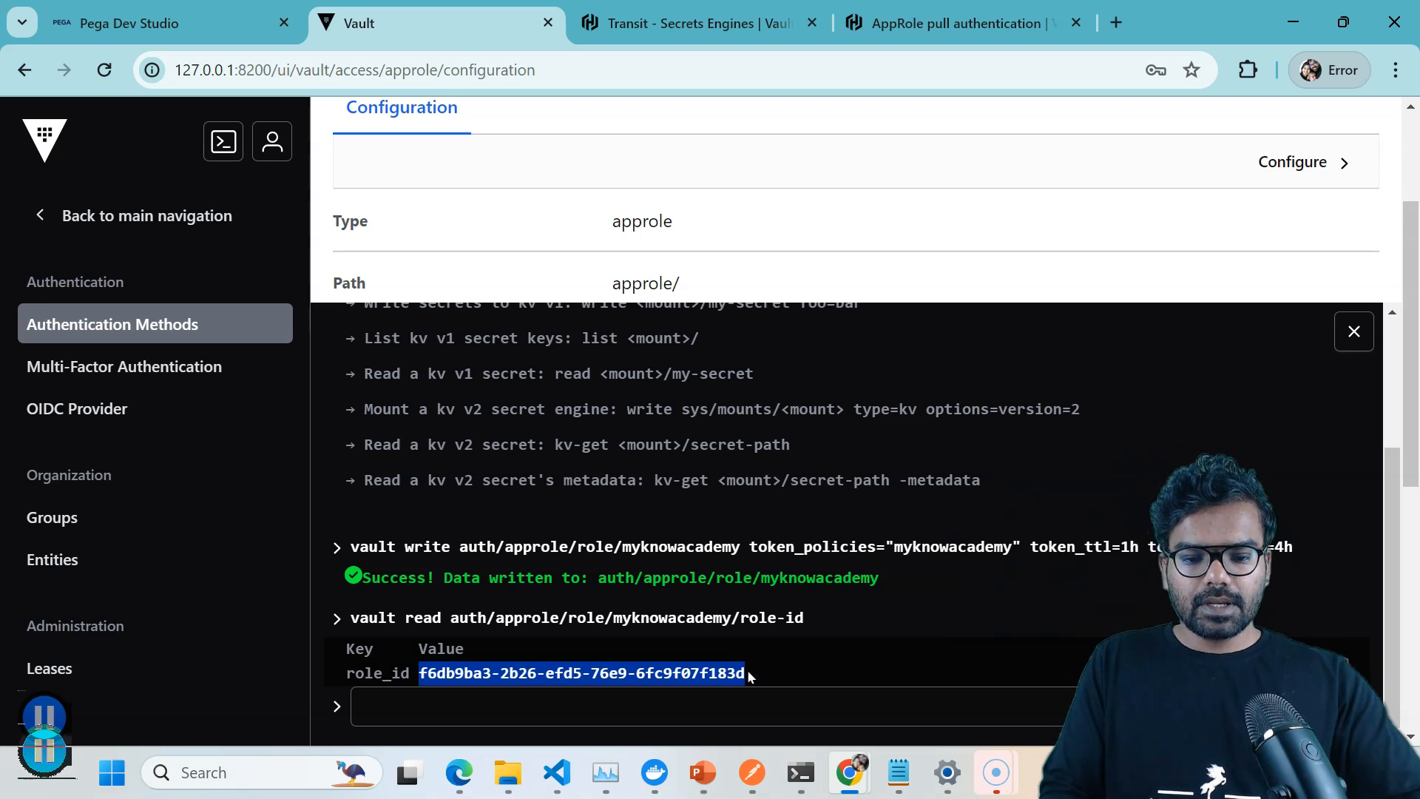
pyautogui.click(178, 23)
pyautogui.hotkey('ctrl', 'v')
pyautogui.click(722, 411)
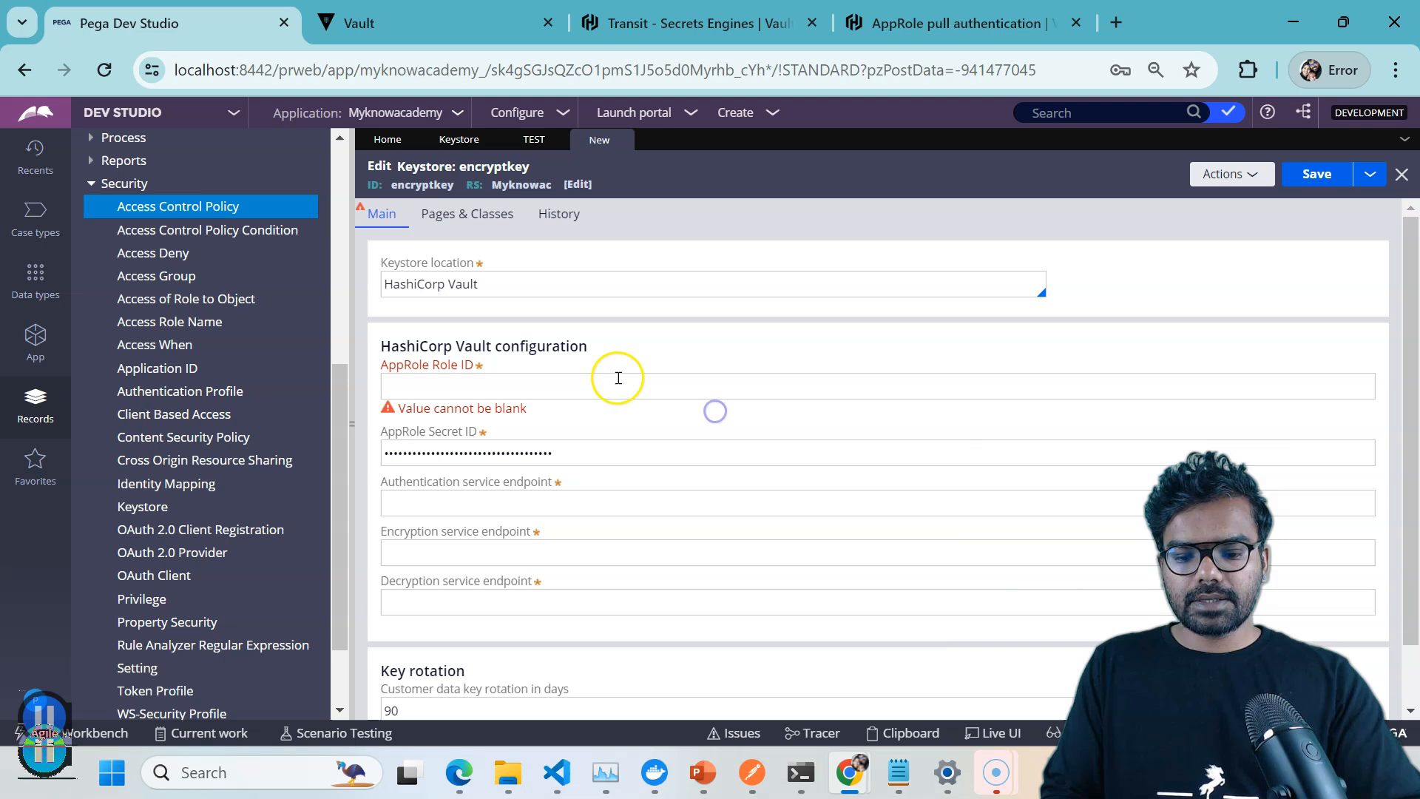
pyautogui.click(452, 386)
pyautogui.hotkey('ctrl', 'v')
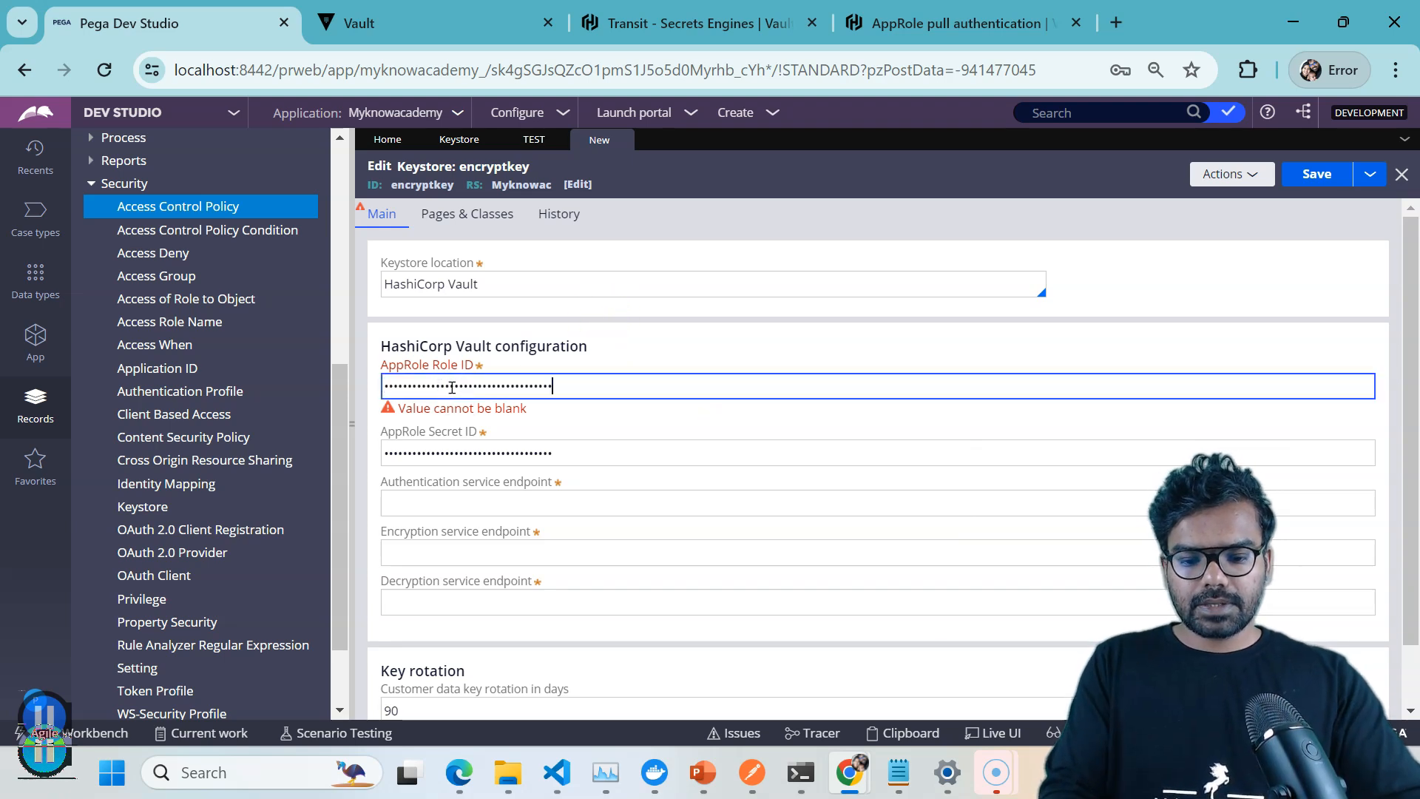
pyautogui.doubleClick(452, 449)
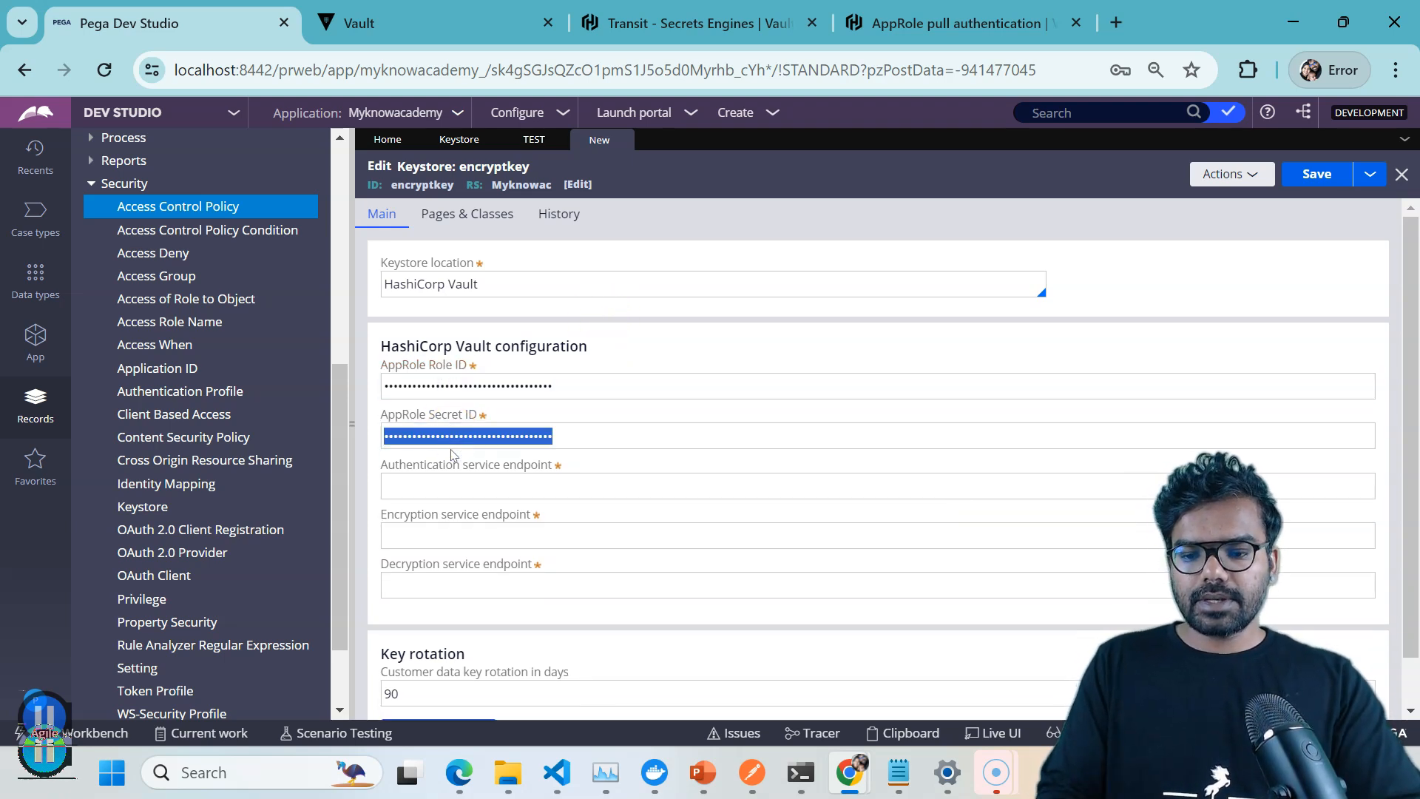
# Copy the tutorial's command for generating a new SecretID and paste it into the Vault shell.
pyautogui.click(954, 23)
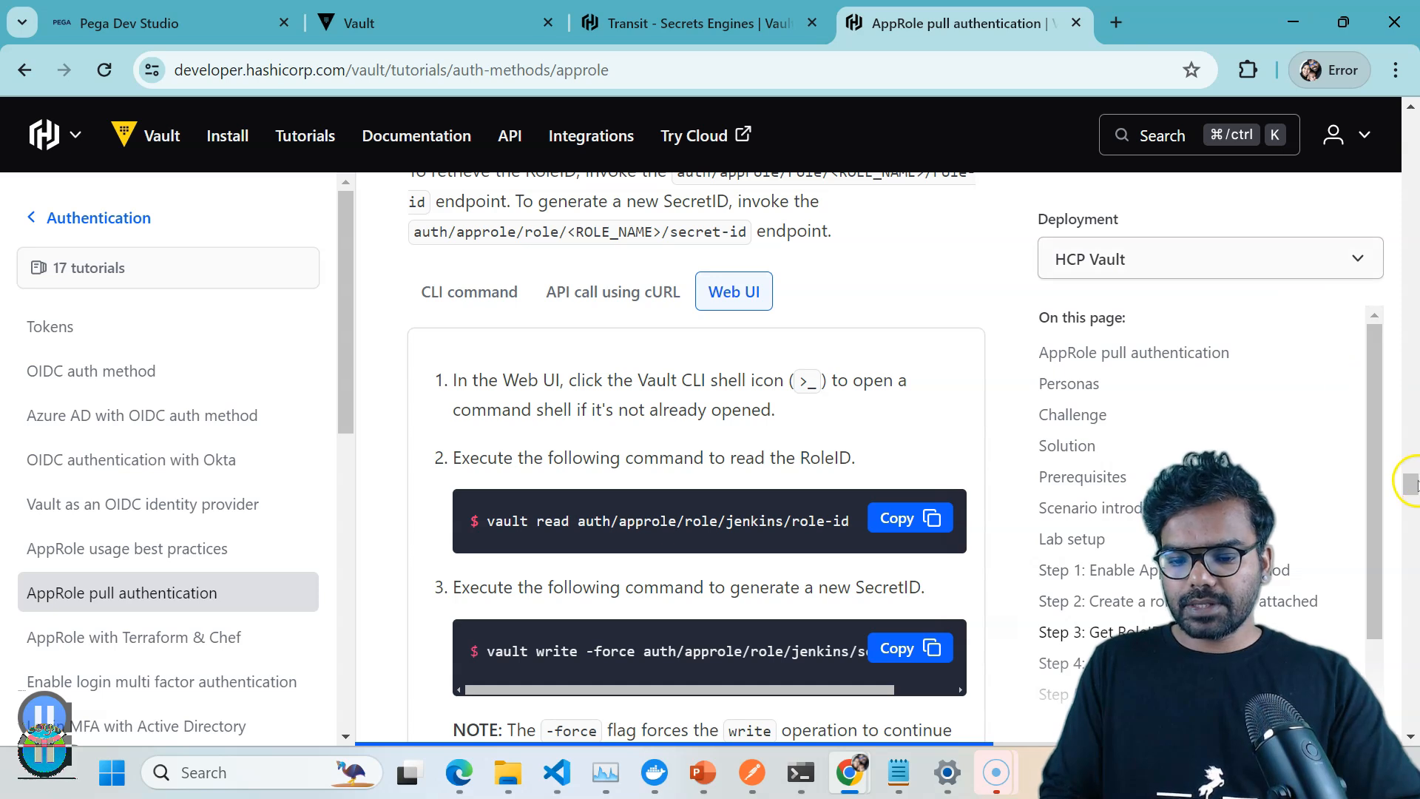
pyautogui.moveTo(1411, 482); pyautogui.dragTo(1412, 491)
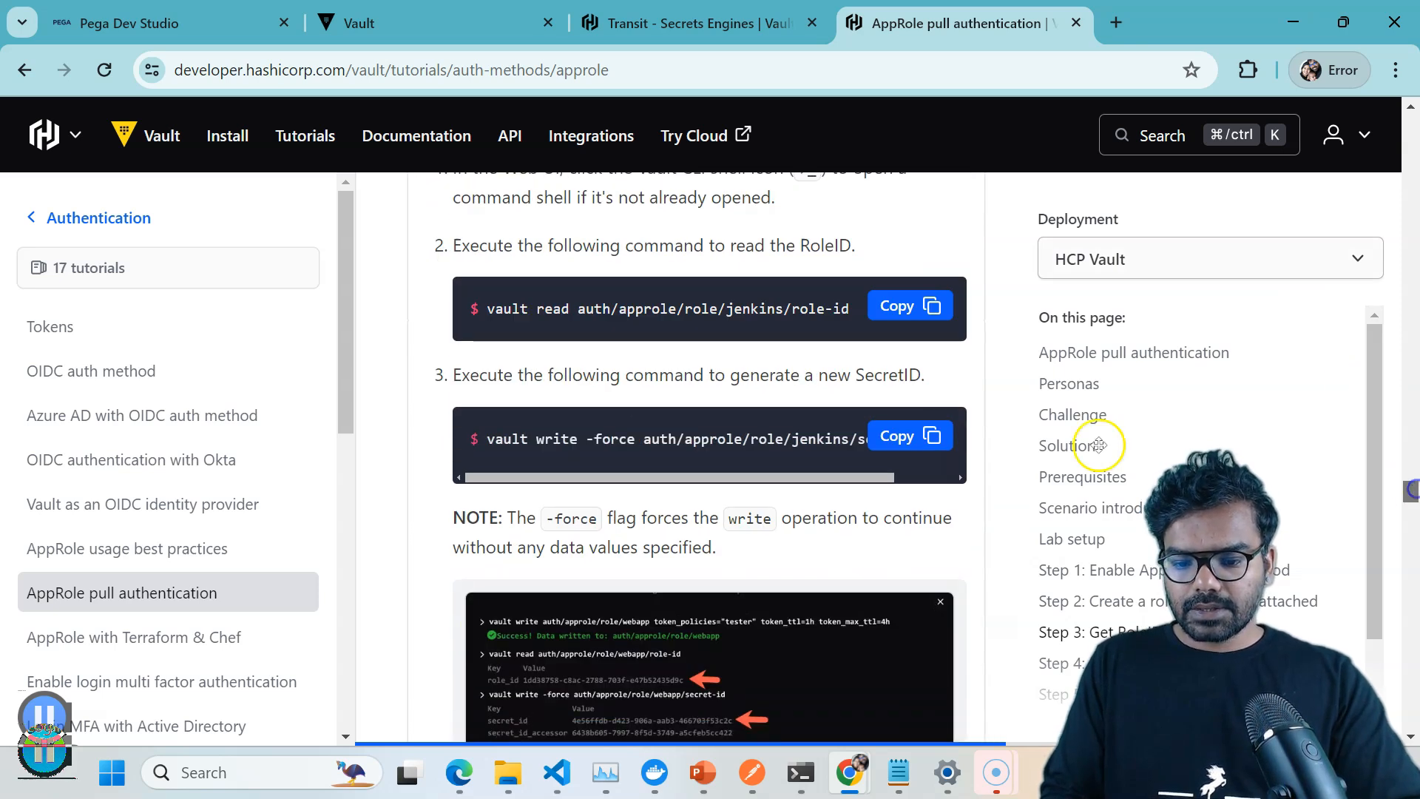
pyautogui.click(926, 434)
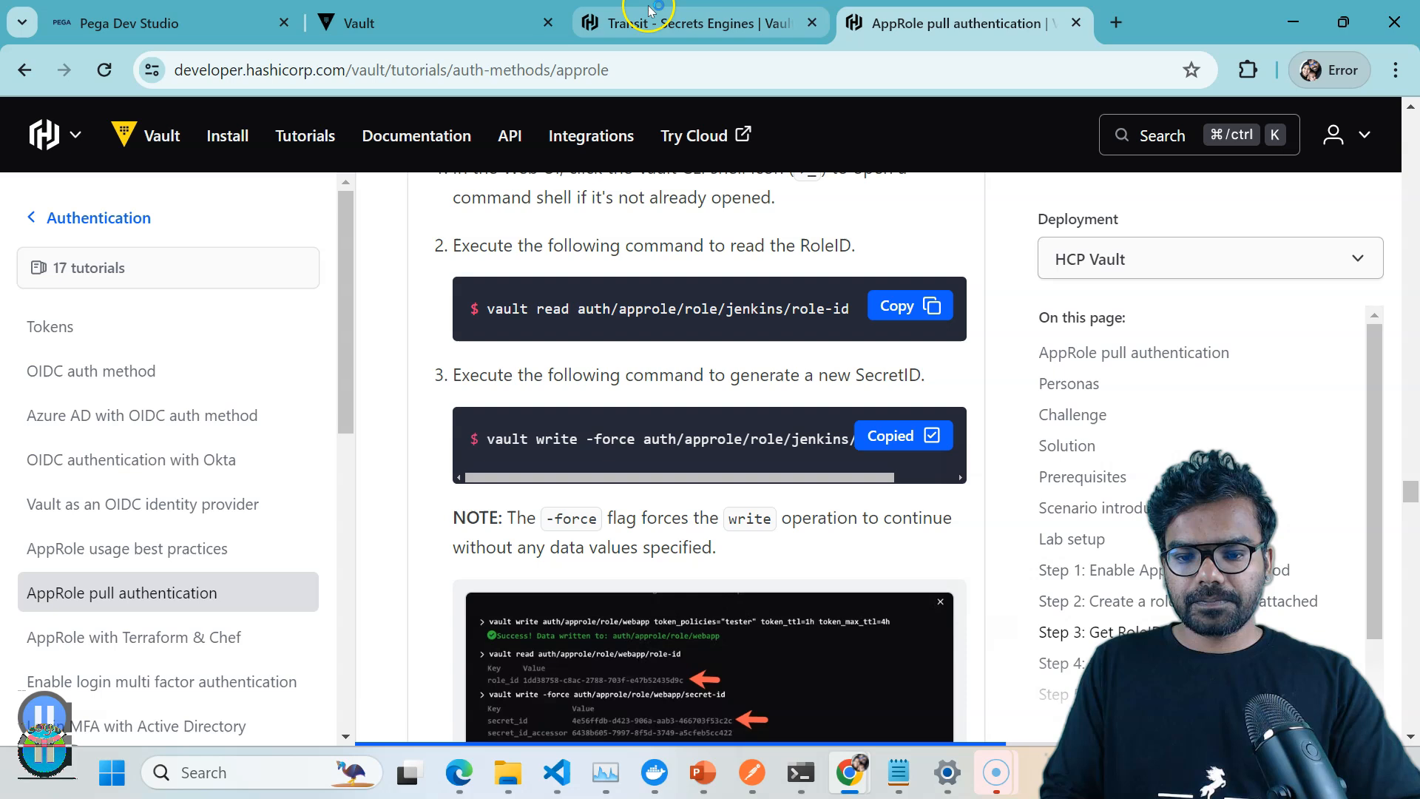
pyautogui.click(433, 20)
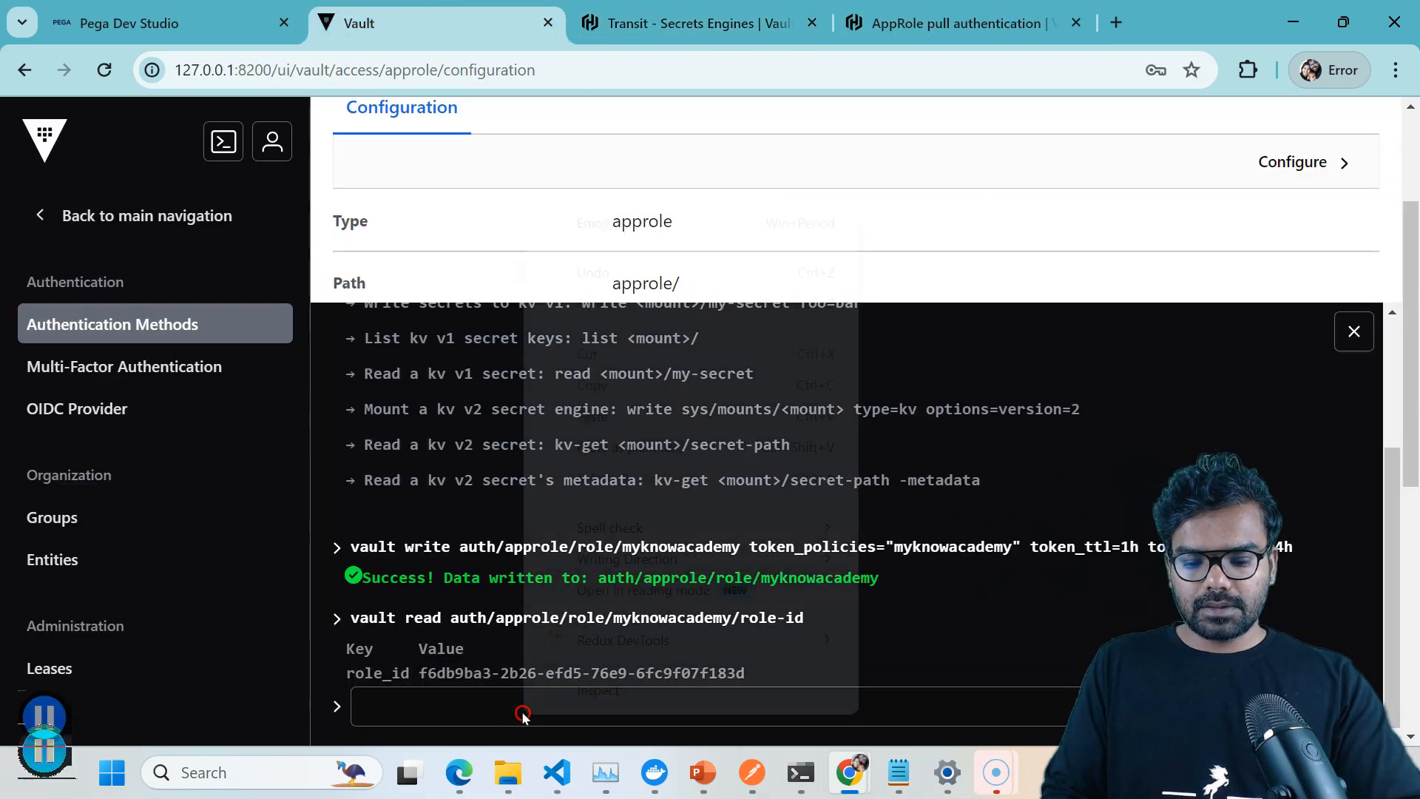
pyautogui.rightClick(523, 712)
pyautogui.click(596, 416)
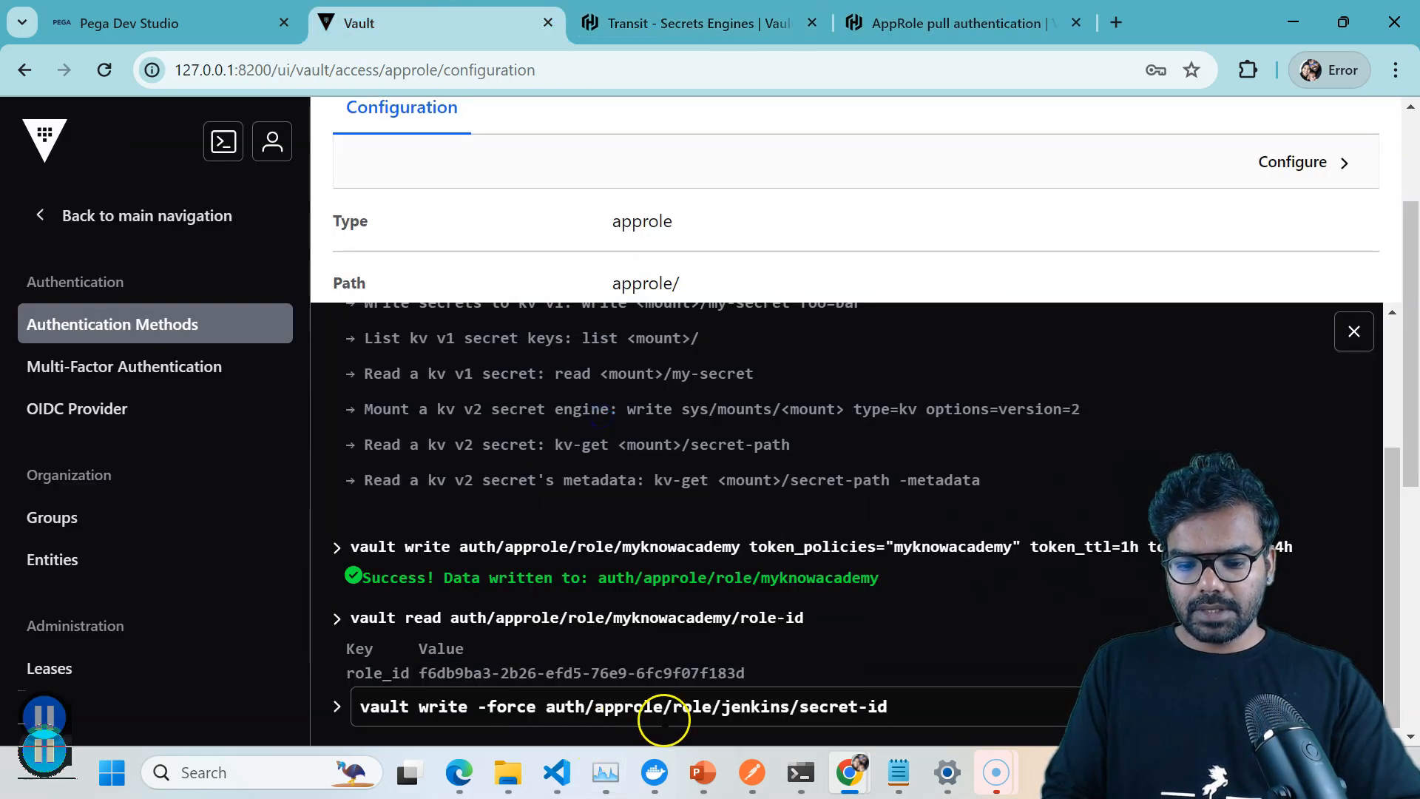
# Change the role name in the secret-id command to myknowacademy and run it to generate a secret ID.
pyautogui.click(831, 724)
pyautogui.press('Left')
pyautogui.press('Left')
pyautogui.press('Left')
pyautogui.press('Left')
pyautogui.press('BackSpace')
pyautogui.press('BackSpace')
pyautogui.press('BackSpace')
pyautogui.press('BackSpace')
pyautogui.press('BackSpace')
pyautogui.press('BackSpace')
pyautogui.press('BackSpace')
pyautogui.write('myknowacademy')
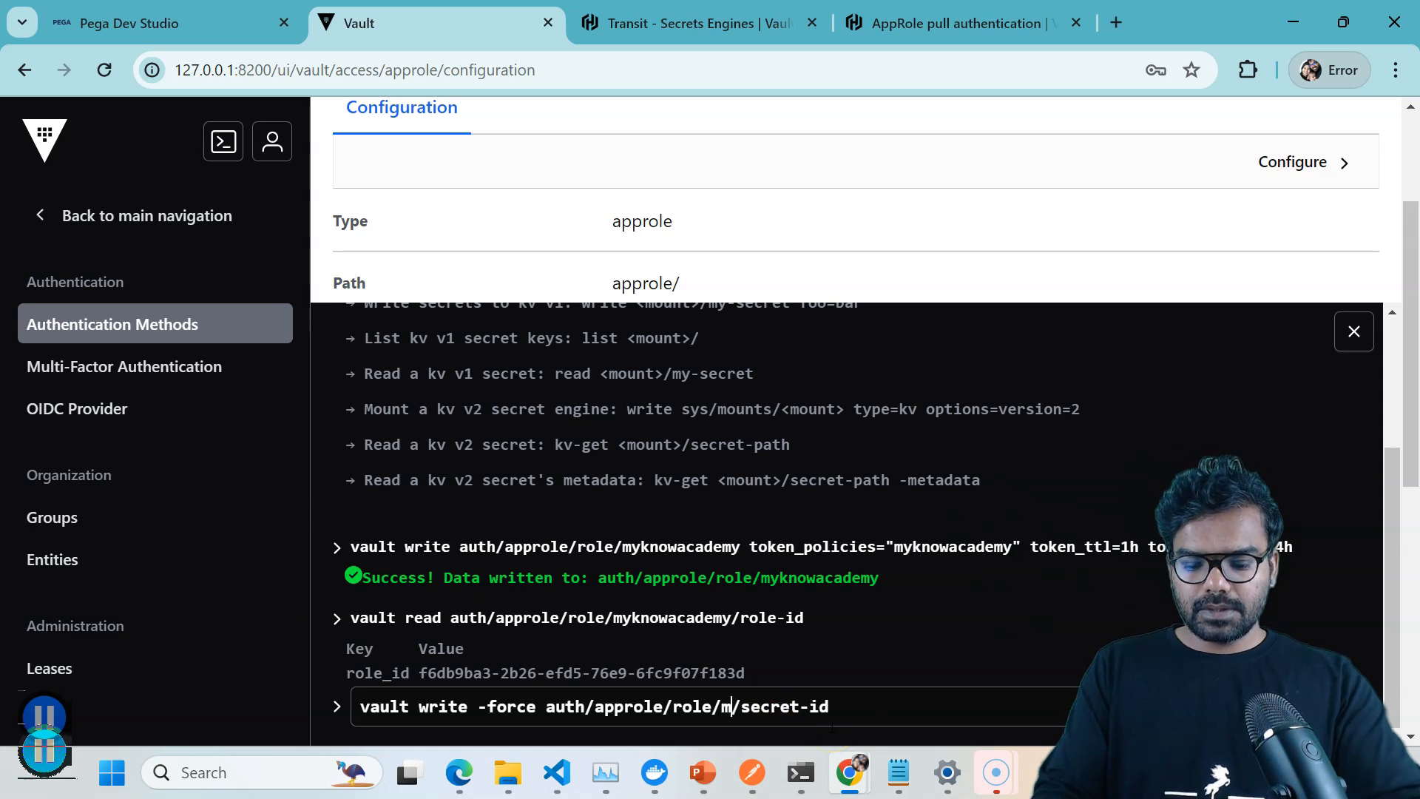
pyautogui.press('Return')
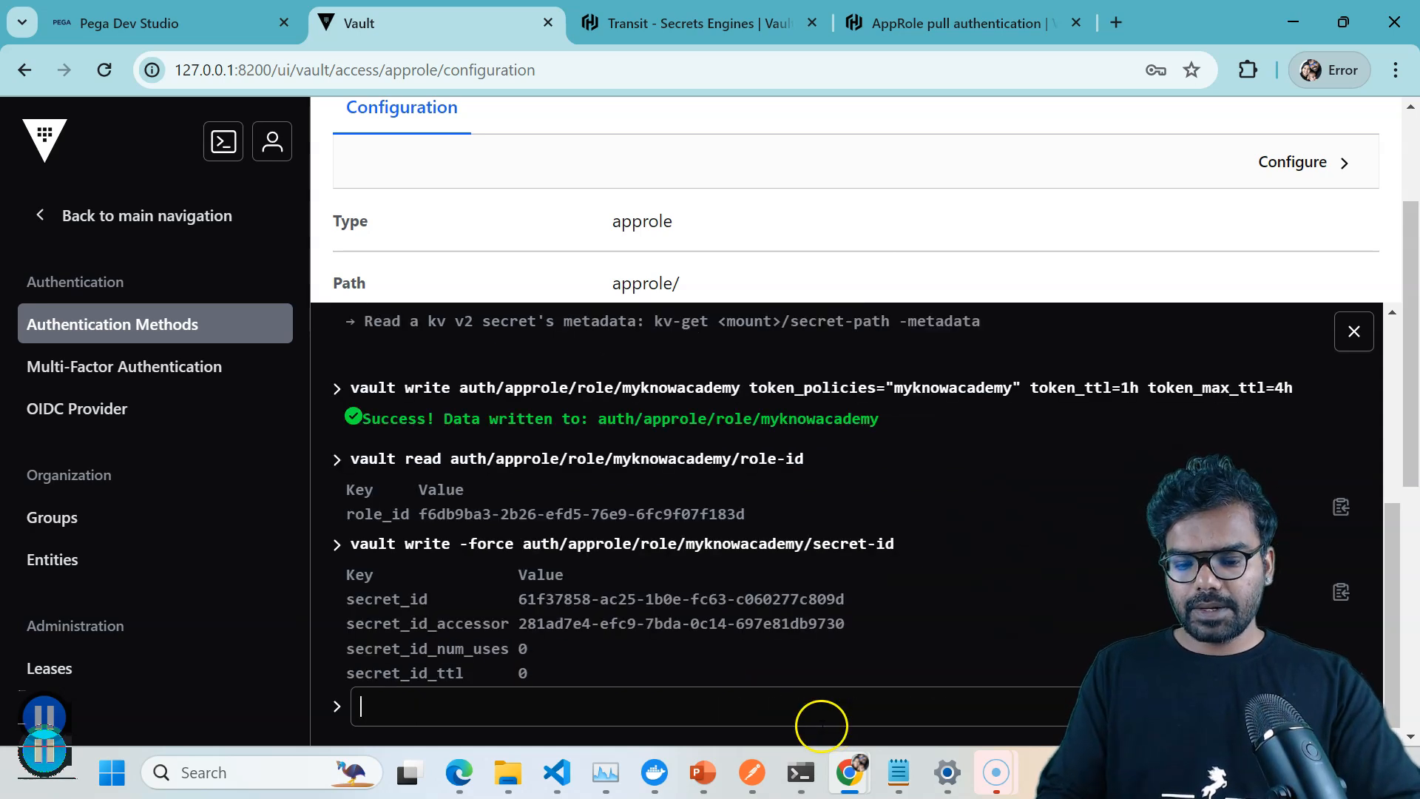
# Copy the generated secret_id value and paste it over the entry in the Pega keystore's AppRole Secret ID field.
pyautogui.moveTo(518, 599); pyautogui.dragTo(849, 600)
pyautogui.click(178, 23)
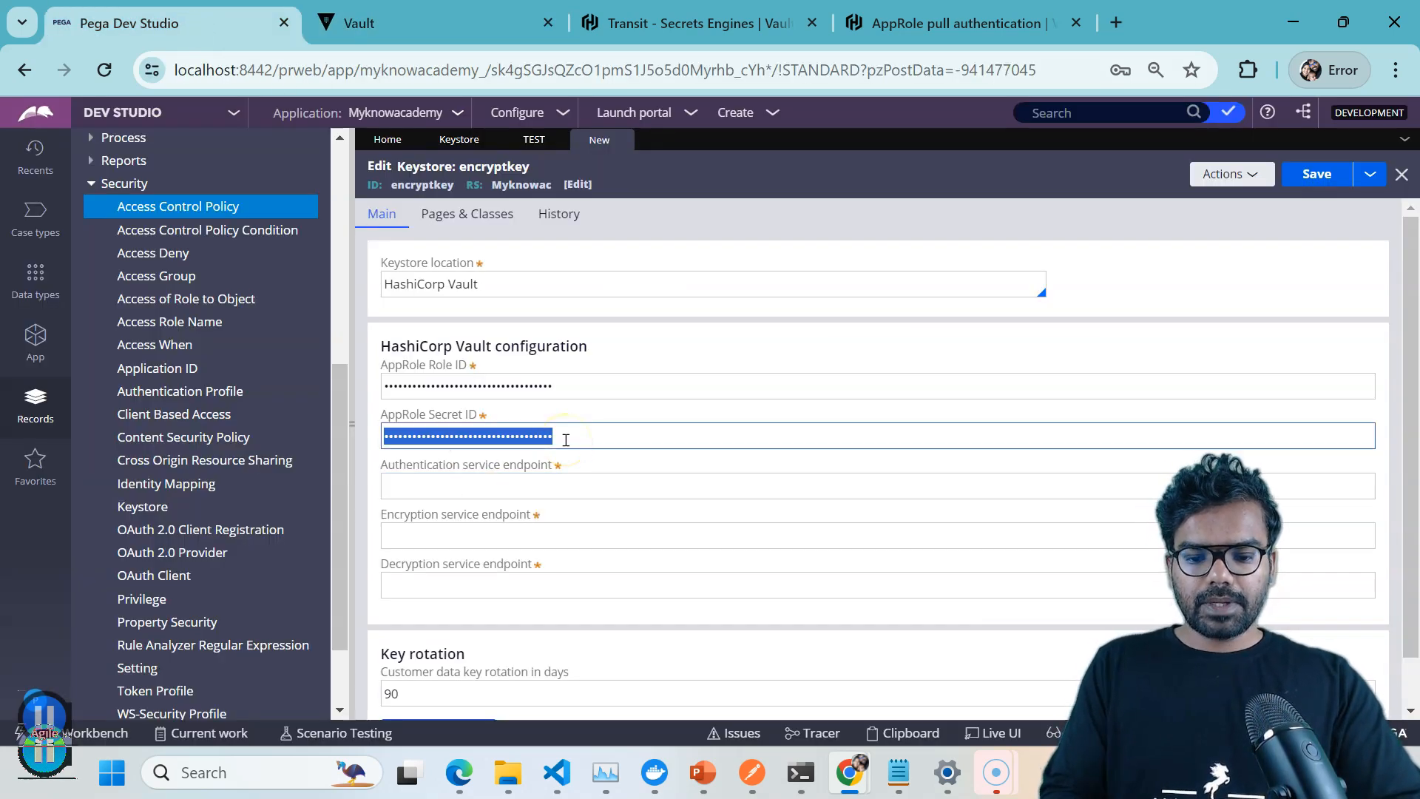
pyautogui.hotkey('ctrl', 'v')
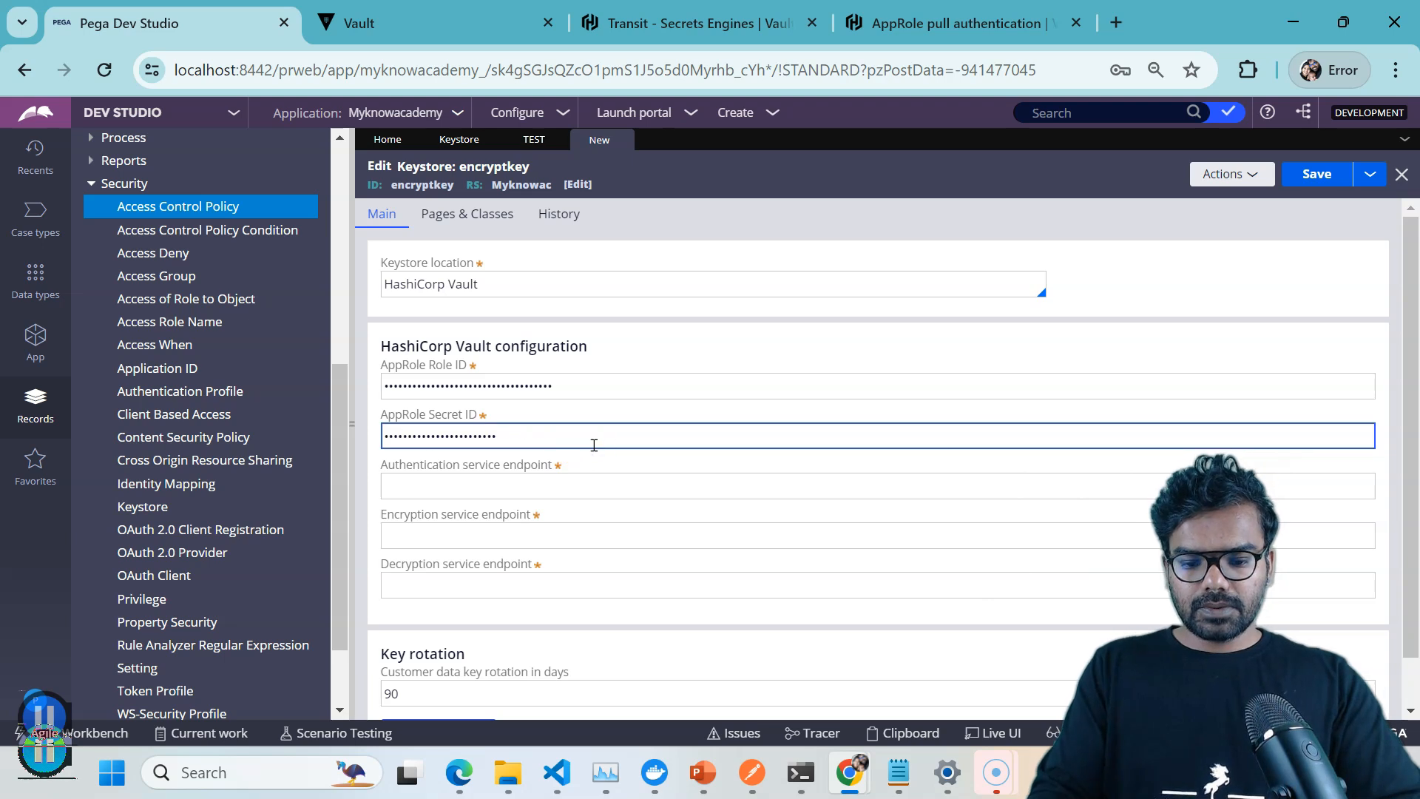
pyautogui.hotkey('ctrl', 'v')
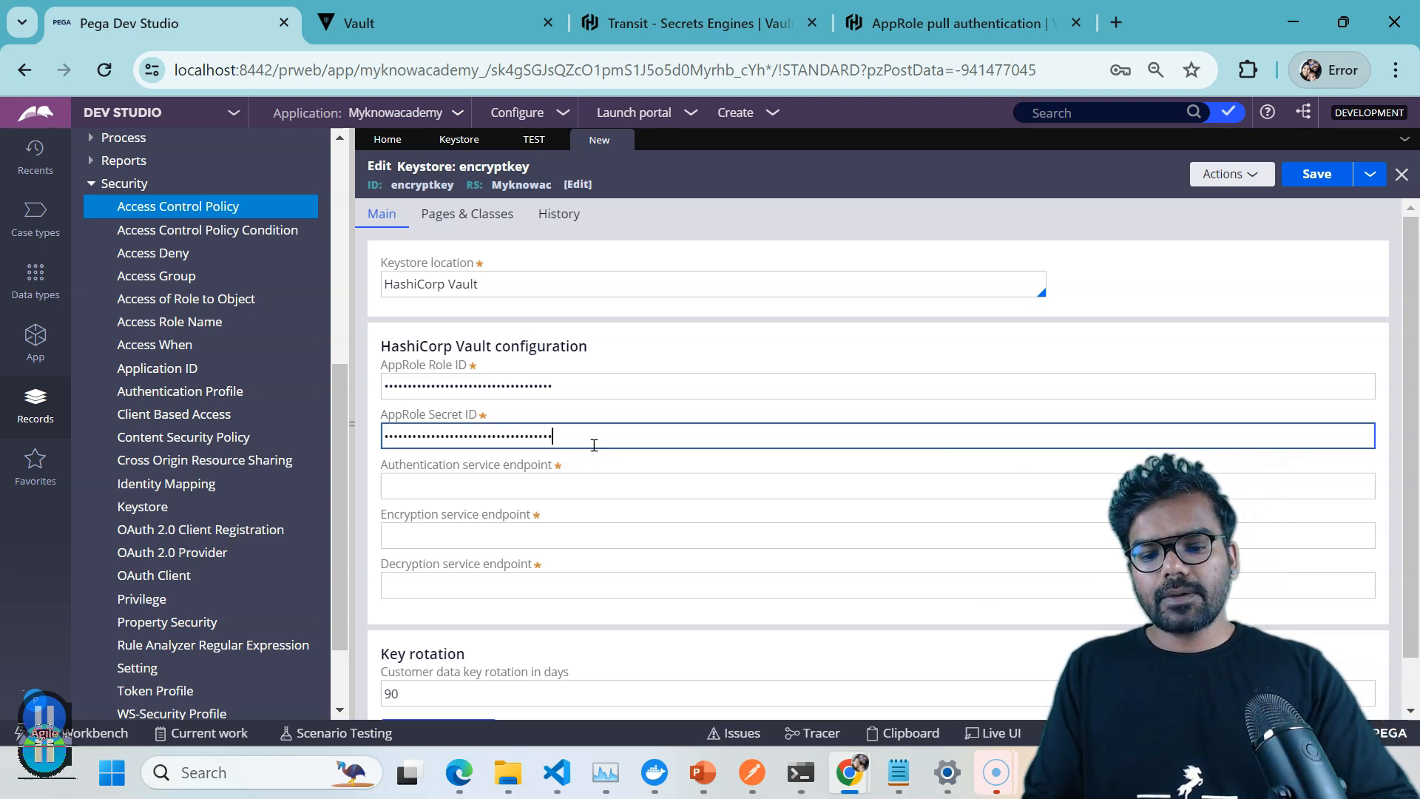
pyautogui.click(530, 476)
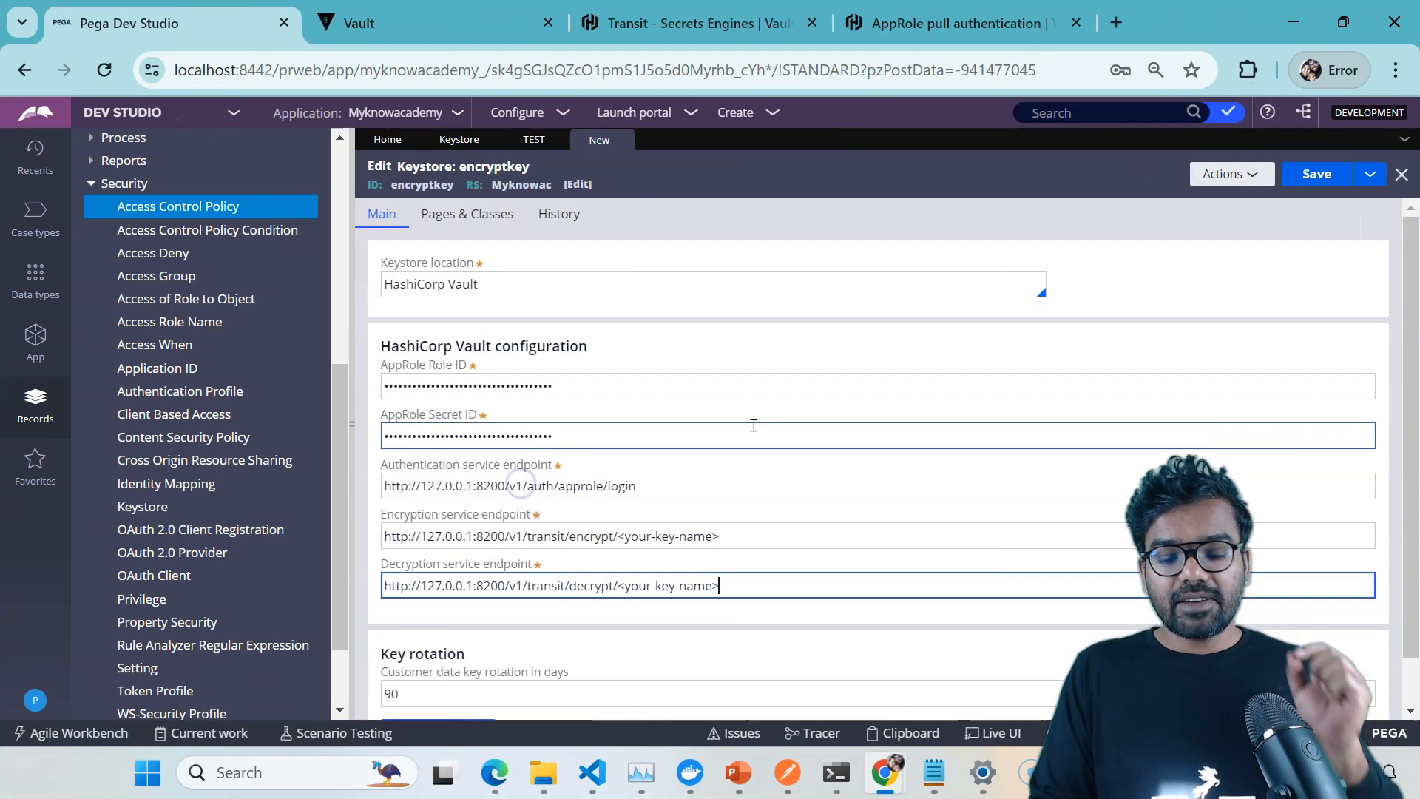
pyautogui.click(522, 495)
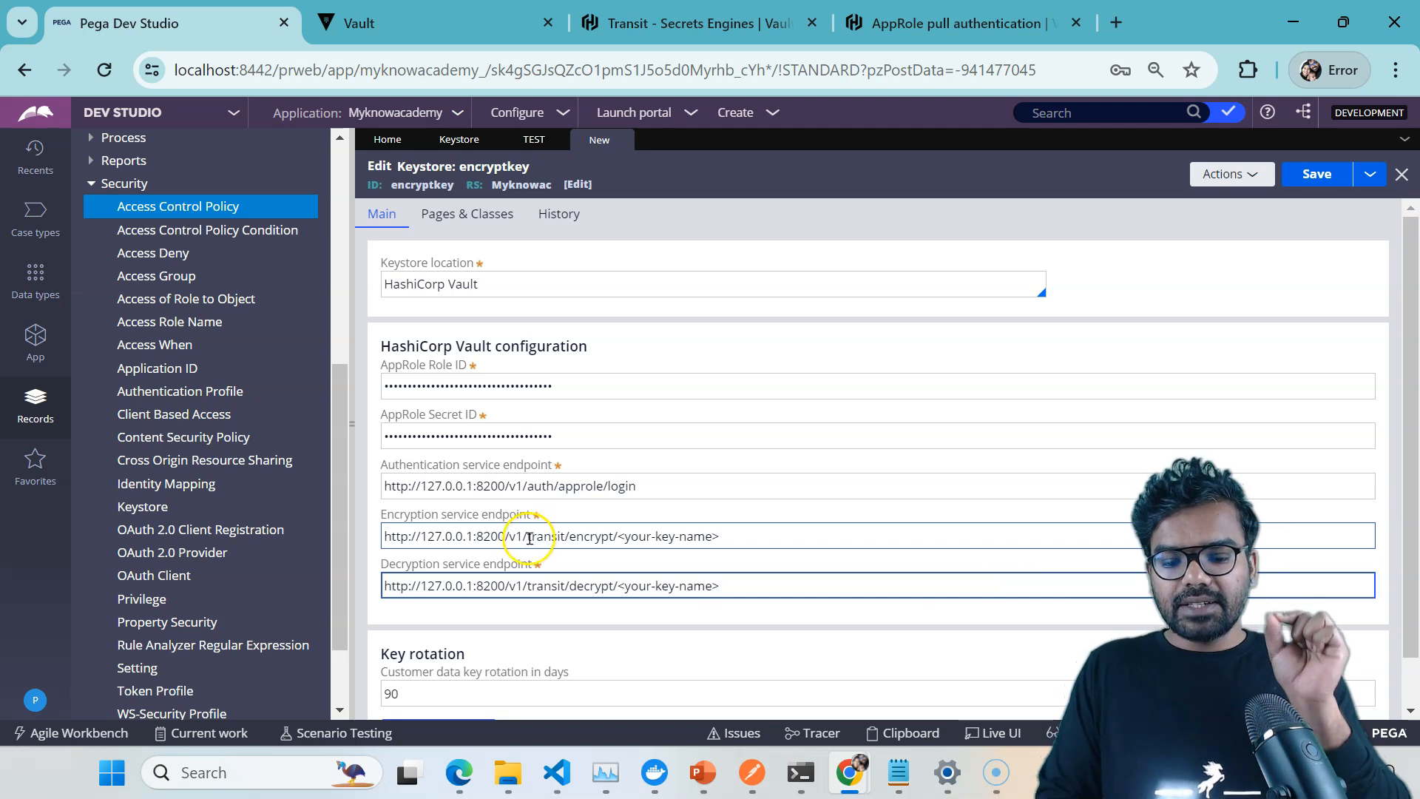
# Replace the key name placeholder with myknowacademy in the encryption and decryption service endpoints, and save the keystore.
pyautogui.moveTo(619, 538); pyautogui.dragTo(723, 538)
pyautogui.press('BackSpace')
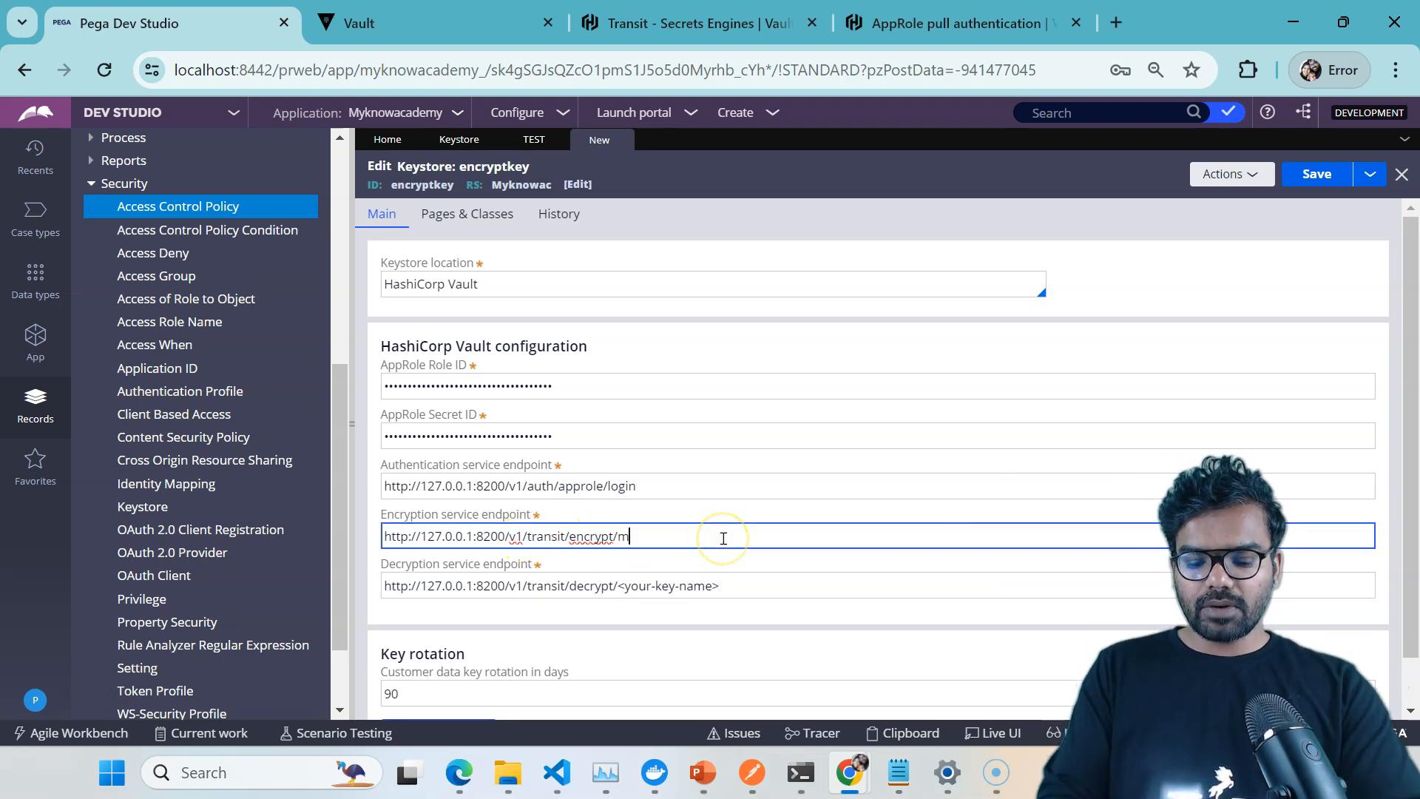
pyautogui.write('myknowacademy')
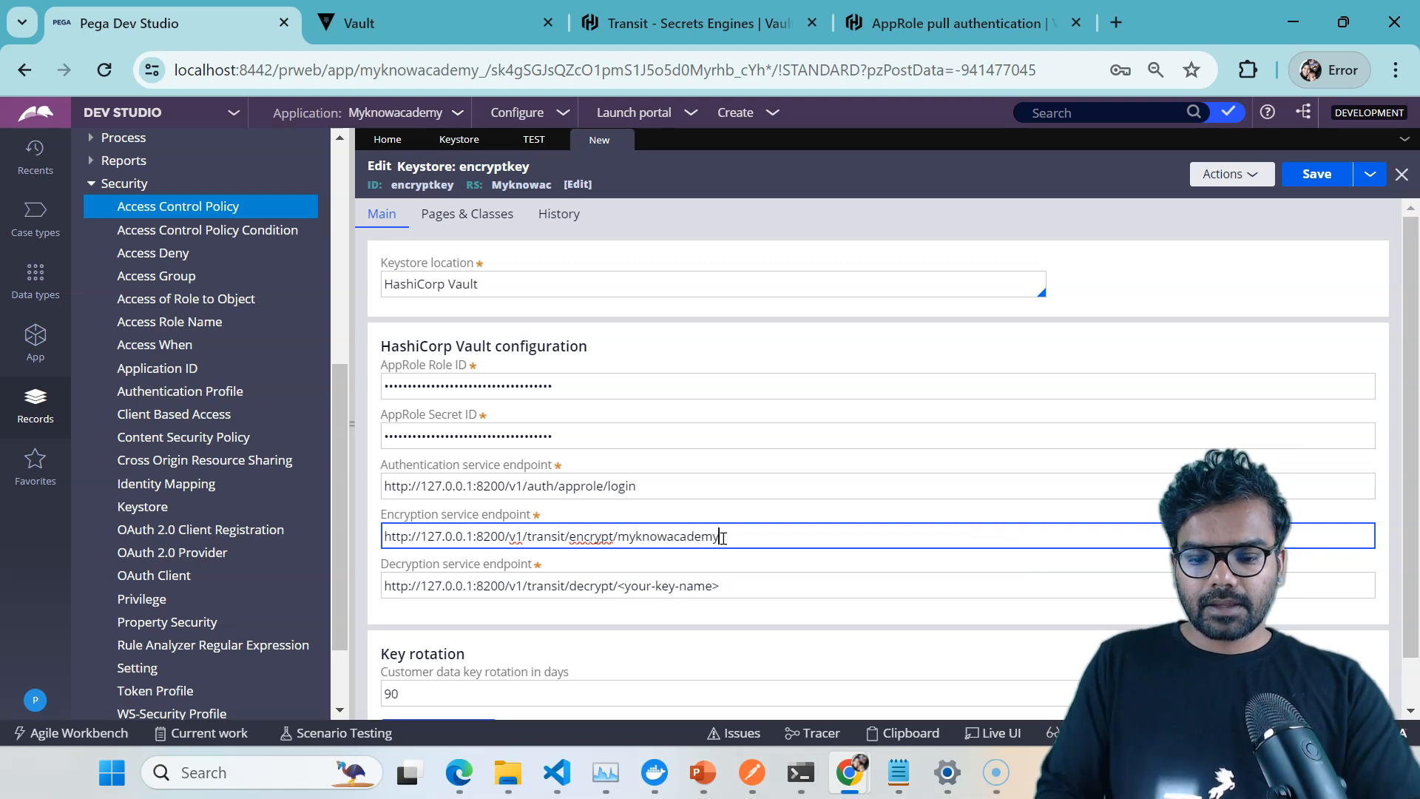
pyautogui.moveTo(723, 538); pyautogui.dragTo(621, 540)
pyautogui.moveTo(724, 584); pyautogui.dragTo(619, 587)
pyautogui.hotkey('ctrl', 'v')
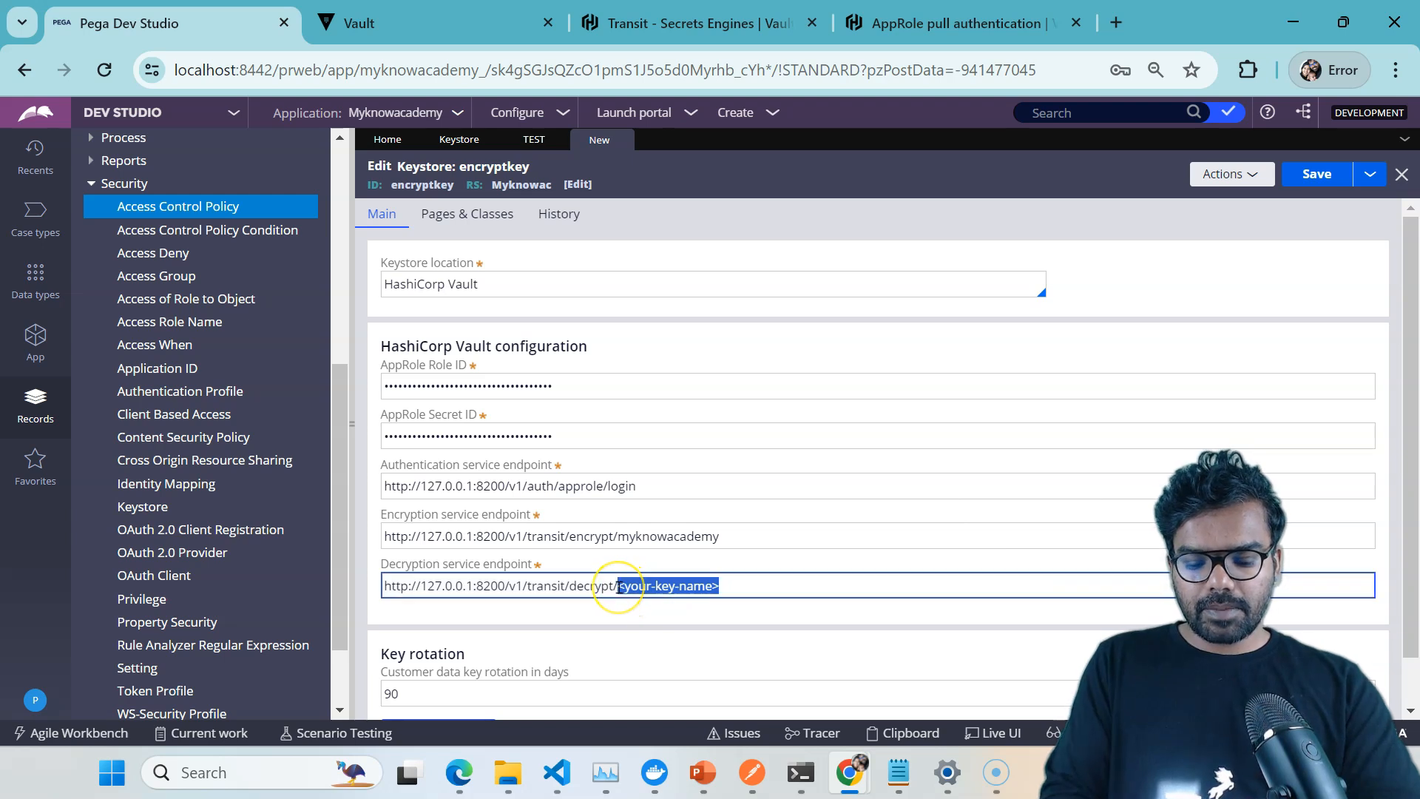
pyautogui.click(1317, 175)
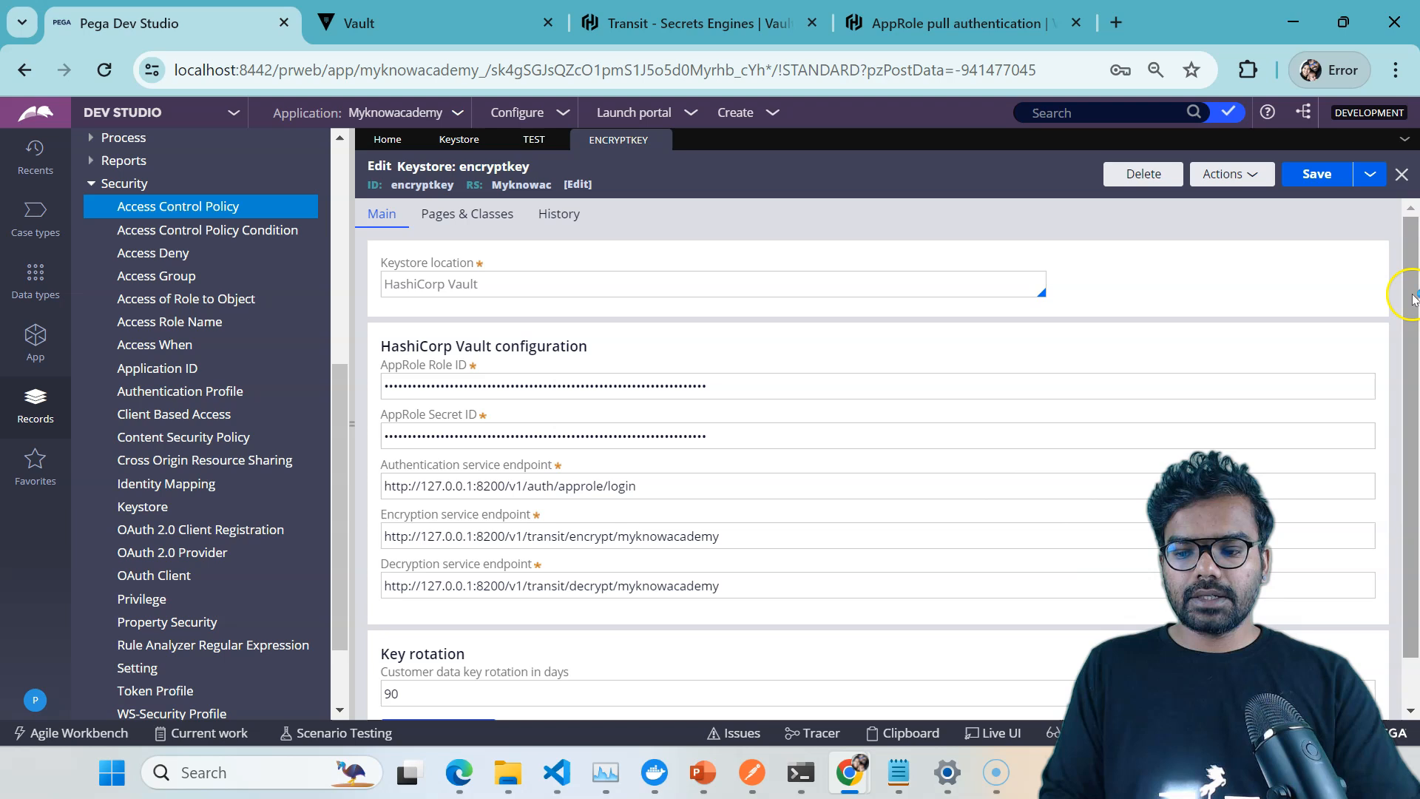
# Test the encryptkey keystore's connectivity and bring up the transit engine's key list in Vault.
pyautogui.scroll(-1, 1394, 507)
pyautogui.click(469, 679)
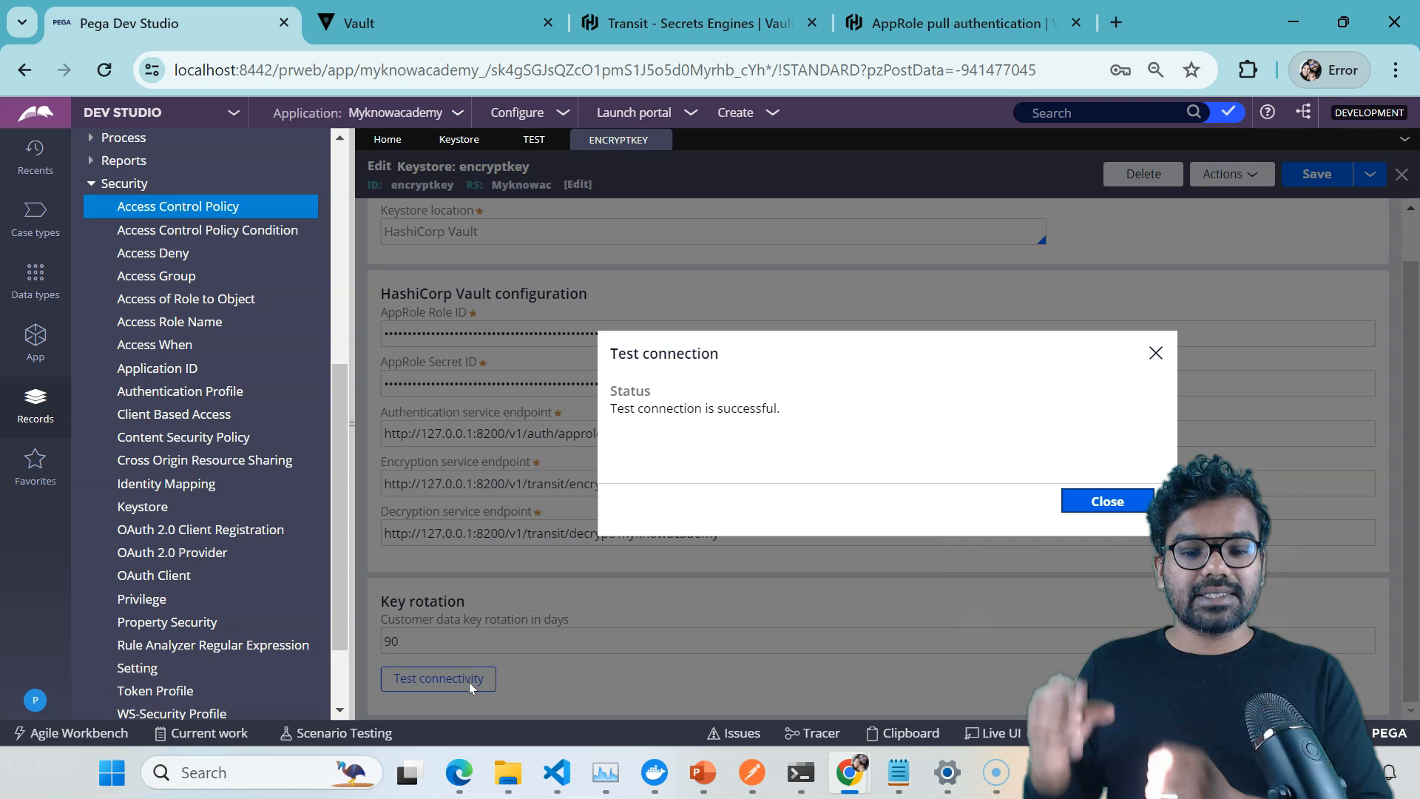
pyautogui.hotkey('ctrl', 'Tab')
pyautogui.click(396, 510)
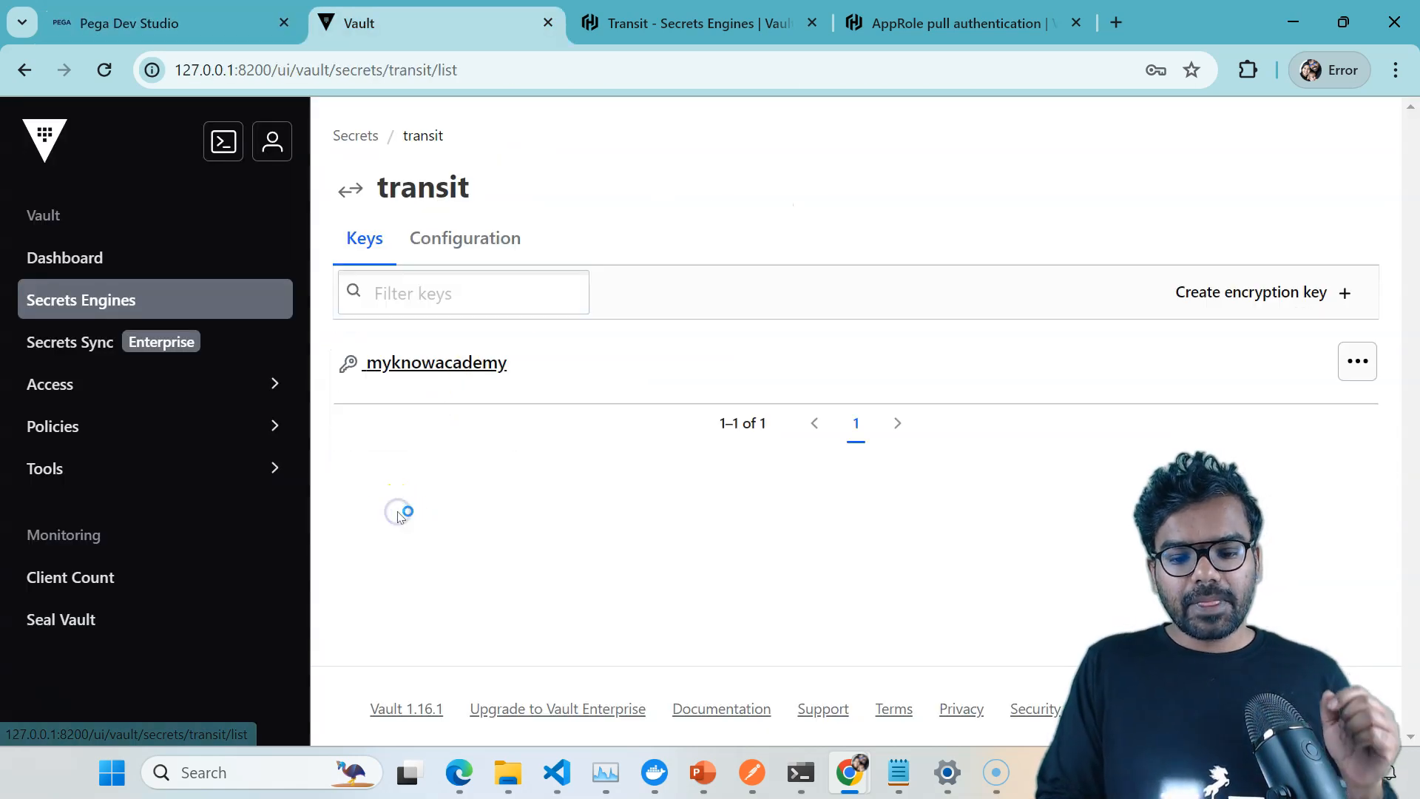
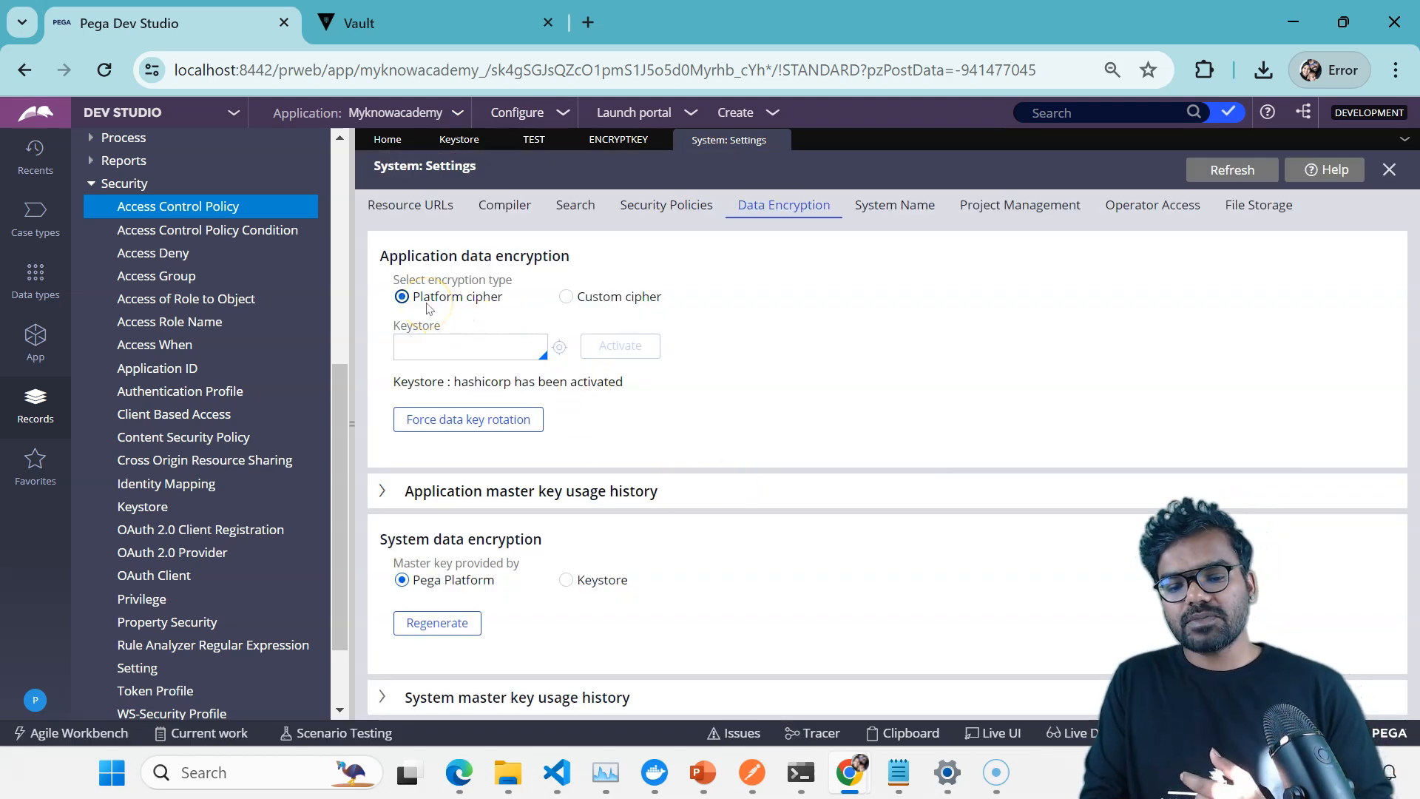
# Look at the Custom cipher settings for application data encryption and return to Platform cipher.
pyautogui.click(566, 297)
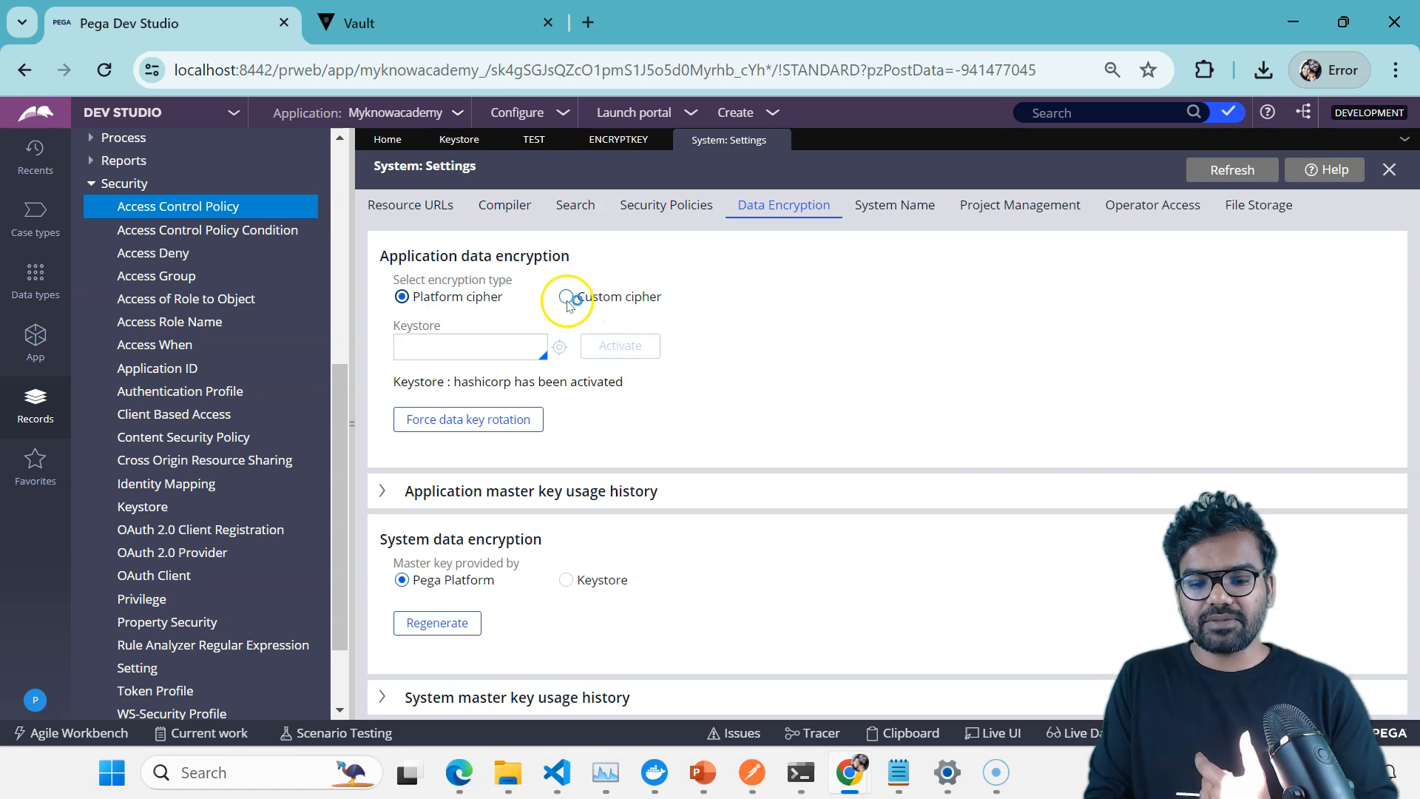
pyautogui.click(508, 352)
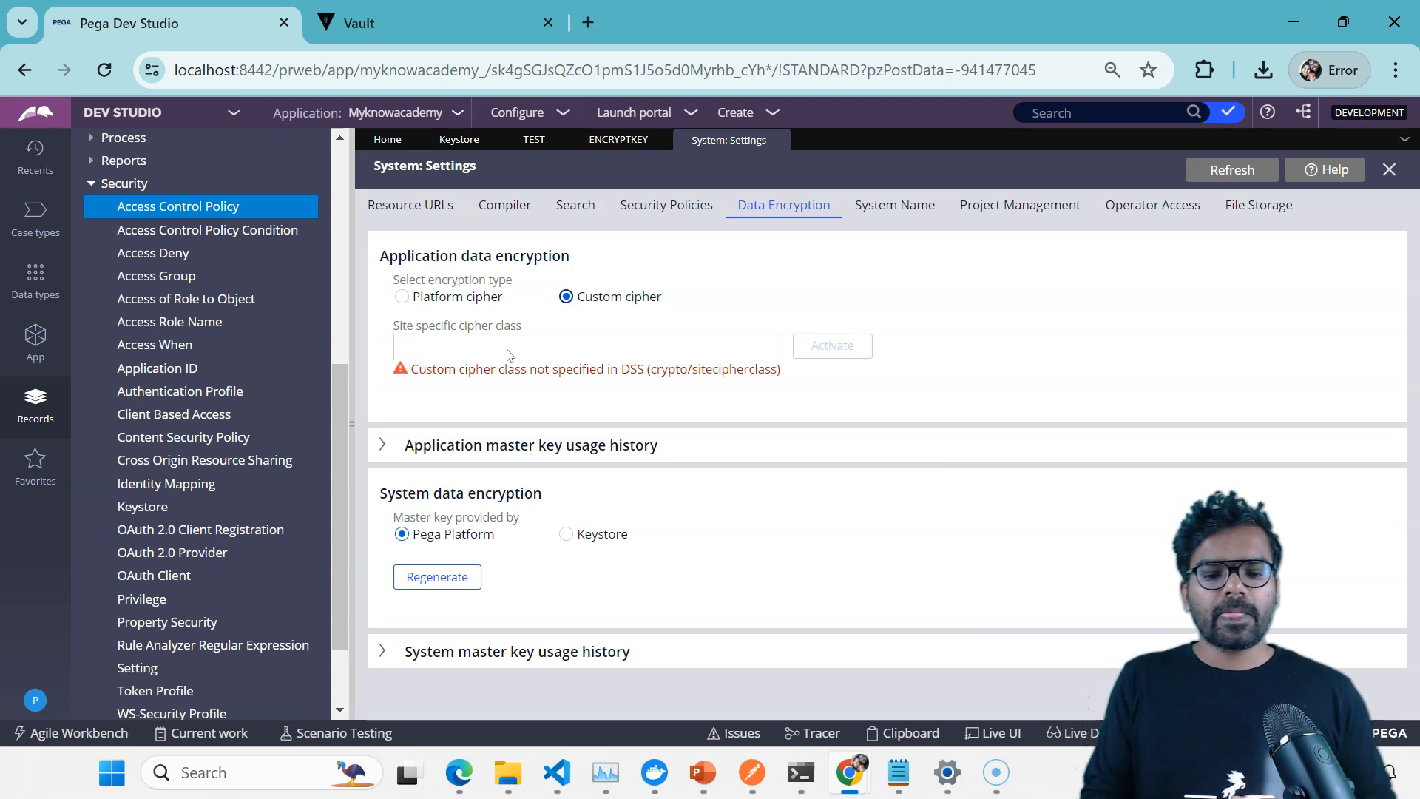
pyautogui.click(401, 297)
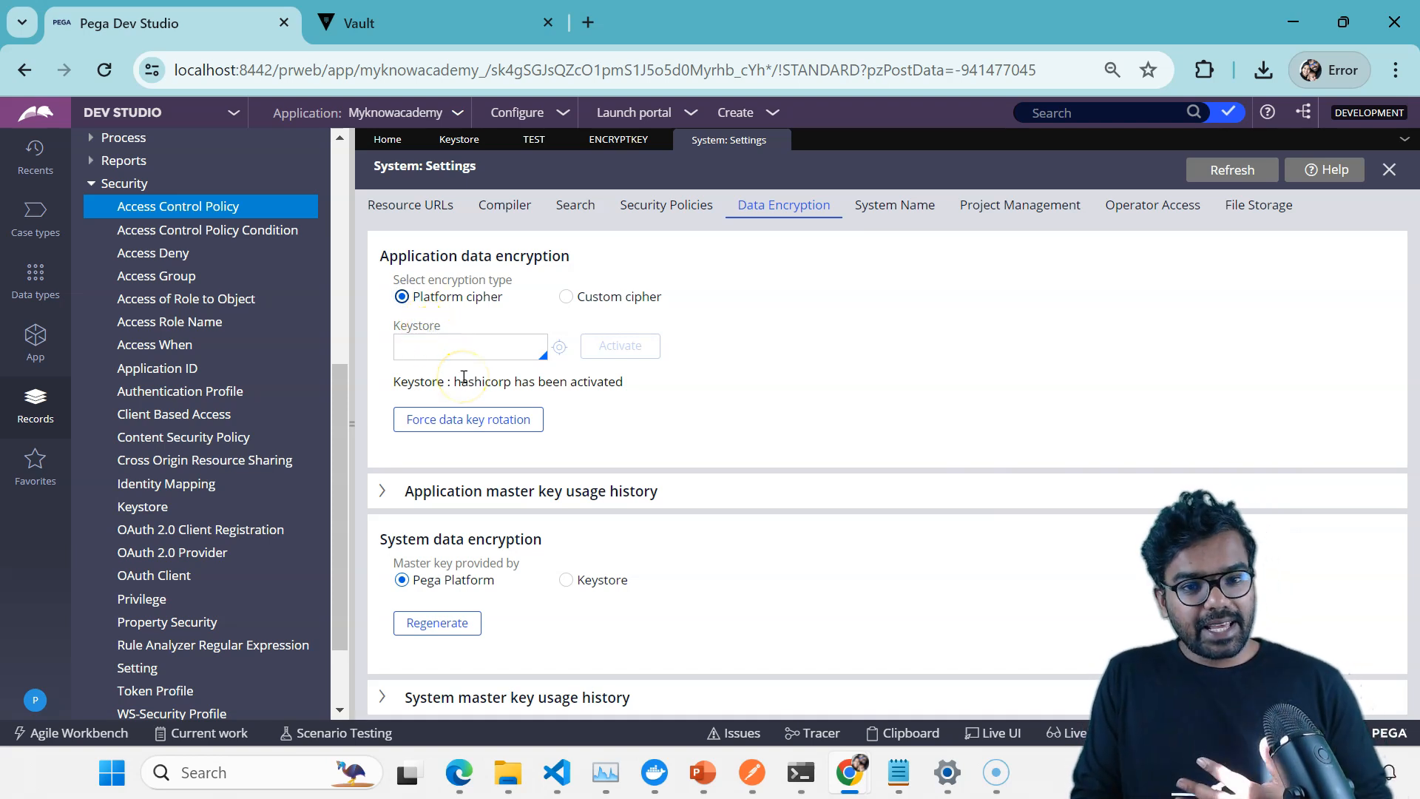
# Review the application master key usage history and collapse the section again.
pyautogui.click(485, 479)
pyautogui.click(545, 587)
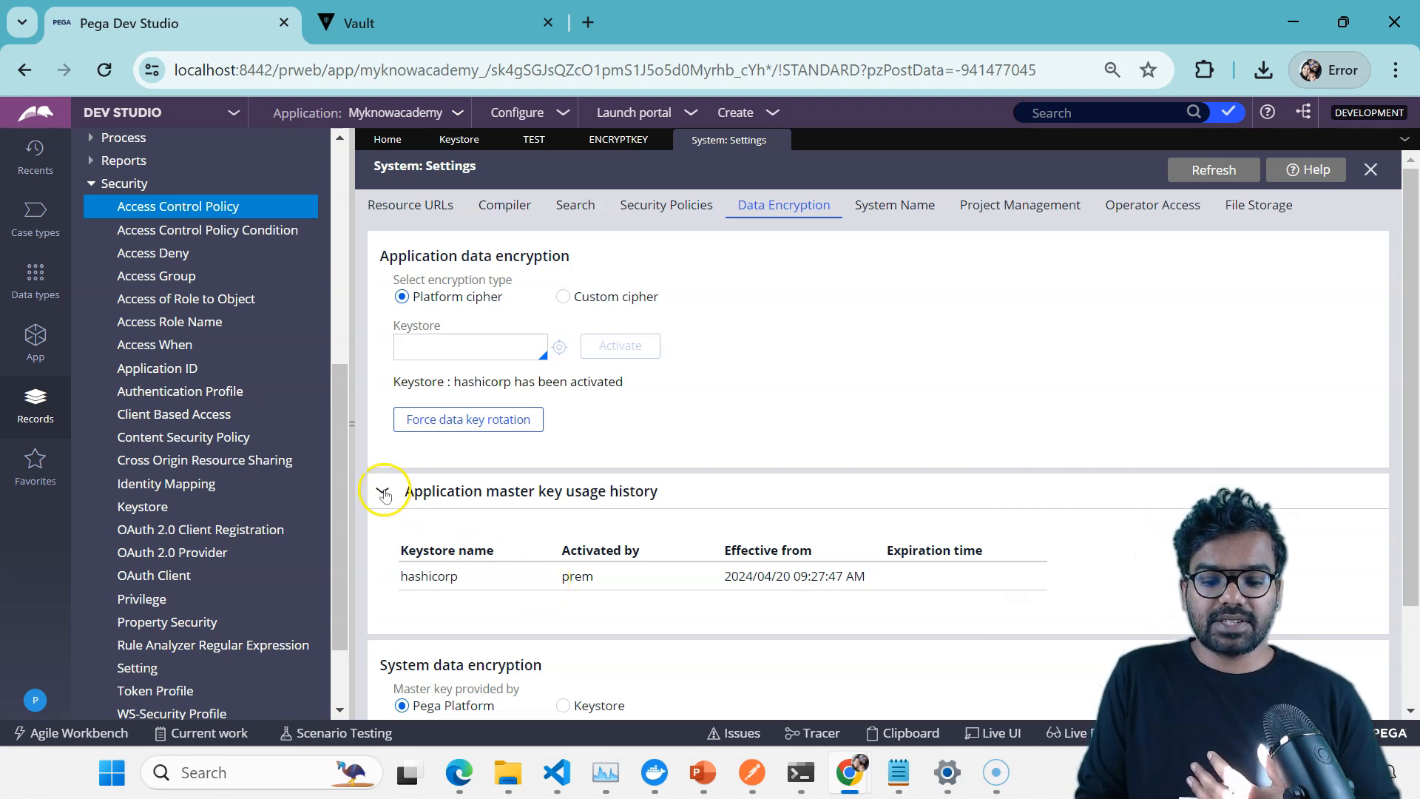
pyautogui.click(383, 491)
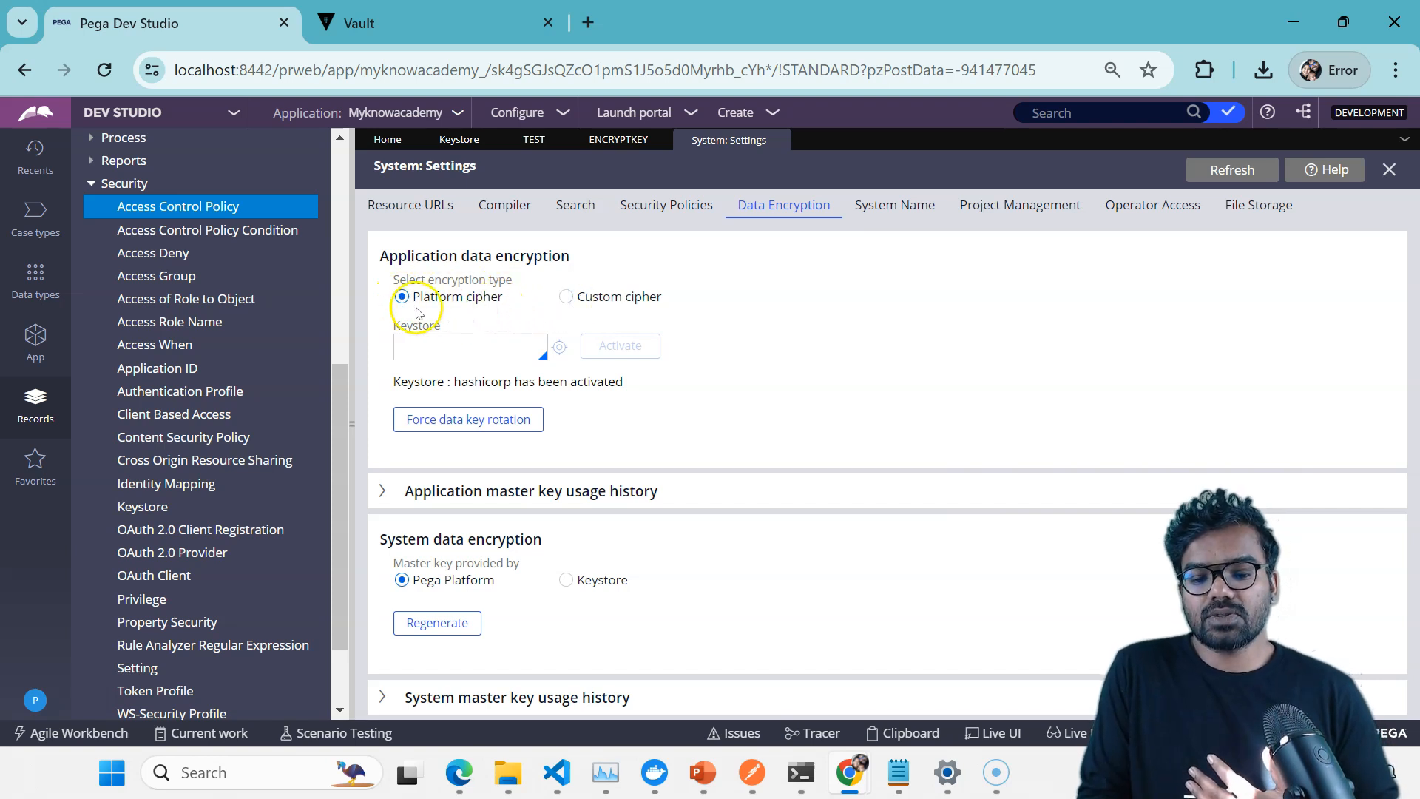
# Try to activate the encryptkey keystore for application data encryption with the Platform cipher and apply the change.
pyautogui.click(434, 353)
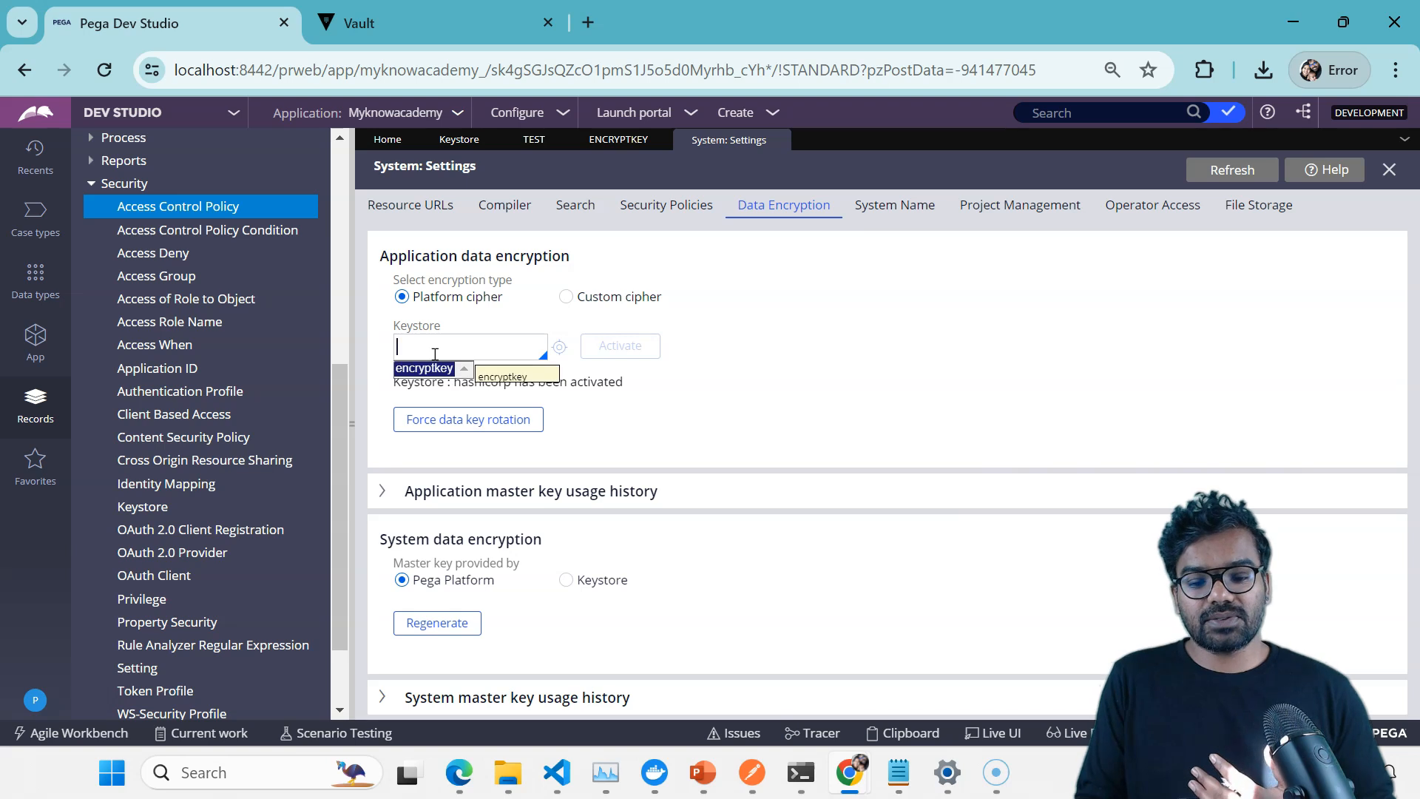
pyautogui.click(425, 366)
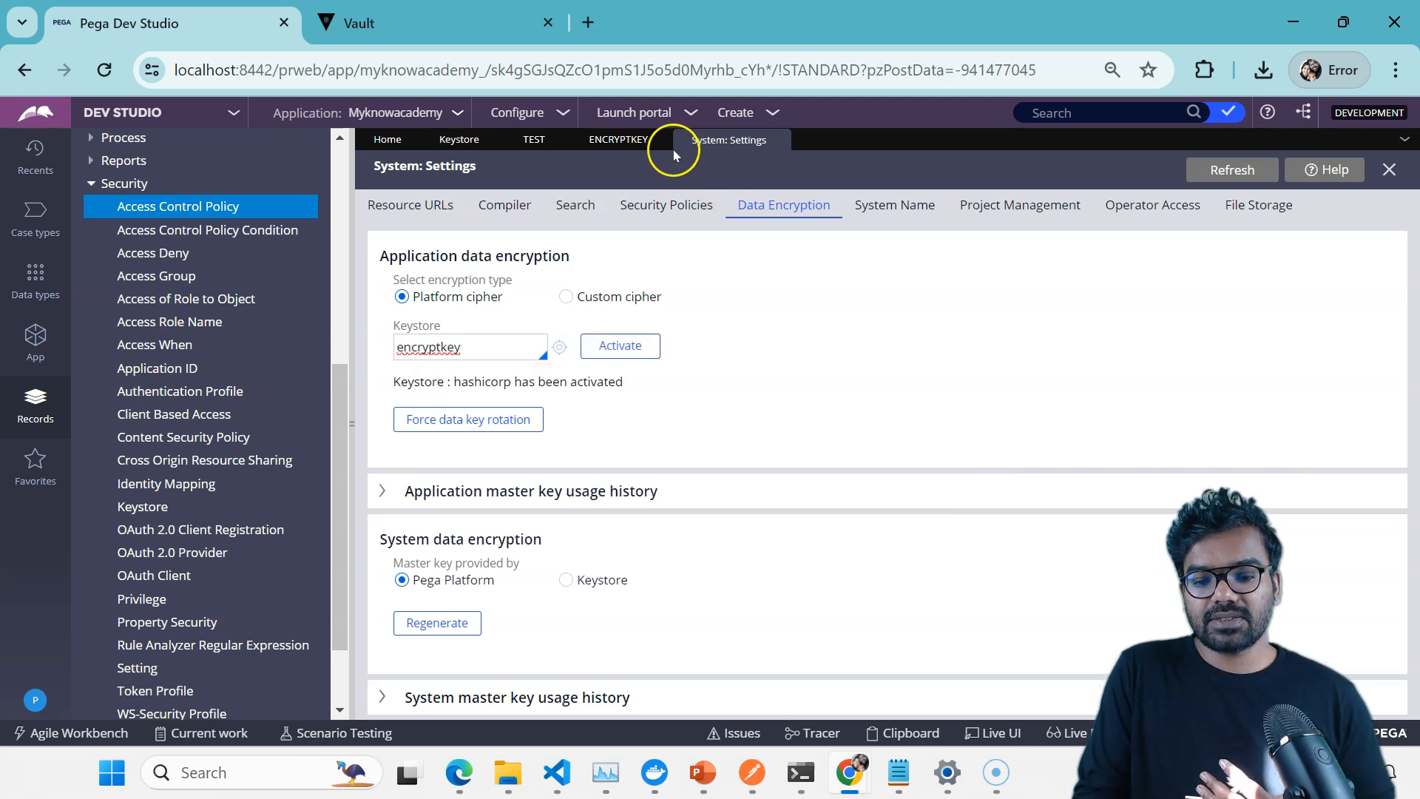
pyautogui.click(628, 140)
pyautogui.click(712, 142)
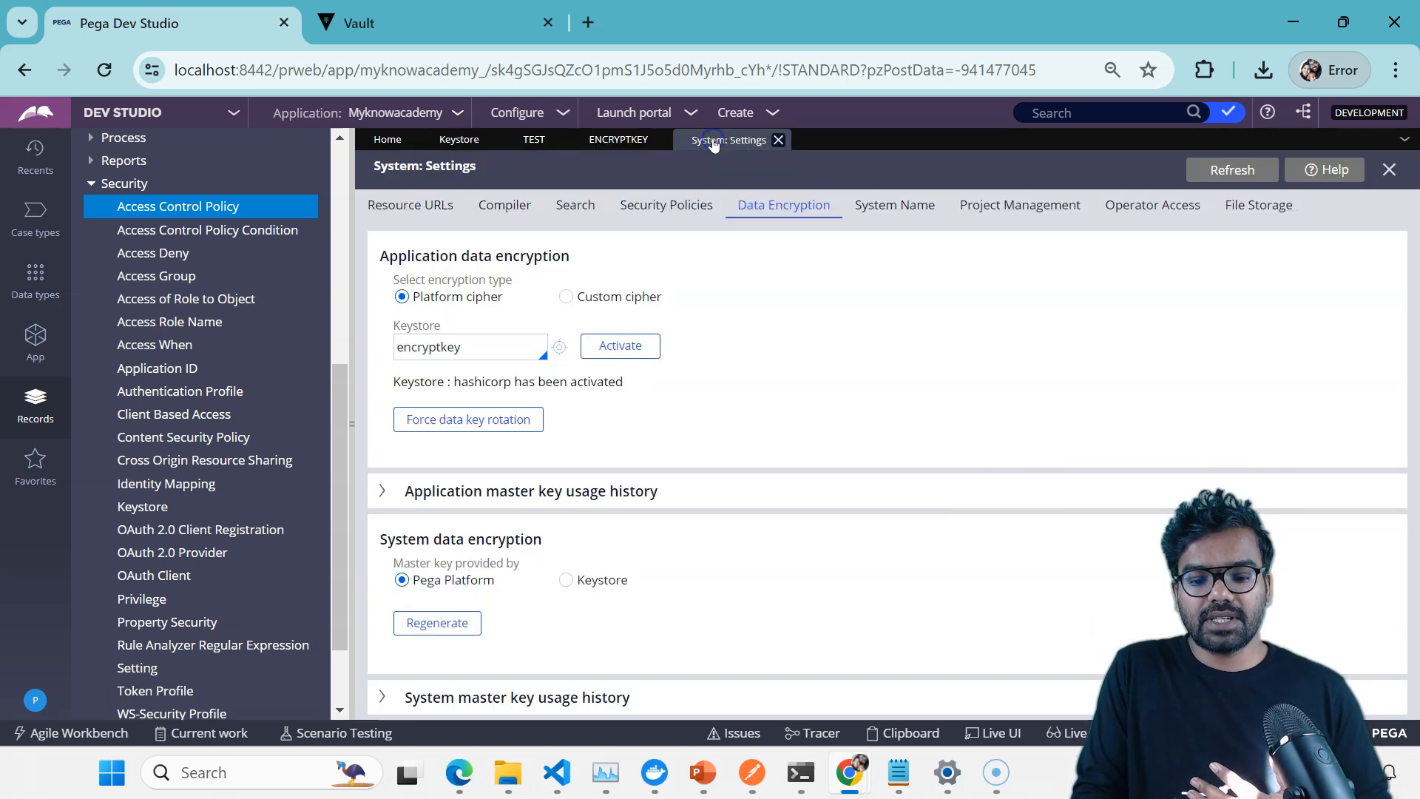
pyautogui.click(623, 345)
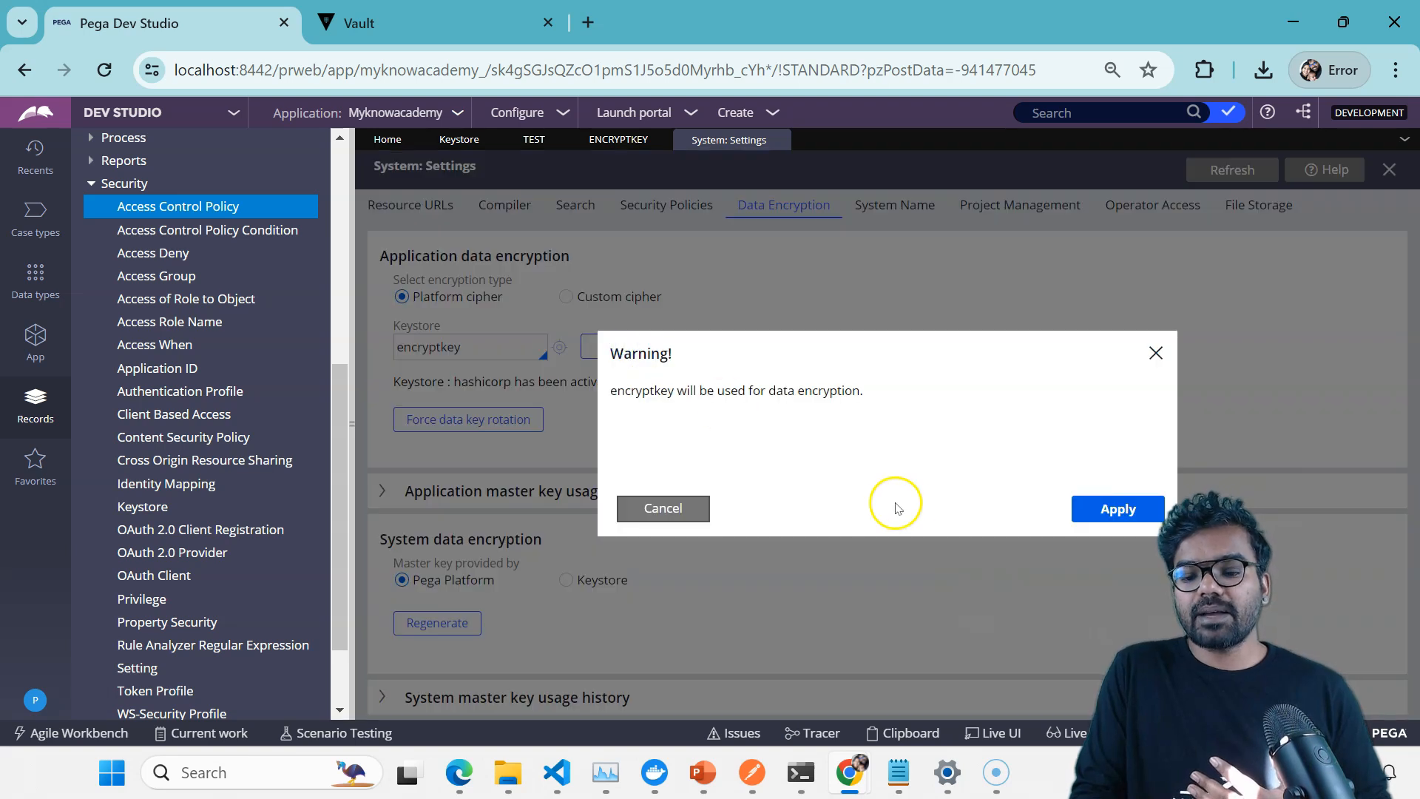
pyautogui.click(1118, 509)
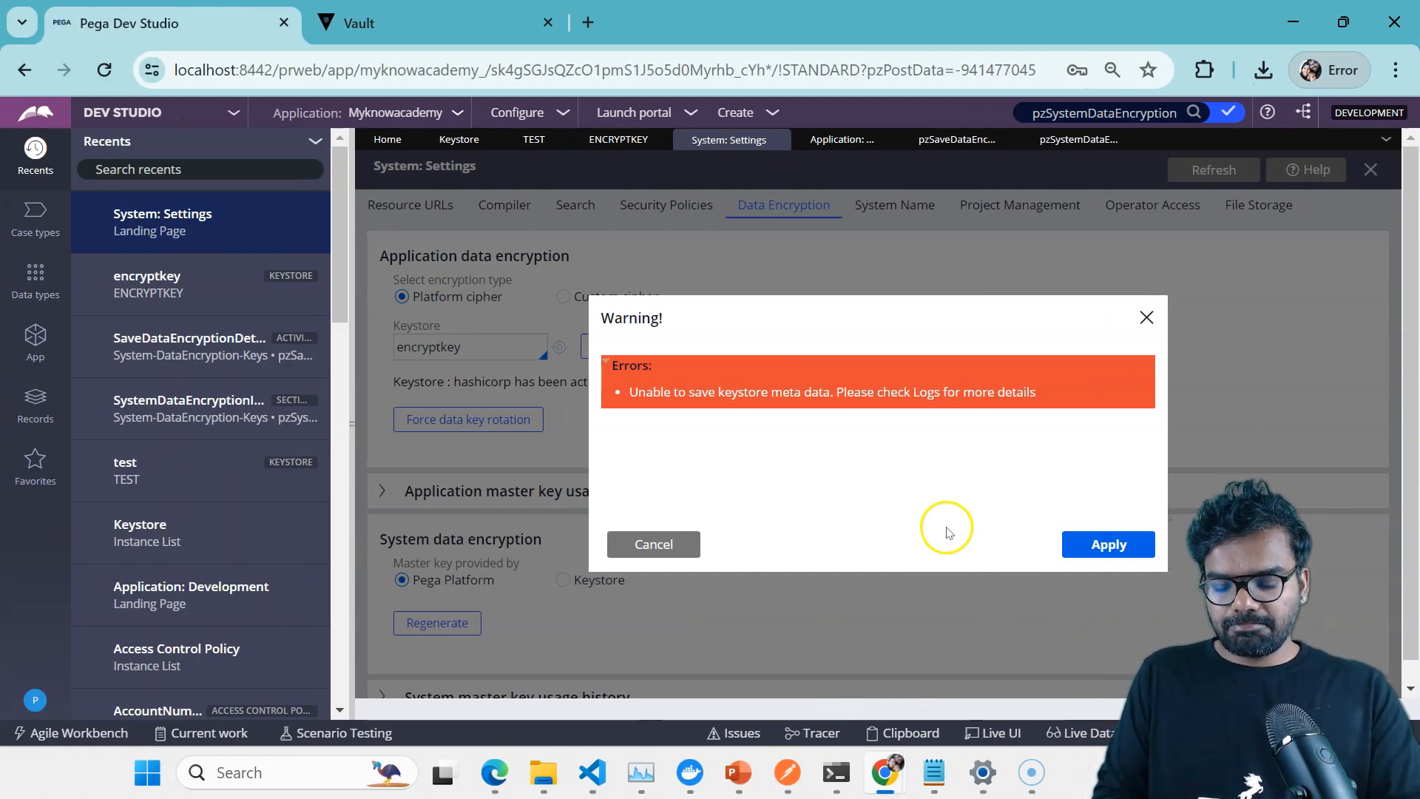
# Inspect the failed Java step of the pzSaveDataEncryptionDetails activity in Tracer, including its step status details.
pyautogui.moveTo(884, 771)
pyautogui.click(809, 686)
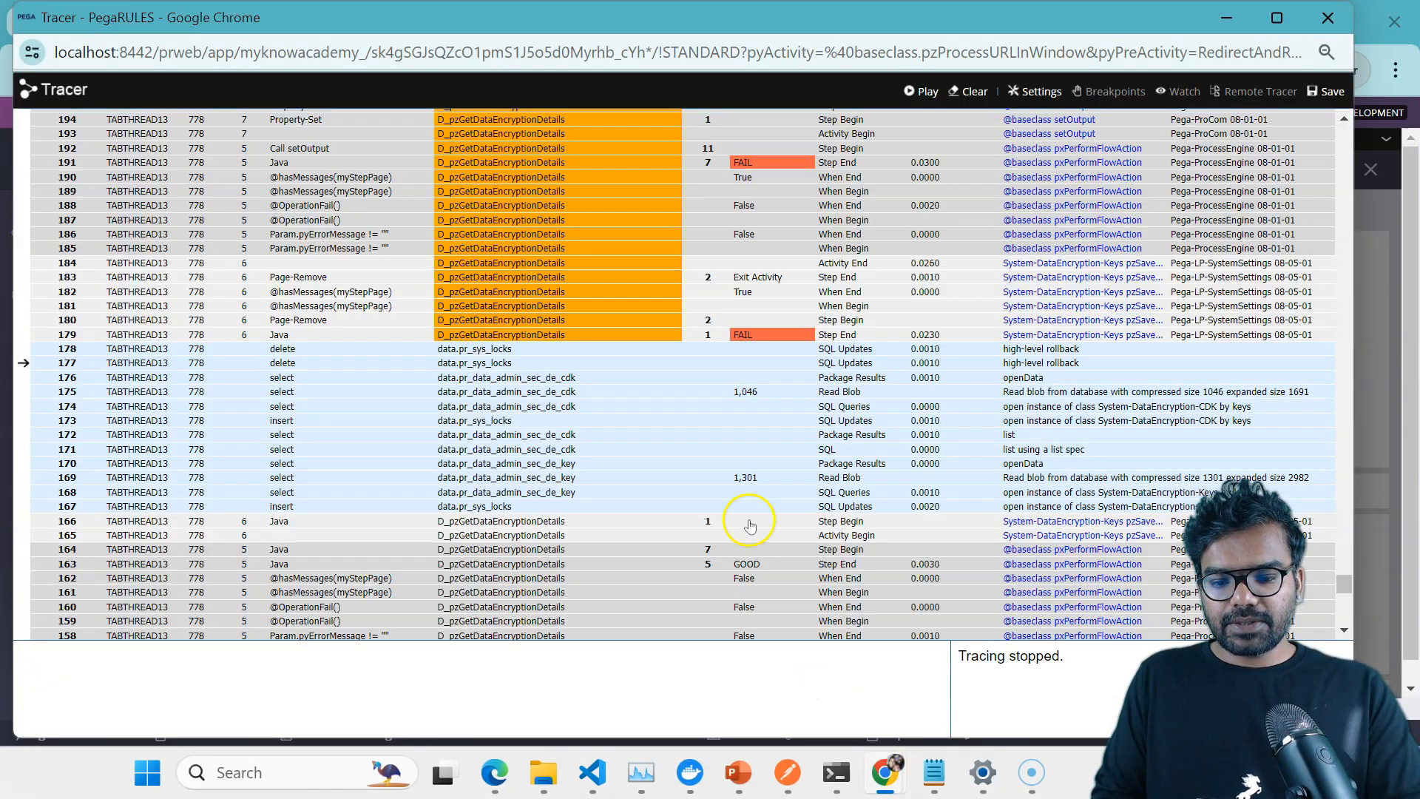
pyautogui.click(741, 335)
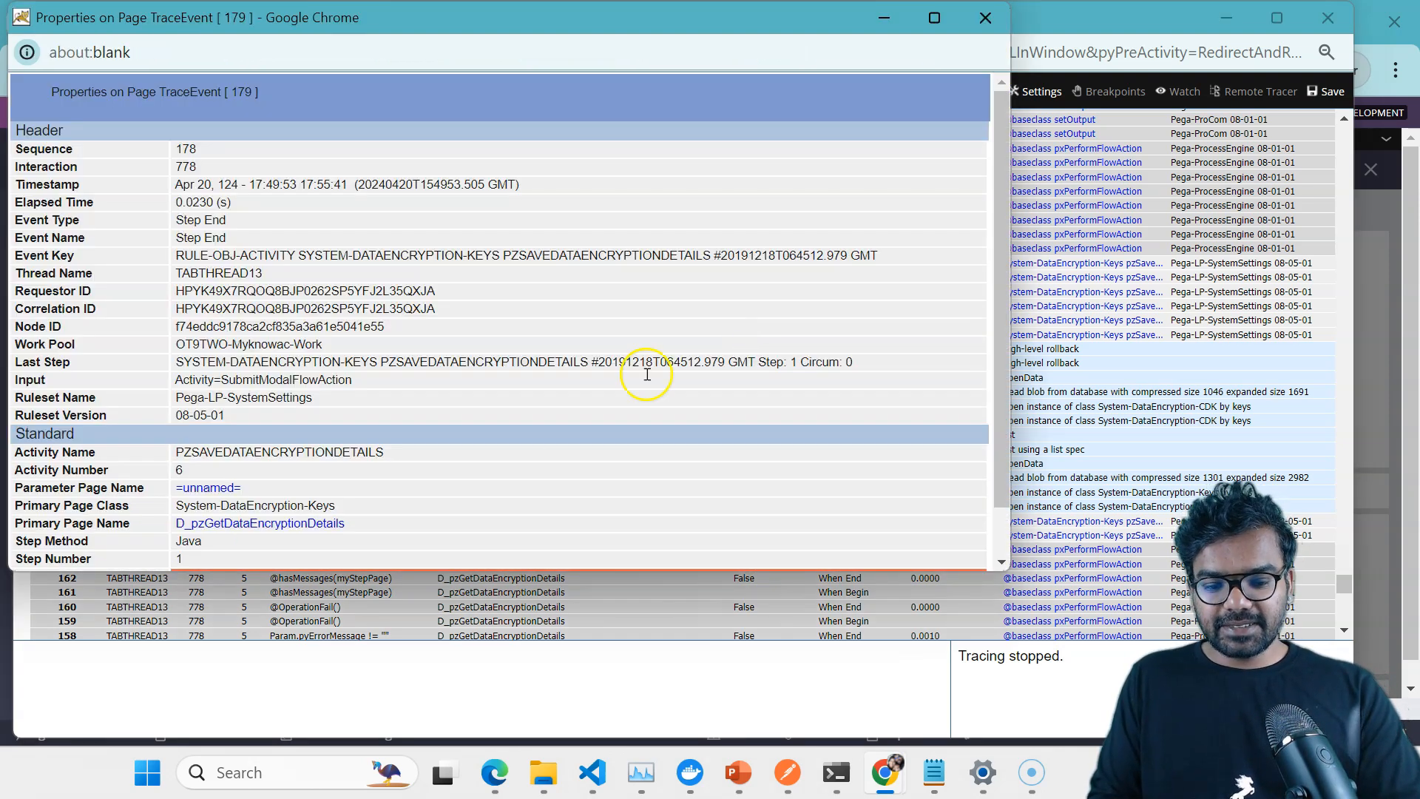
pyautogui.moveTo(1009, 374); pyautogui.dragTo(1009, 425)
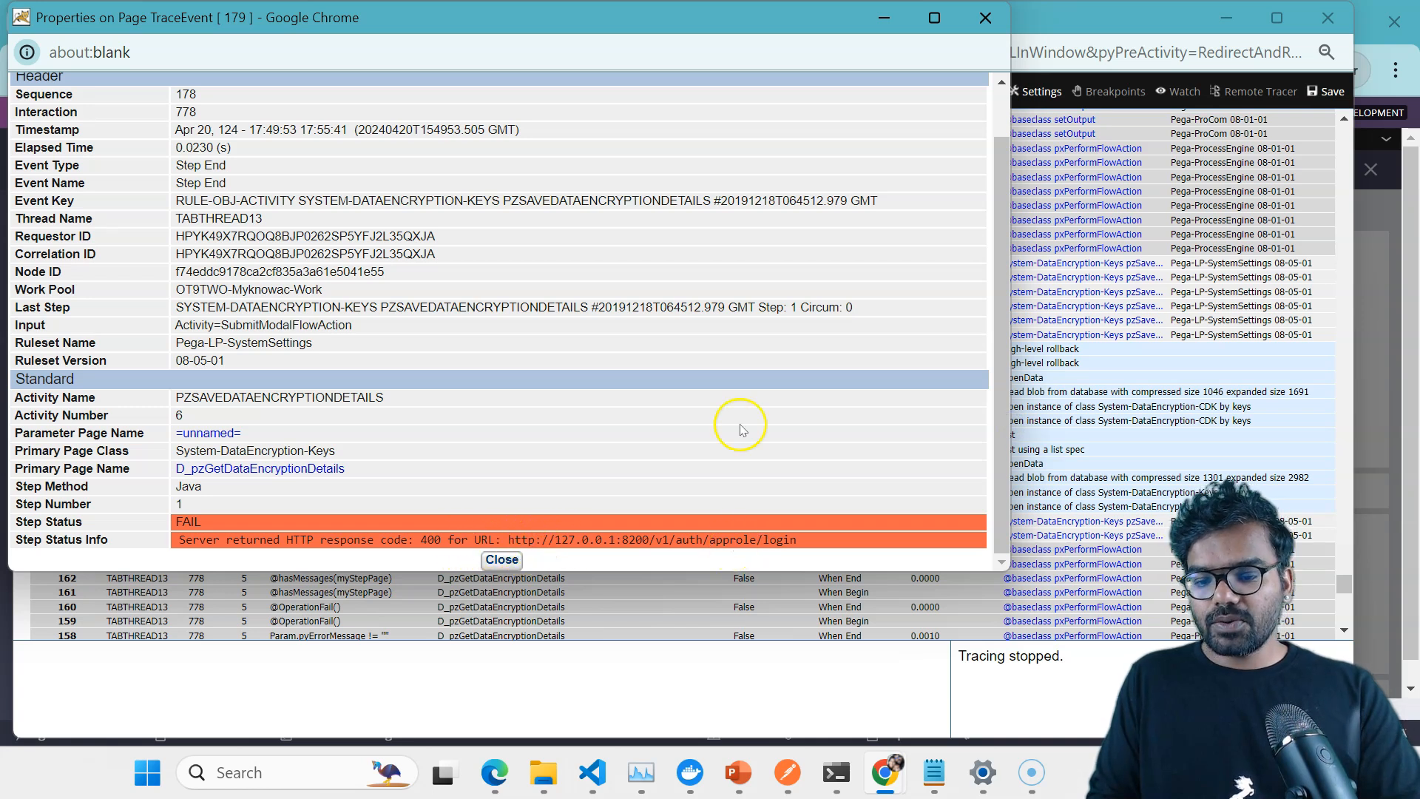
pyautogui.click(884, 18)
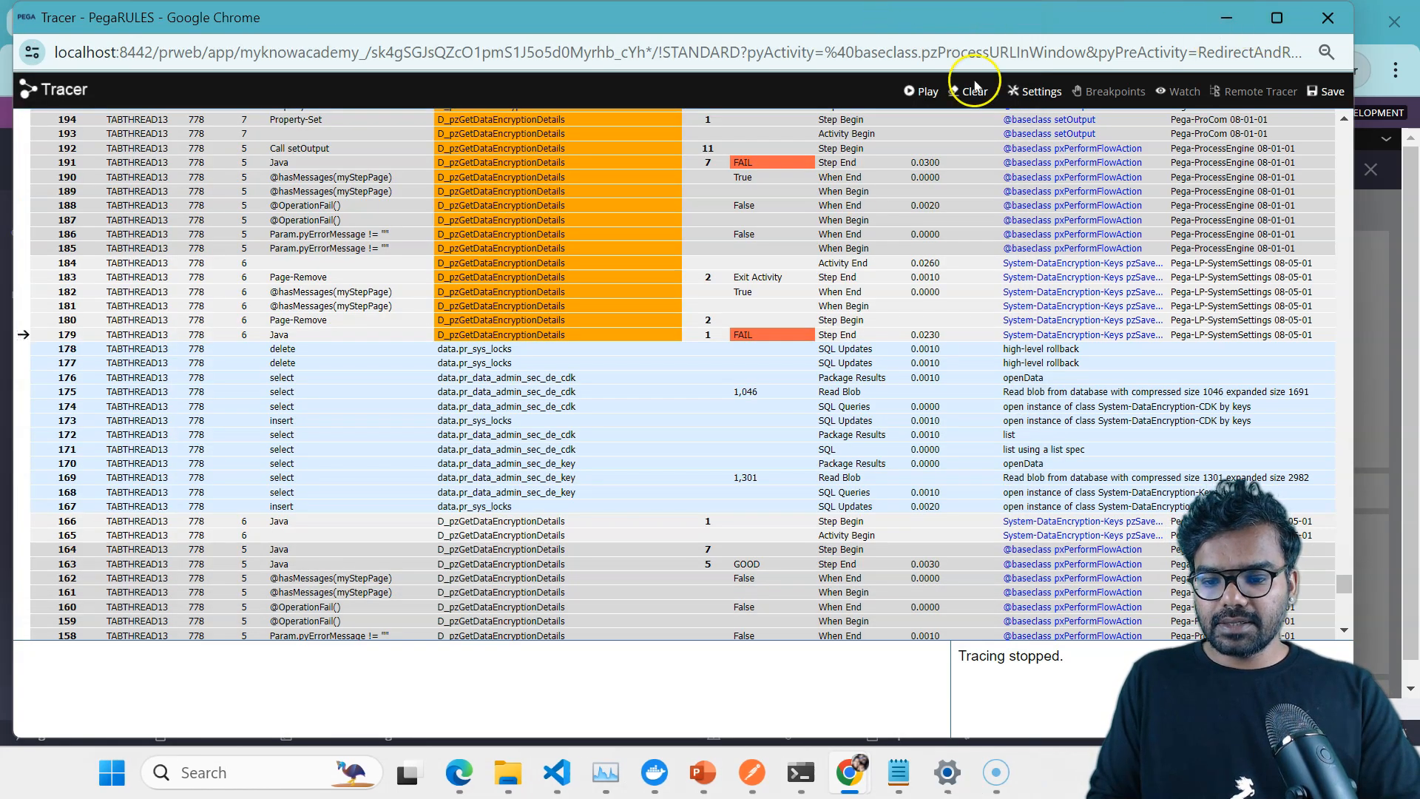
pyautogui.click(1226, 18)
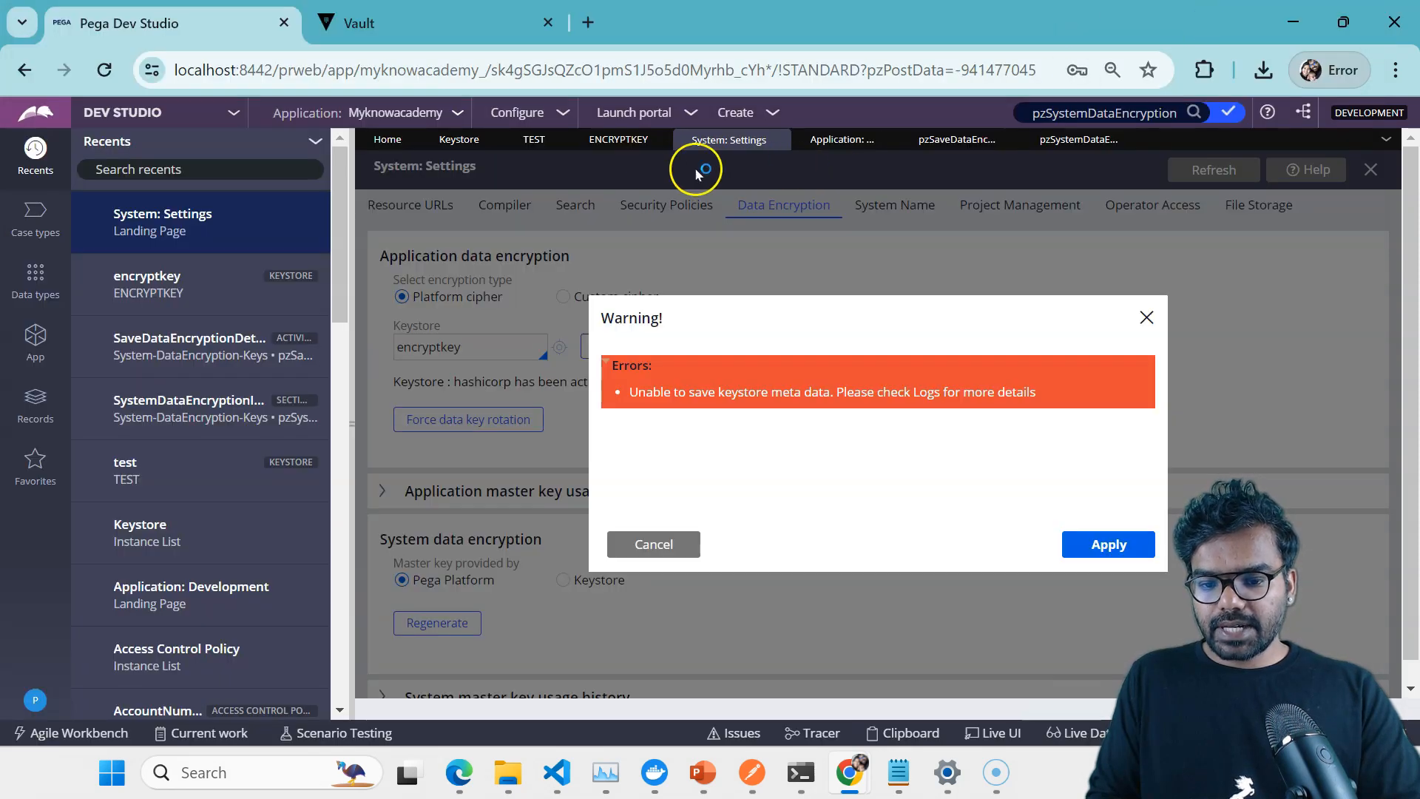
# Run the connectivity test again from the encryptkey keystore rule and dismiss its result.
pyautogui.click(616, 148)
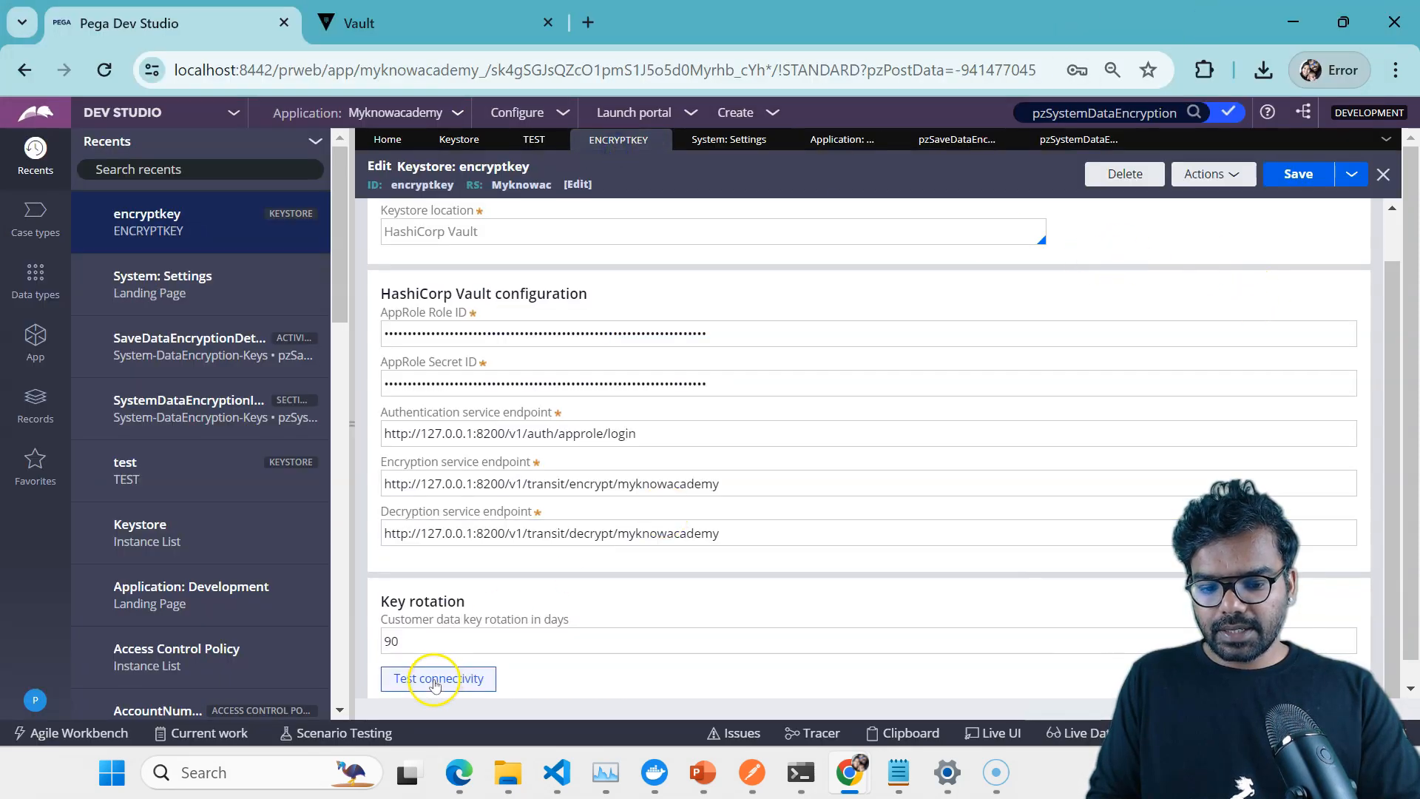
pyautogui.click(435, 679)
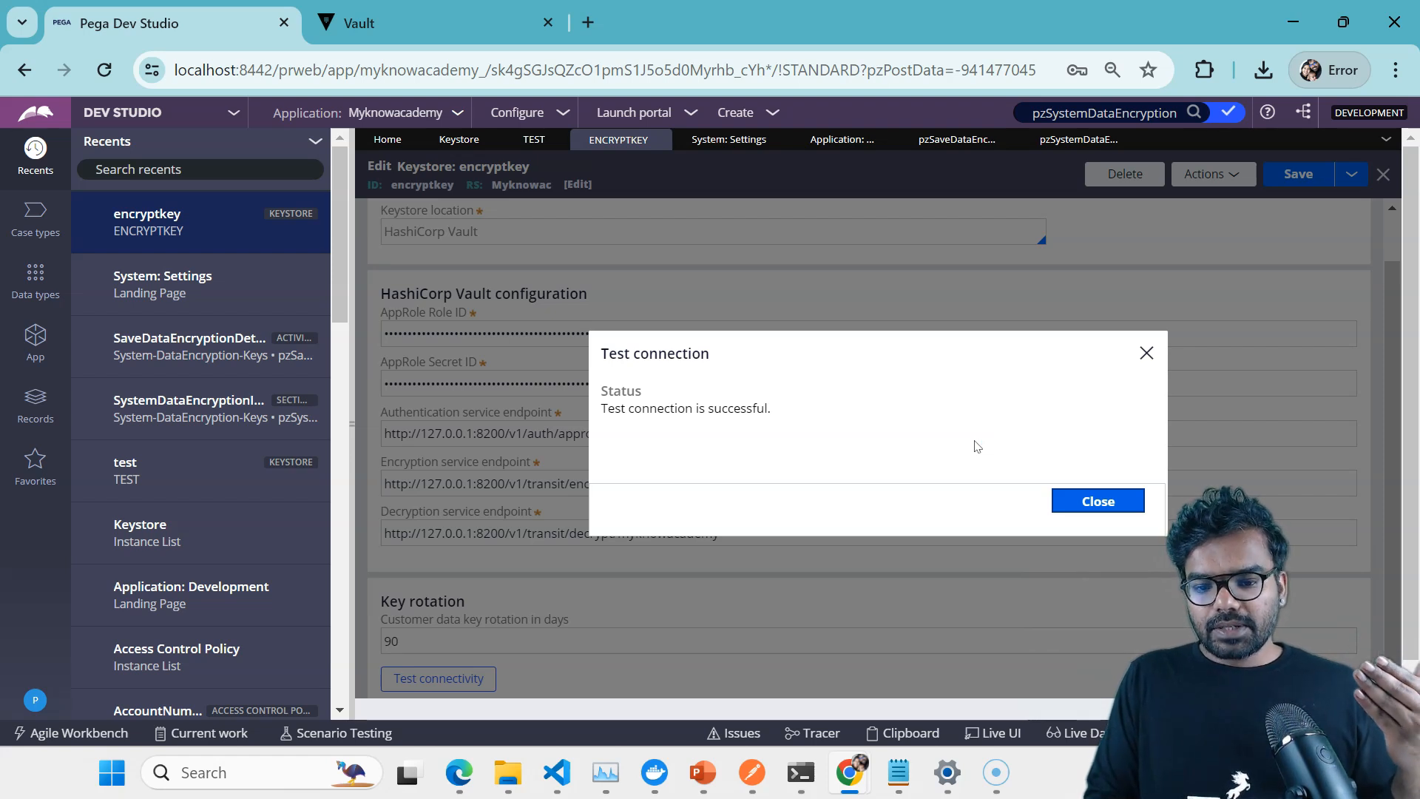
pyautogui.click(923, 443)
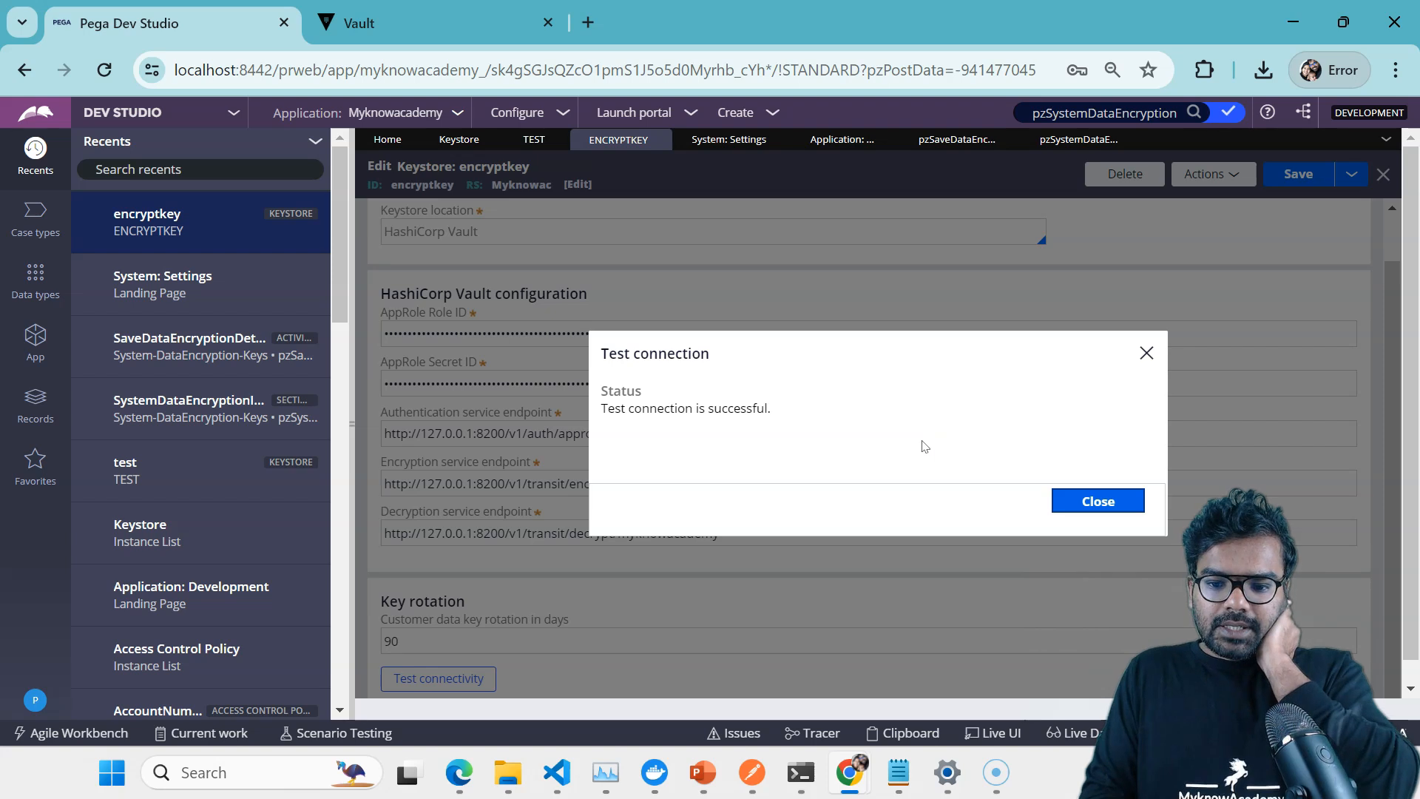
pyautogui.click(1146, 353)
# Switch to pgAdmin and view all rows of the pr_data_admin_sec_cert table.
pyautogui.moveTo(458, 769)
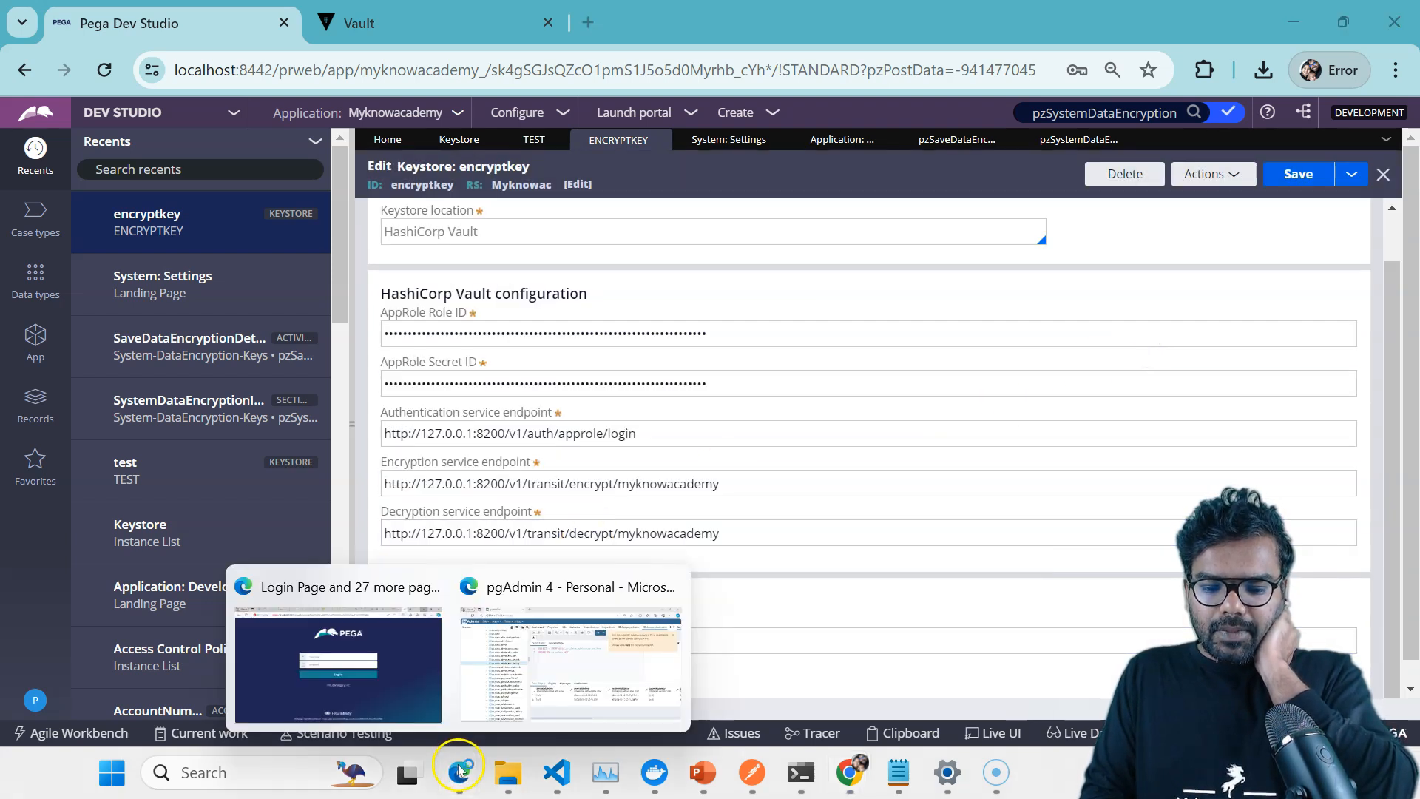
pyautogui.click(518, 662)
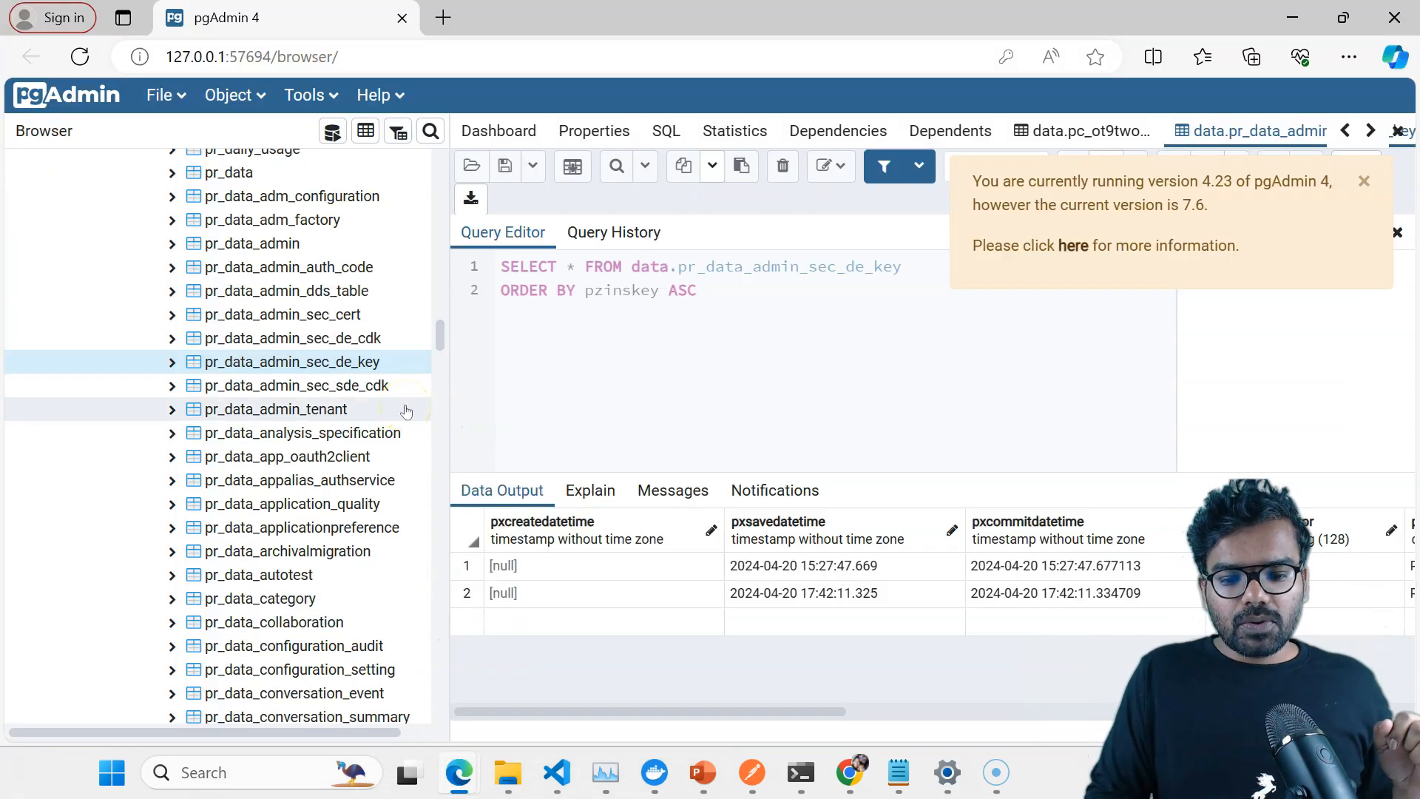
pyautogui.rightClick(341, 324)
pyautogui.moveTo(405, 462)
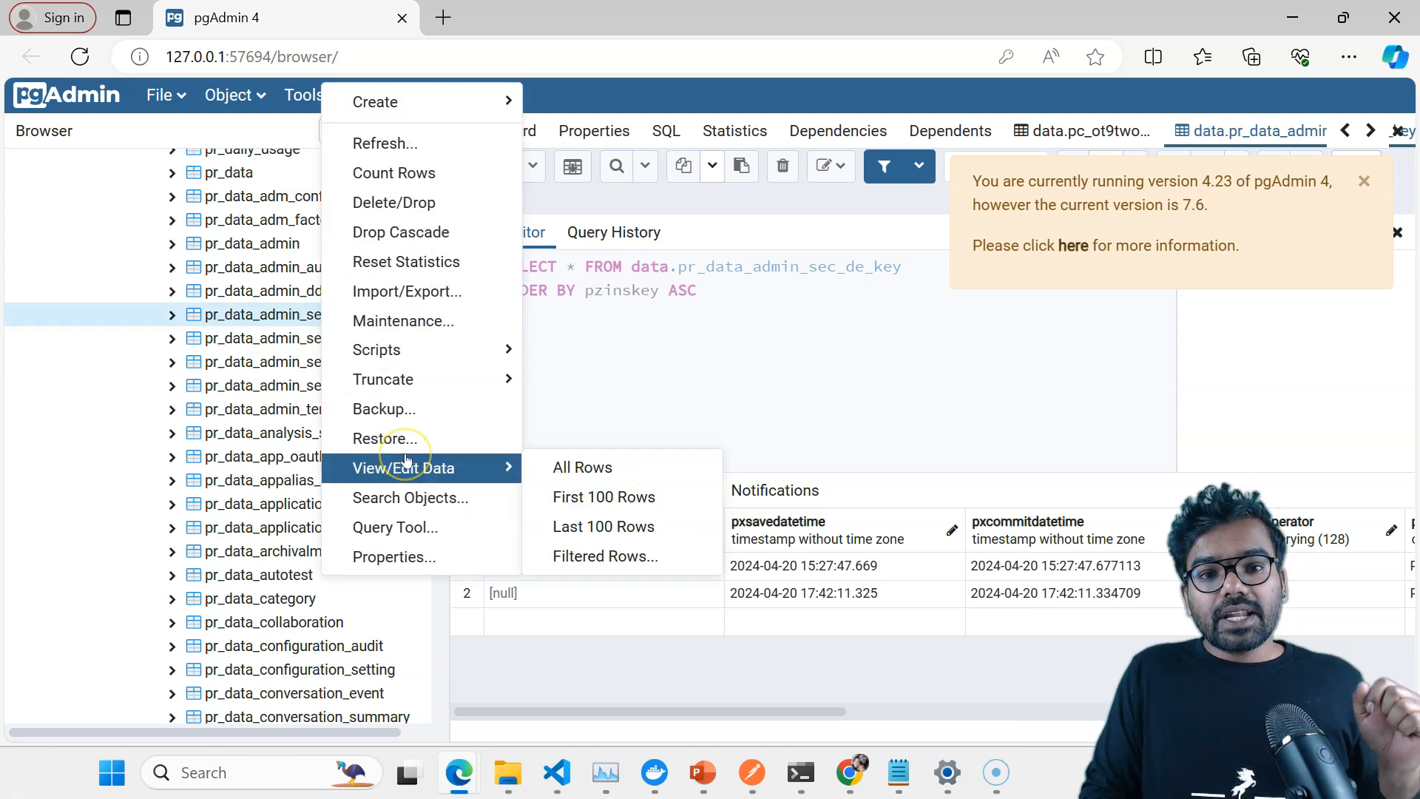
pyautogui.click(548, 467)
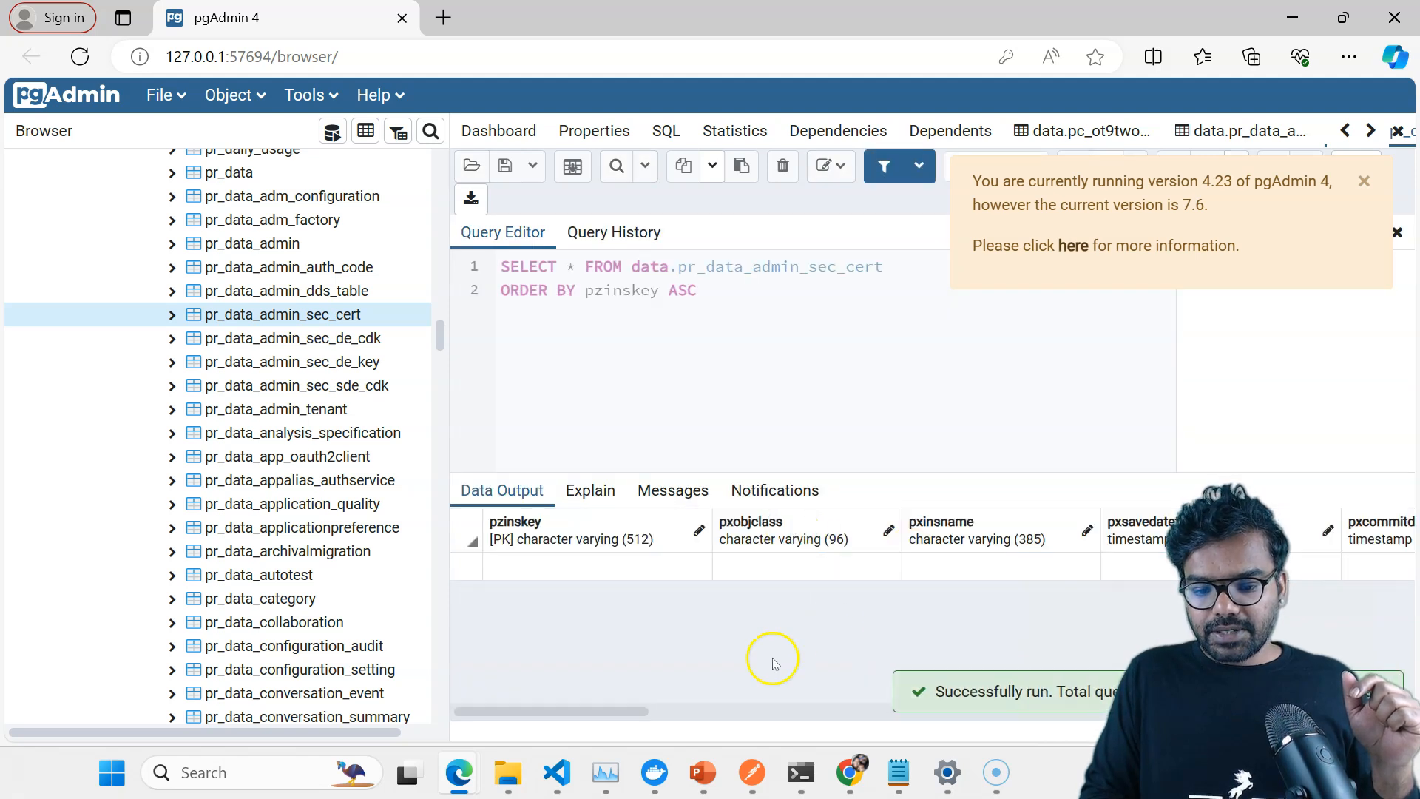
pyautogui.moveTo(605, 711); pyautogui.dragTo(454, 686)
# View all rows of the pr_data_admin_sec_de_cdk table and look through its columns.
pyautogui.rightClick(339, 337)
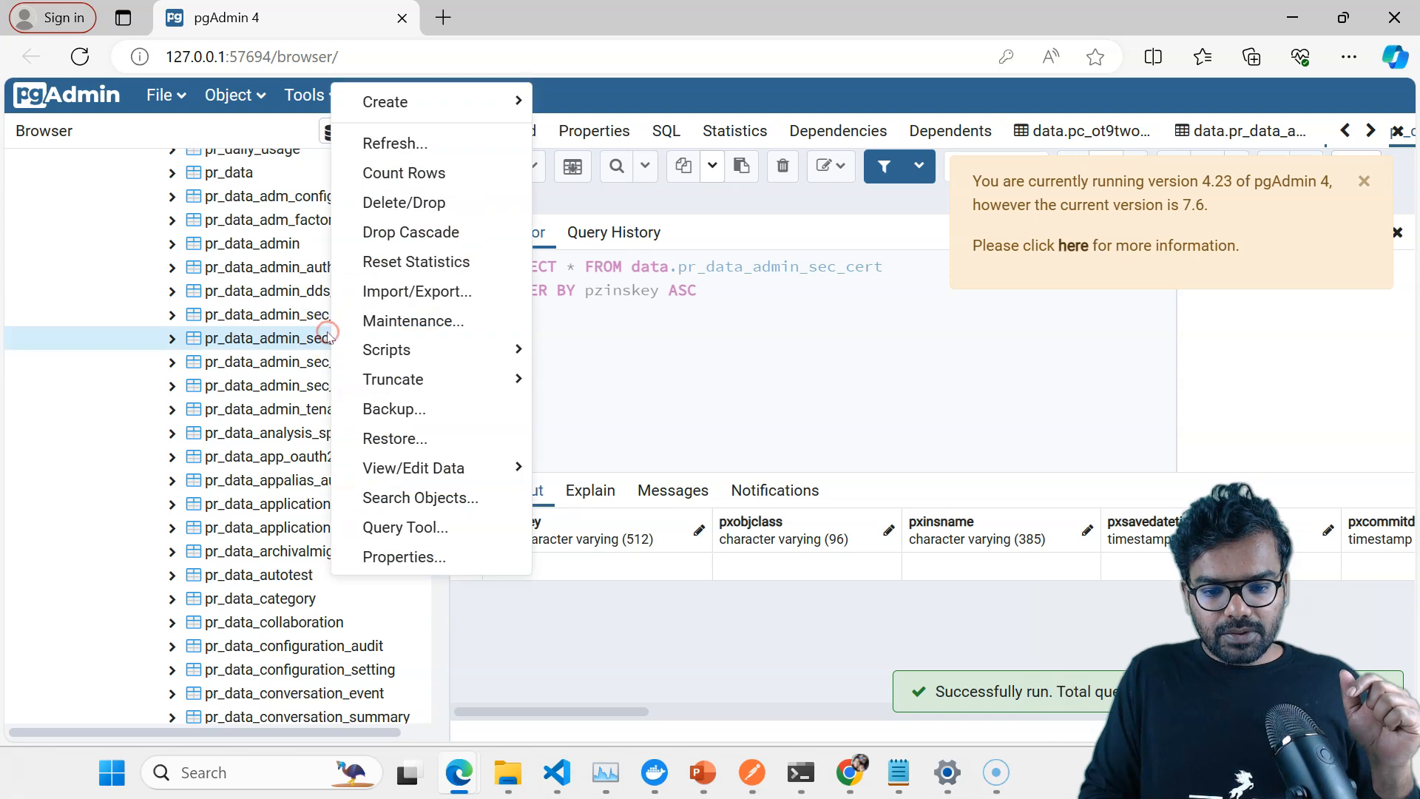
pyautogui.moveTo(435, 469)
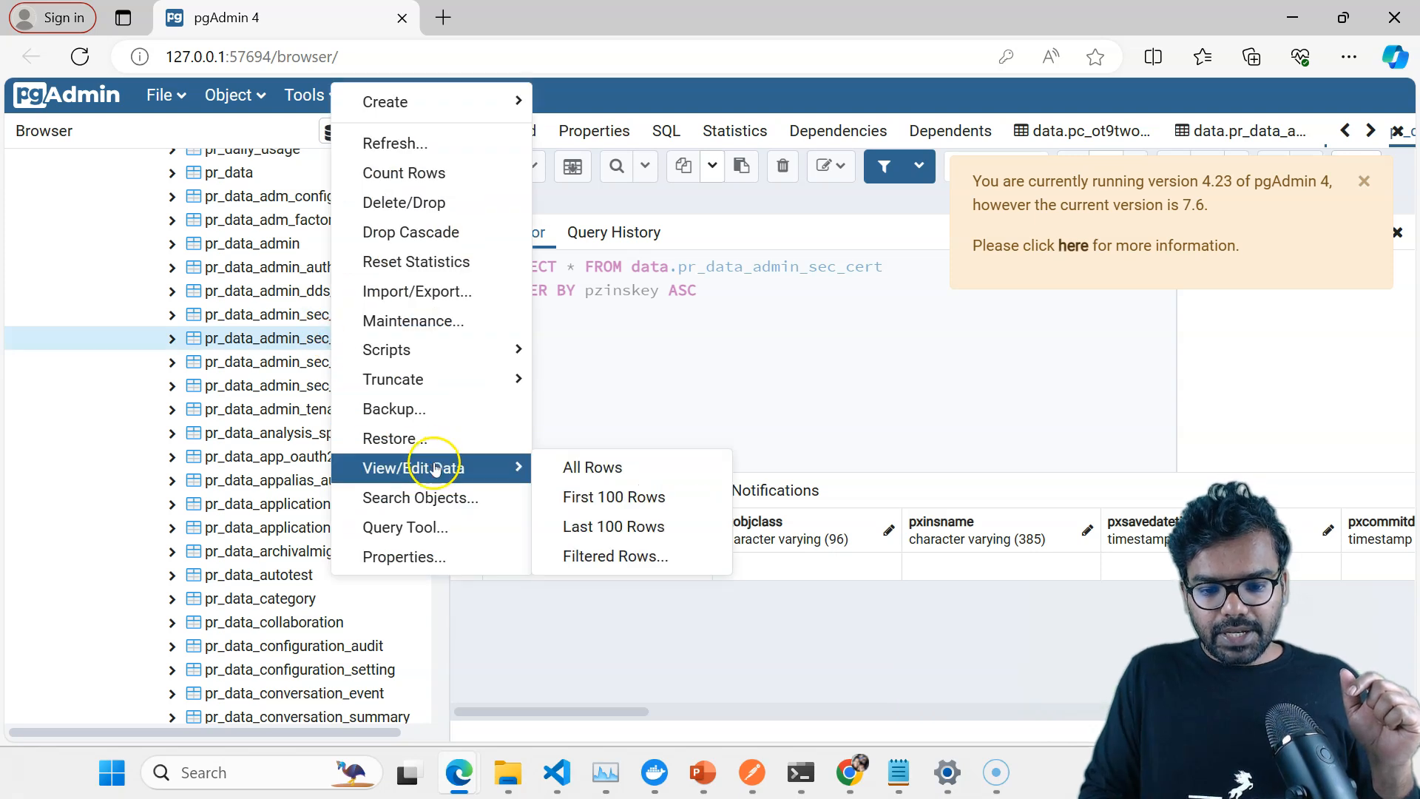
pyautogui.click(619, 466)
pyautogui.moveTo(634, 712); pyautogui.dragTo(1065, 709)
pyautogui.moveTo(1173, 709); pyautogui.dragTo(890, 684)
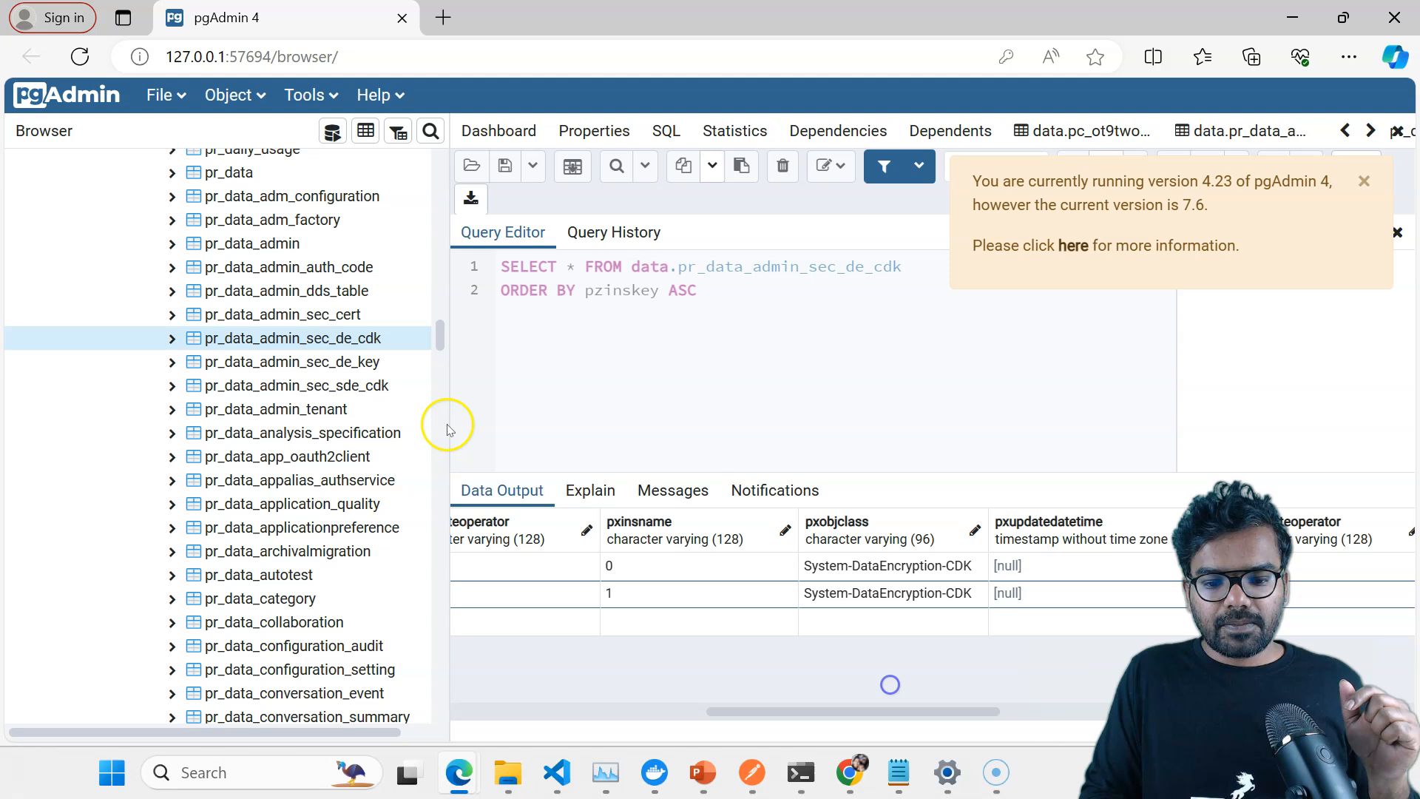
# Truncate the pr_data_admin_sec_de_cdk table and confirm the truncation.
pyautogui.rightClick(351, 341)
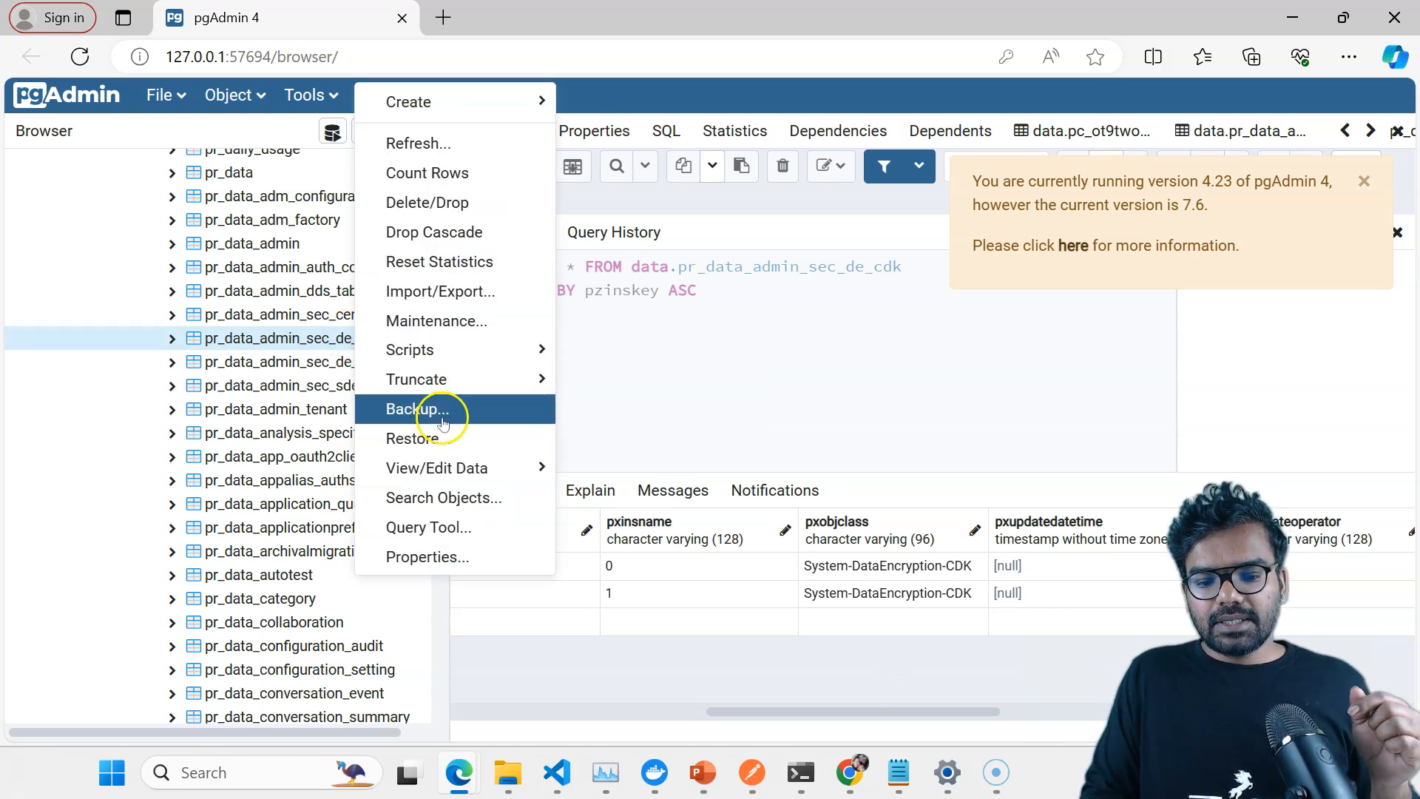
pyautogui.moveTo(436, 379)
pyautogui.click(639, 389)
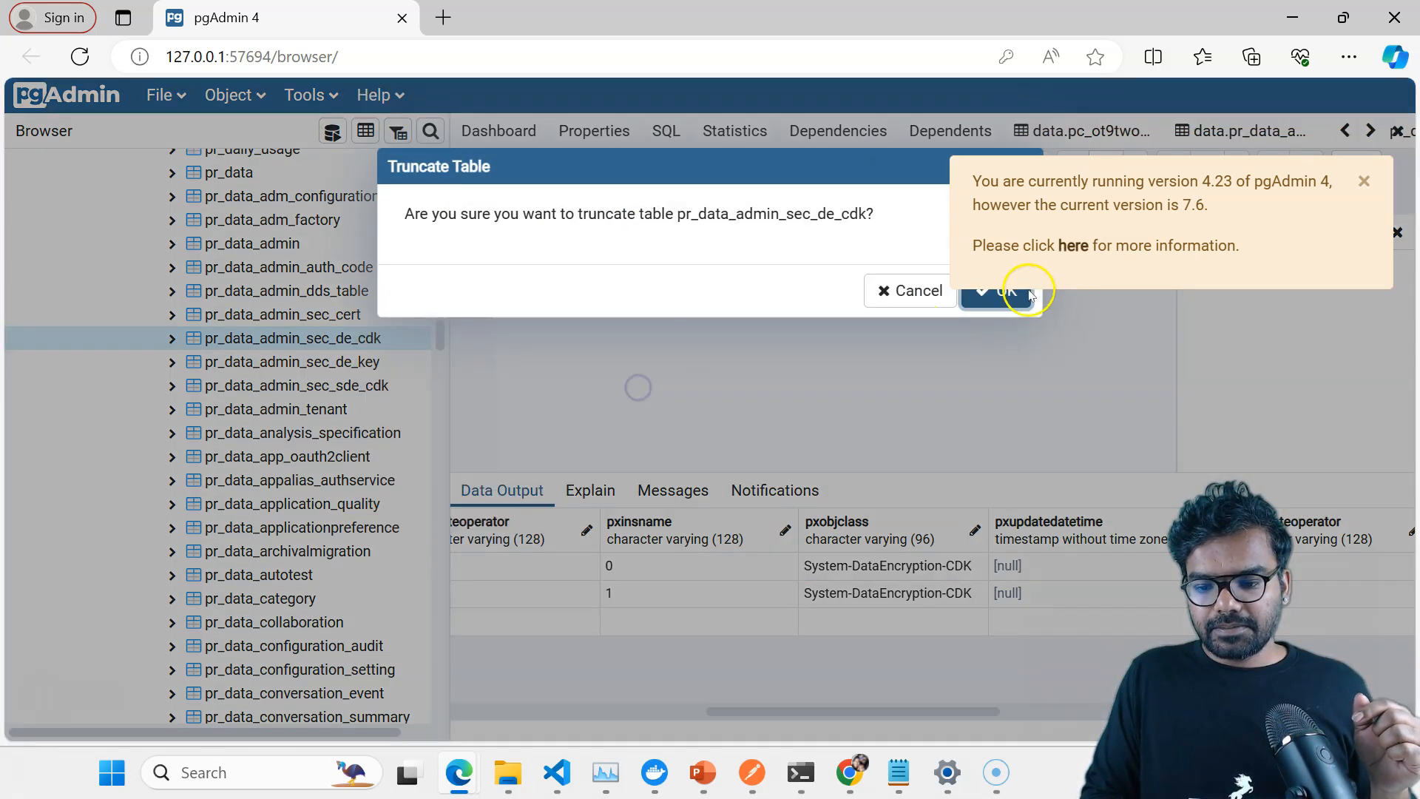
pyautogui.click(994, 296)
# View all rows of the pr_data_admin_sec_de_key table, and truncate that table.
pyautogui.click(351, 362)
pyautogui.rightClick(350, 362)
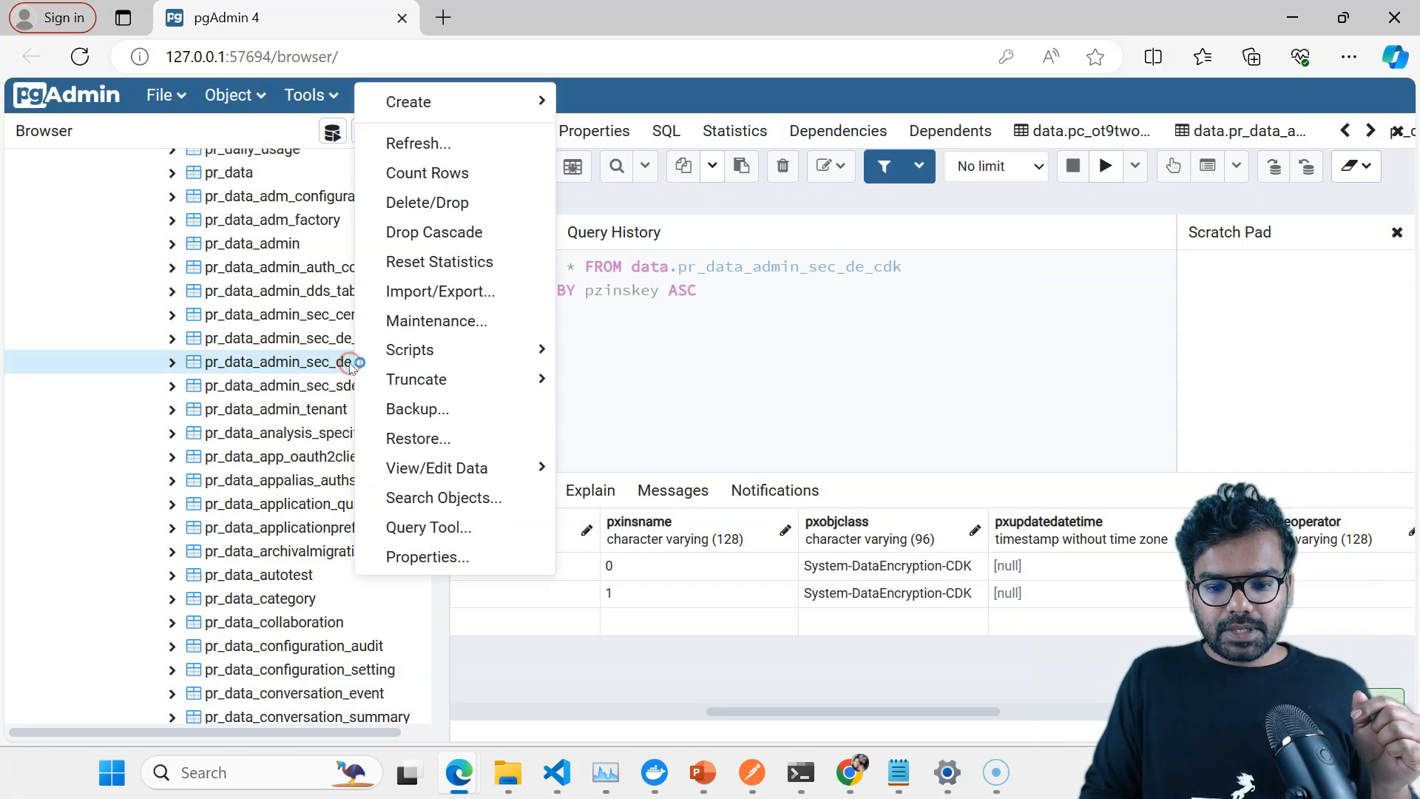
pyautogui.click(513, 350)
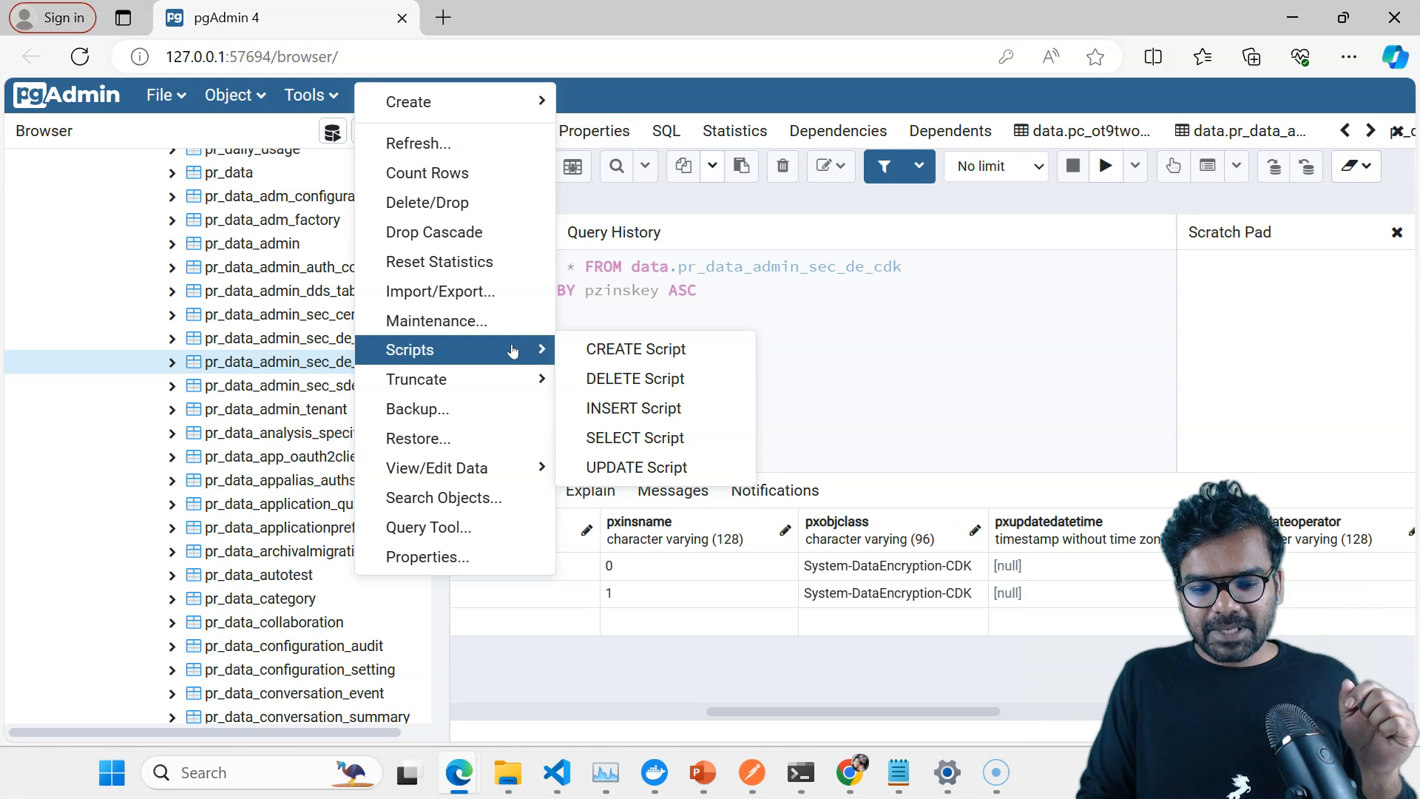
pyautogui.moveTo(492, 468)
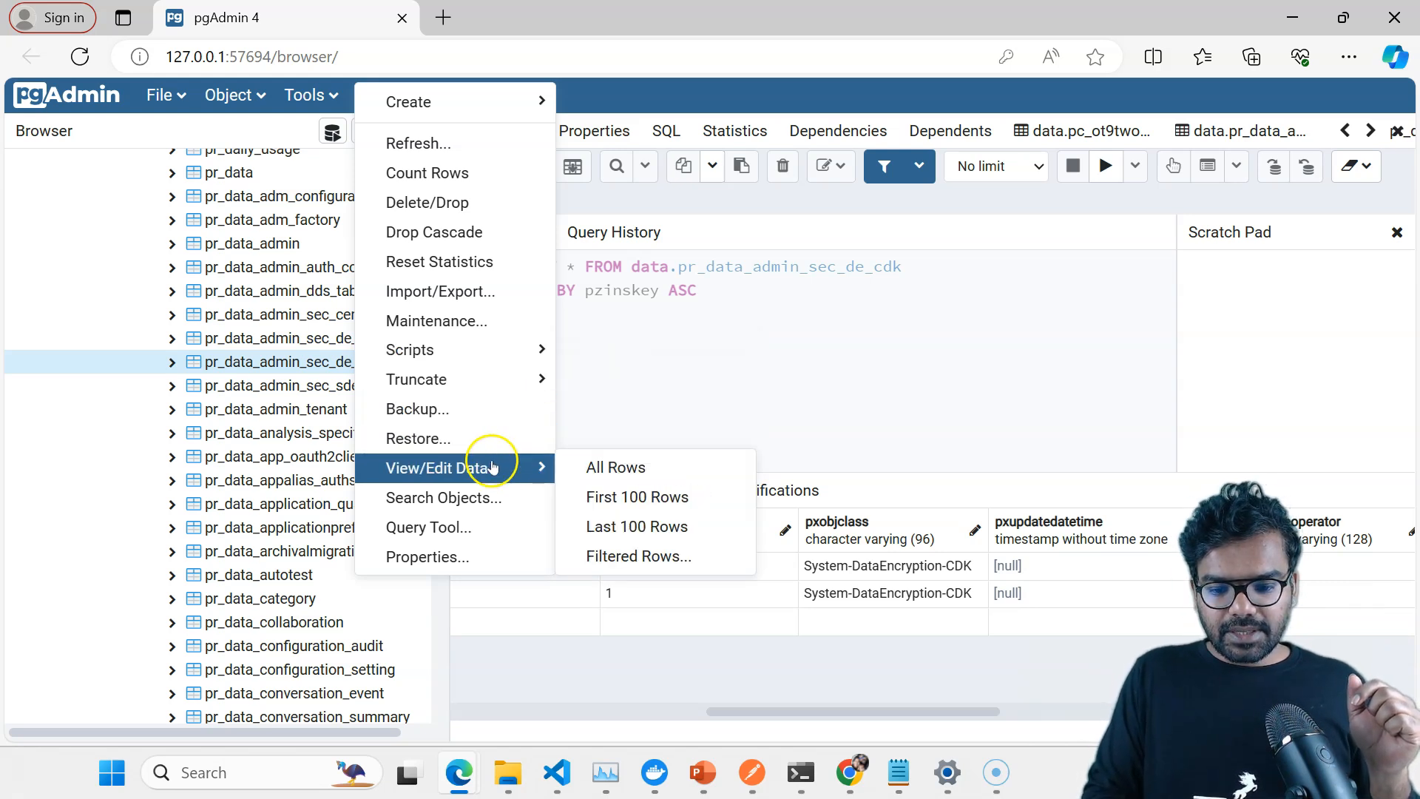
pyautogui.click(616, 468)
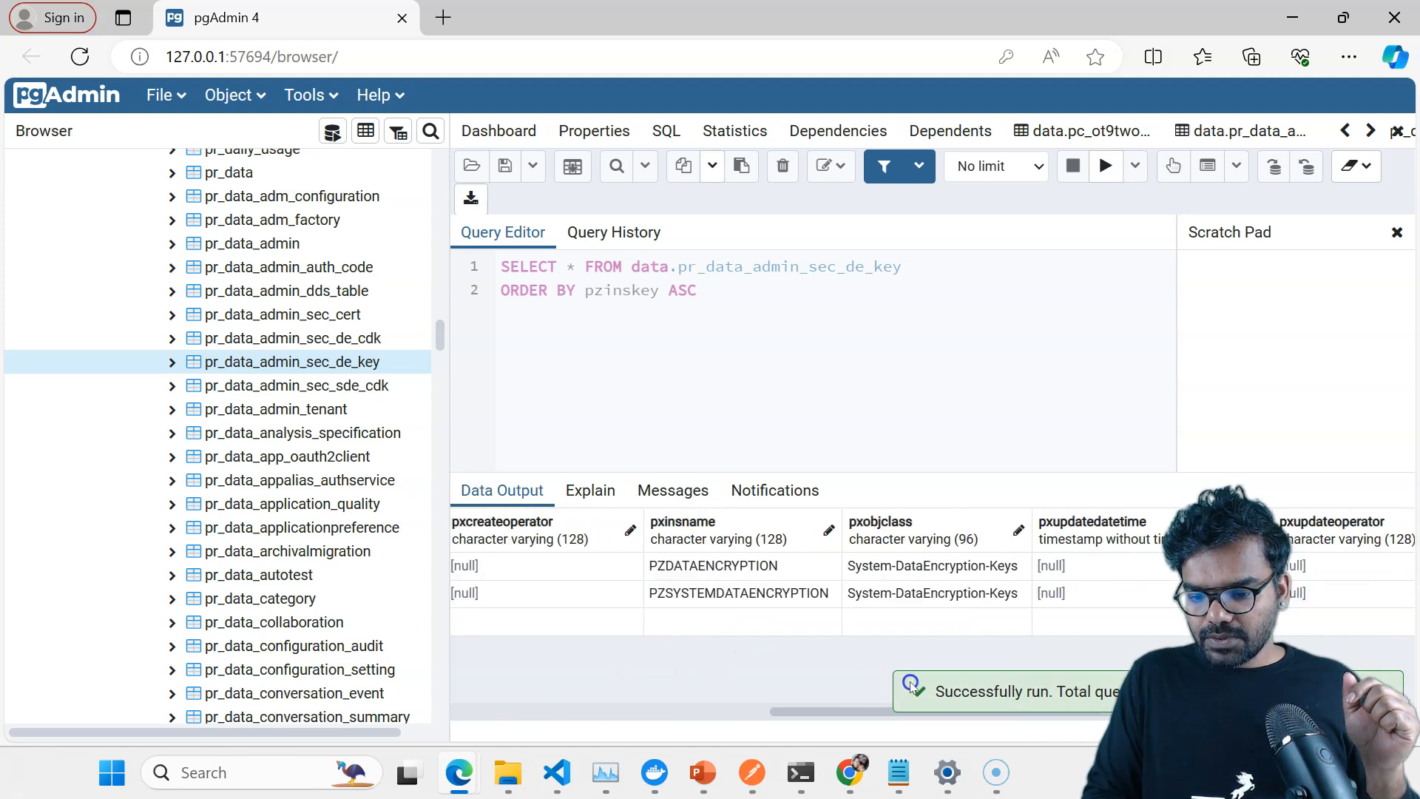
pyautogui.hscroll(3, 911, 684)
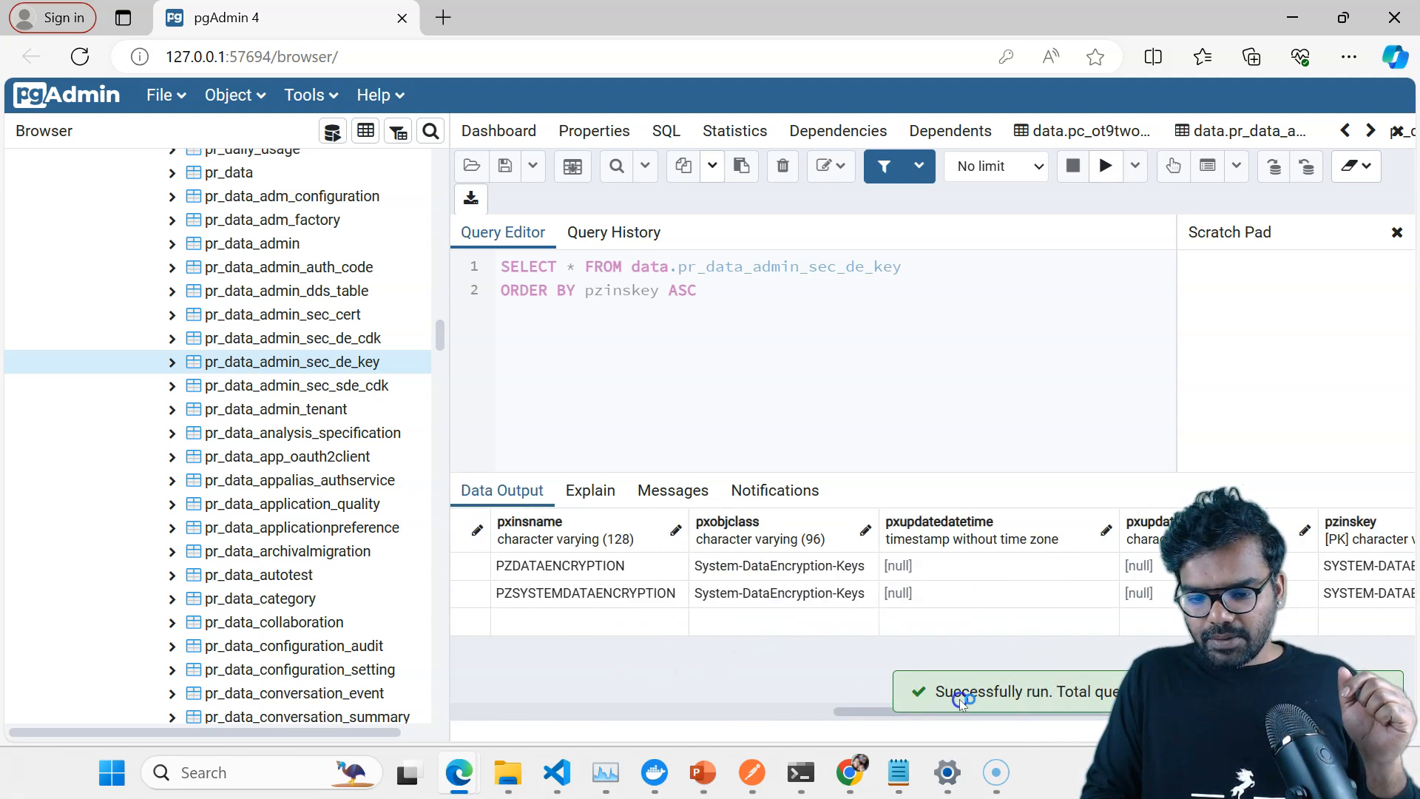
pyautogui.rightClick(326, 362)
pyautogui.moveTo(428, 368)
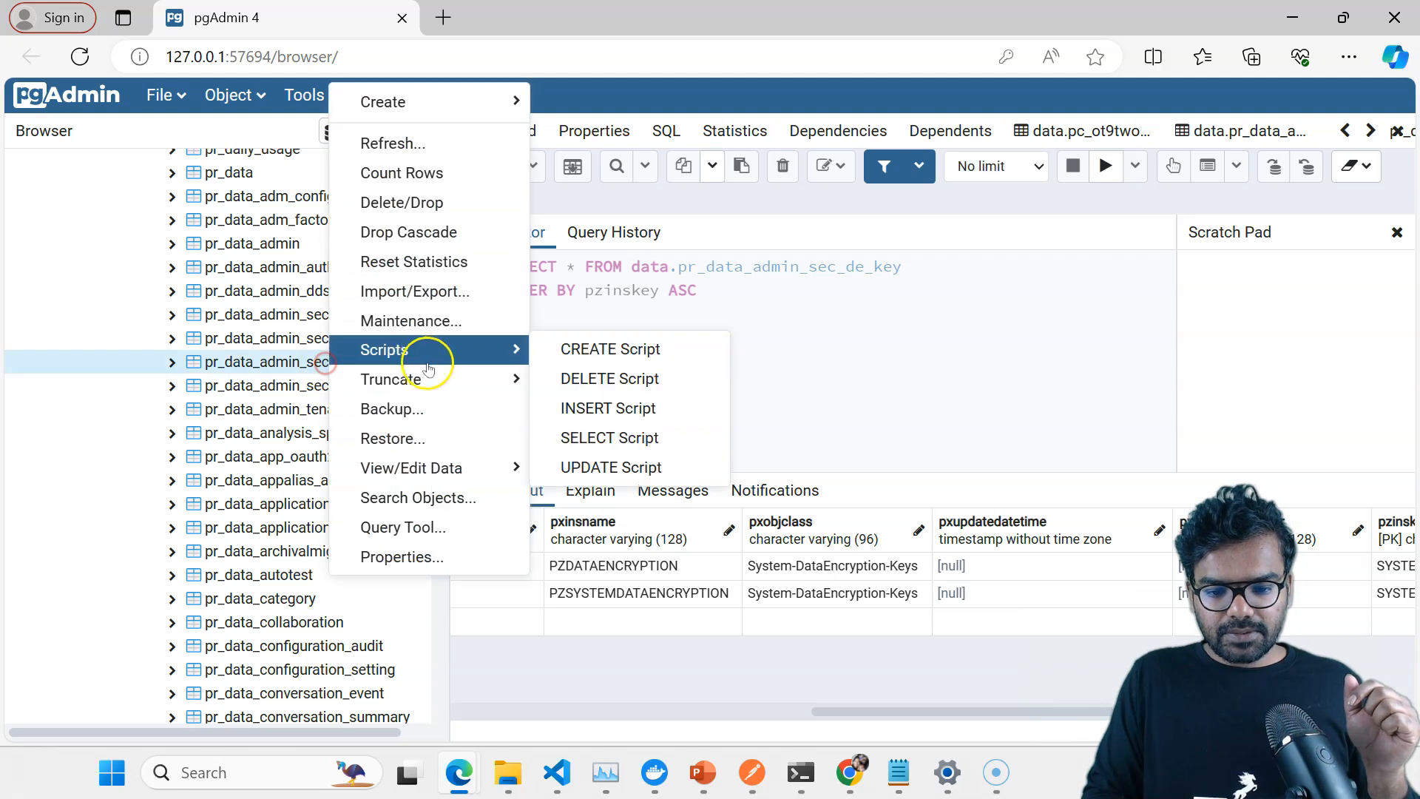
pyautogui.click(588, 376)
pyautogui.click(987, 285)
# View all rows of the pr_data_admin_sec_sde_cdk table, and truncate that table.
pyautogui.rightClick(363, 386)
pyautogui.moveTo(475, 471)
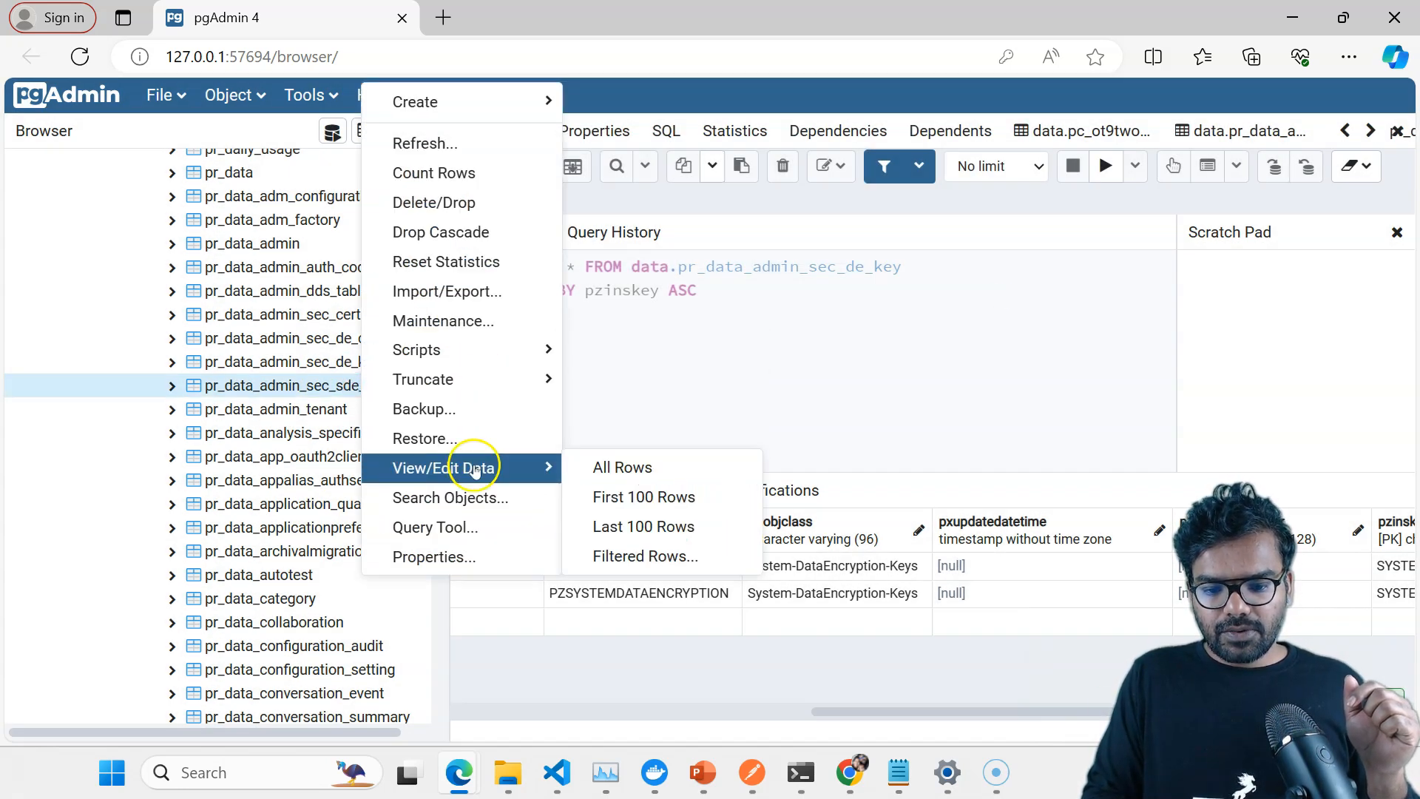
pyautogui.click(622, 467)
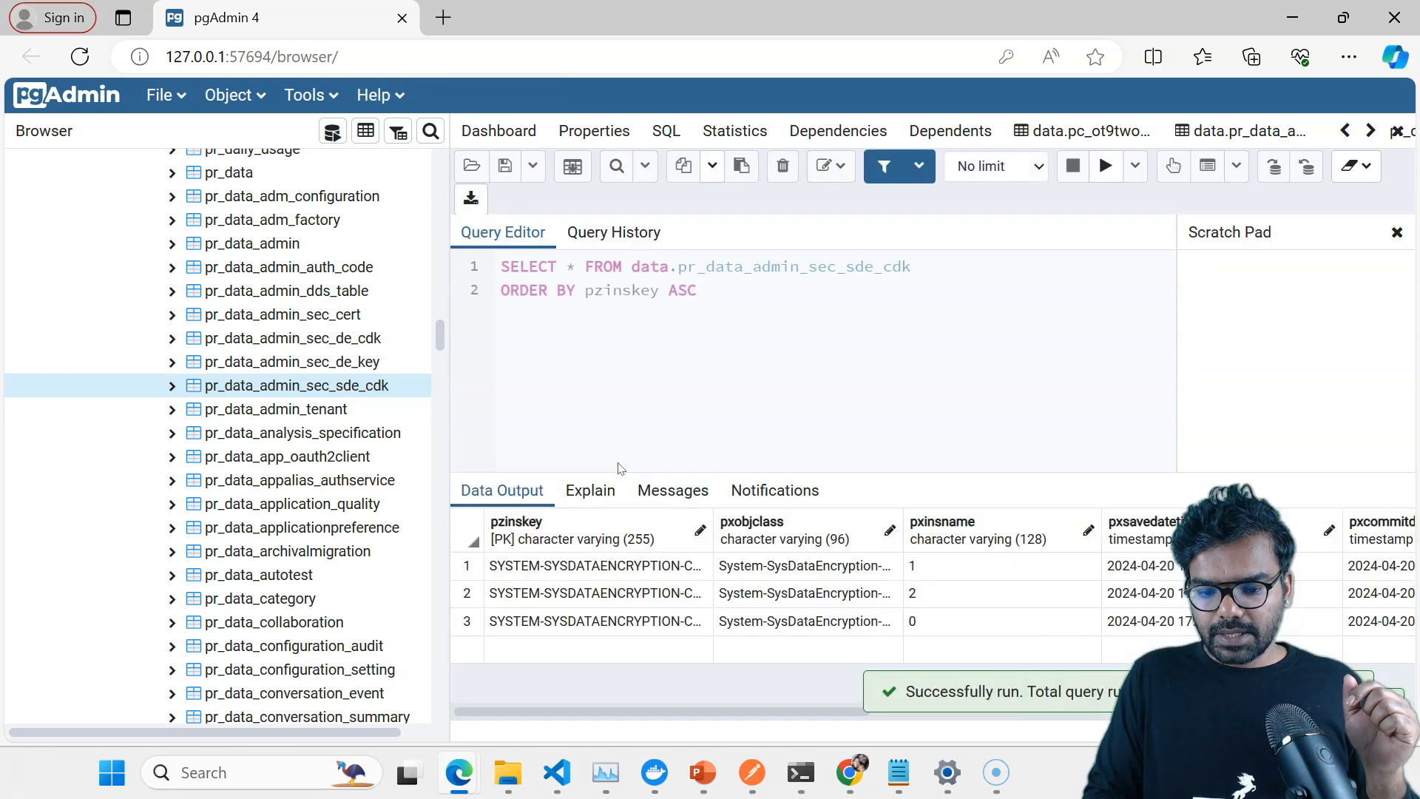
pyautogui.rightClick(368, 385)
pyautogui.moveTo(437, 355)
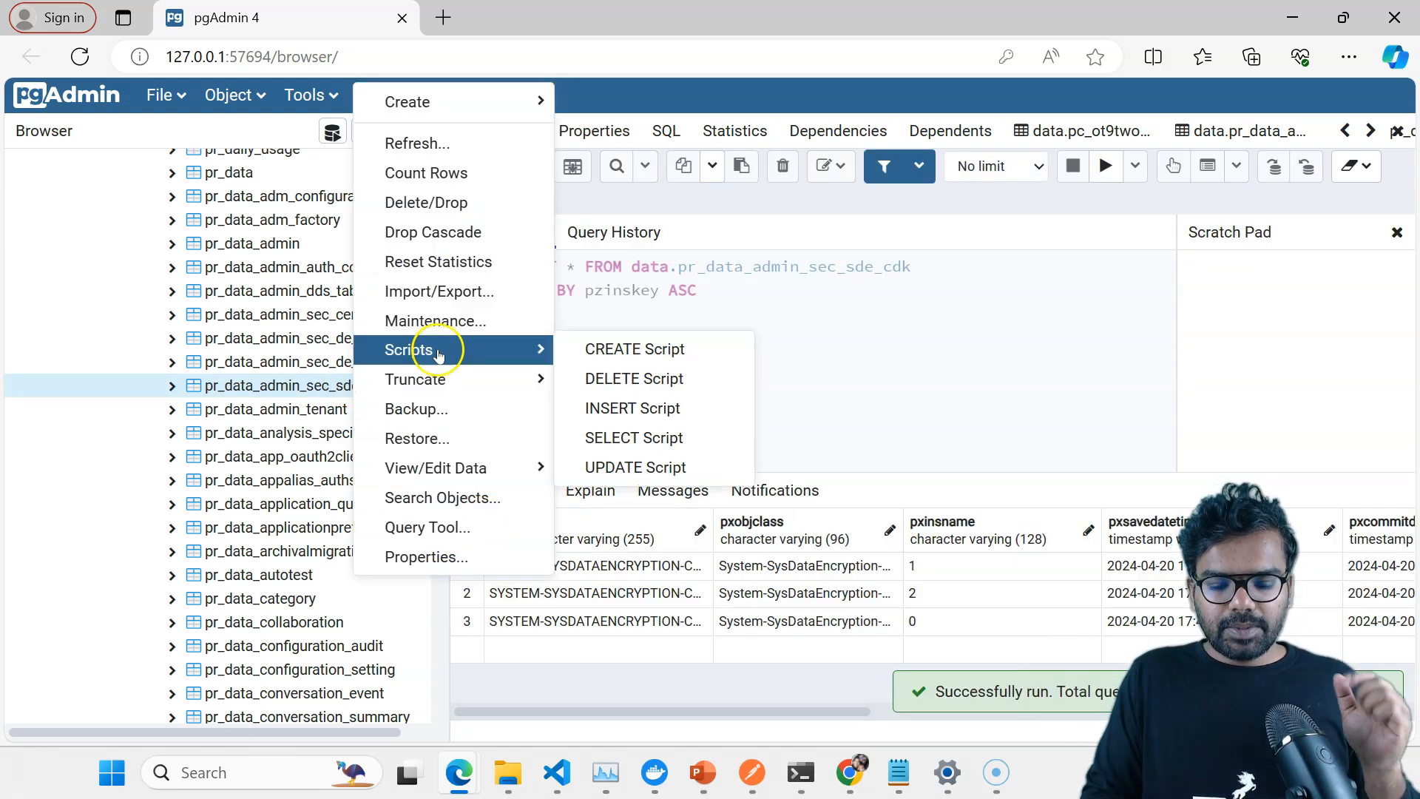
pyautogui.moveTo(459, 377)
pyautogui.click(601, 376)
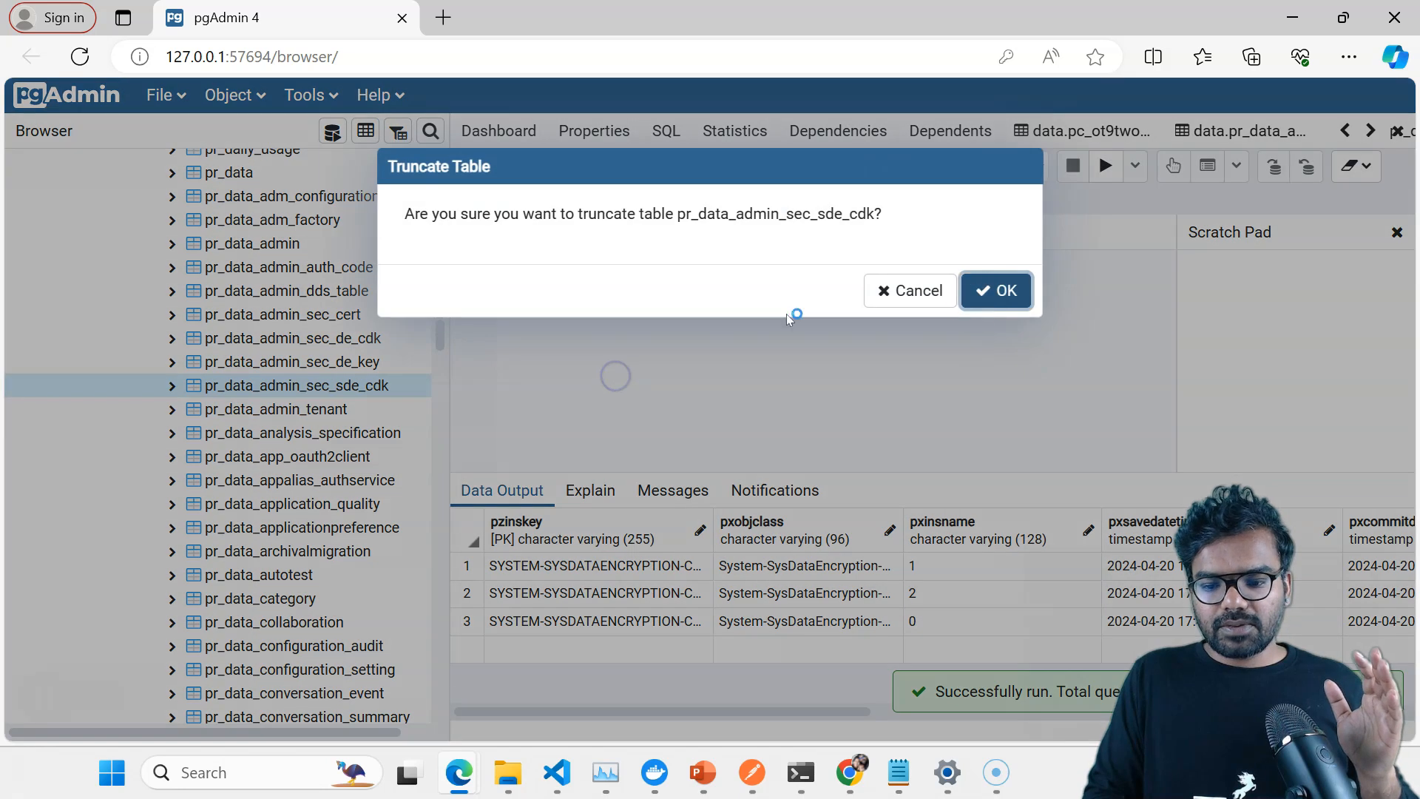
pyautogui.click(980, 294)
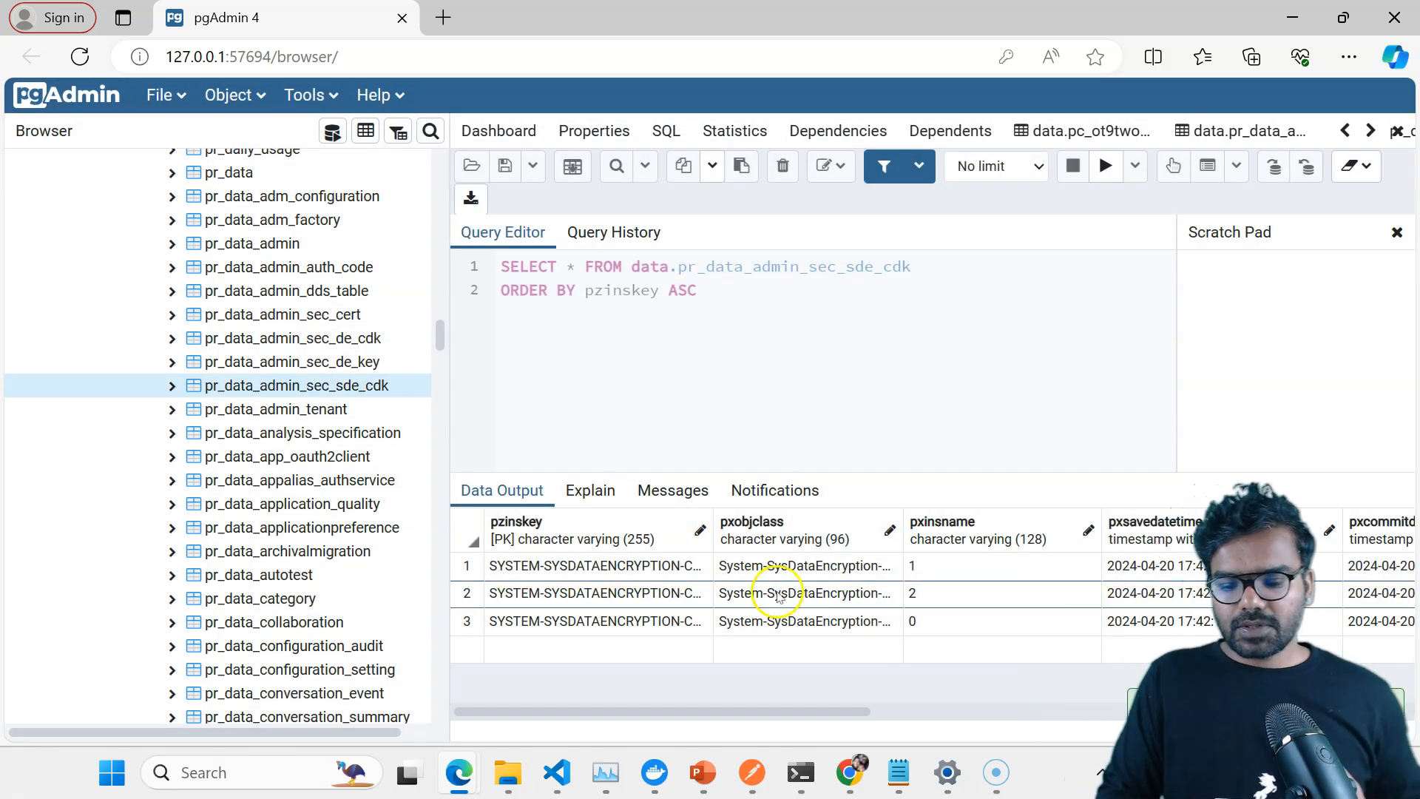
# Switch to Pega Dev Studio, dismiss the warning dialog on the System: Settings landing page, and refresh the data encryption settings.
pyautogui.click(850, 769)
pyautogui.click(392, 677)
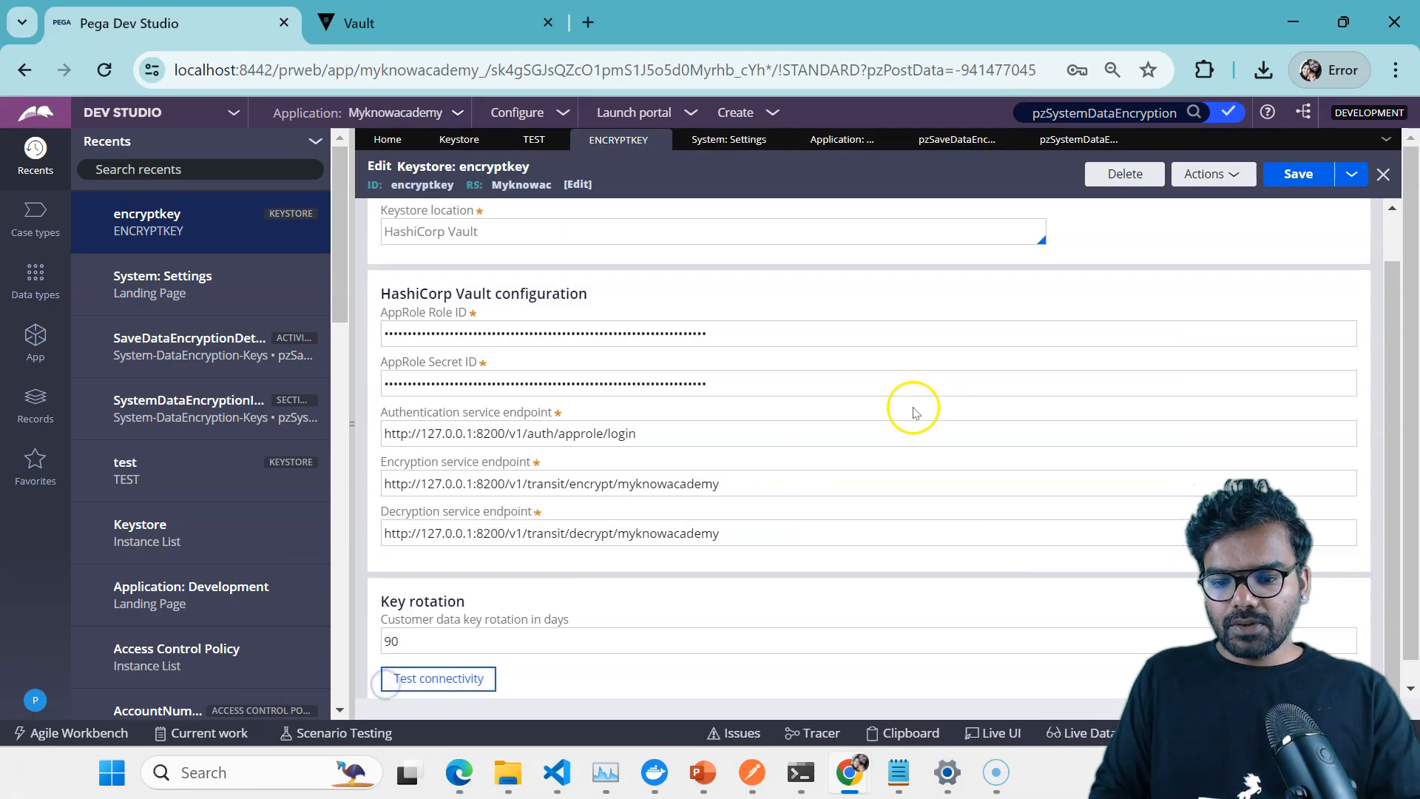
pyautogui.click(751, 143)
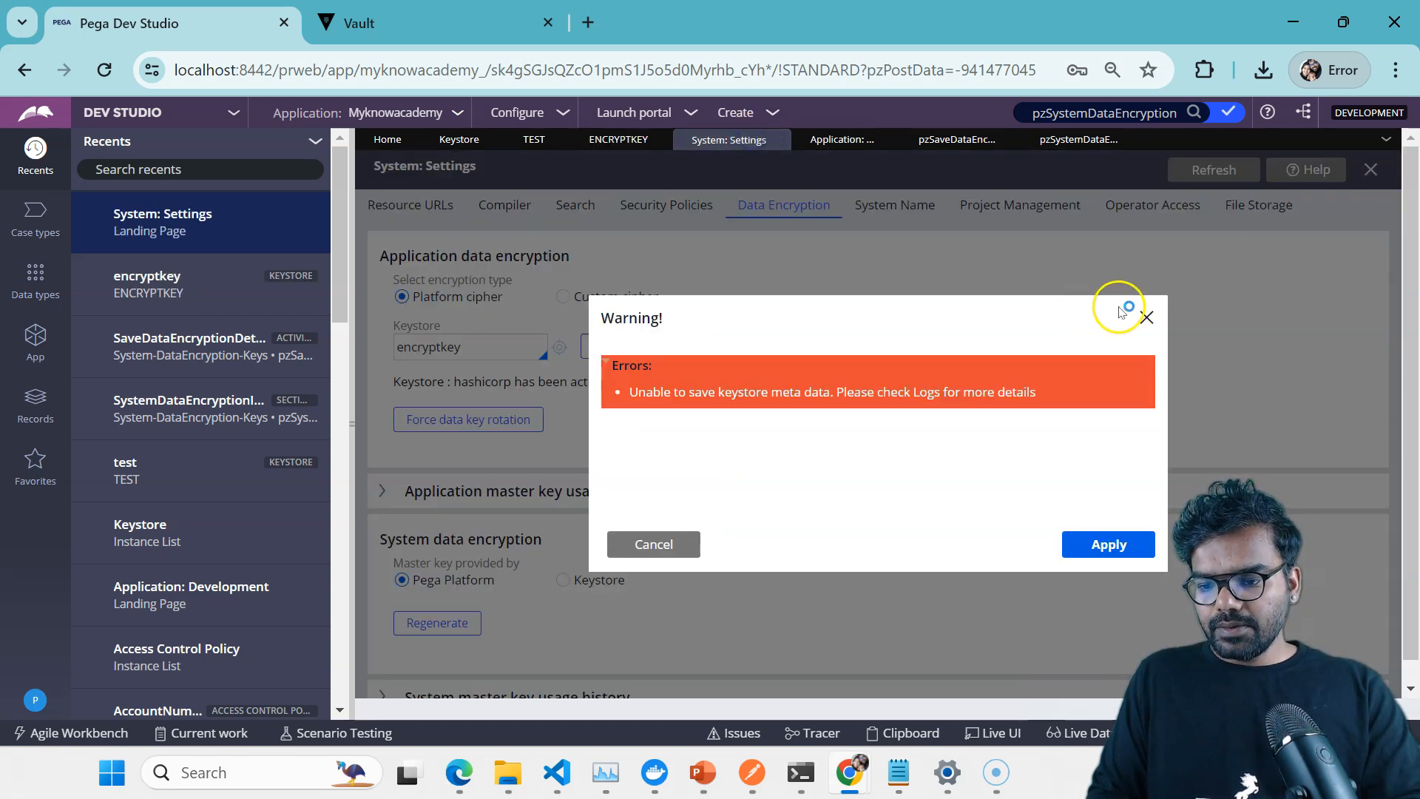
pyautogui.click(1139, 312)
pyautogui.click(1217, 173)
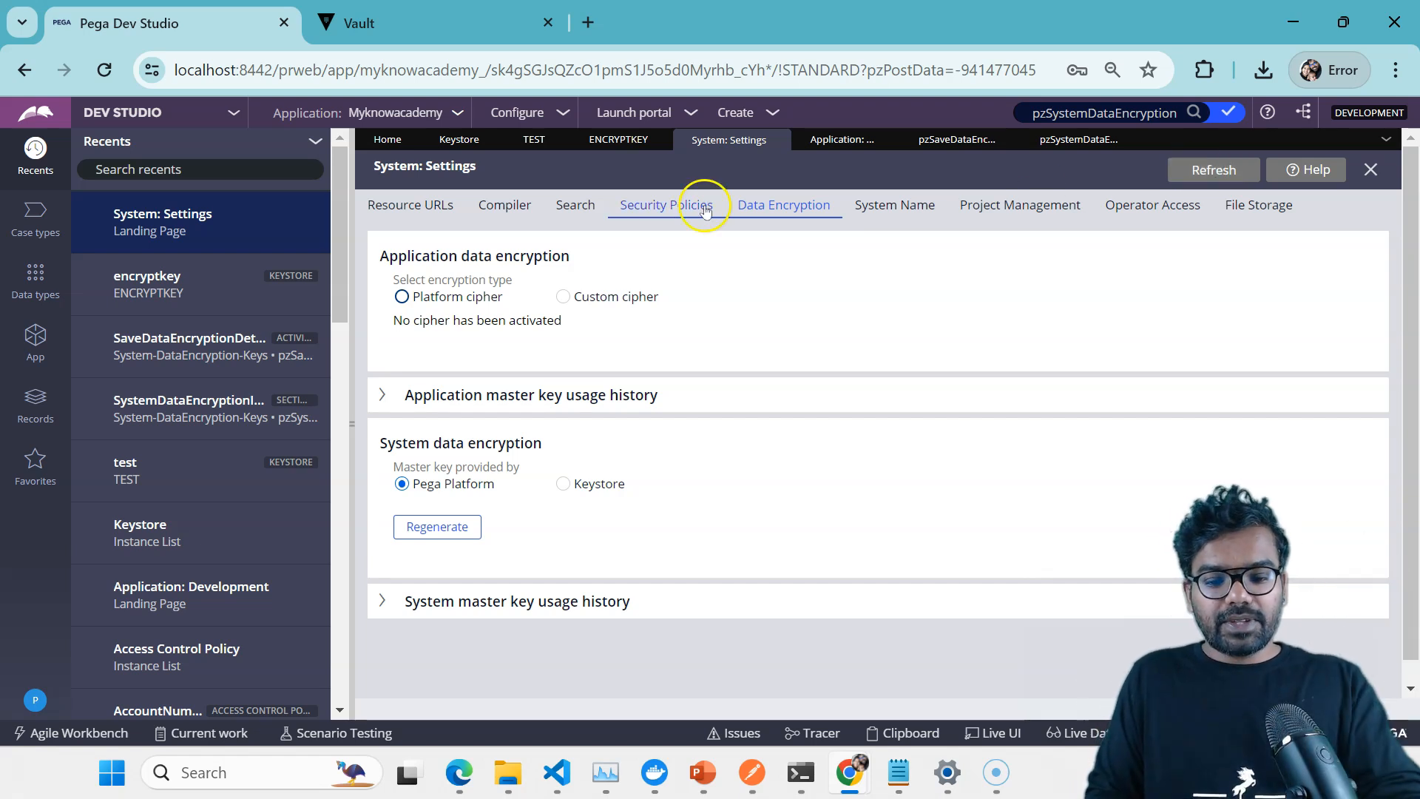
# Activate the encryptkey keystore as the platform cipher for application data encryption.
pyautogui.click(399, 301)
pyautogui.click(481, 346)
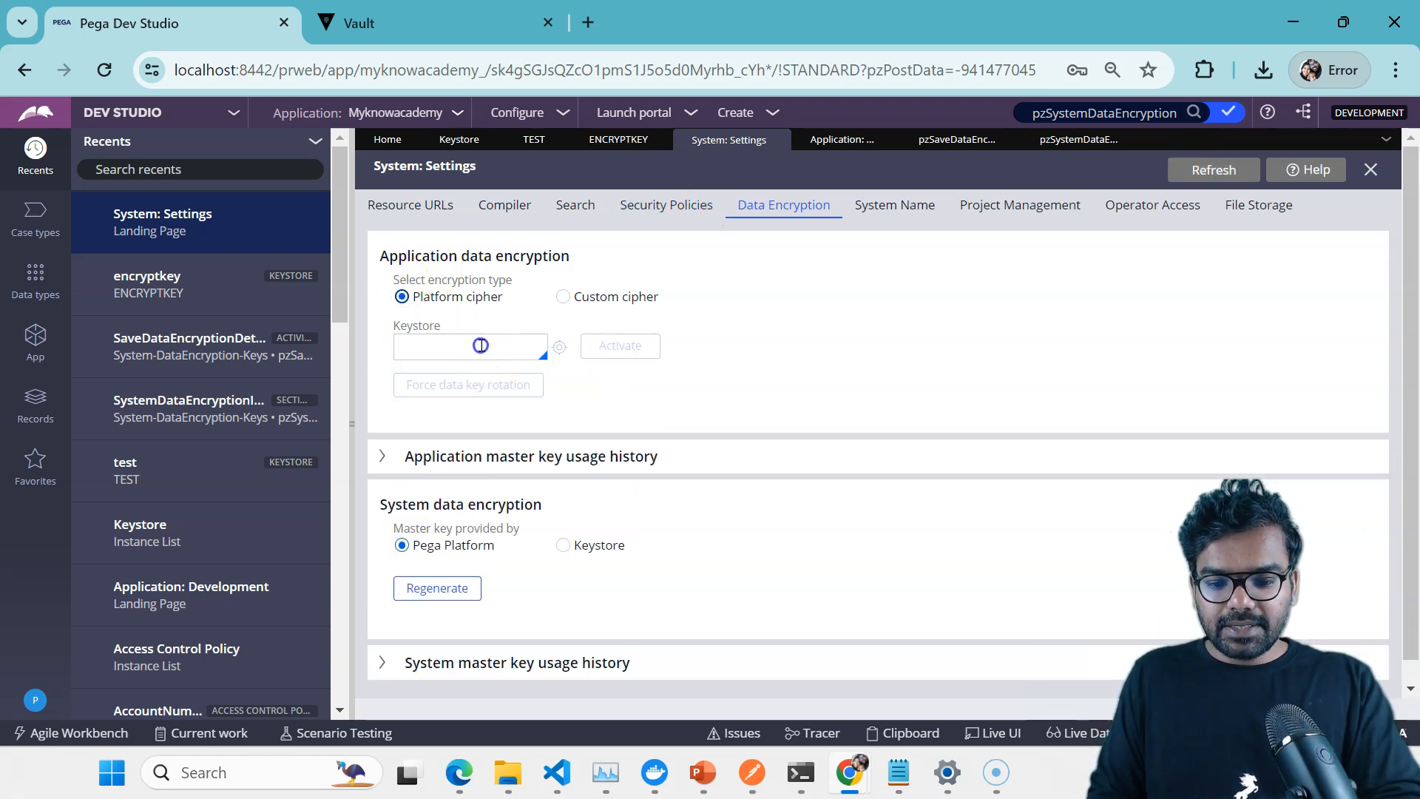
pyautogui.click(434, 370)
pyautogui.click(592, 346)
pyautogui.click(1096, 509)
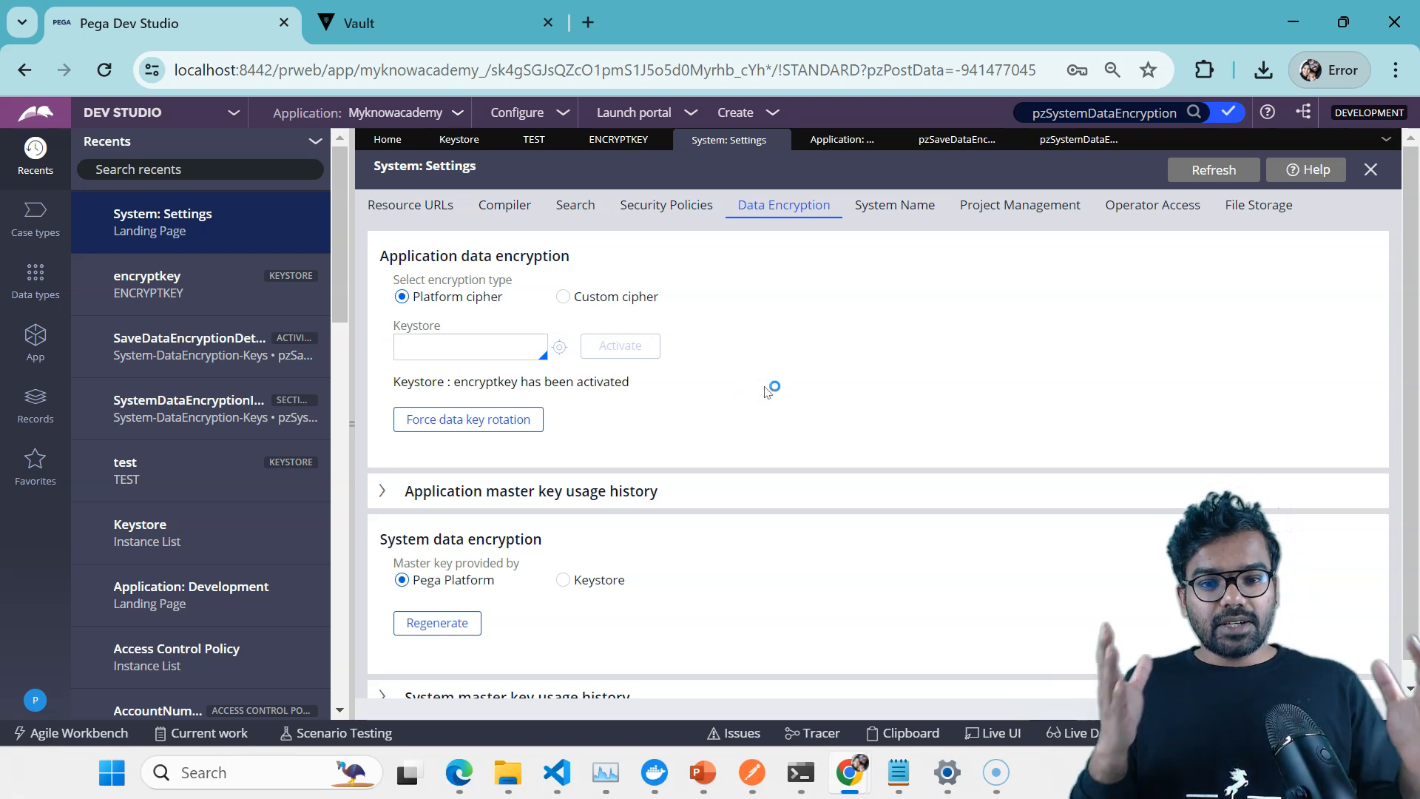
# List the Class rule instances from the SysAdmin category of the records.
pyautogui.click(35, 405)
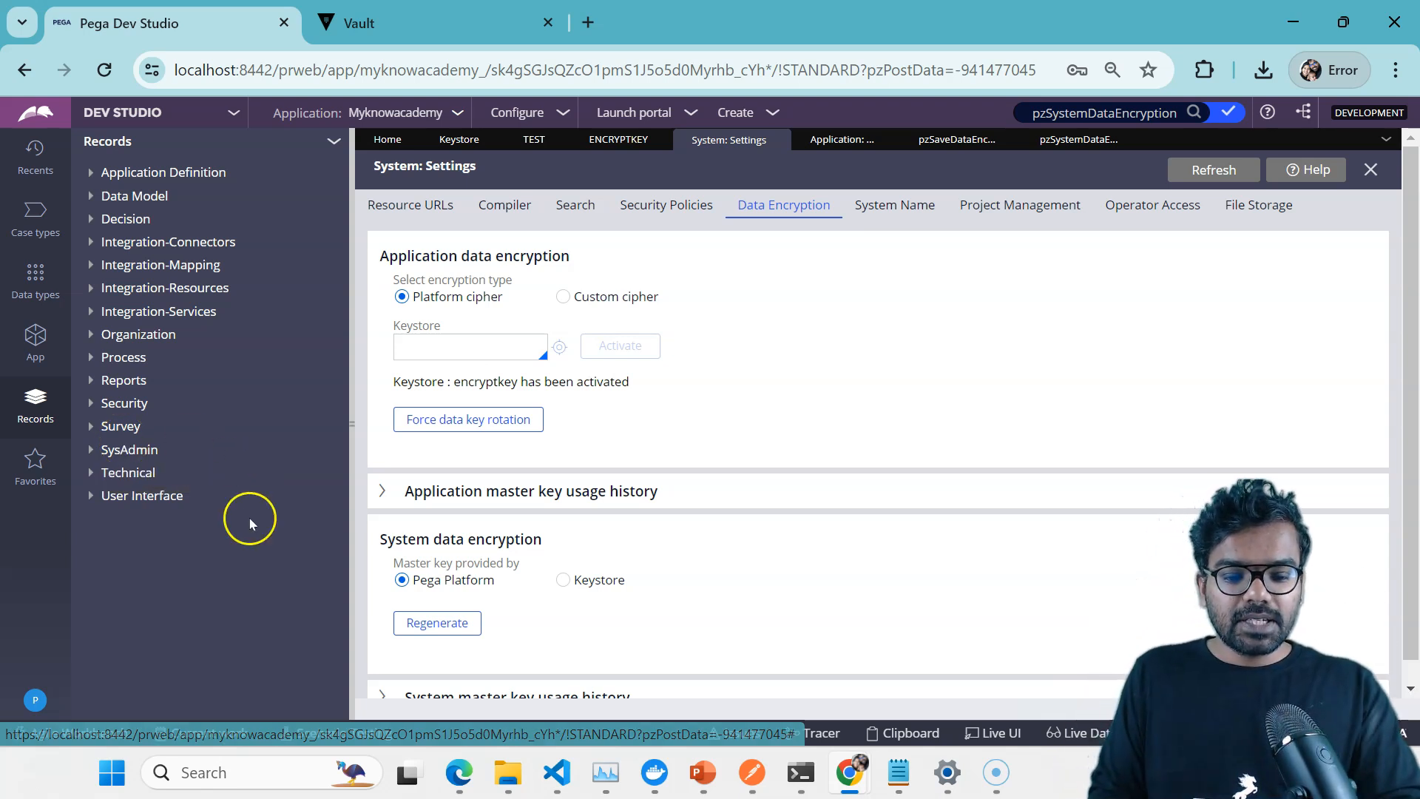
pyautogui.click(93, 456)
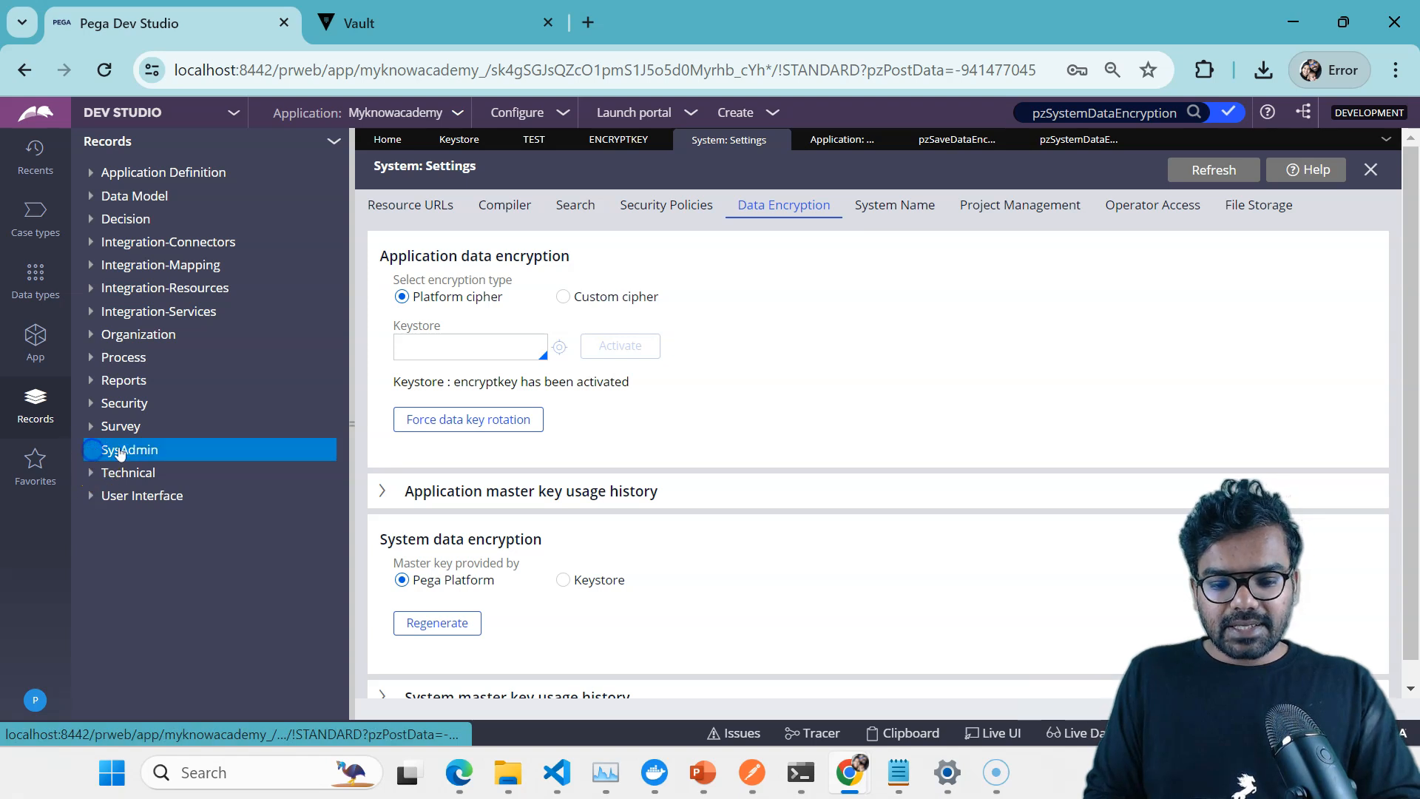
pyautogui.moveTo(333, 387); pyautogui.dragTo(341, 436)
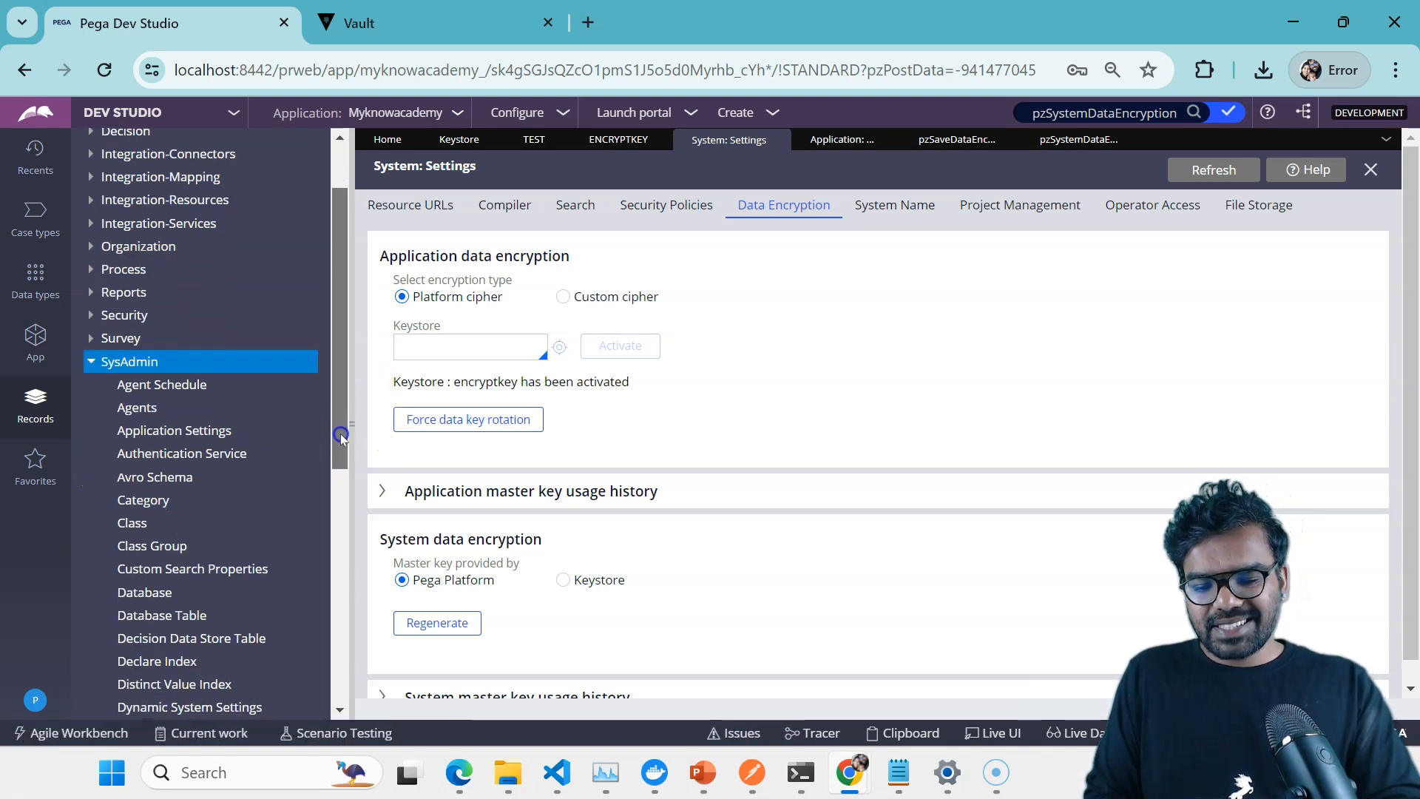
pyautogui.click(143, 523)
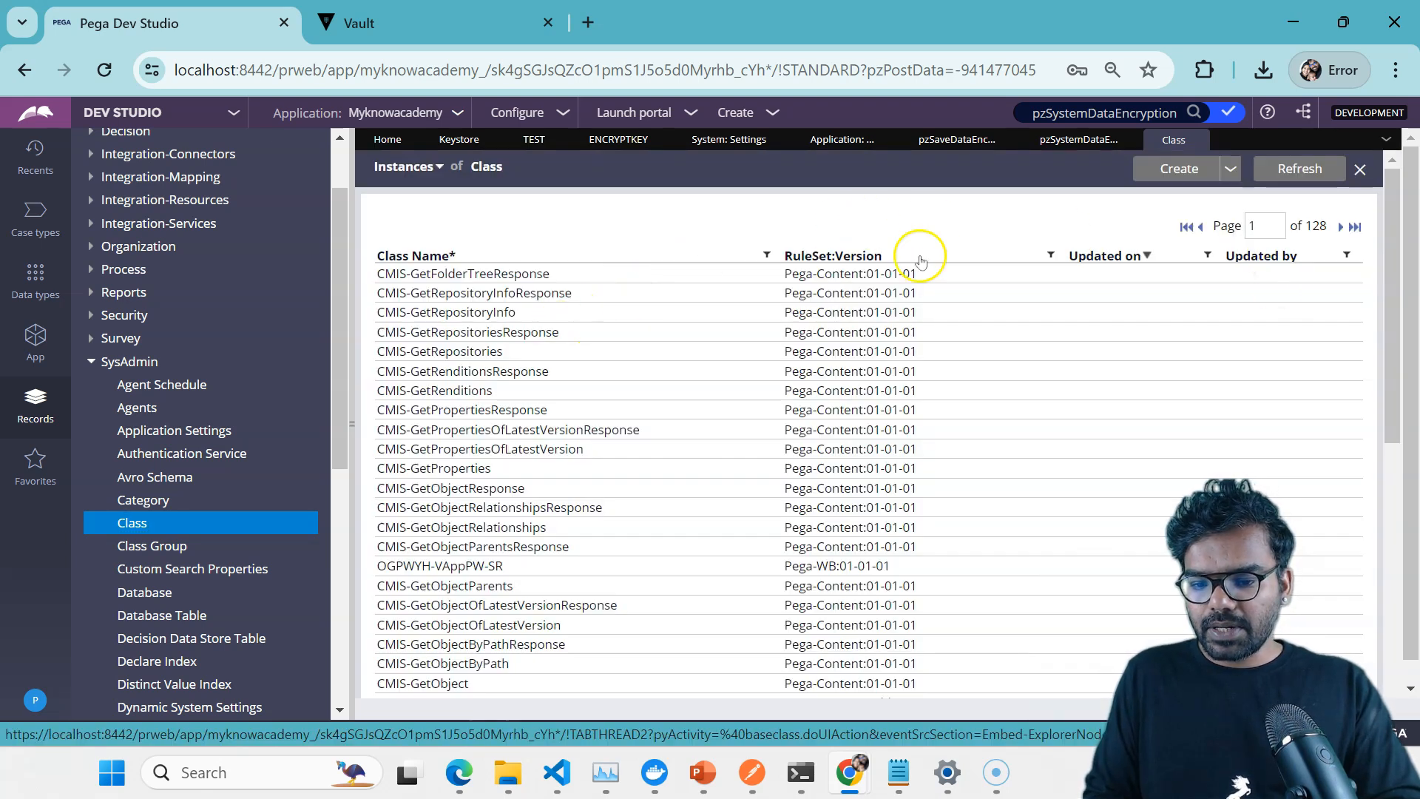
# Filter the class names by "mortg" and open the OT9TWO-Myknowac-Work-Mortgage class rule.
pyautogui.click(766, 255)
pyautogui.click(615, 342)
pyautogui.write('mortg')
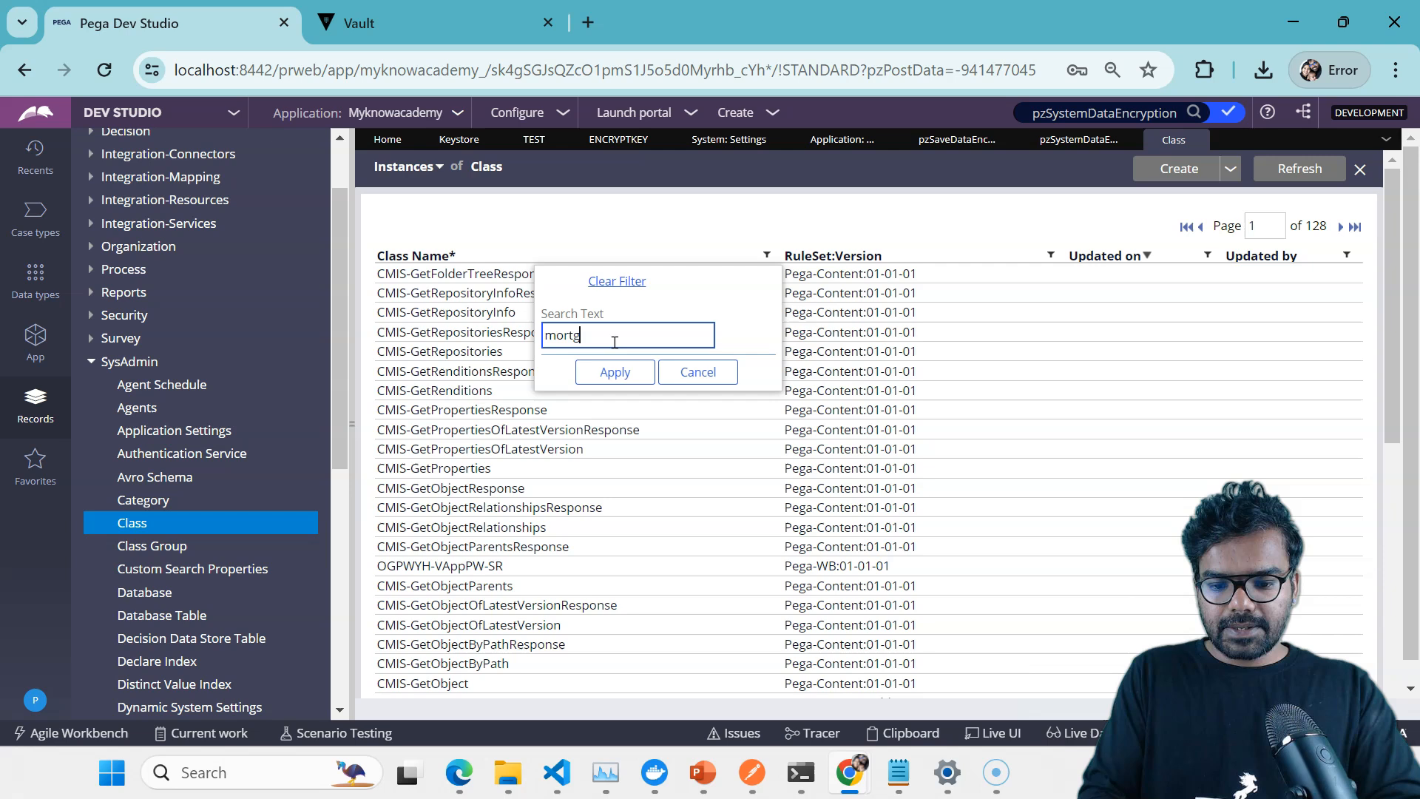
pyautogui.click(615, 372)
pyautogui.click(525, 238)
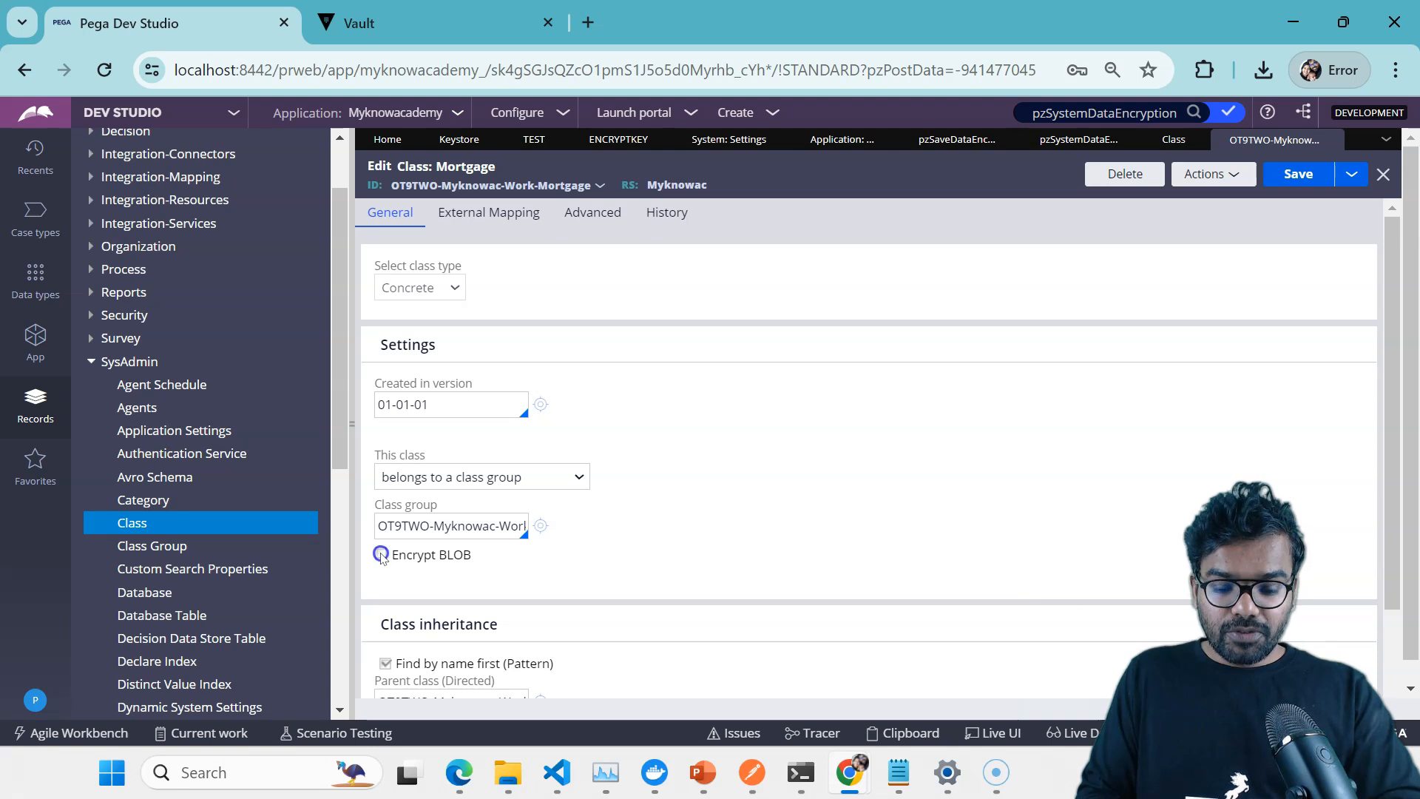
# Try to enable Encrypt BLOB on the Mortgage class, collapsing the explorer to give the rule form more room.
pyautogui.click(385, 560)
pyautogui.click(382, 554)
pyautogui.click(356, 420)
pyautogui.click(34, 555)
pyautogui.click(460, 534)
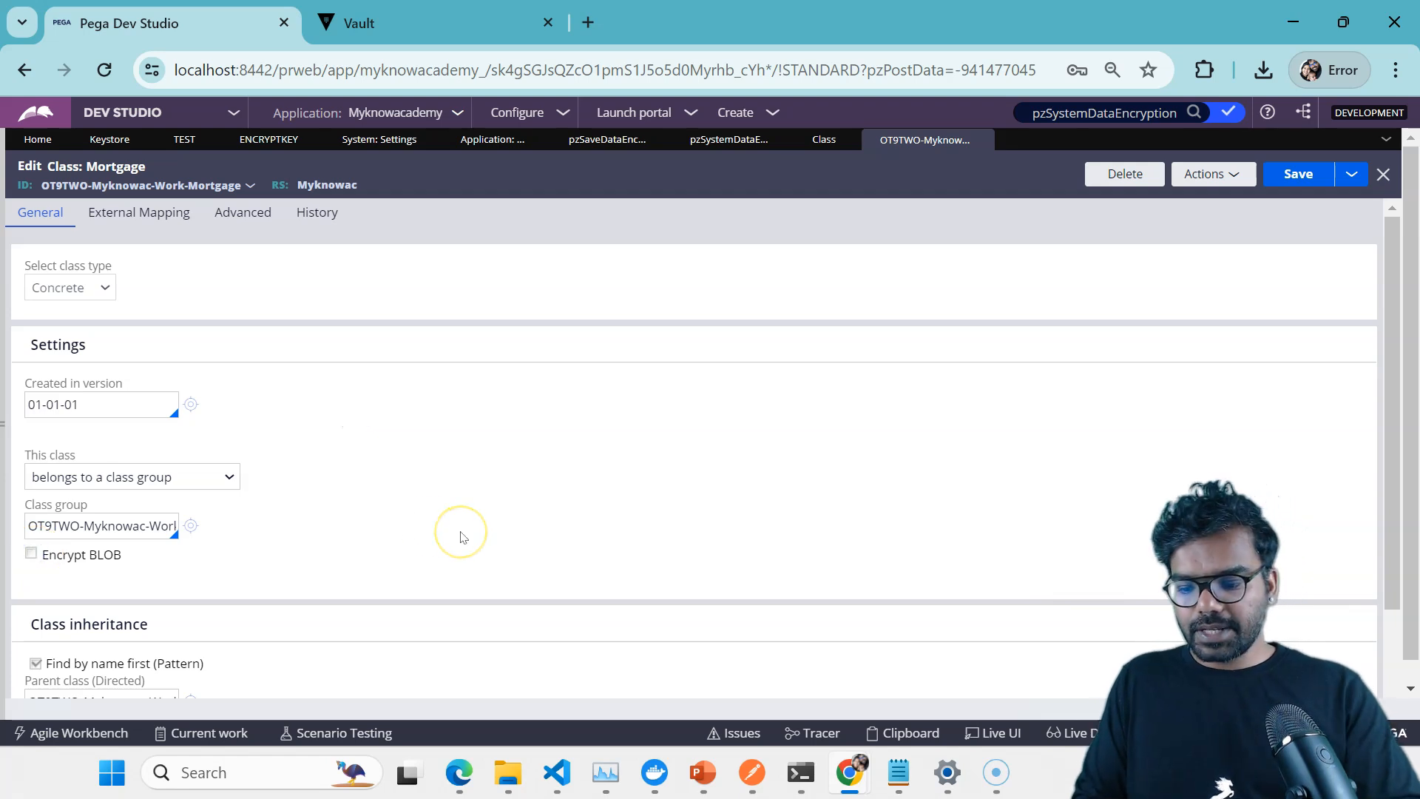
pyautogui.click(31, 553)
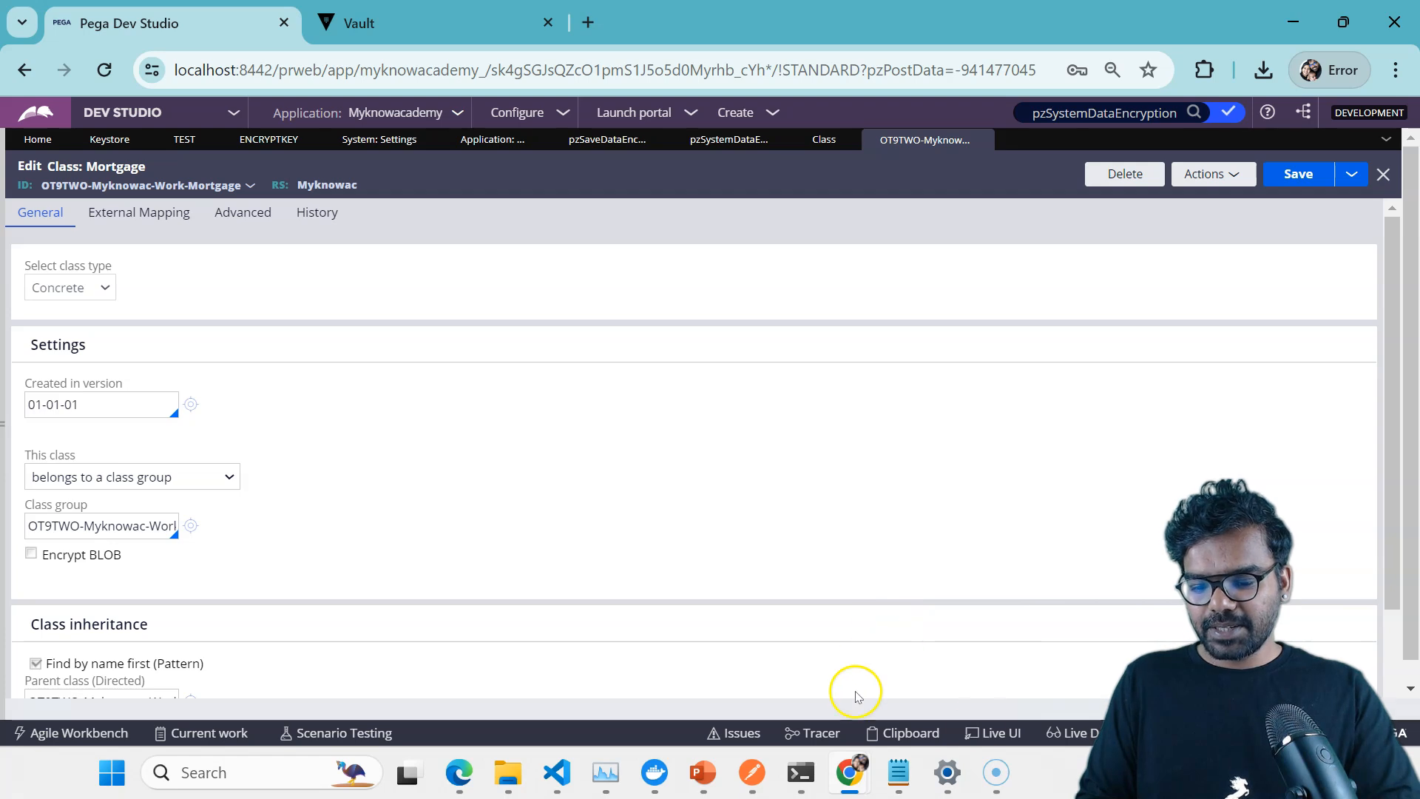
# Inspect the Encrypt BLOB checkbox with Live UI and open its source section, pzGeneralSettingConcrete.
pyautogui.click(992, 732)
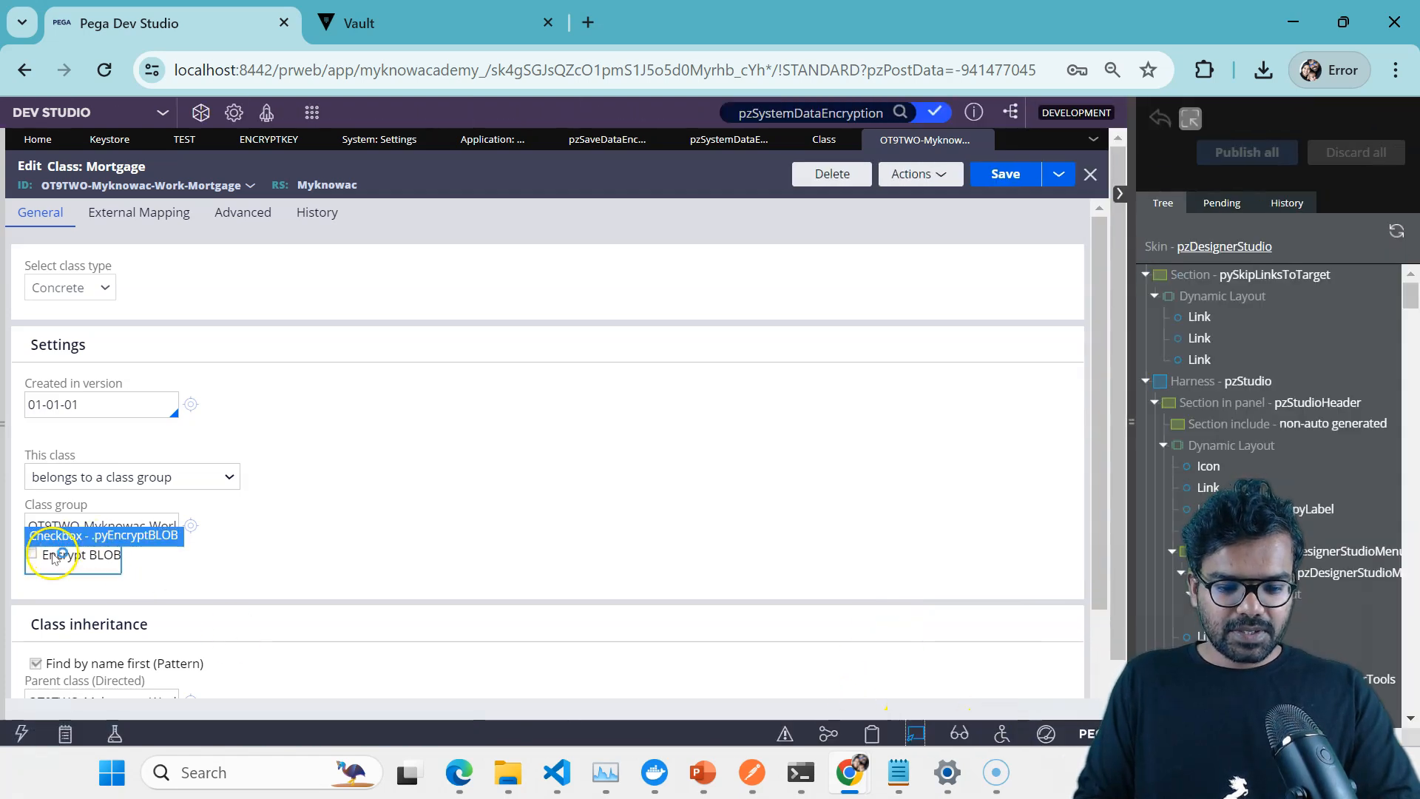
pyautogui.click(52, 554)
pyautogui.click(225, 535)
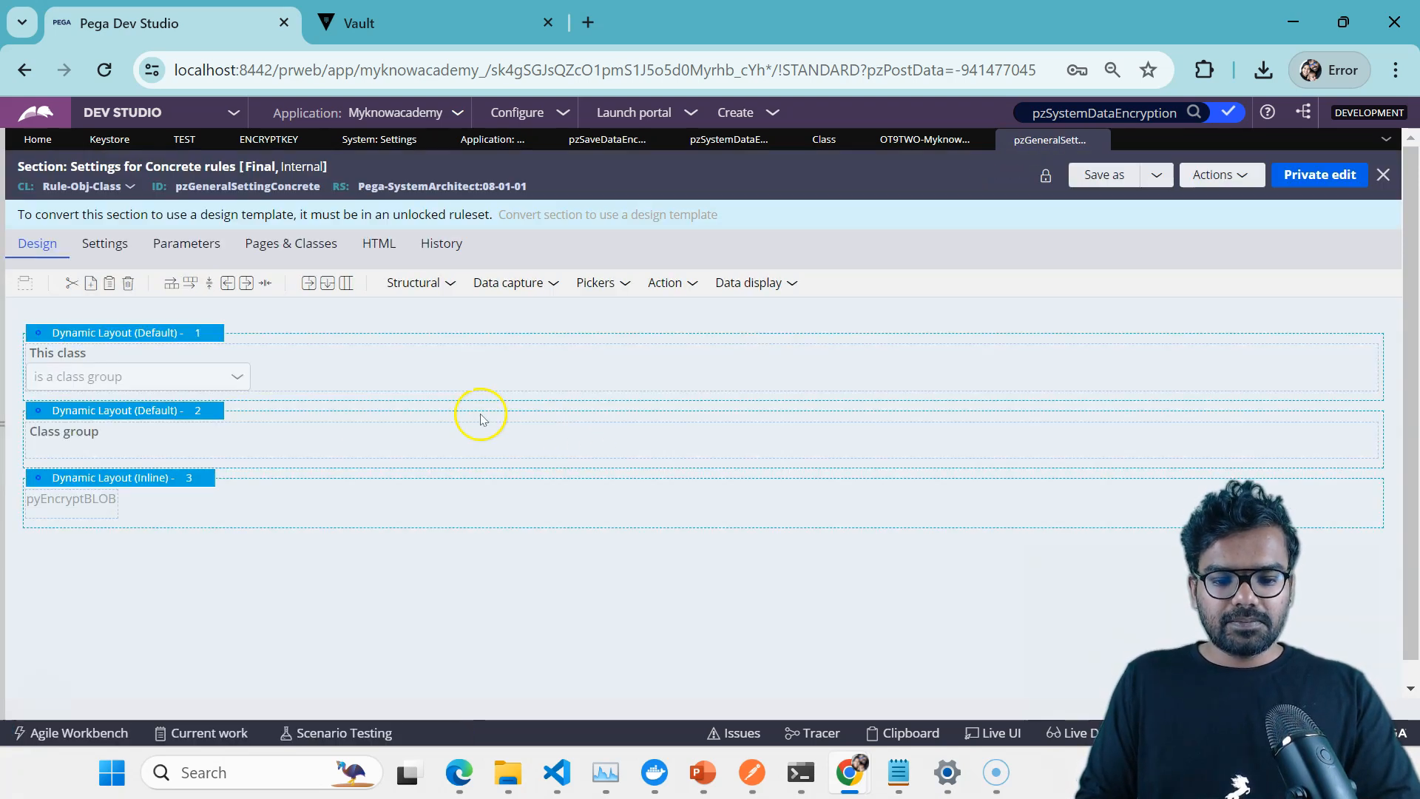
# Examine the read-only condition in the pyEncryptBLOB checkbox's cell properties, and close the properties without changes.
pyautogui.click(88, 503)
pyautogui.click(127, 507)
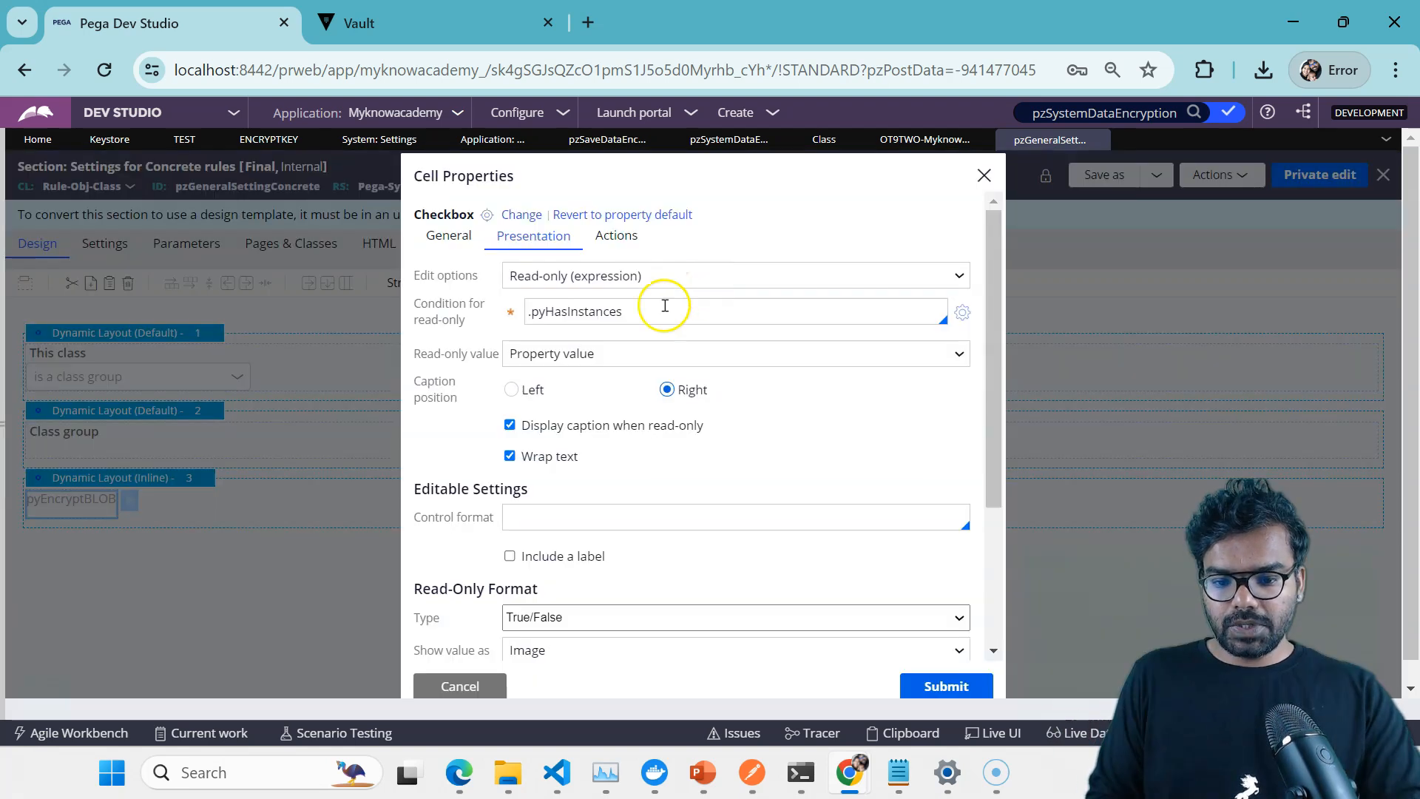
pyautogui.doubleClick(596, 314)
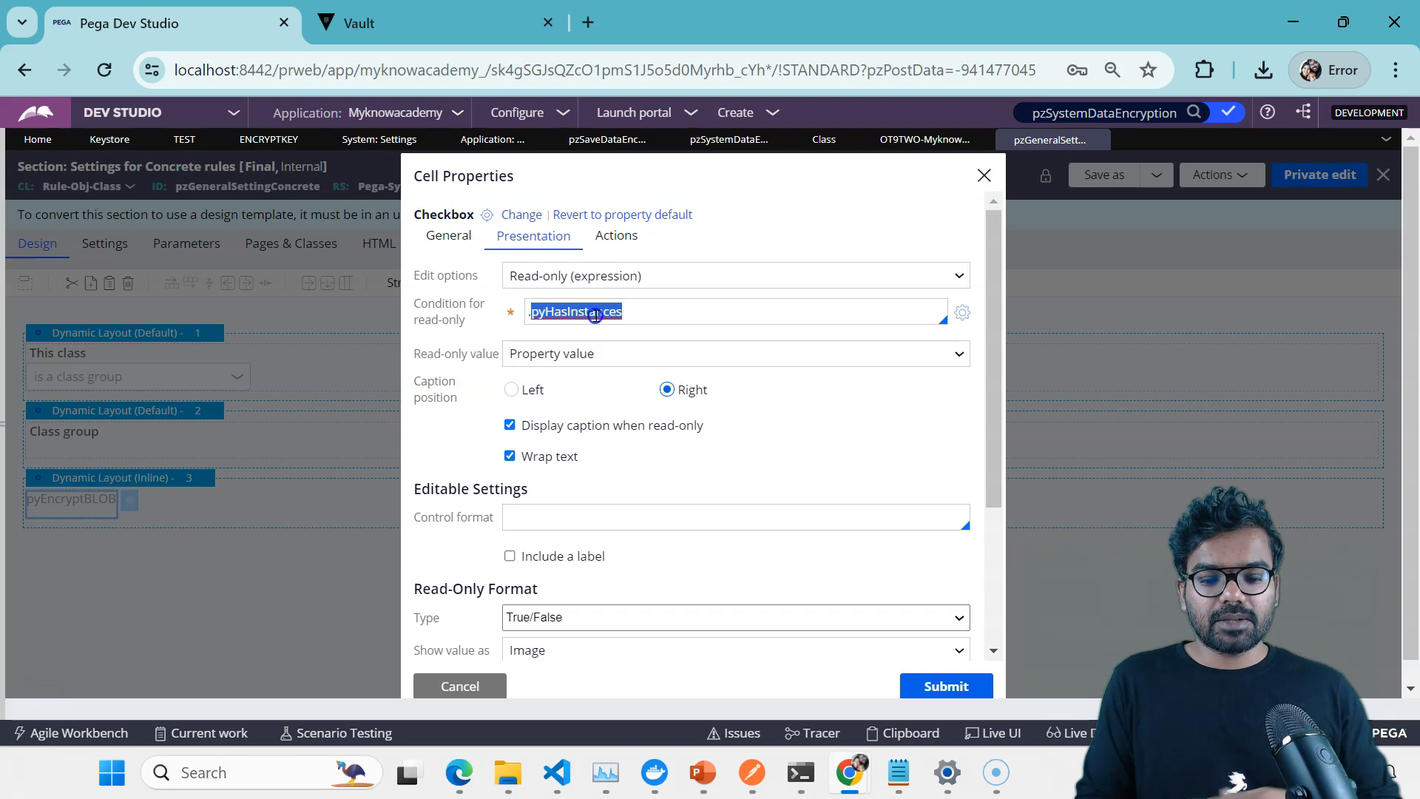
pyautogui.click(979, 176)
# Expand the explorer again and list the Access Control Policy instances under the Security records.
pyautogui.click(829, 196)
pyautogui.click(2, 424)
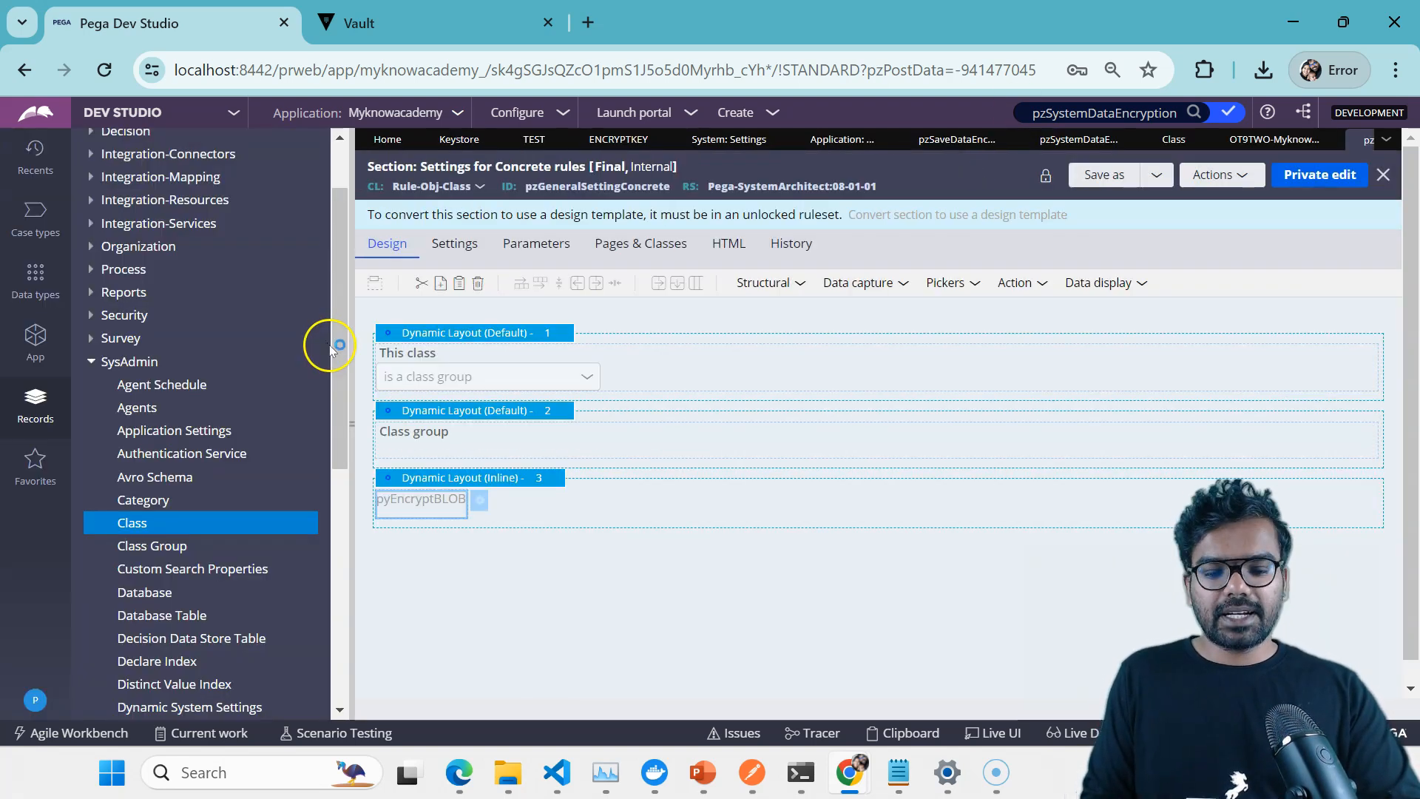
pyautogui.moveTo(338, 351); pyautogui.dragTo(344, 288)
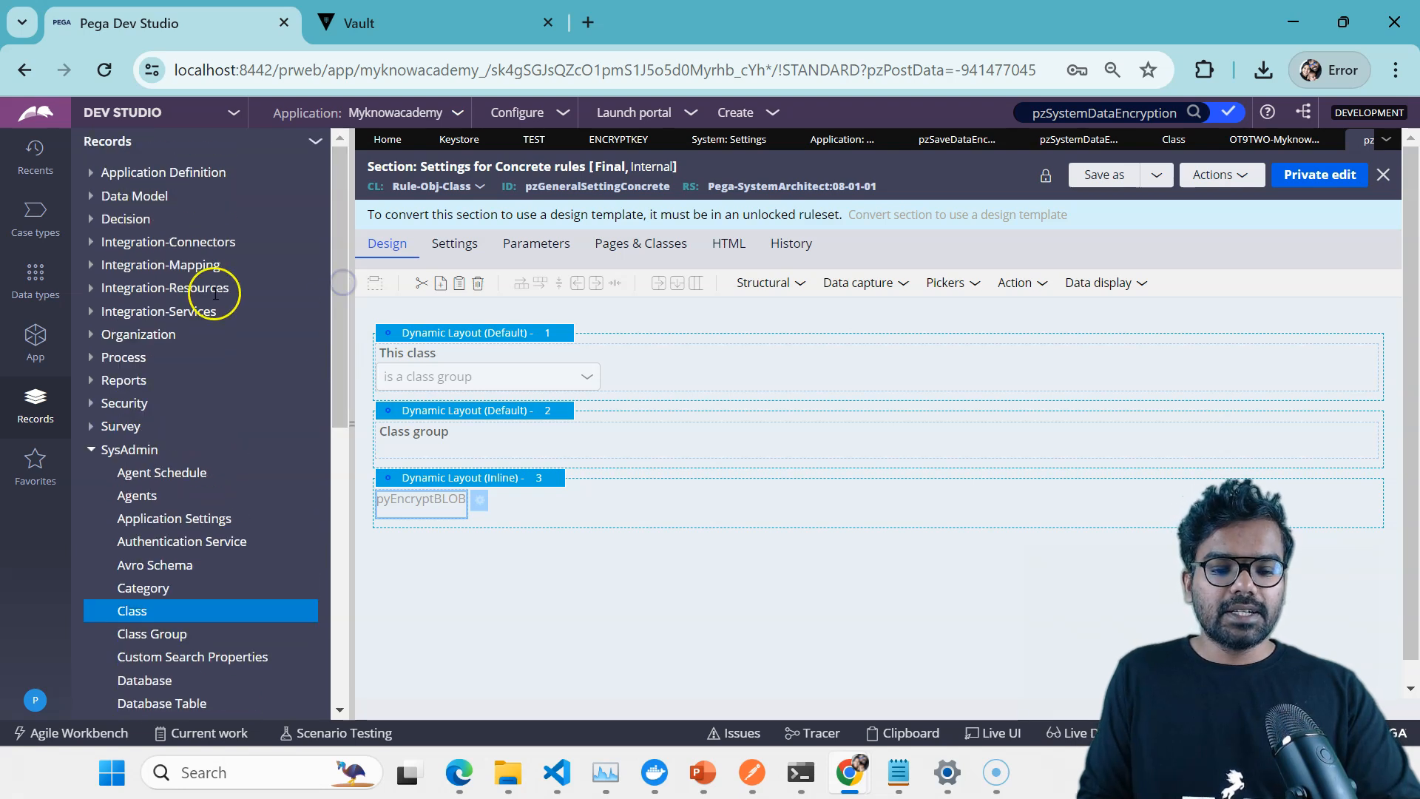
pyautogui.click(35, 332)
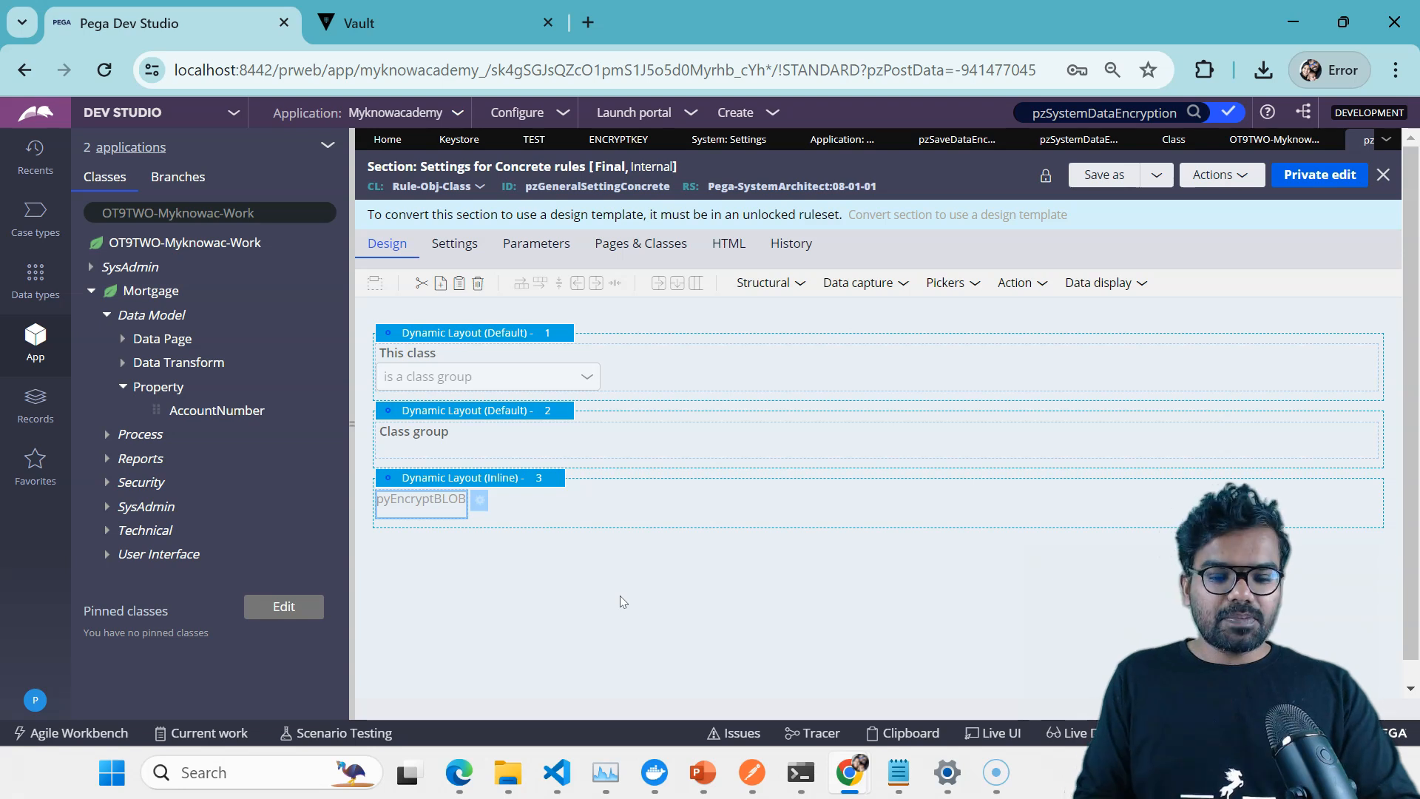
pyautogui.click(35, 403)
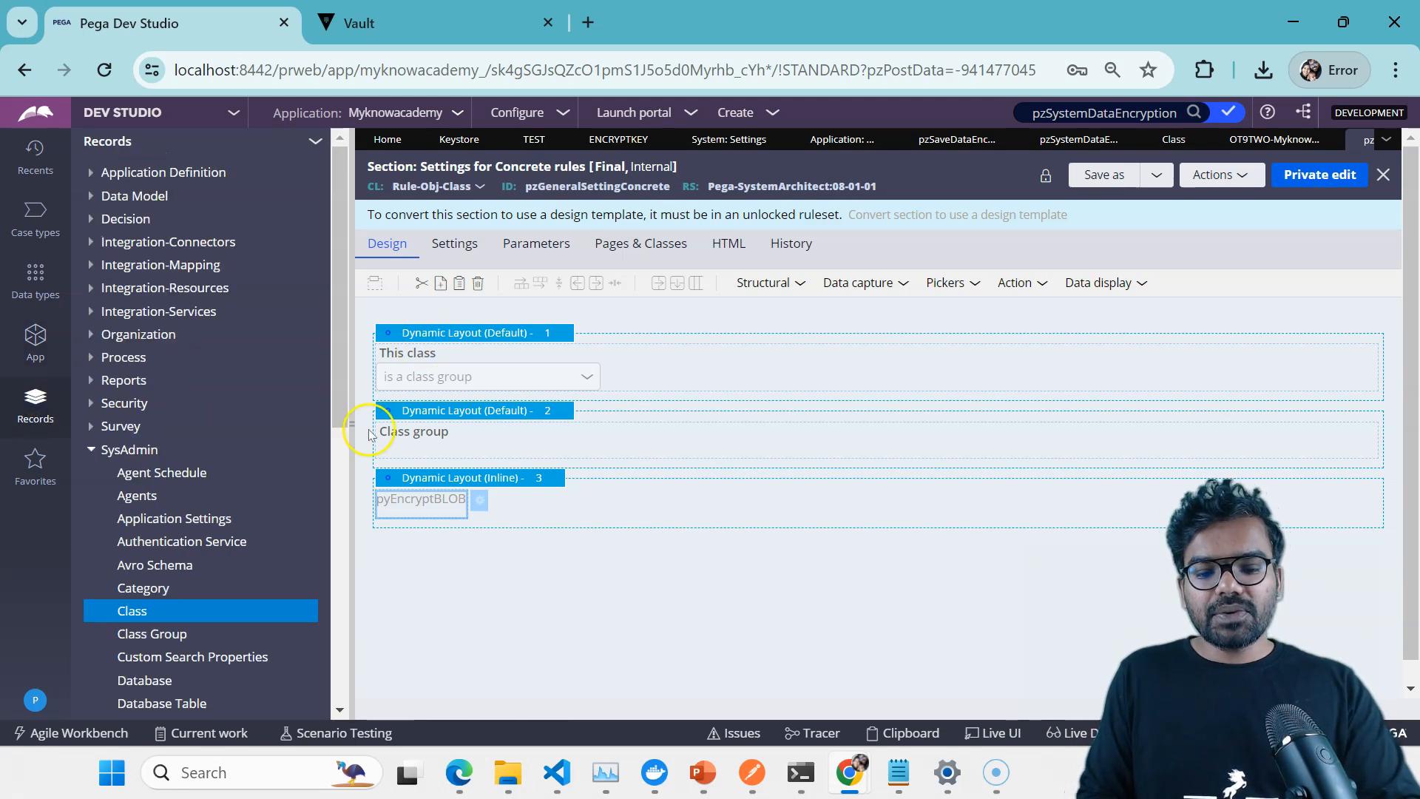
pyautogui.moveTo(339, 407); pyautogui.dragTo(348, 460)
pyautogui.click(90, 286)
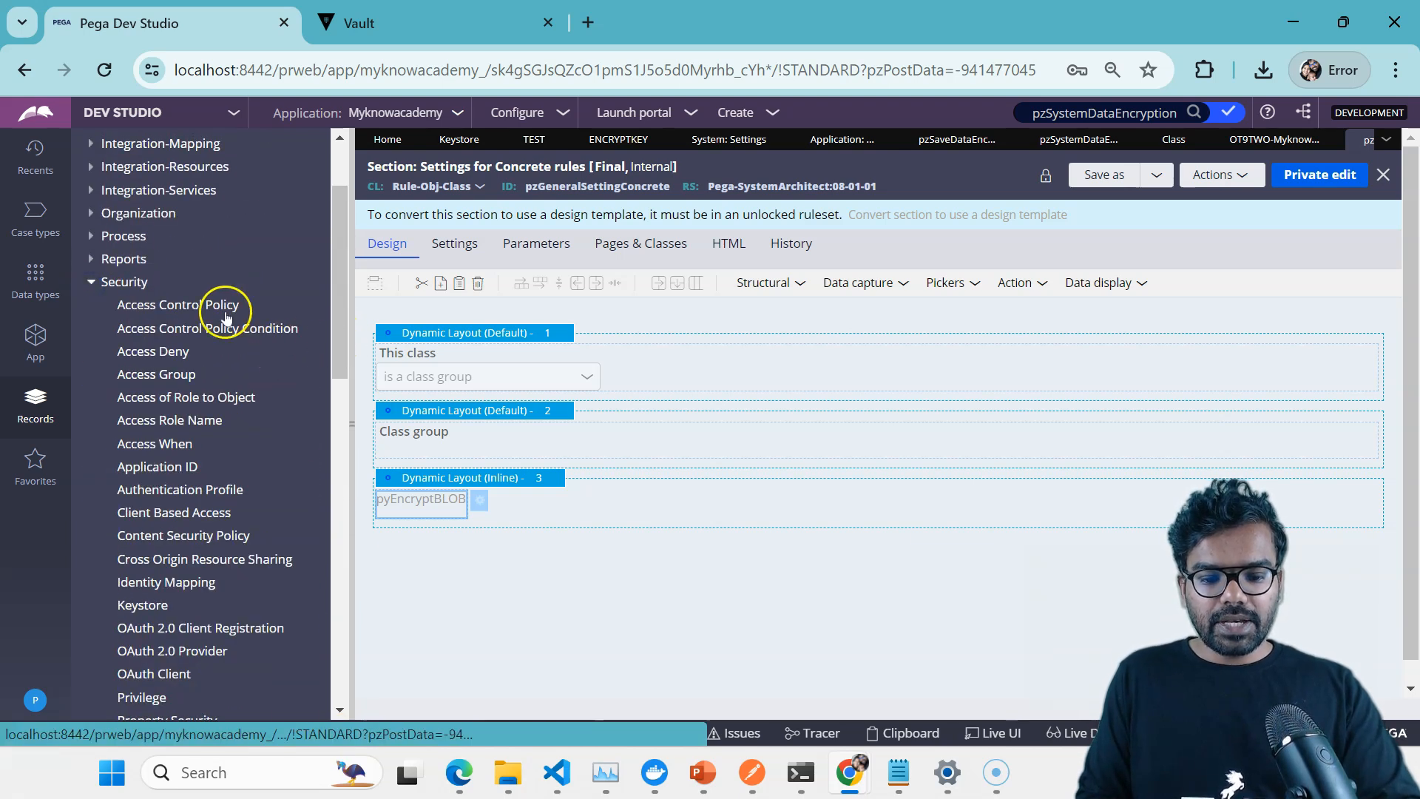
pyautogui.click(220, 312)
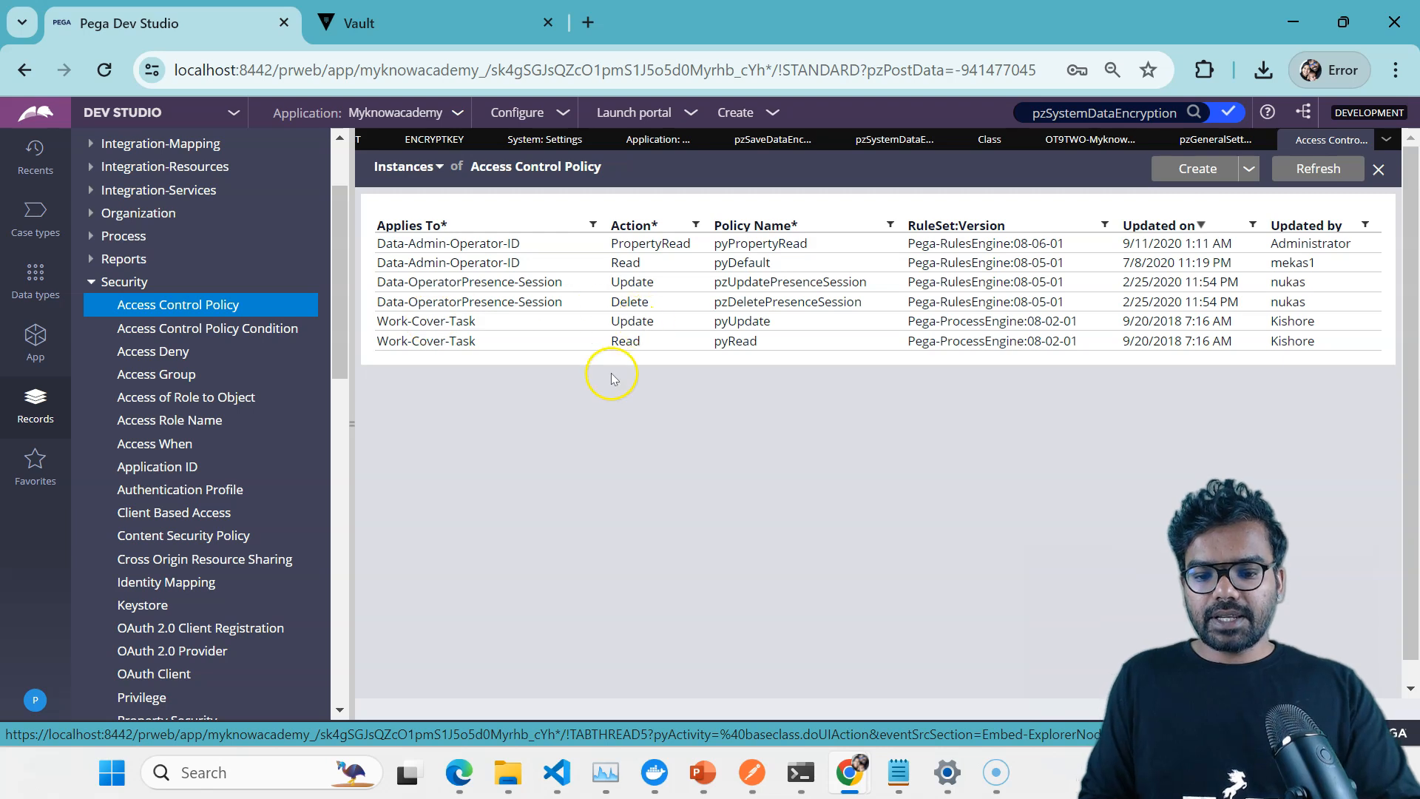
# Start a new access control policy labelled MortgageEncryption with the action PropertyEncrypt.
pyautogui.click(1195, 168)
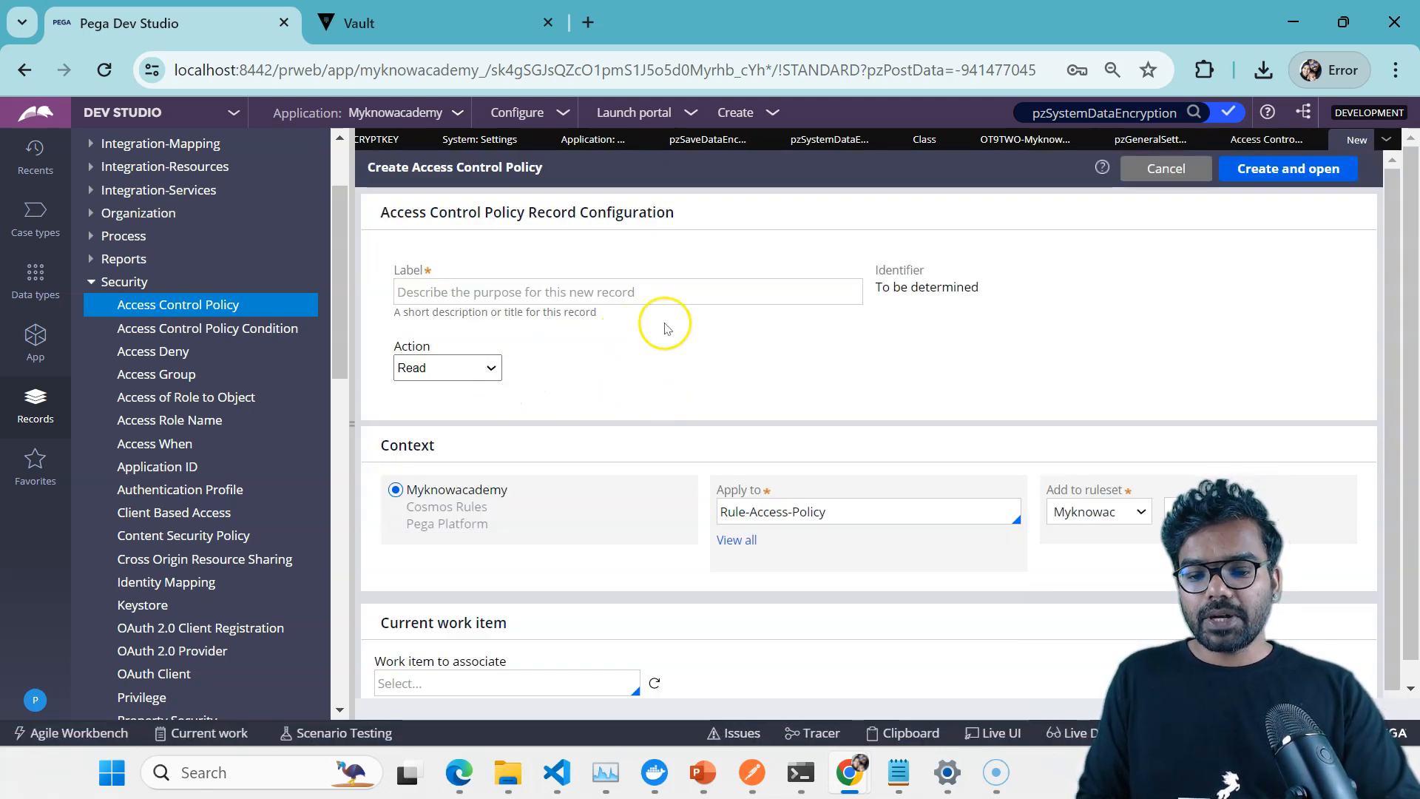
pyautogui.click(568, 290)
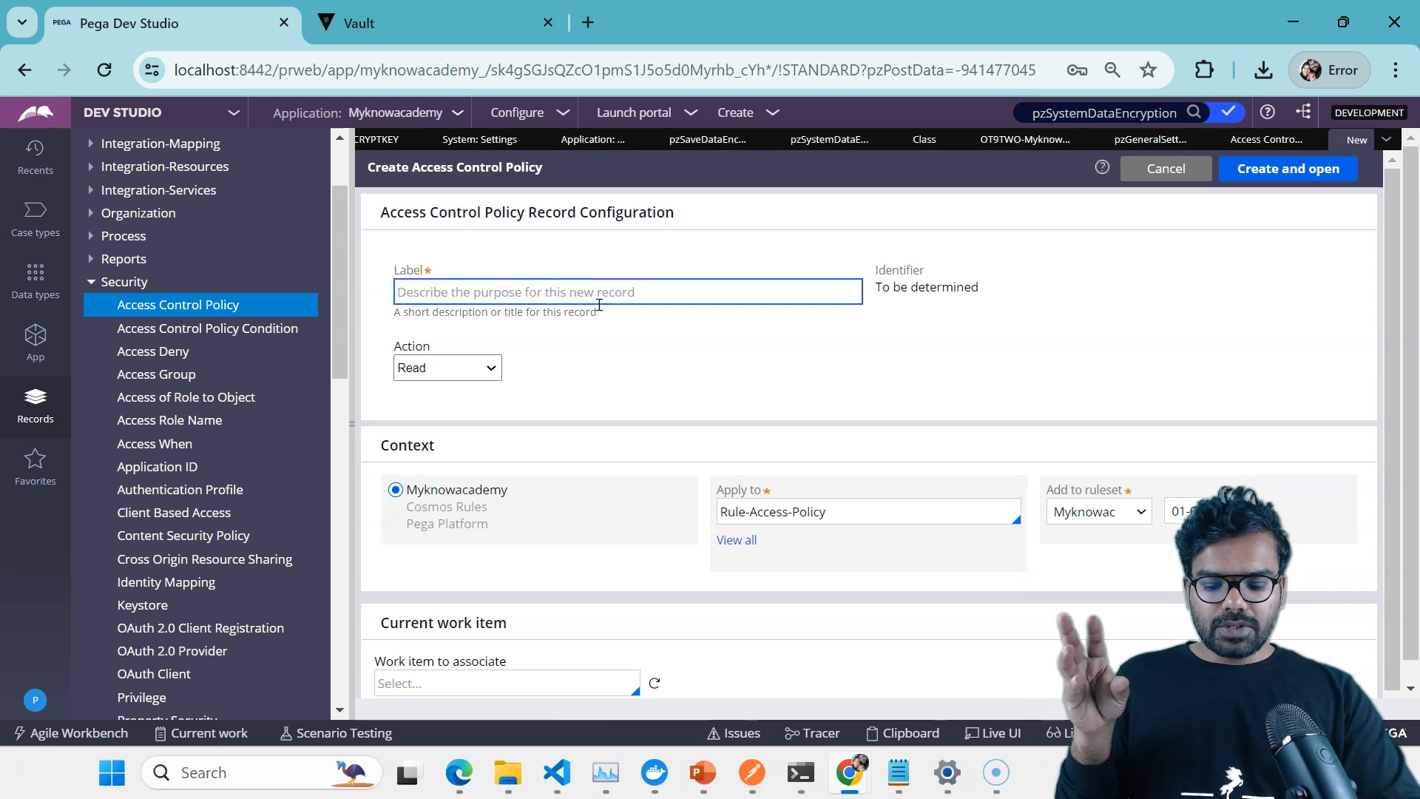
pyautogui.write('MortgageEncr')
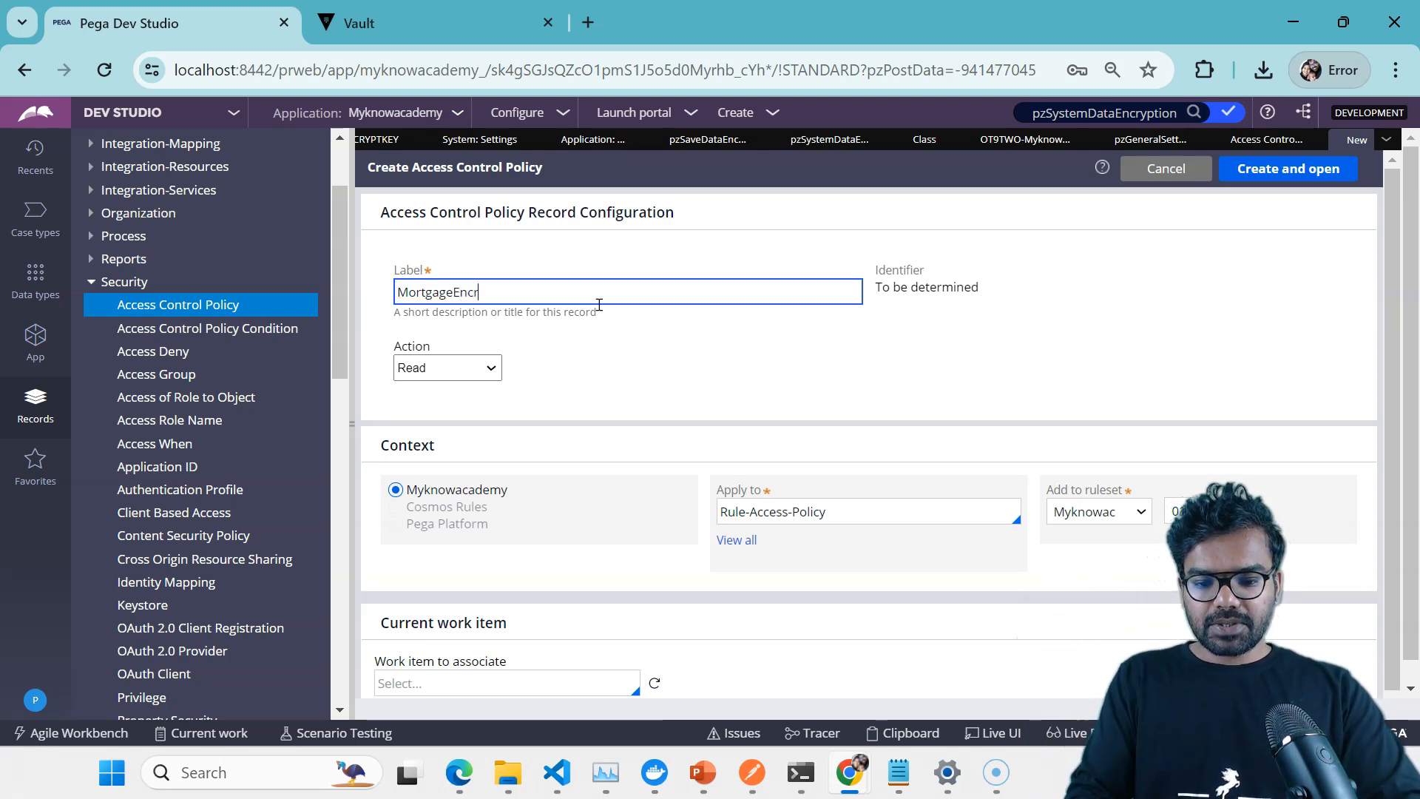
pyautogui.write('tion')
pyautogui.click(693, 372)
pyautogui.click(469, 368)
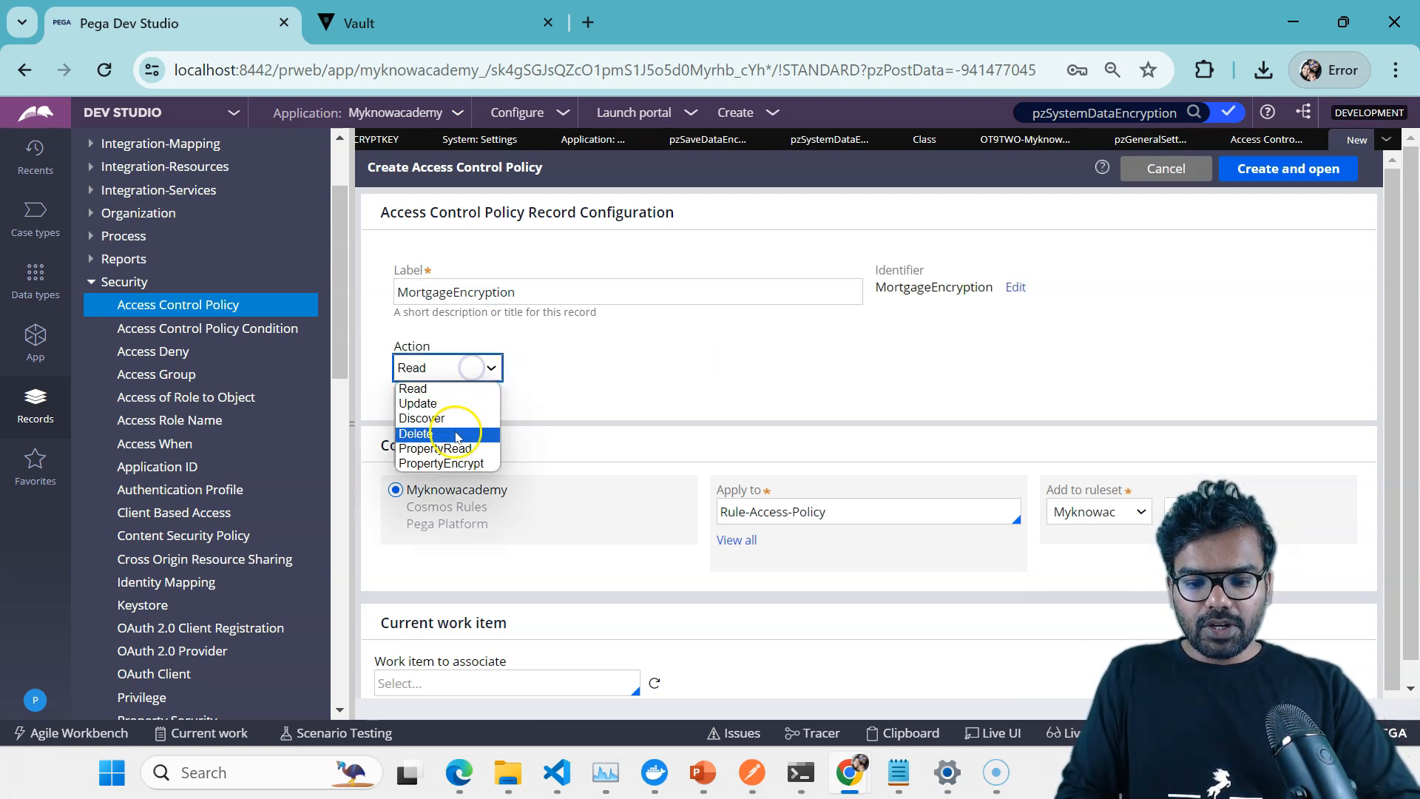
pyautogui.click(455, 464)
# Apply the new policy to the class OT9TWO-Myknowac-Work-Mortgage, then create and open it.
pyautogui.tripleClick(803, 511)
pyautogui.press('BackSpace')
pyautogui.press('Down')
pyautogui.press('Down')
pyautogui.press('Down')
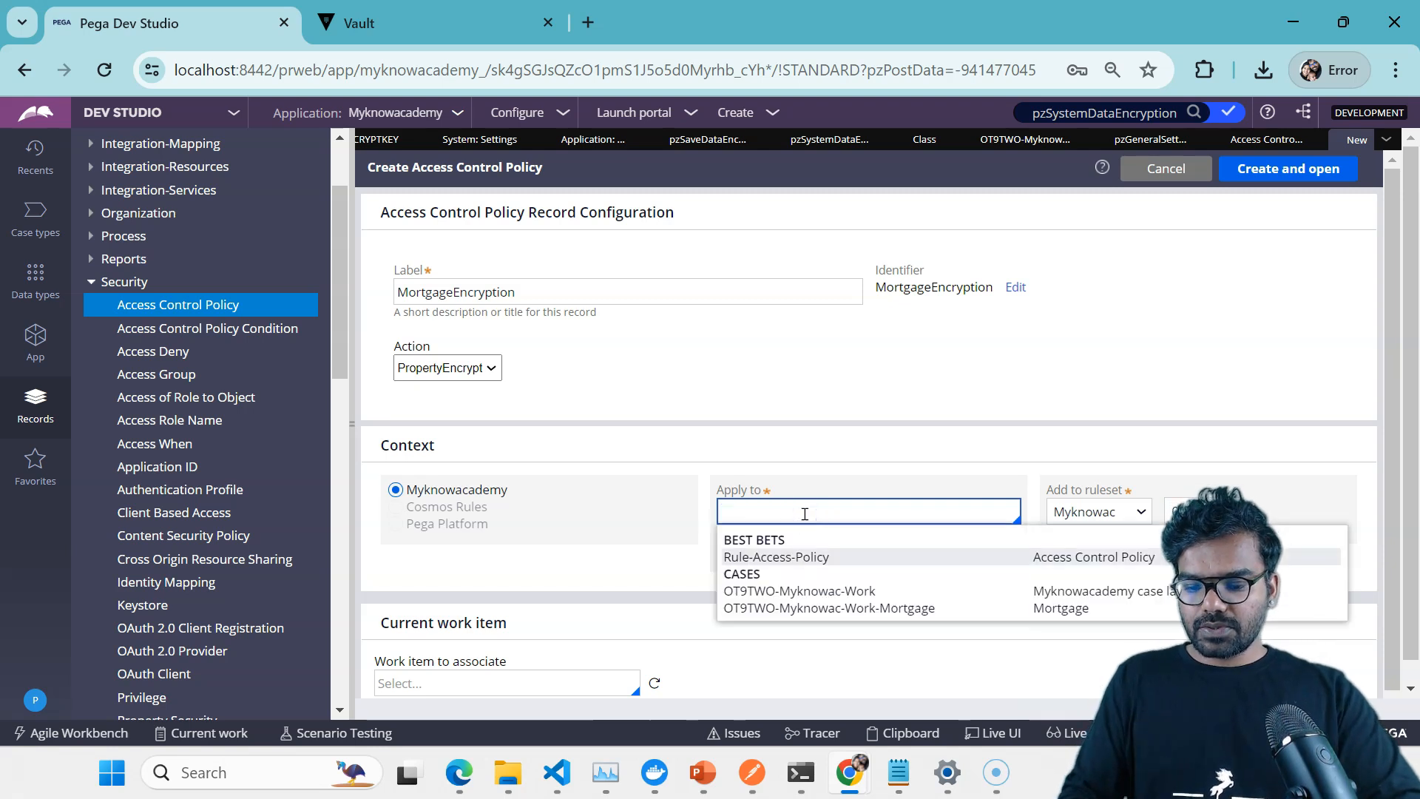
pyautogui.press('Return')
pyautogui.click(1286, 169)
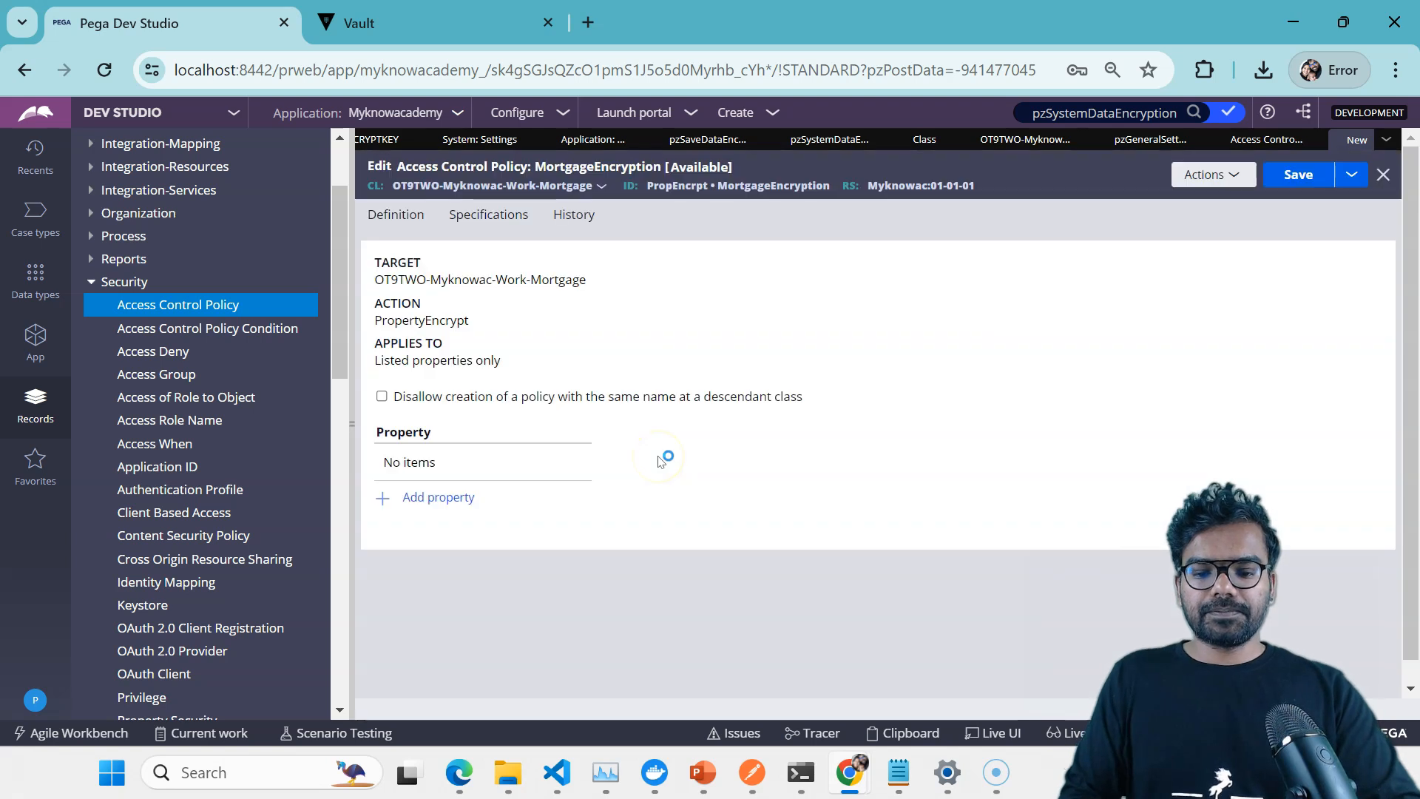
# Add only the property .AccountNumber to the MortgageEncryption policy and save the rule.
pyautogui.click(431, 494)
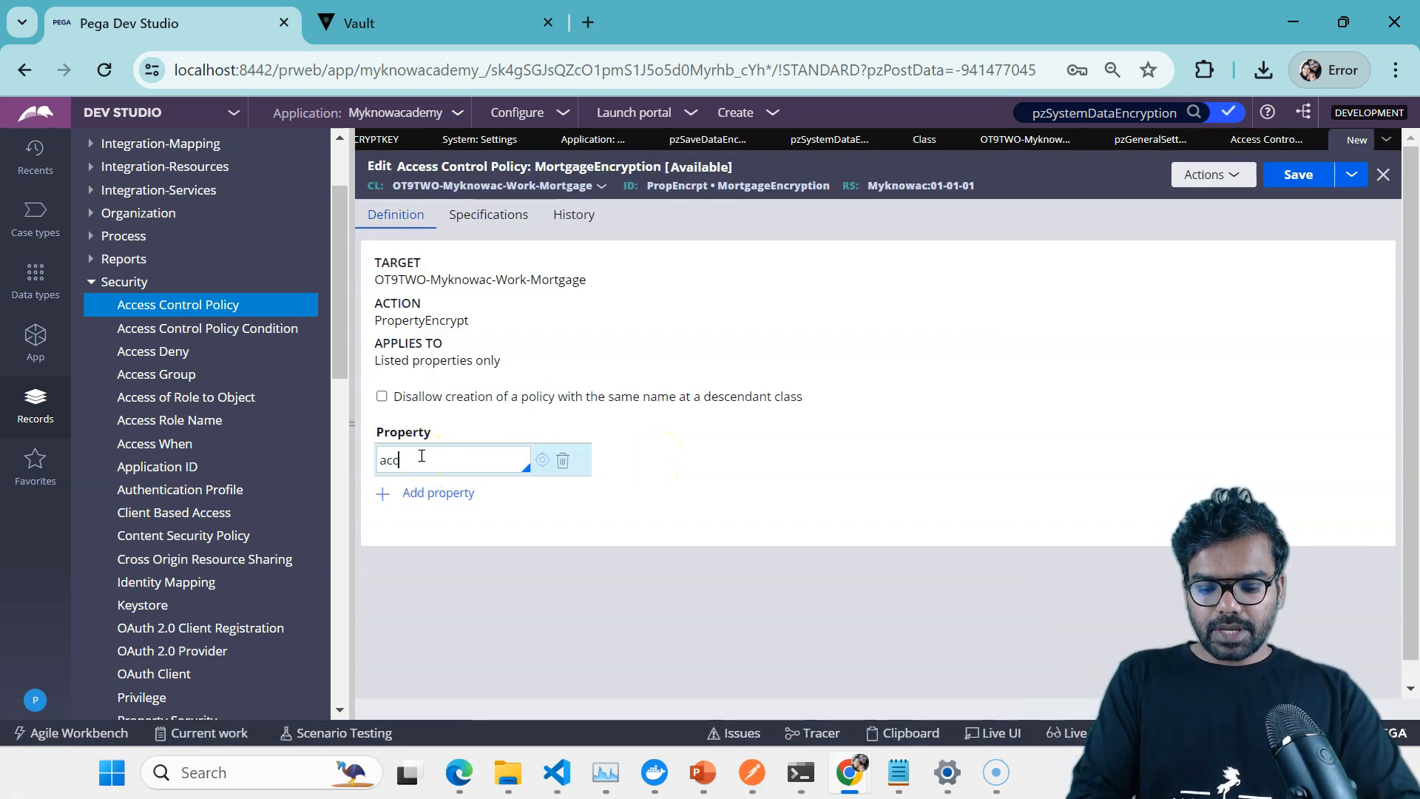
pyautogui.write('acc')
pyautogui.press('Return')
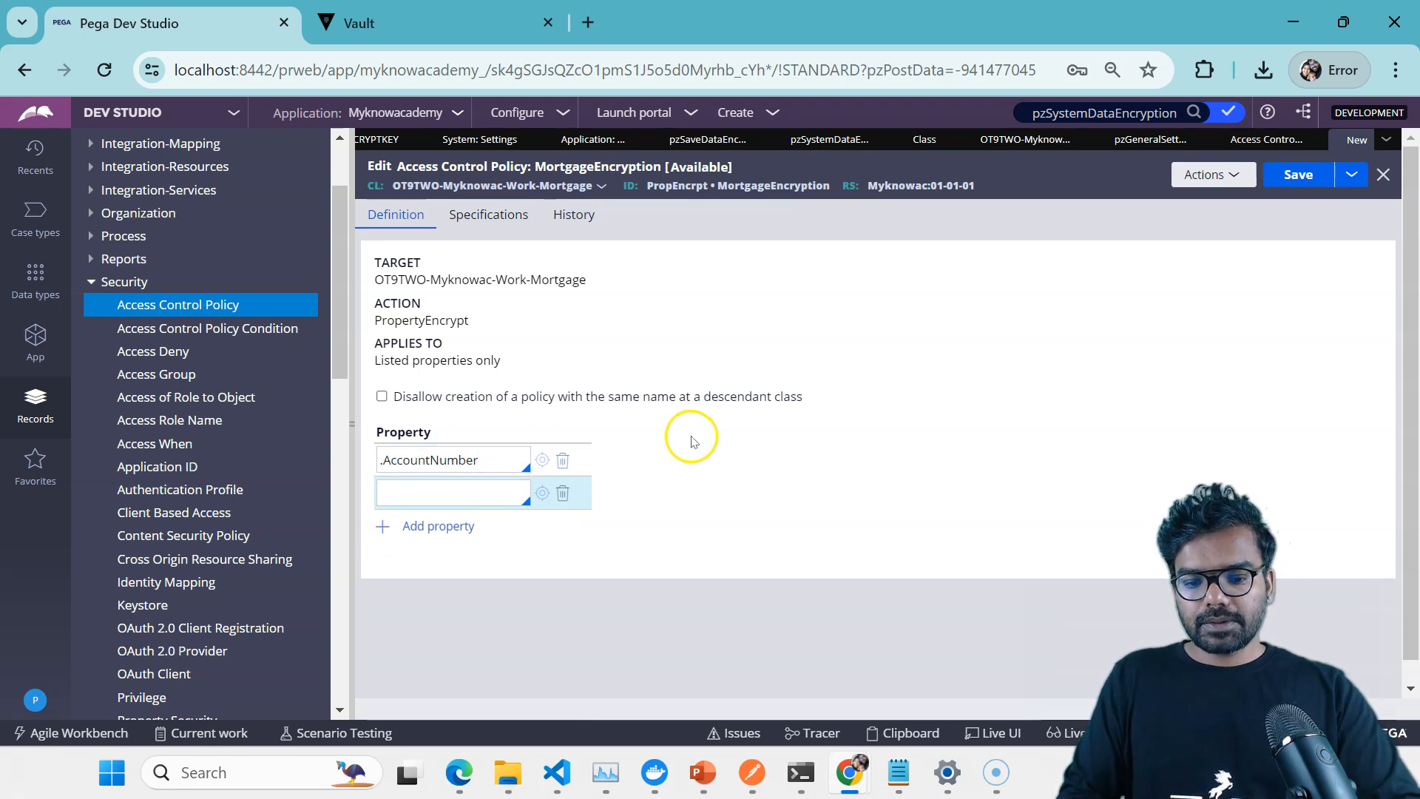
pyautogui.click(562, 494)
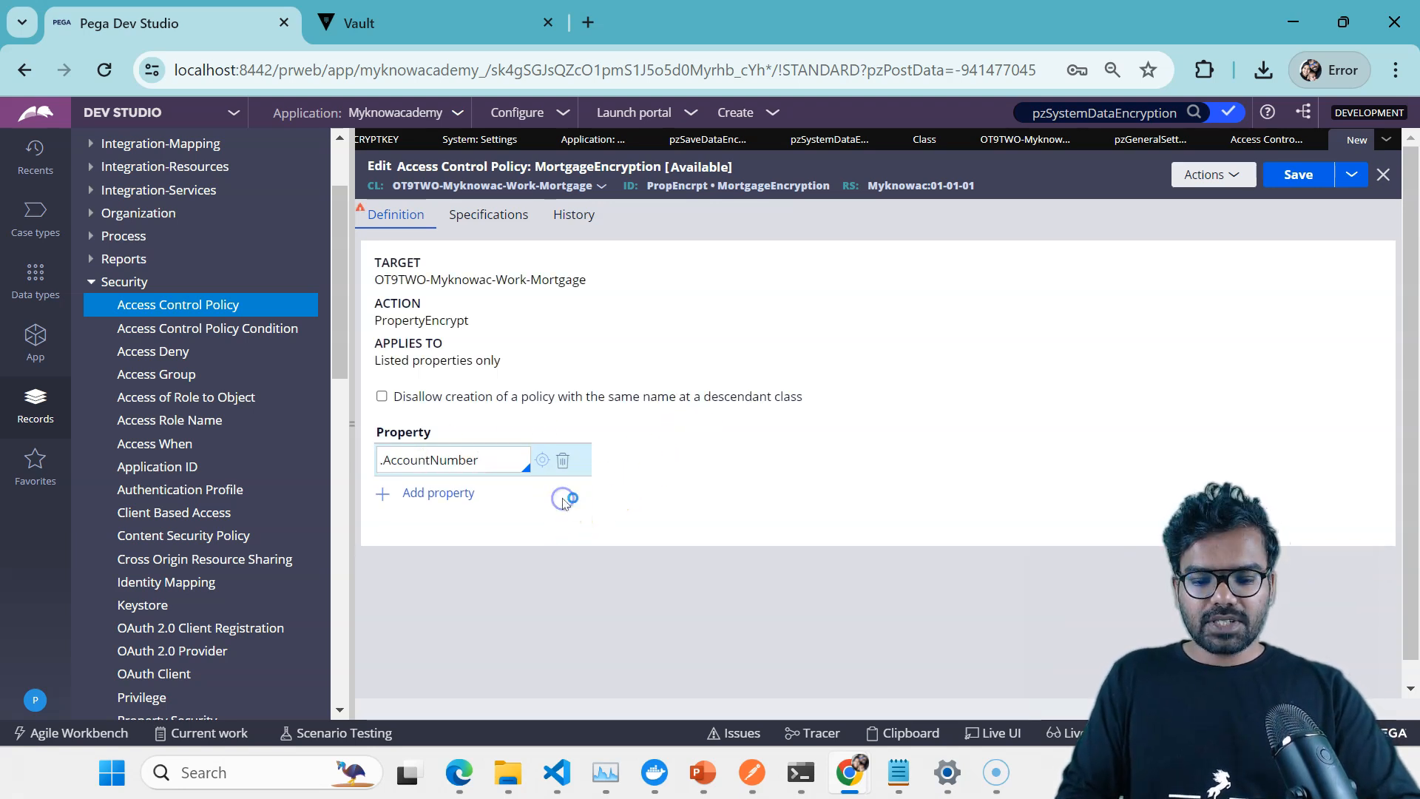
pyautogui.click(1299, 174)
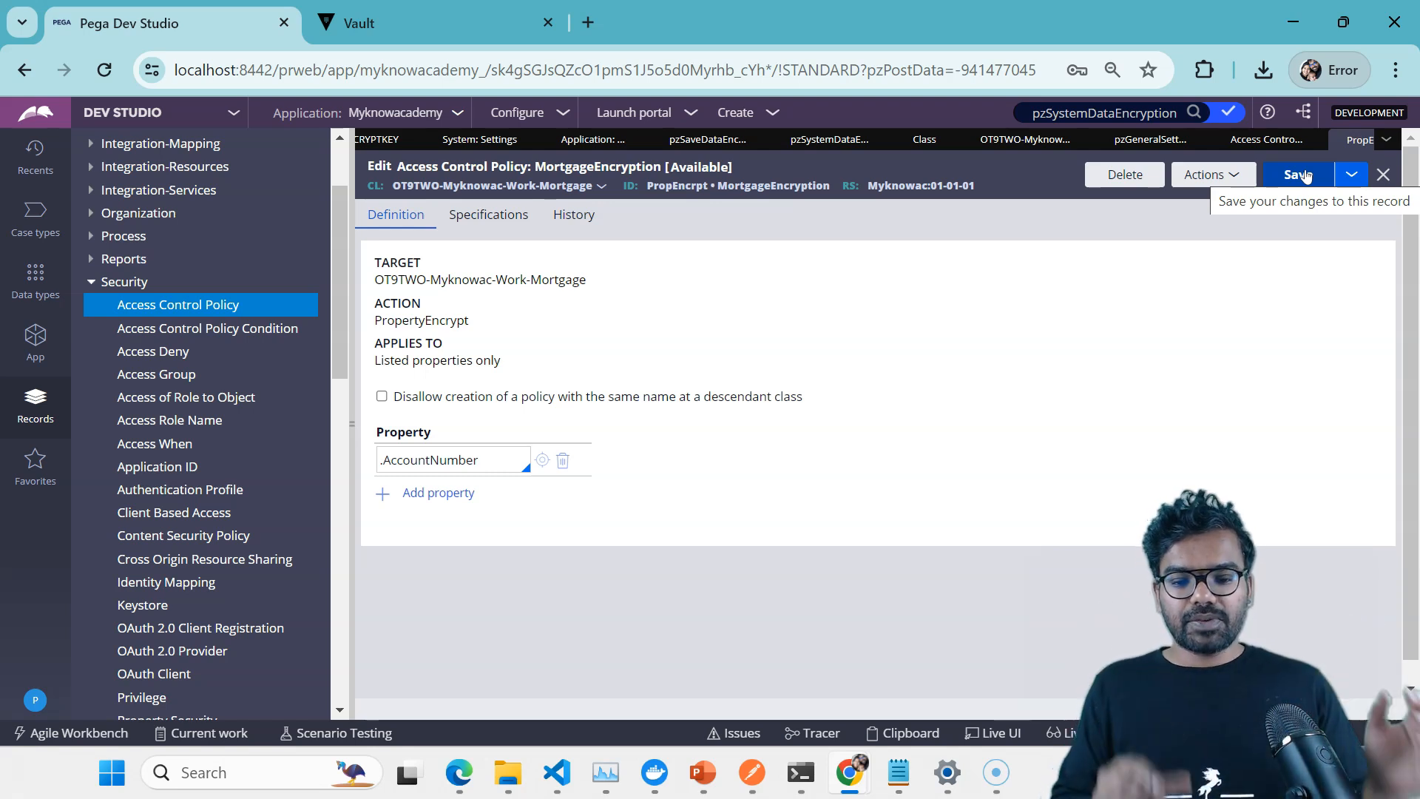
# Create a new Mortgage case from the Mortgage class's instance list, filling in the account number.
pyautogui.click(42, 234)
pyautogui.click(35, 342)
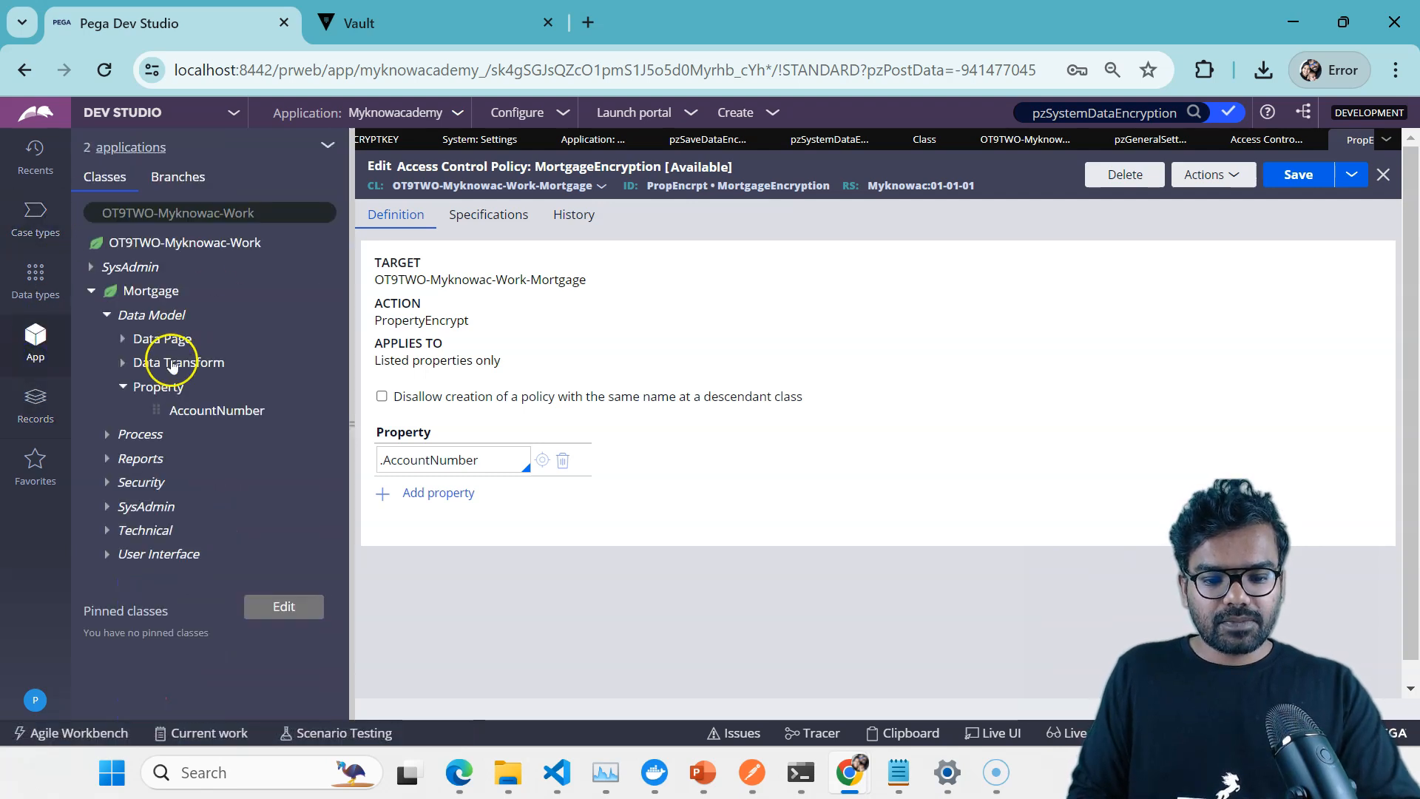
pyautogui.click(165, 292)
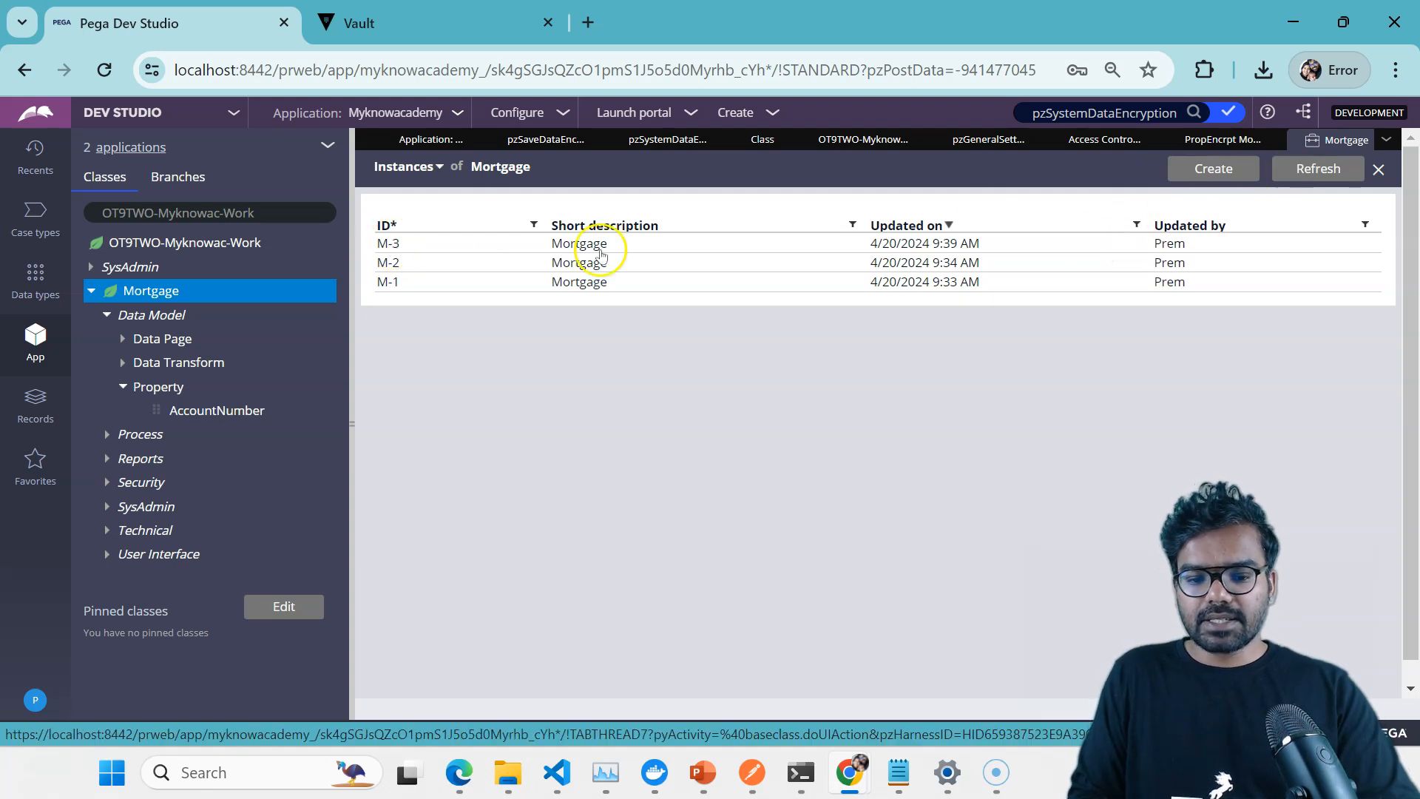
pyautogui.click(1213, 169)
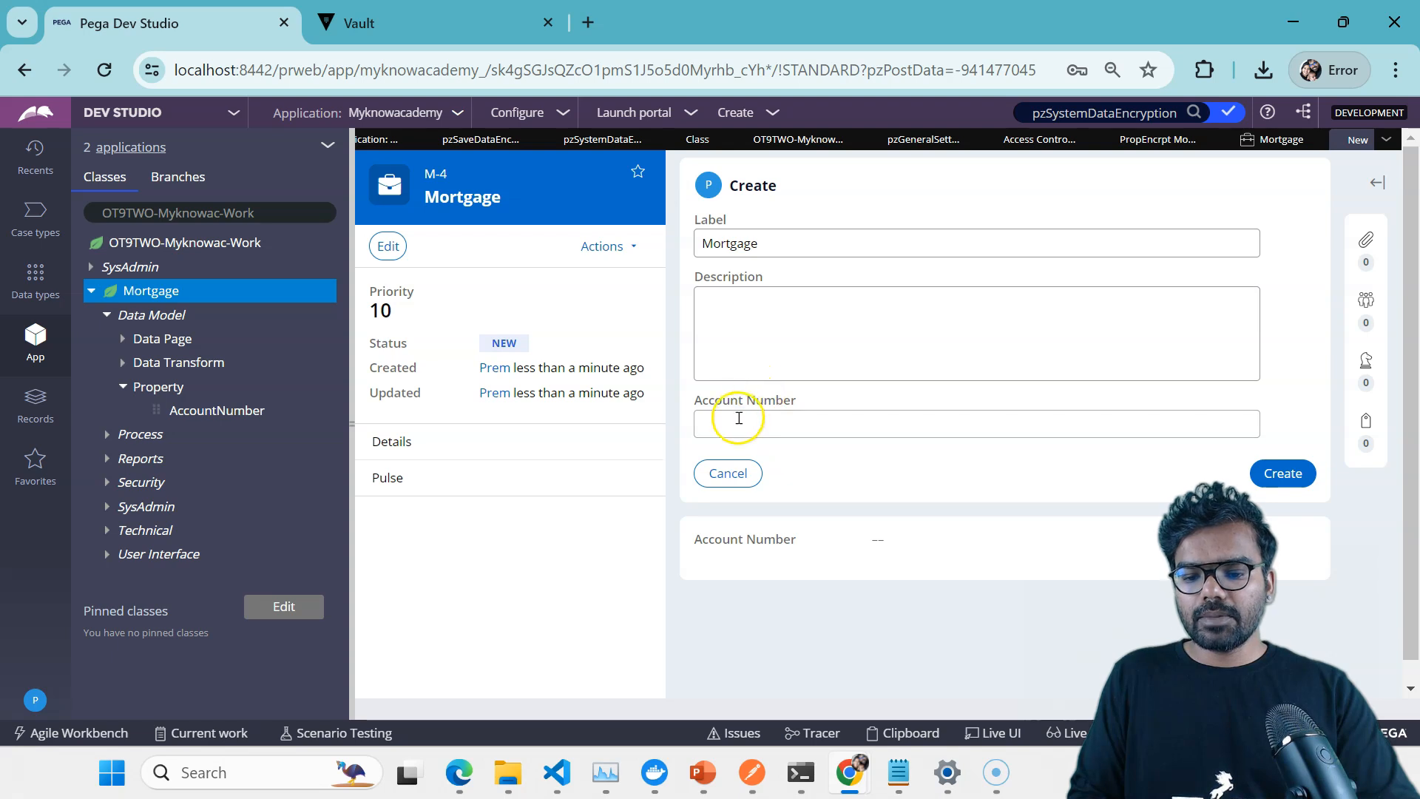
pyautogui.click(738, 418)
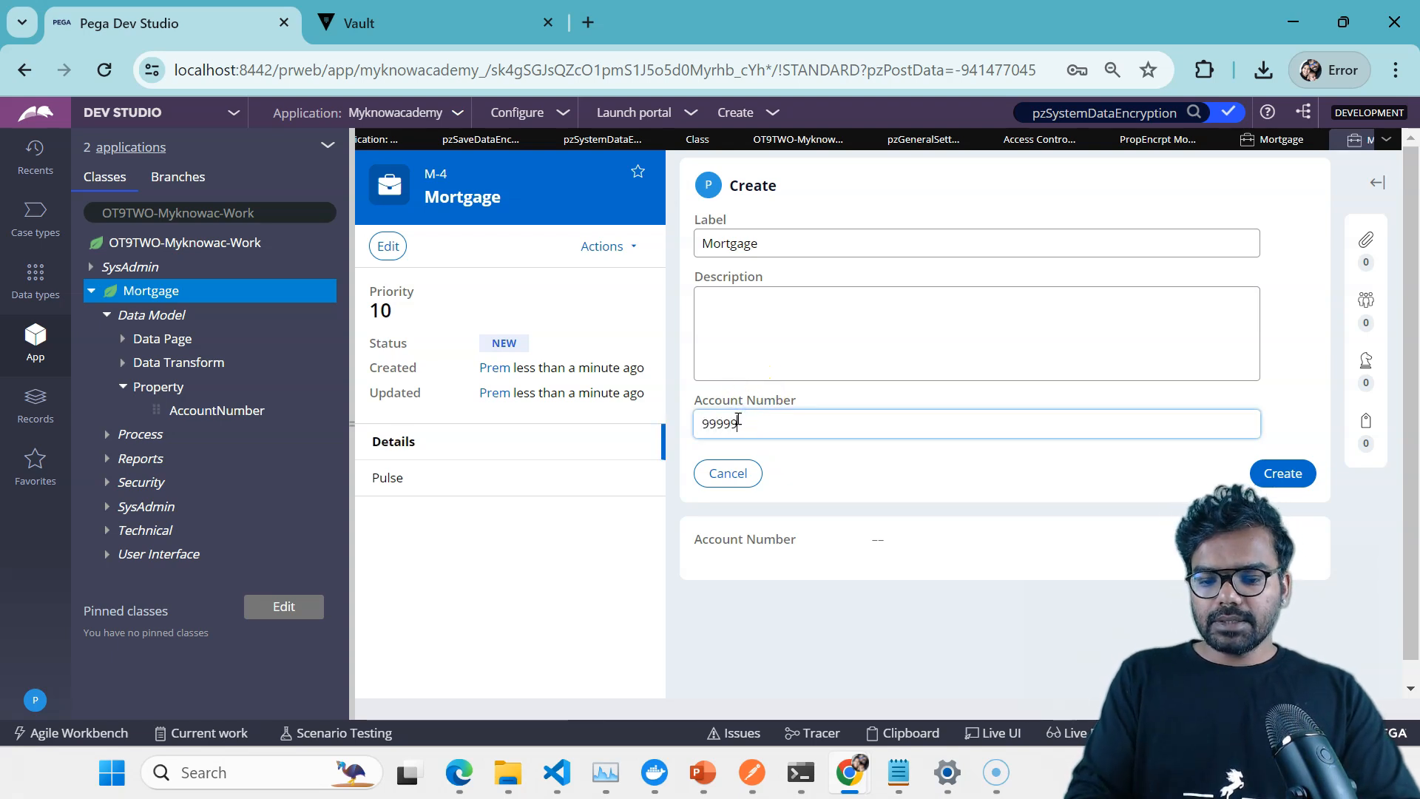
pyautogui.write('99999999')
pyautogui.click(1283, 472)
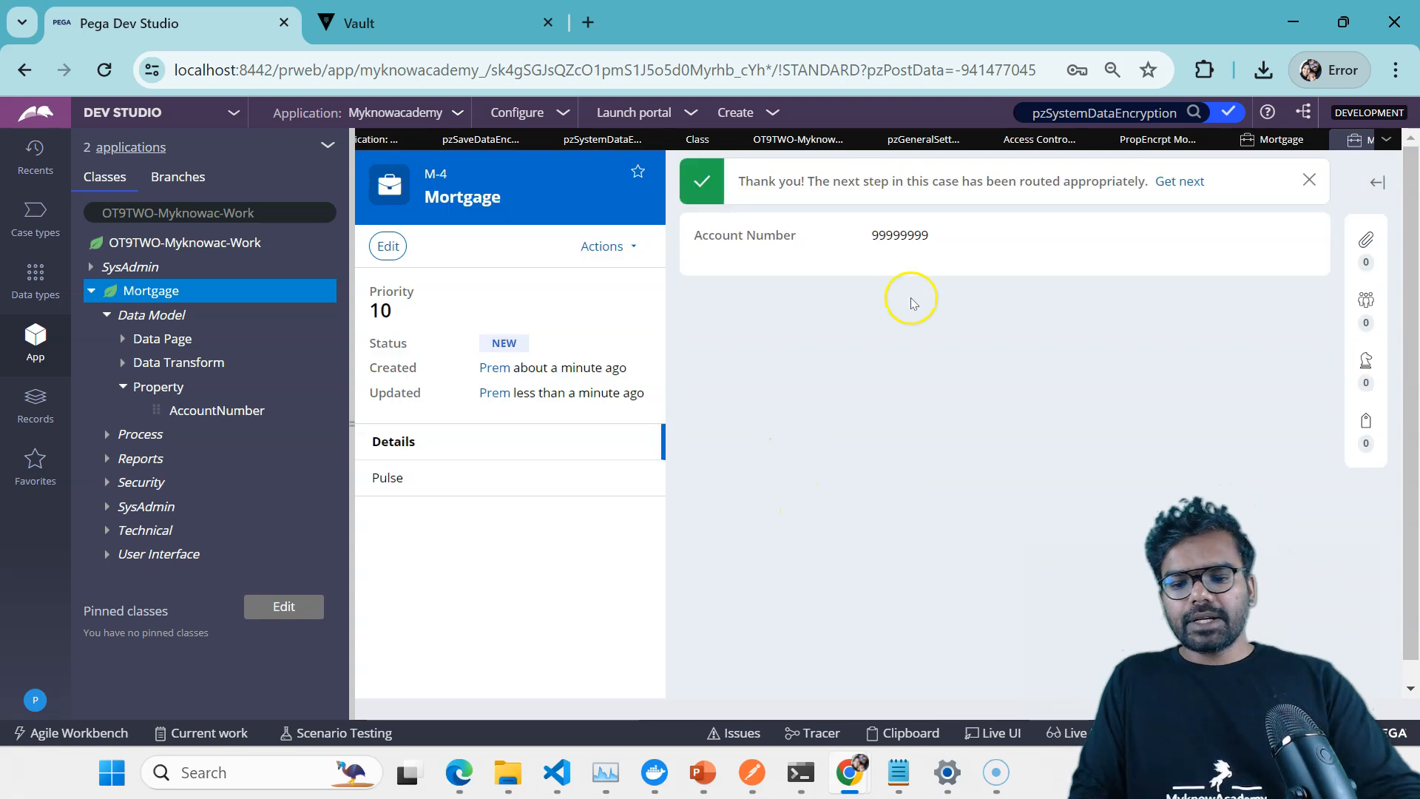
# Check the account number on case M-4 and view its pyWorkPage in the Clipboard, then close the viewer.
pyautogui.doubleClick(891, 235)
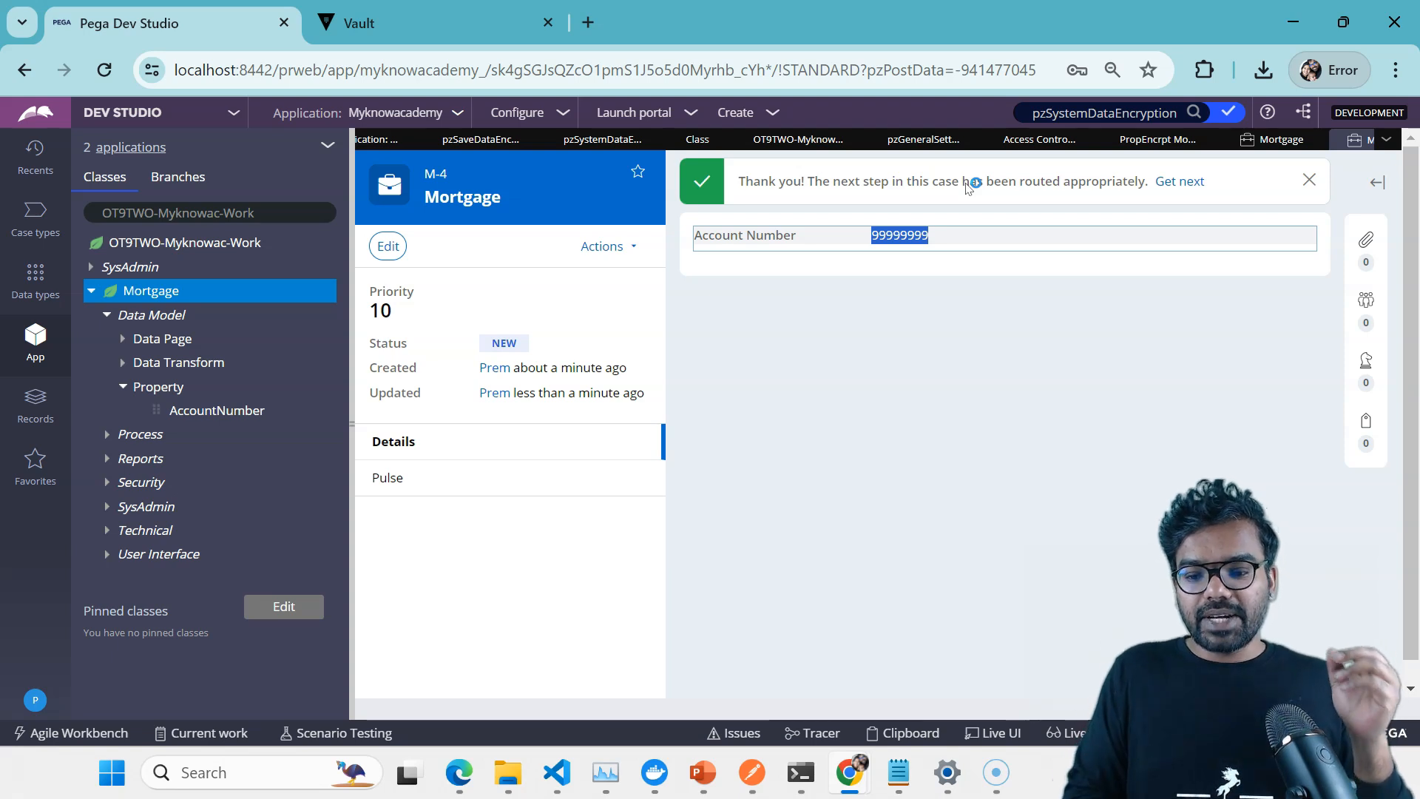
pyautogui.click(1053, 140)
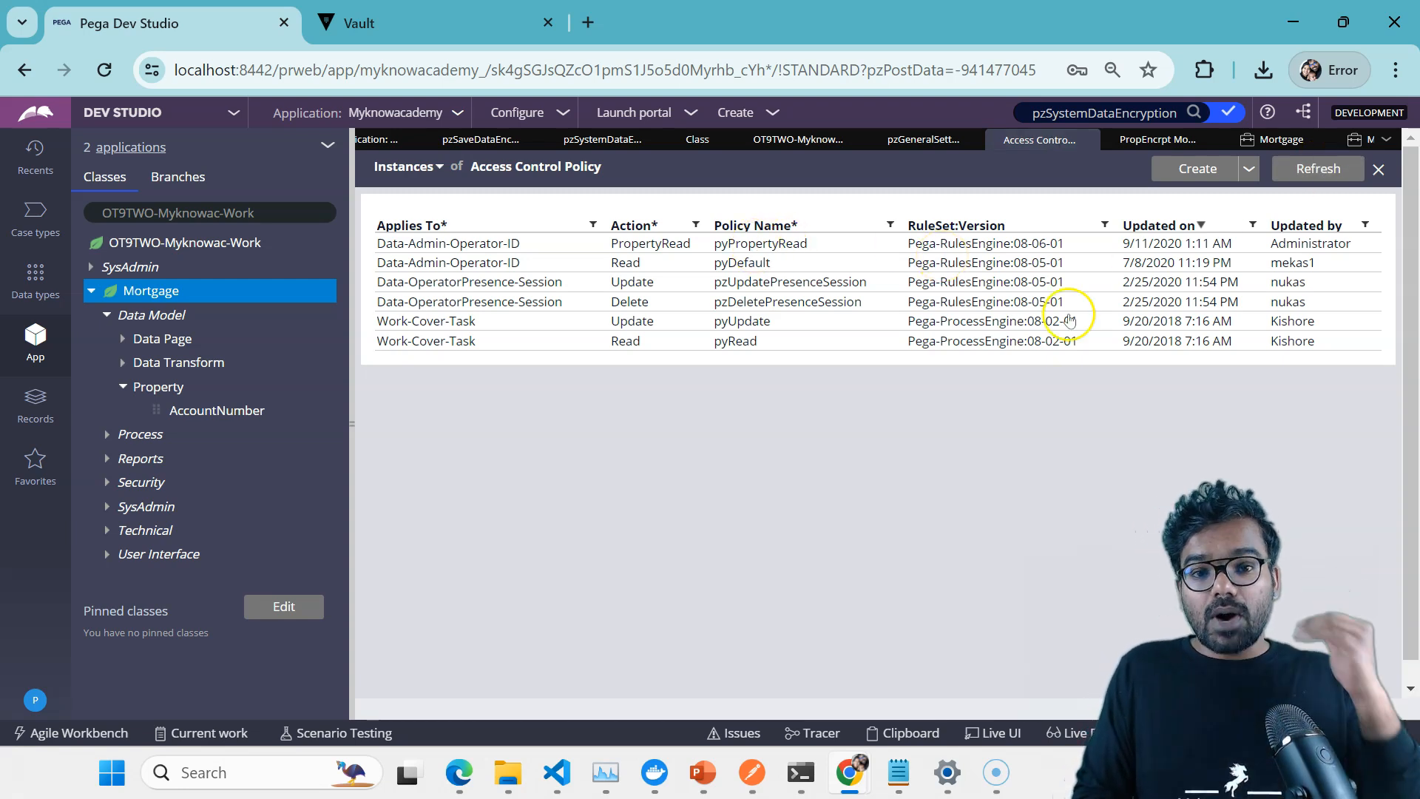
pyautogui.click(1347, 140)
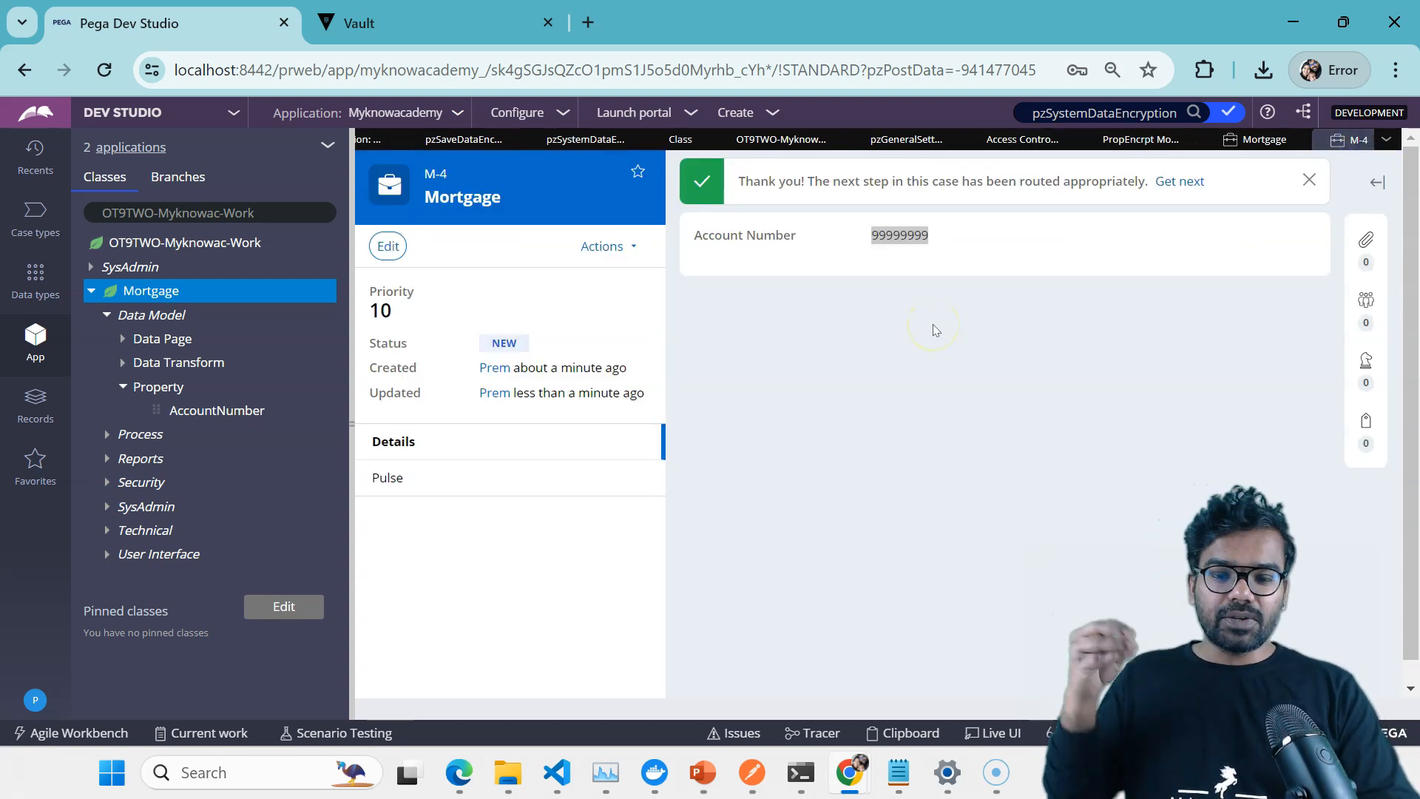
pyautogui.click(900, 733)
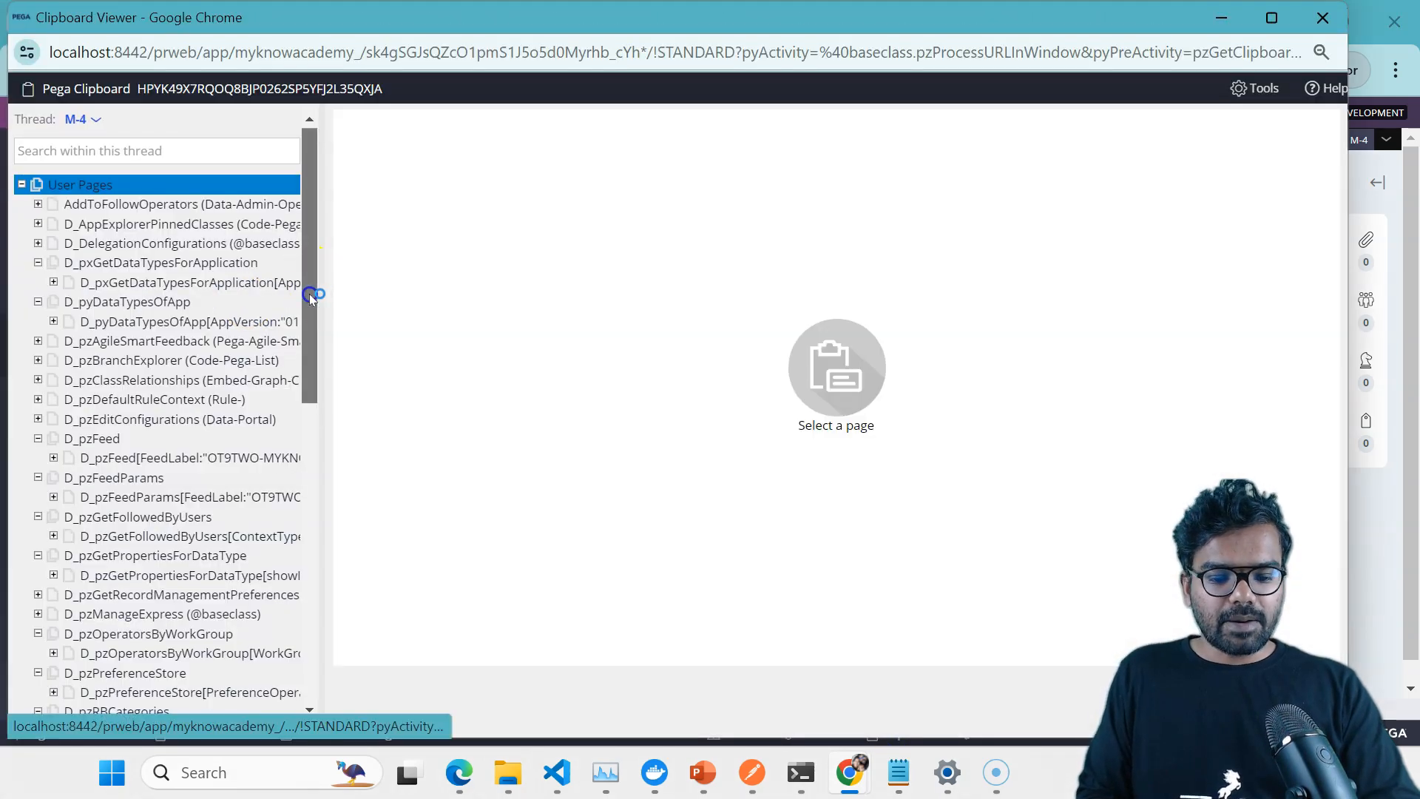
pyautogui.moveTo(310, 294); pyautogui.dragTo(309, 633)
pyautogui.click(106, 538)
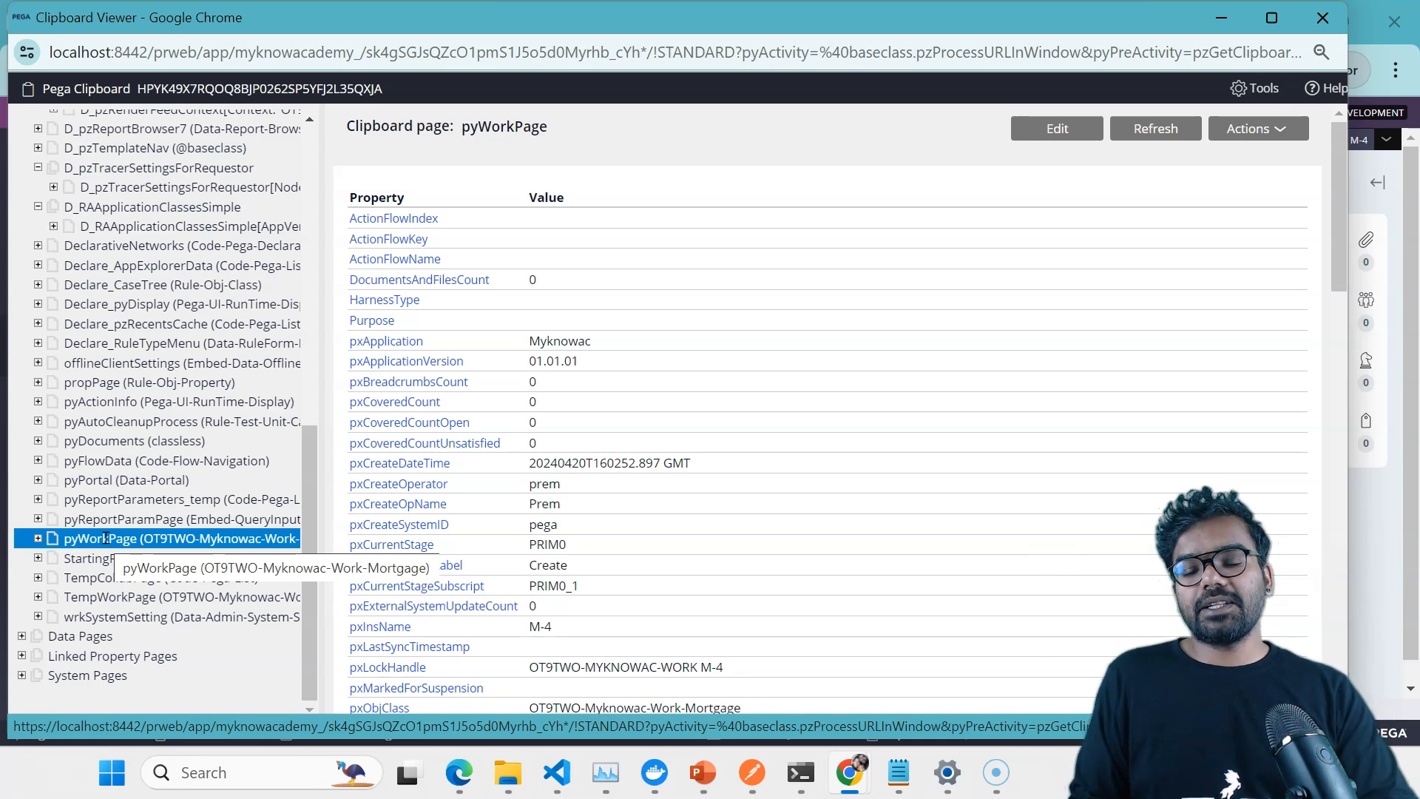
pyautogui.click(1322, 17)
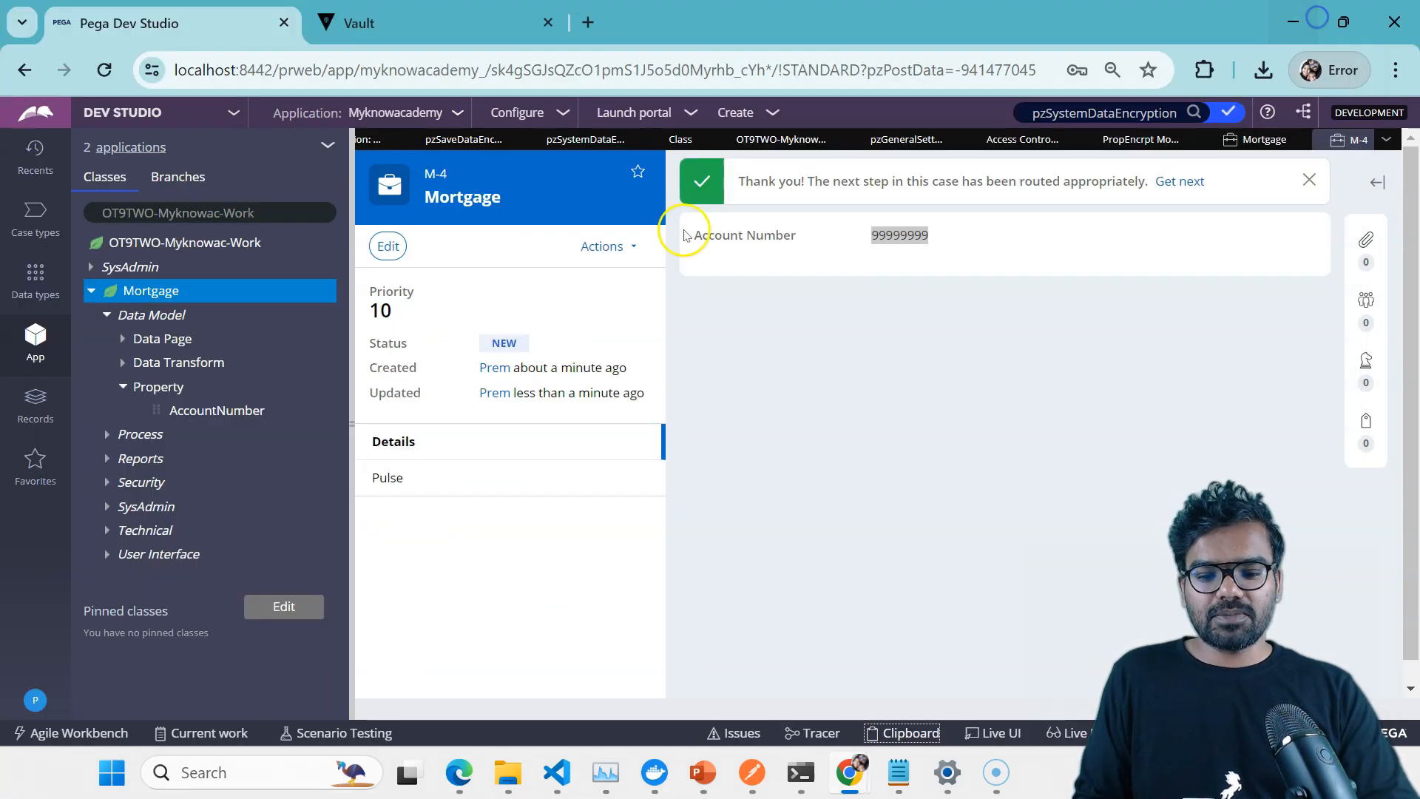
# Open the older Mortgage case M-1 and examine the AccountNumber property on its pyWorkPage in the Clipboard.
pyautogui.click(1257, 139)
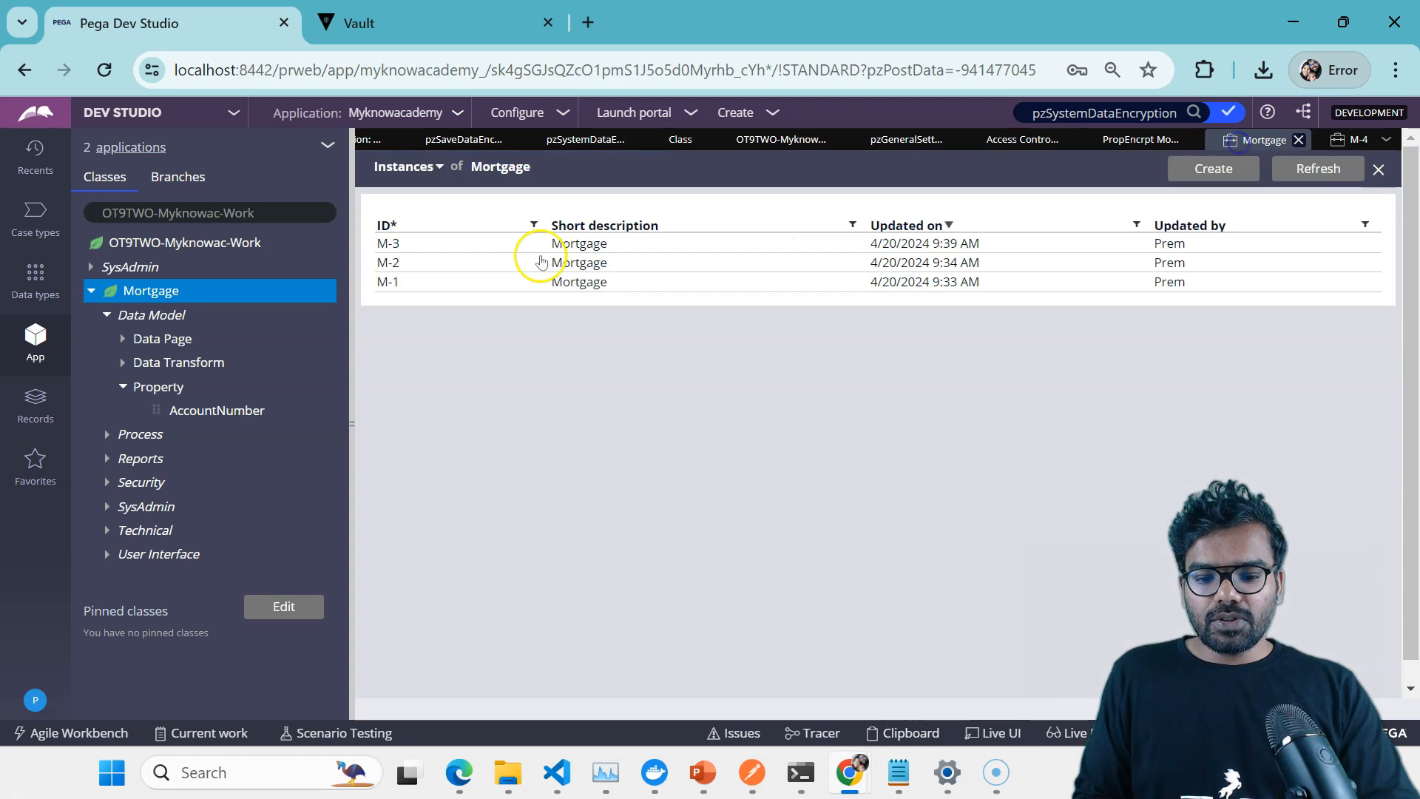
pyautogui.click(439, 281)
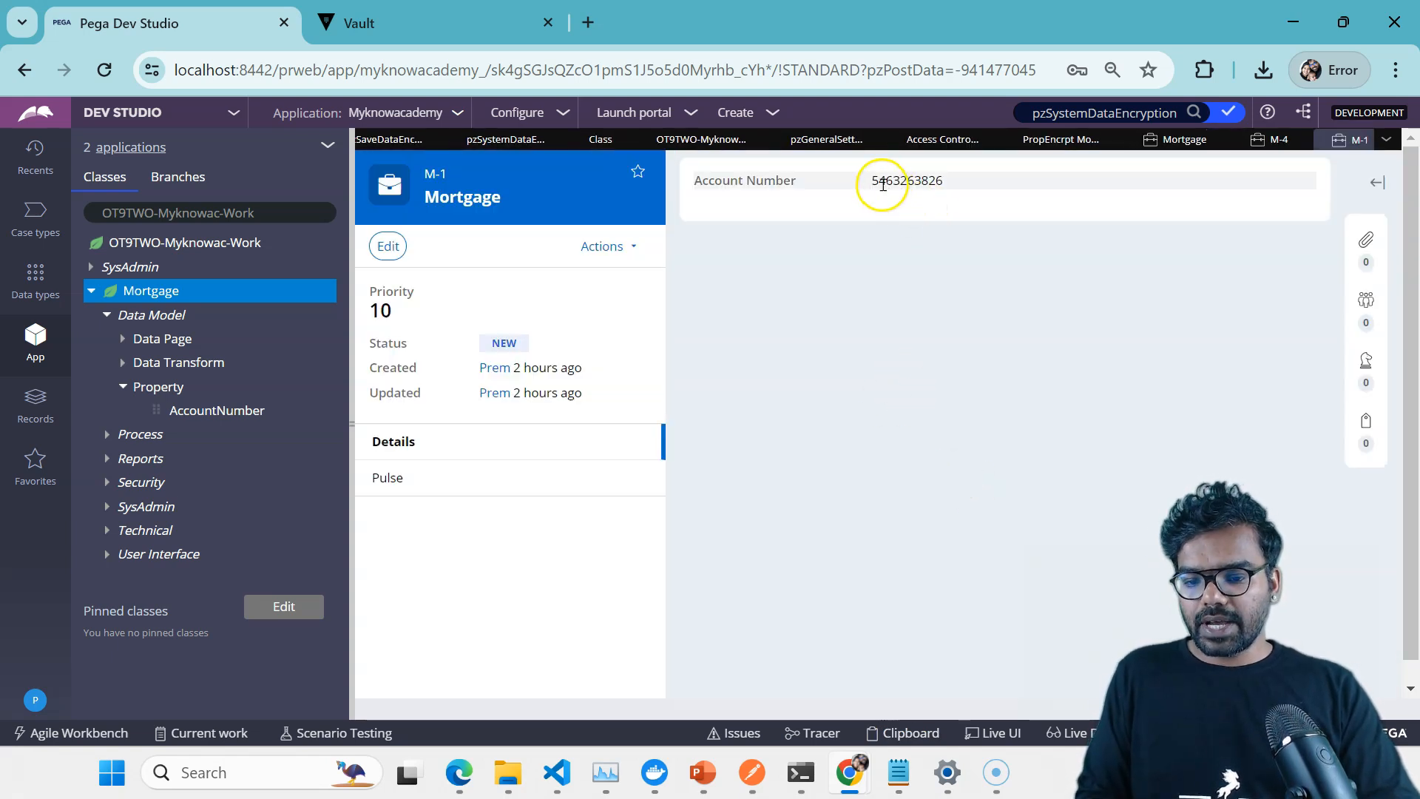
pyautogui.click(903, 732)
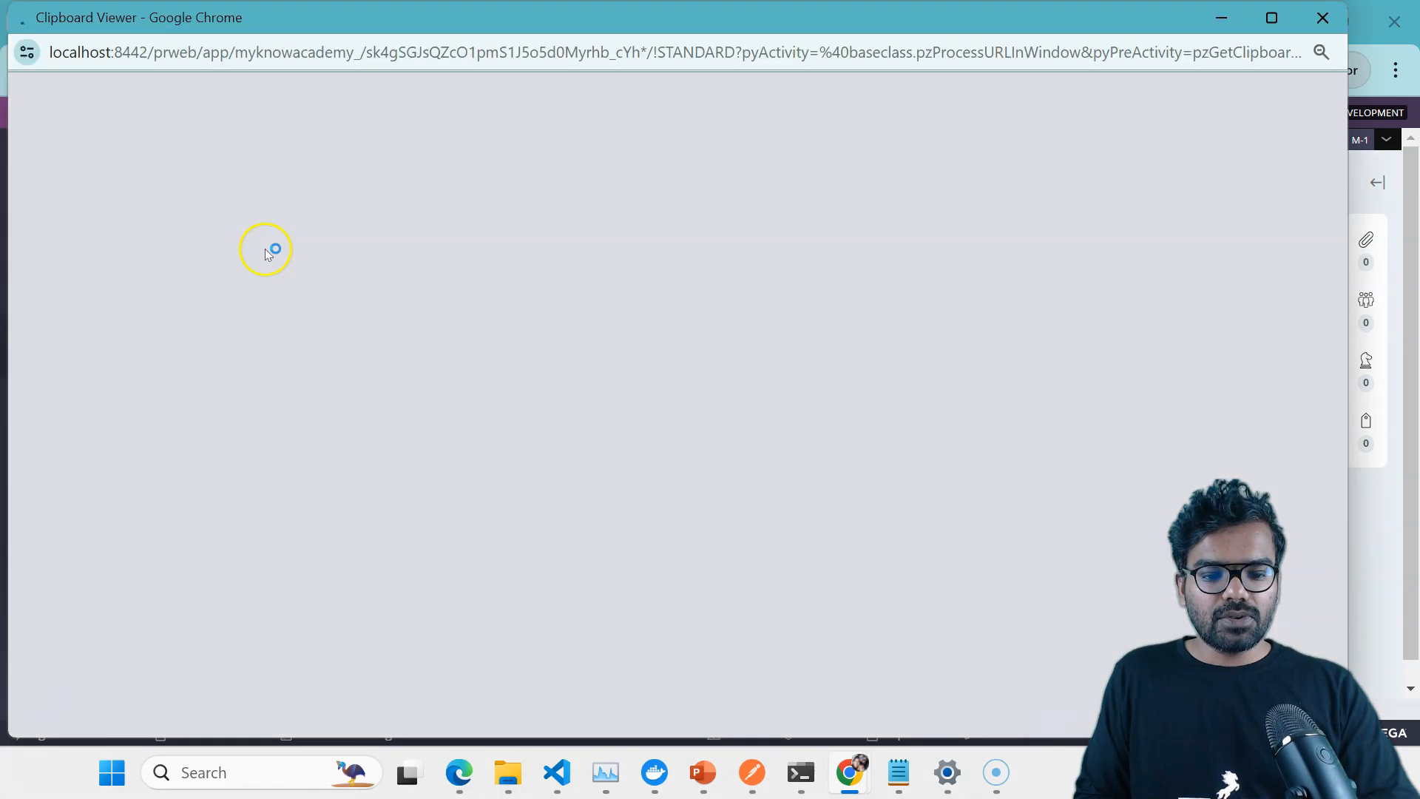
pyautogui.moveTo(308, 364); pyautogui.dragTo(298, 677)
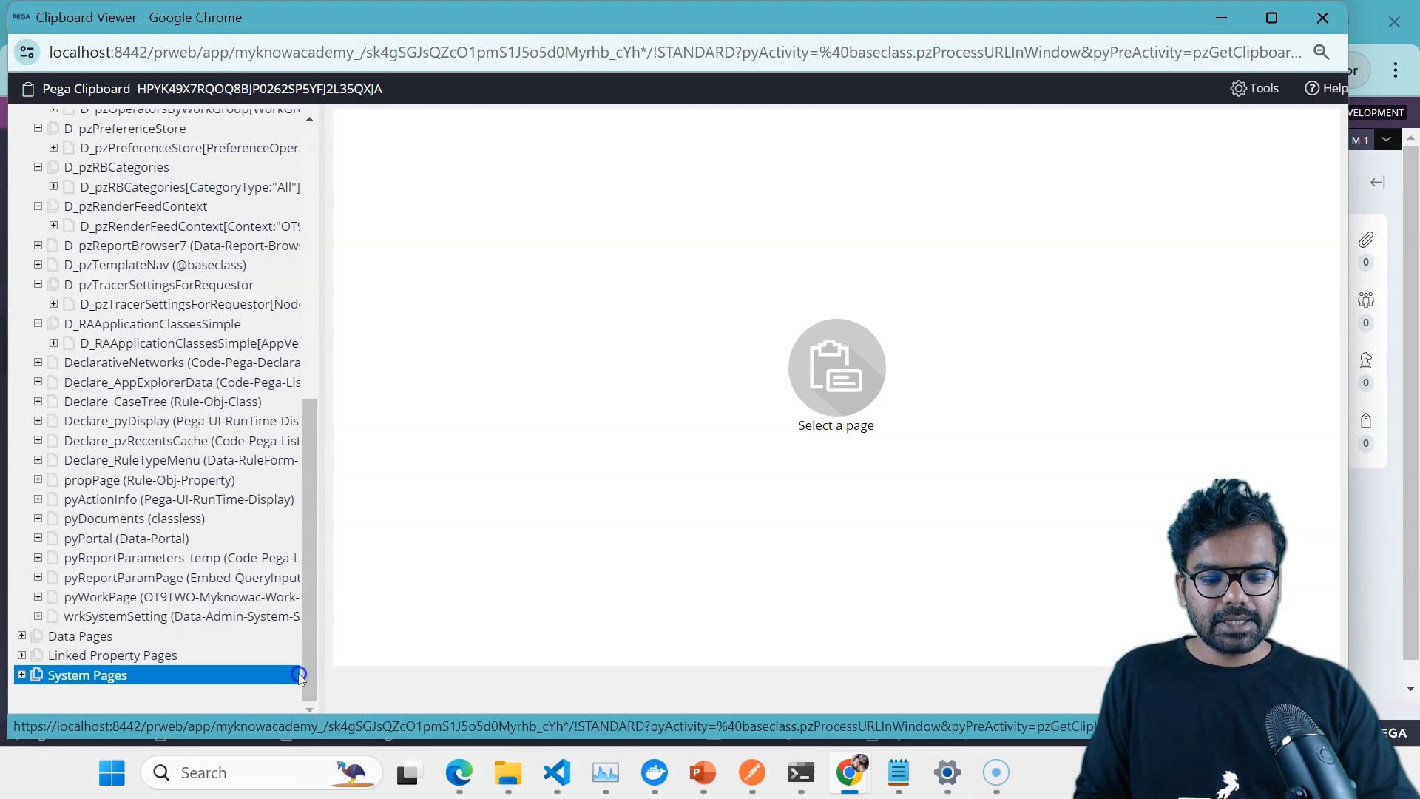
pyautogui.click(122, 599)
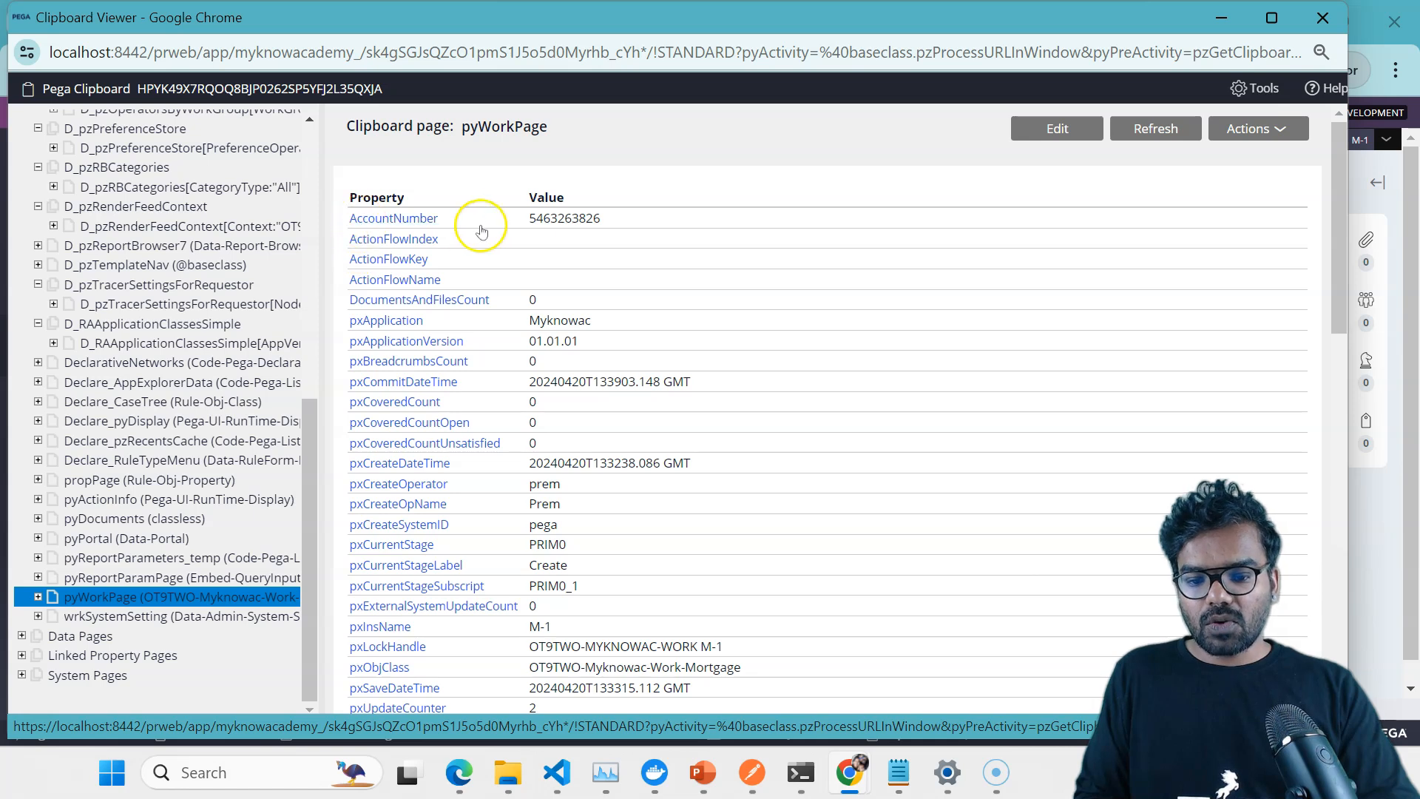
pyautogui.click(1218, 17)
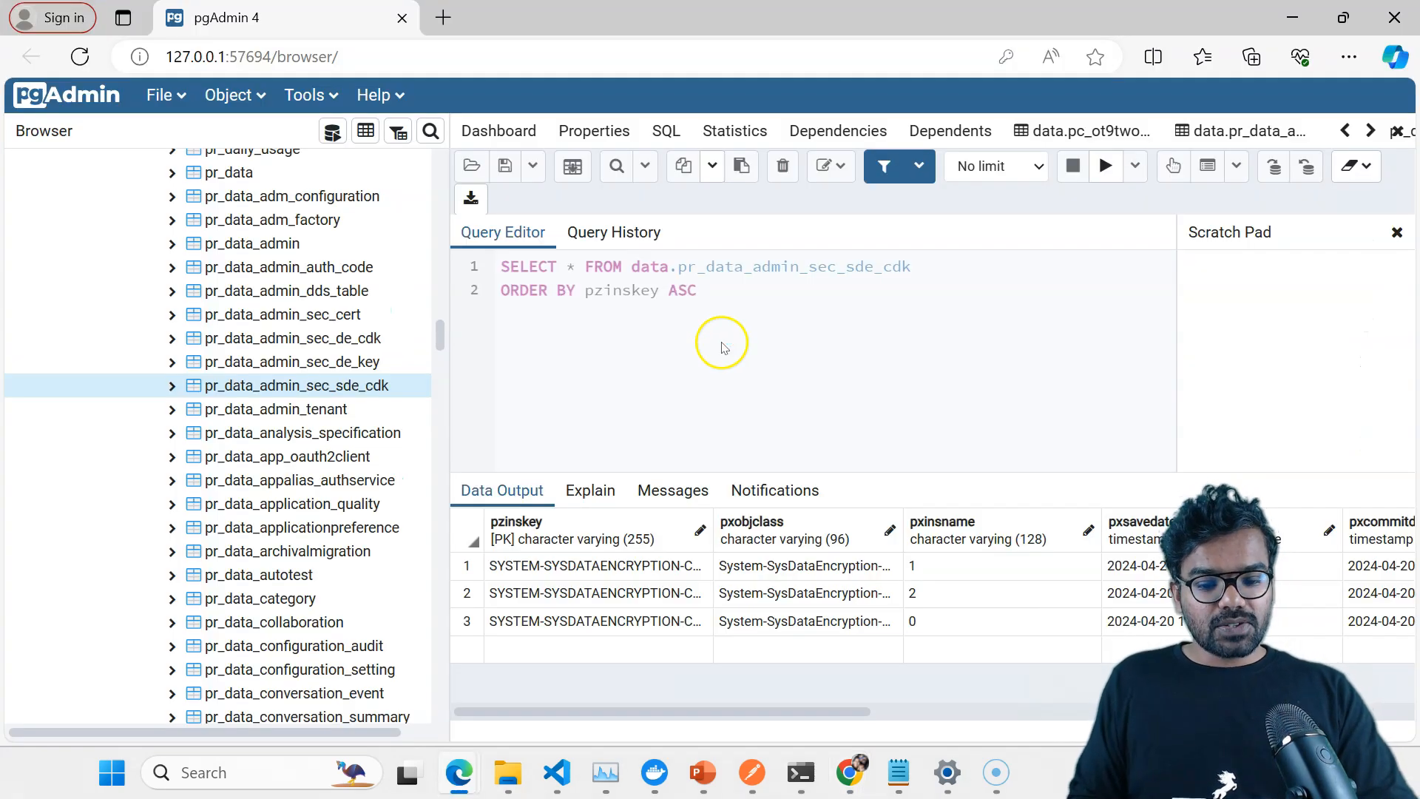
# Switch to pgAdmin and view all rows of the pc_ot9two_myknowac_work table.
pyautogui.moveTo(438, 343); pyautogui.dragTo(444, 268)
pyautogui.click(360, 297)
pyautogui.rightClick(358, 299)
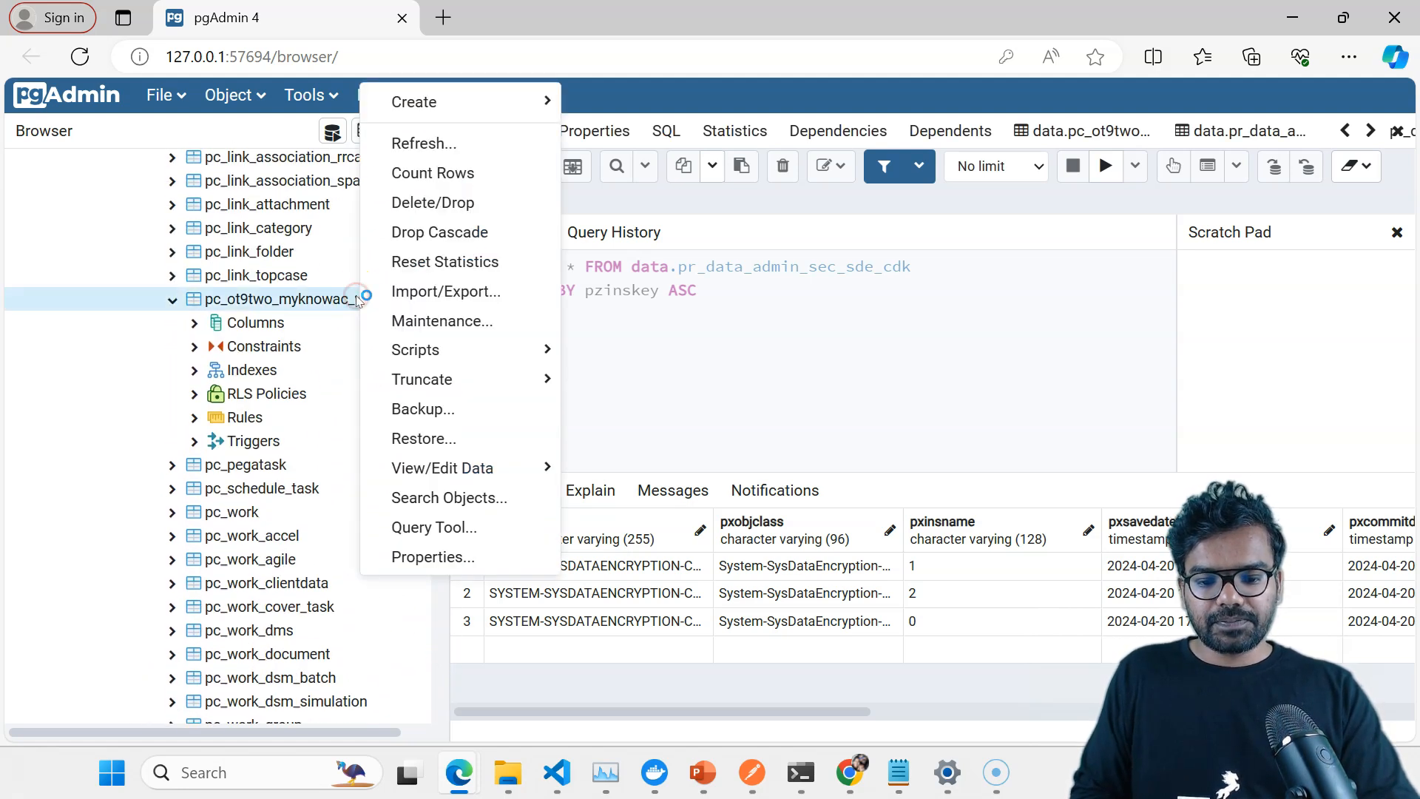
pyautogui.moveTo(473, 468)
pyautogui.click(587, 473)
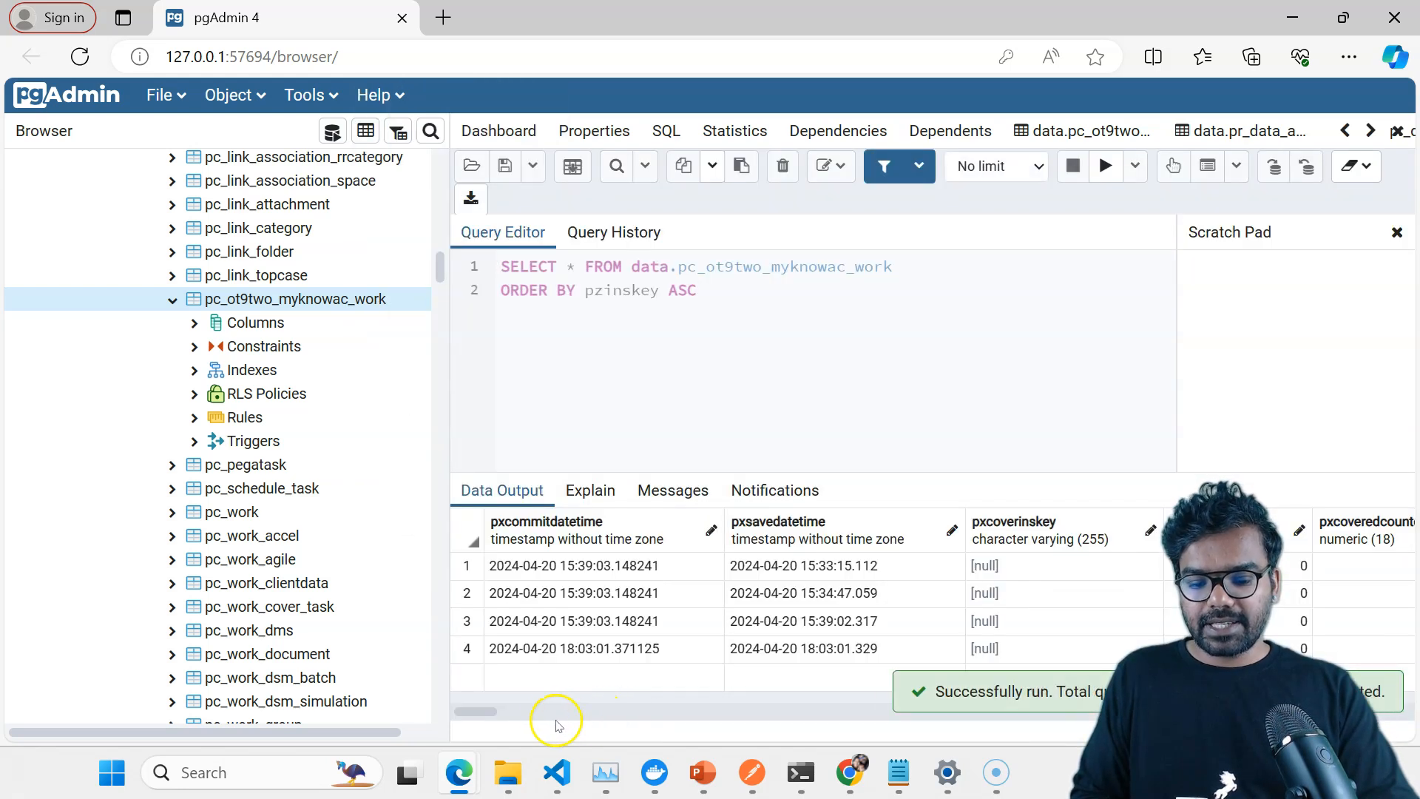
# Examine the stored account number values in the query results, opening the full value for case M-4.
pyautogui.moveTo(475, 713); pyautogui.dragTo(1411, 696)
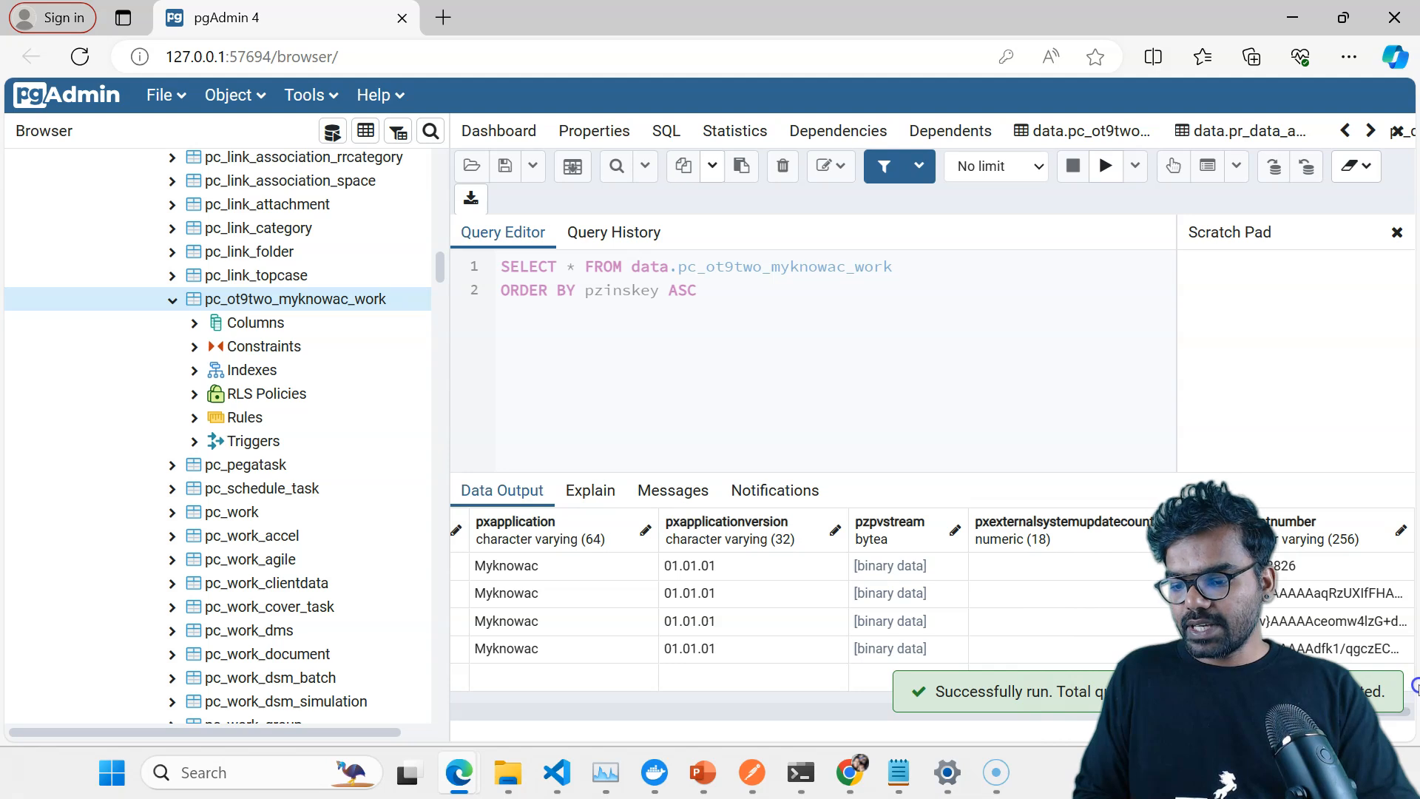
pyautogui.click(1283, 567)
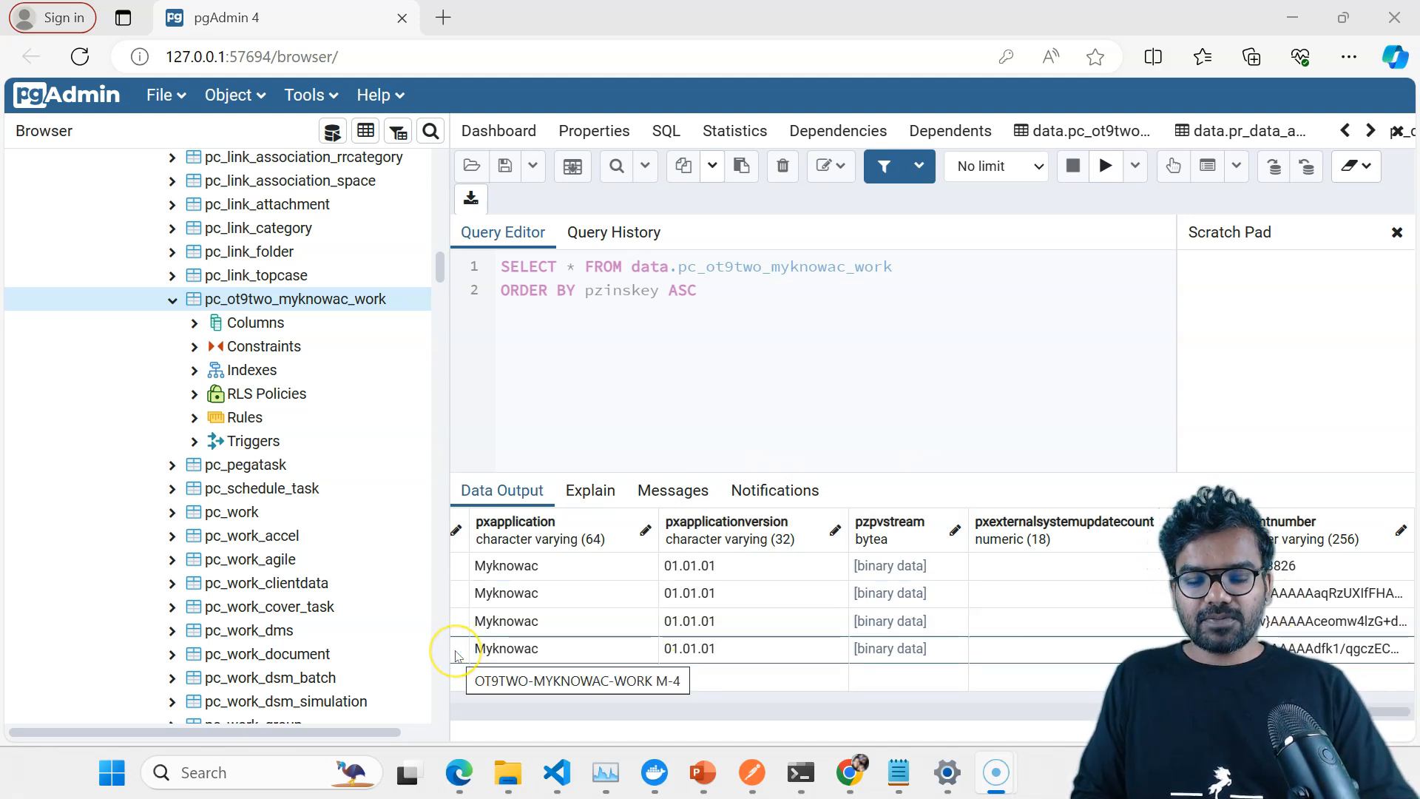
pyautogui.doubleClick(1287, 650)
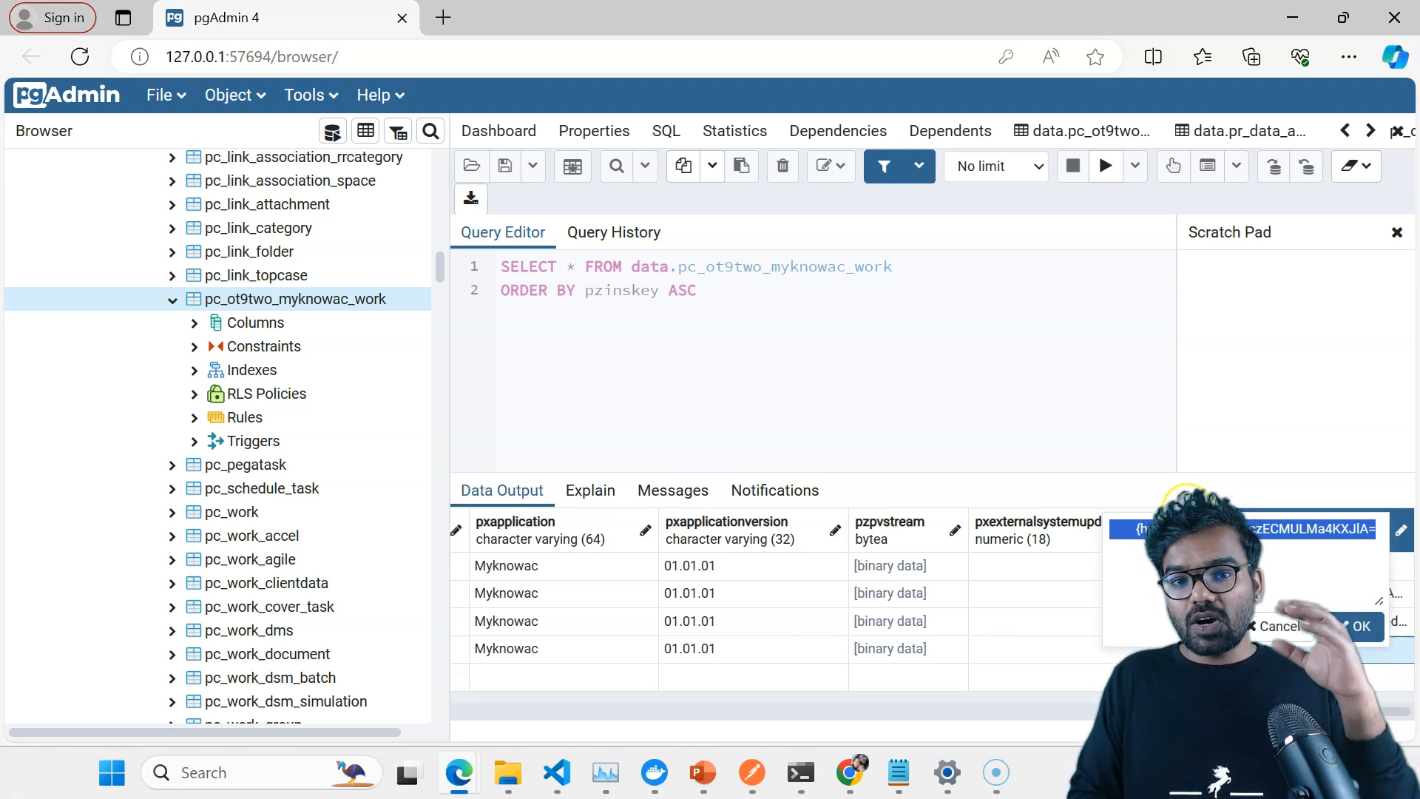
pyautogui.click(1207, 295)
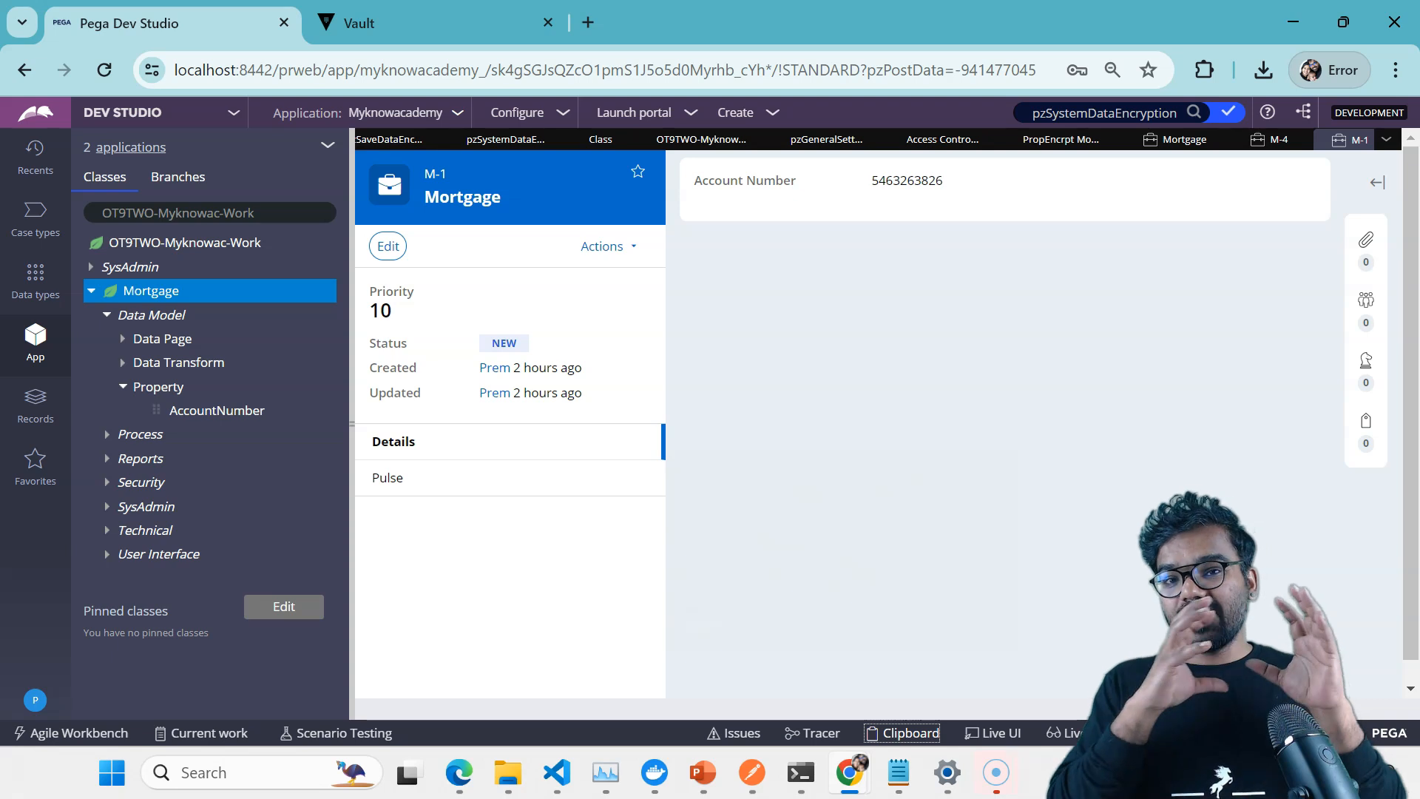
# Switch to Pega Dev Studio and review the encryptkey keystore's HashiCorp Vault configuration and the system's Data Encryption settings.
pyautogui.click(1386, 139)
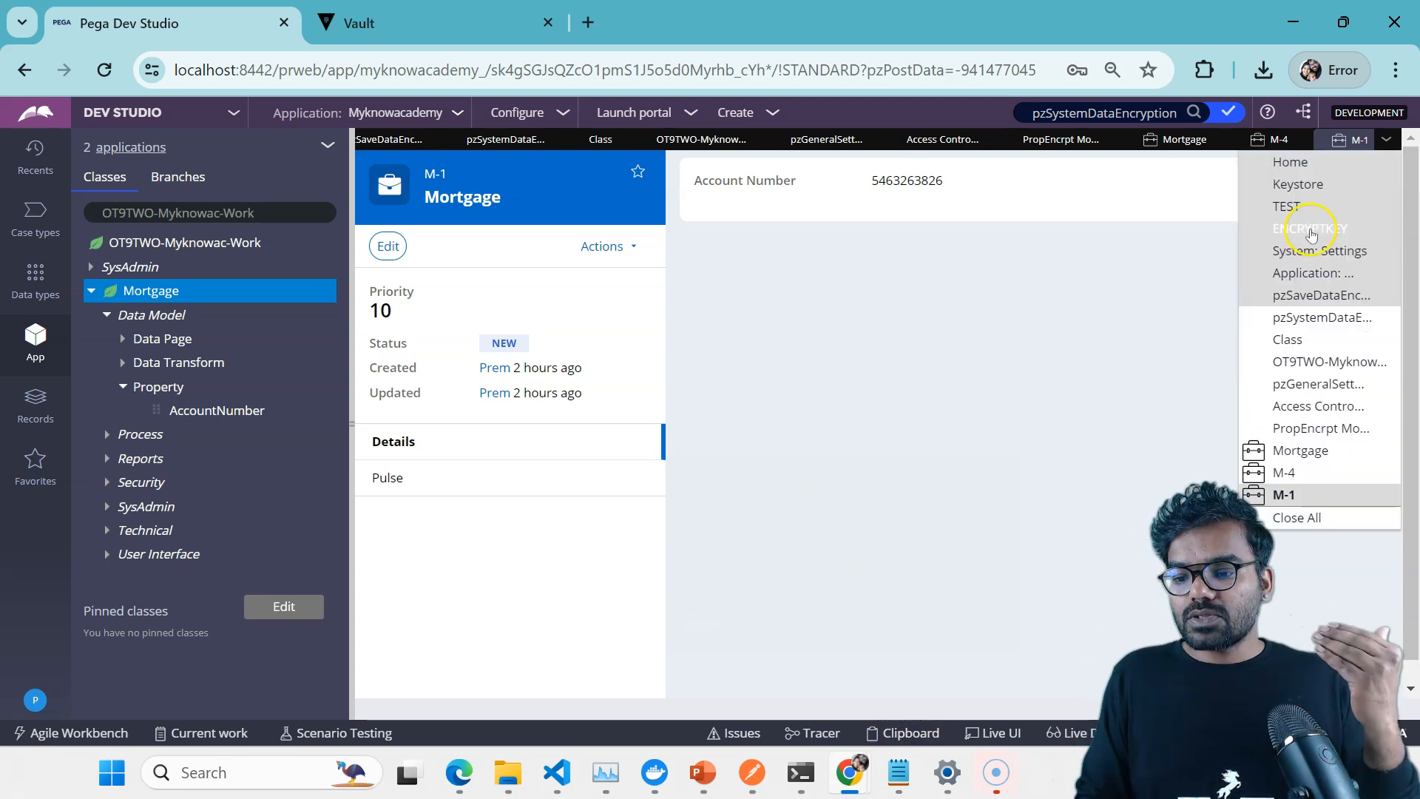
pyautogui.click(1312, 230)
pyautogui.click(634, 480)
pyautogui.click(674, 419)
pyautogui.click(668, 396)
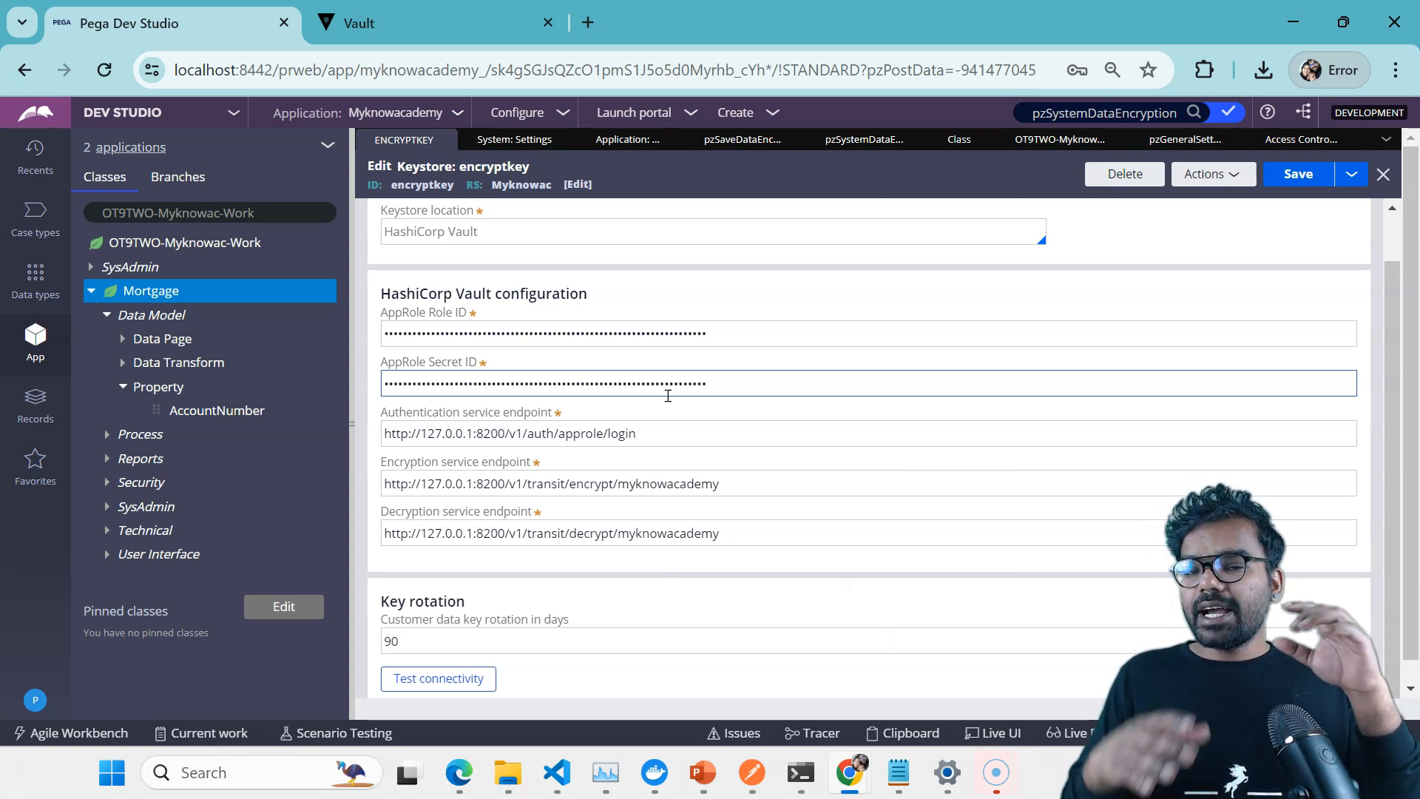
pyautogui.click(517, 137)
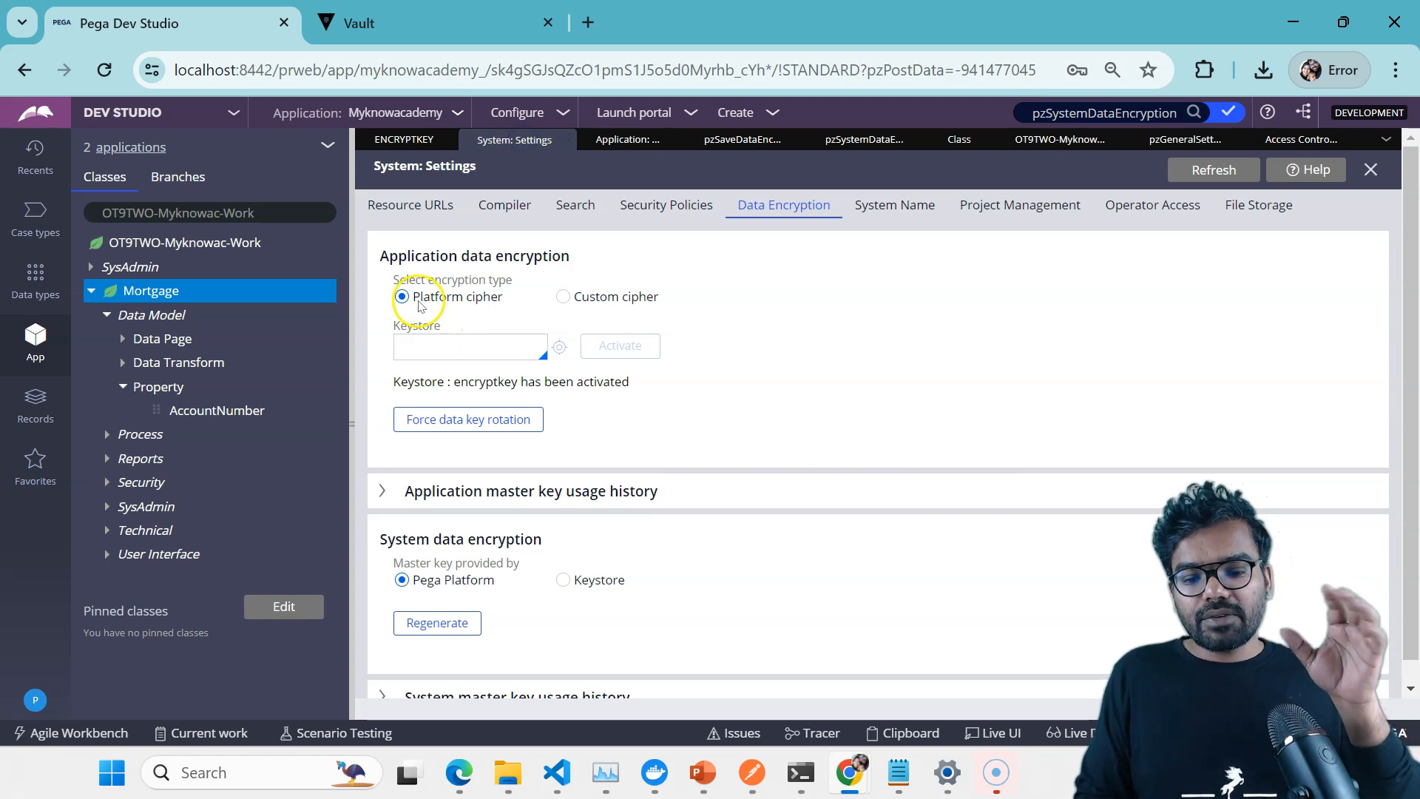